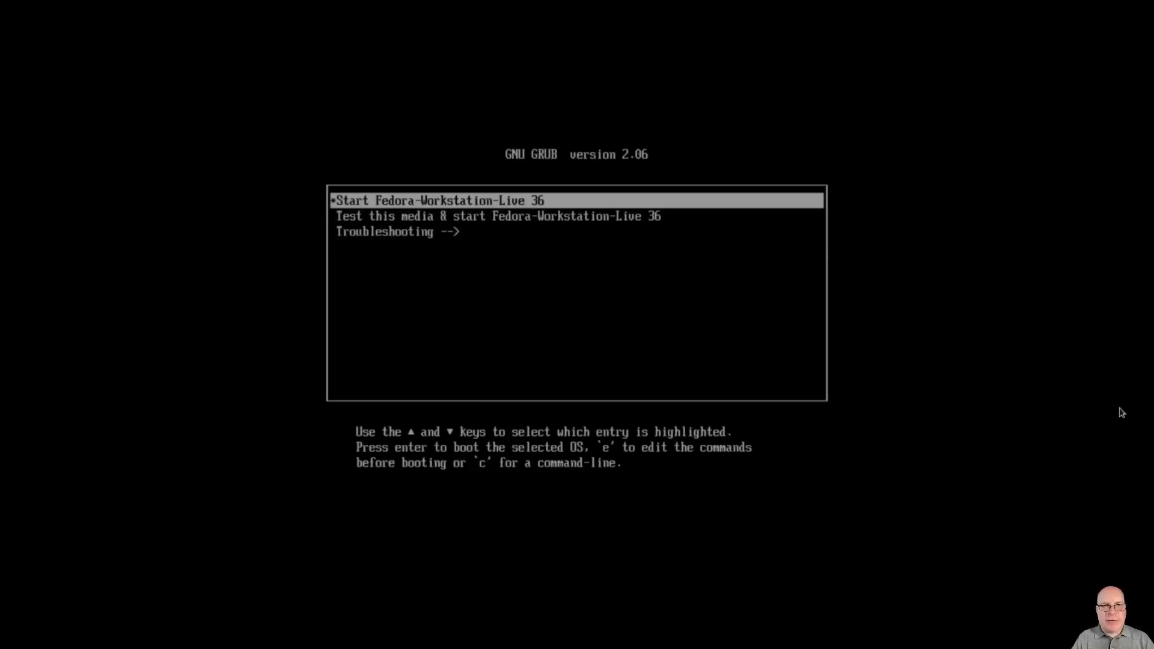
Step: Browse the GRUB boot entries, then boot 'Start Fedora-Workstation-Live 36'
key("Down")
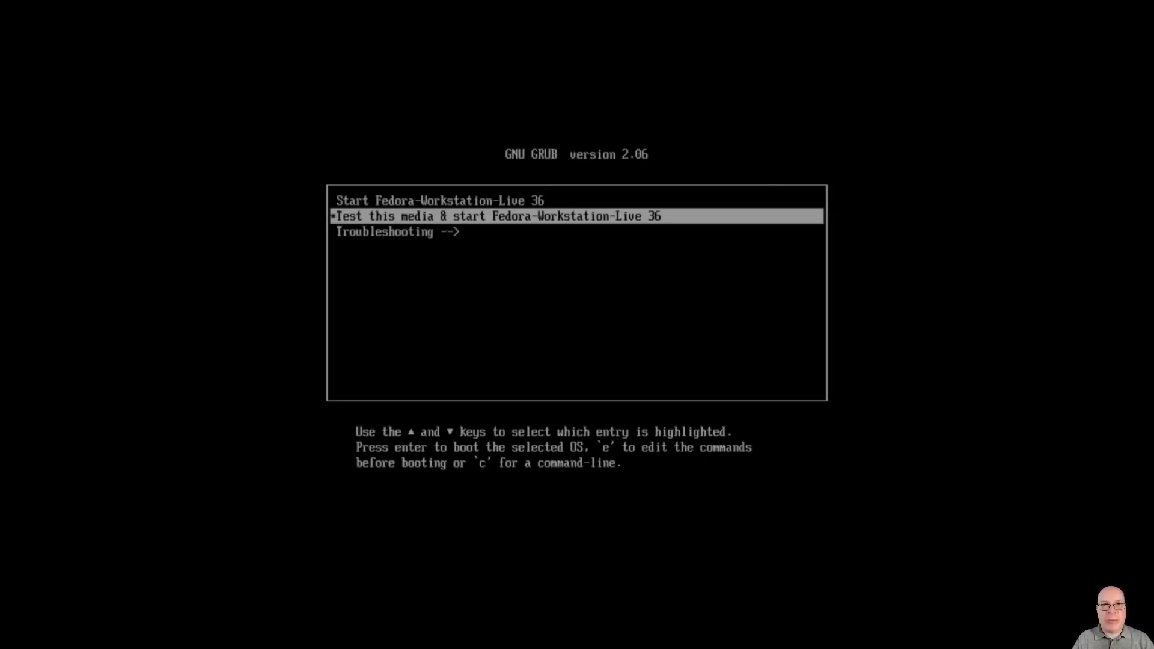
key("Down")
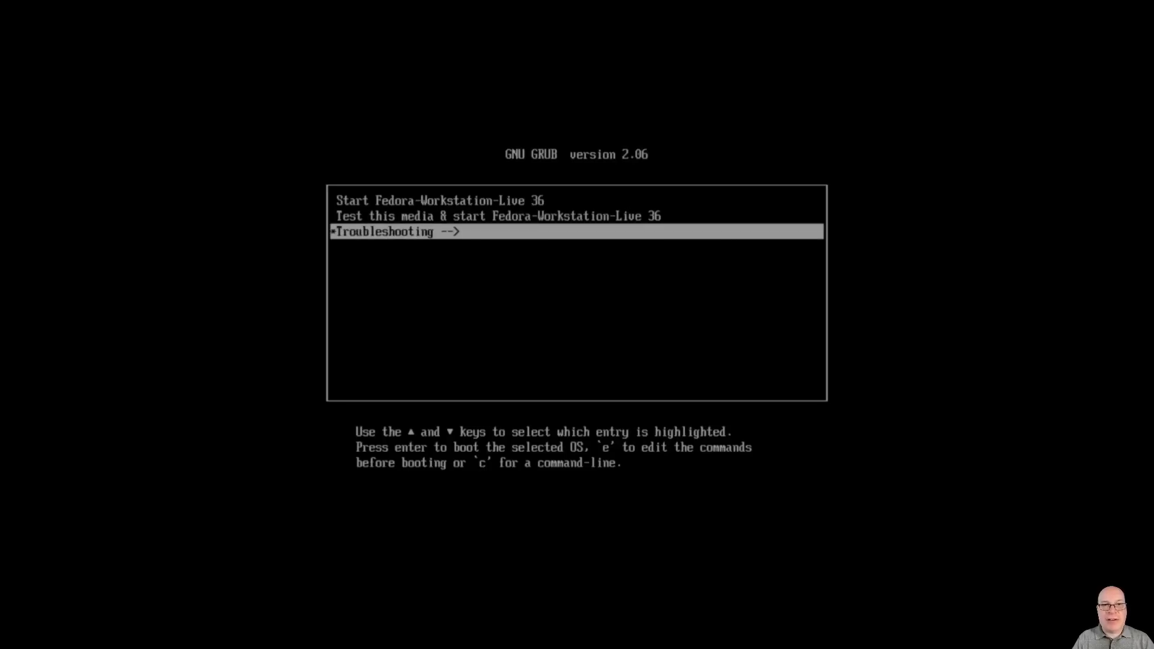
key("Up")
key("Up")
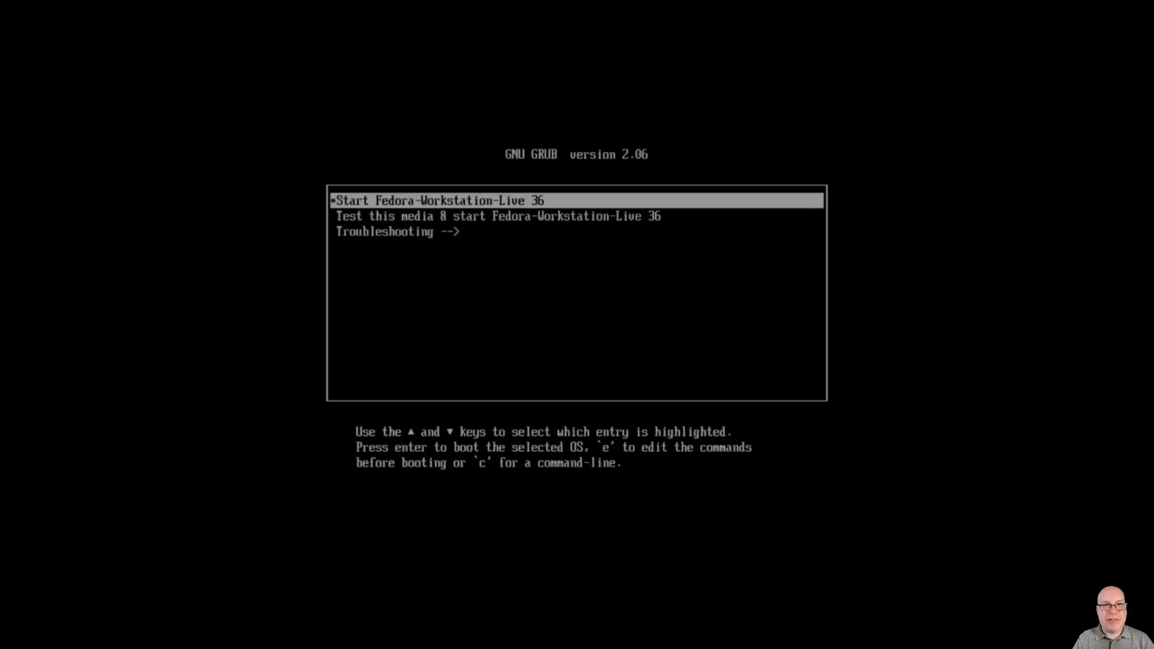
key("Return")
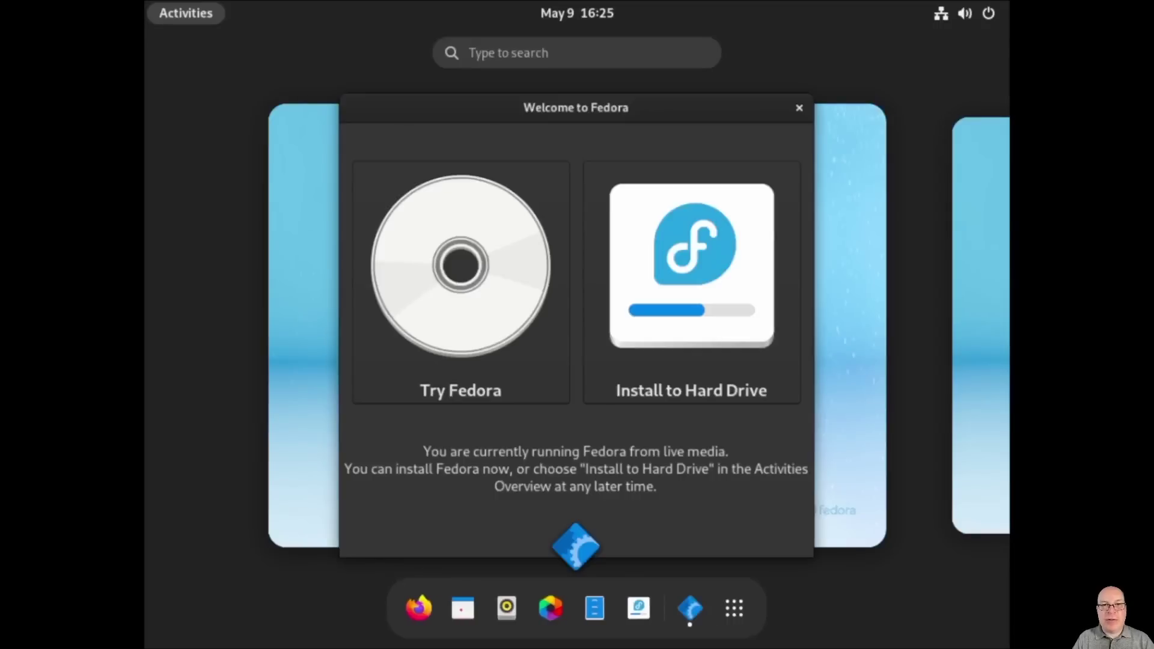
Step: Open Settings and set Power's Screen Blank to Never
type("sett")
key("super")
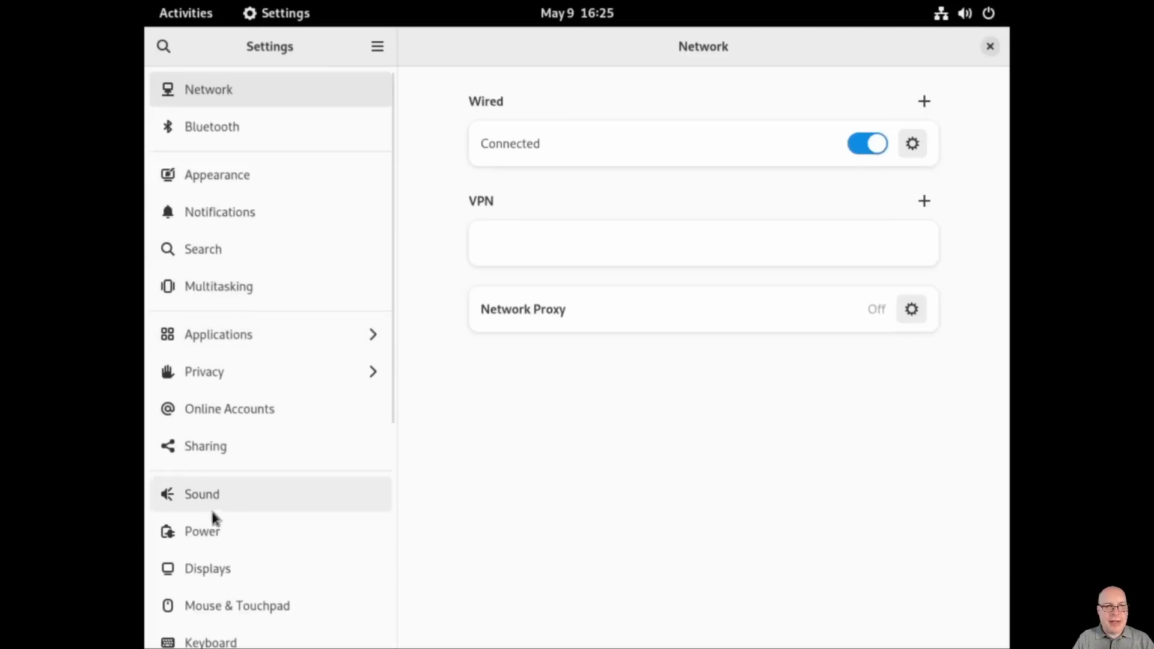
left_click(211, 533)
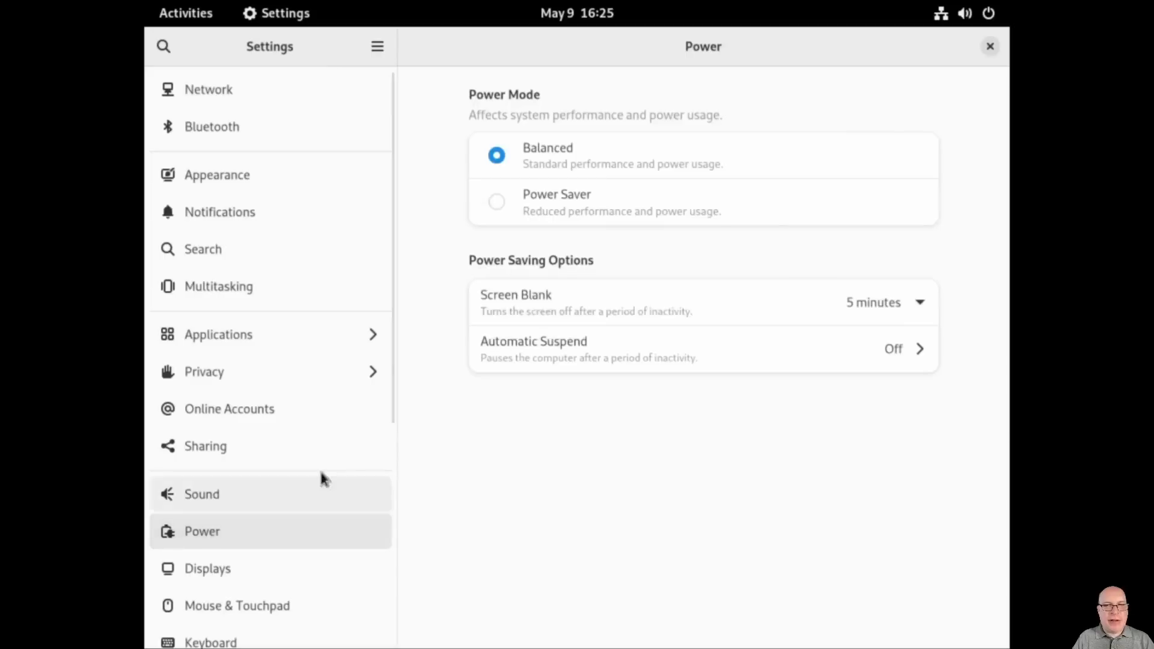
left_click(919, 303)
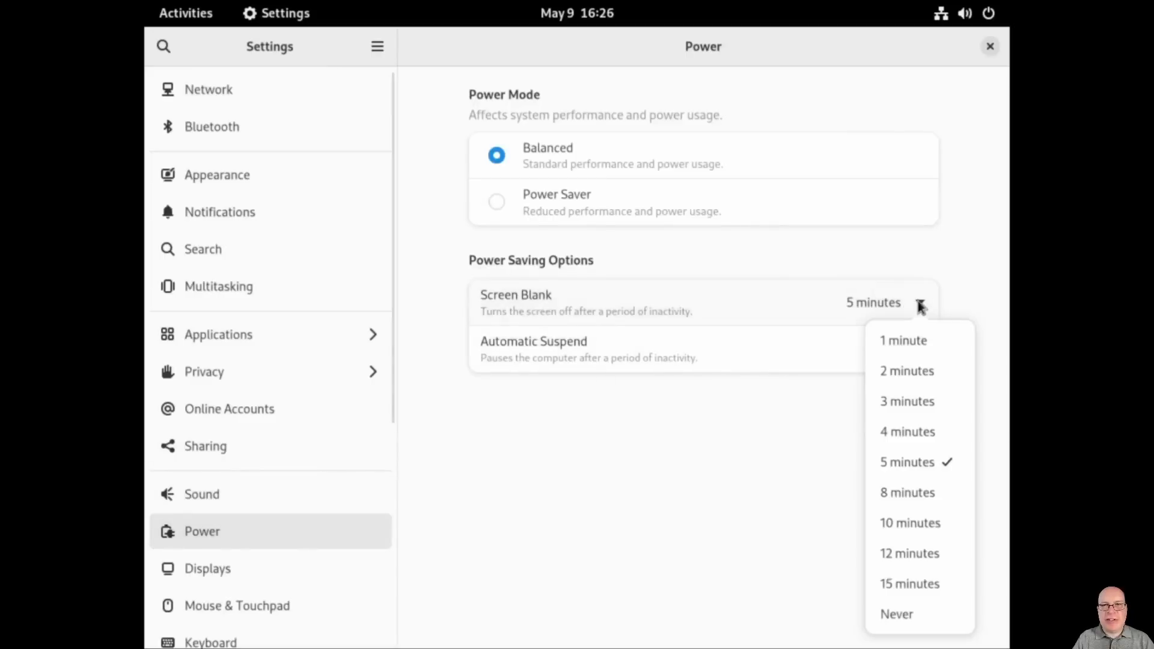
left_click(898, 613)
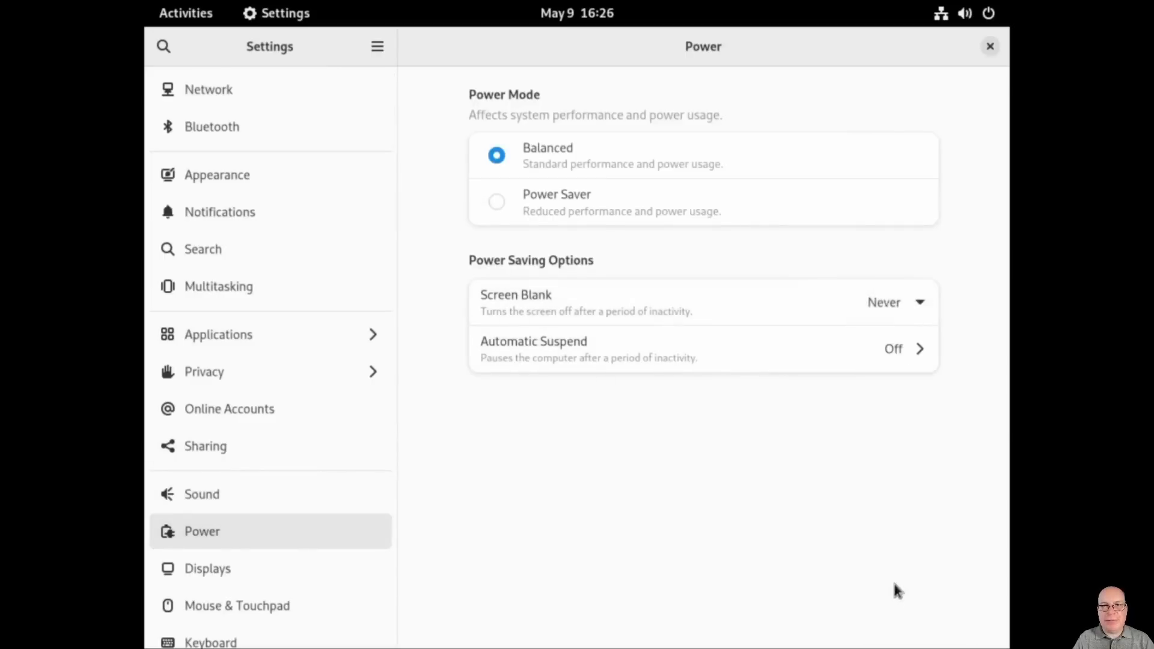
Step: Set the display resolution to 1920×1080 (16:9), apply it and keep the changes
left_click(261, 568)
left_click(921, 157)
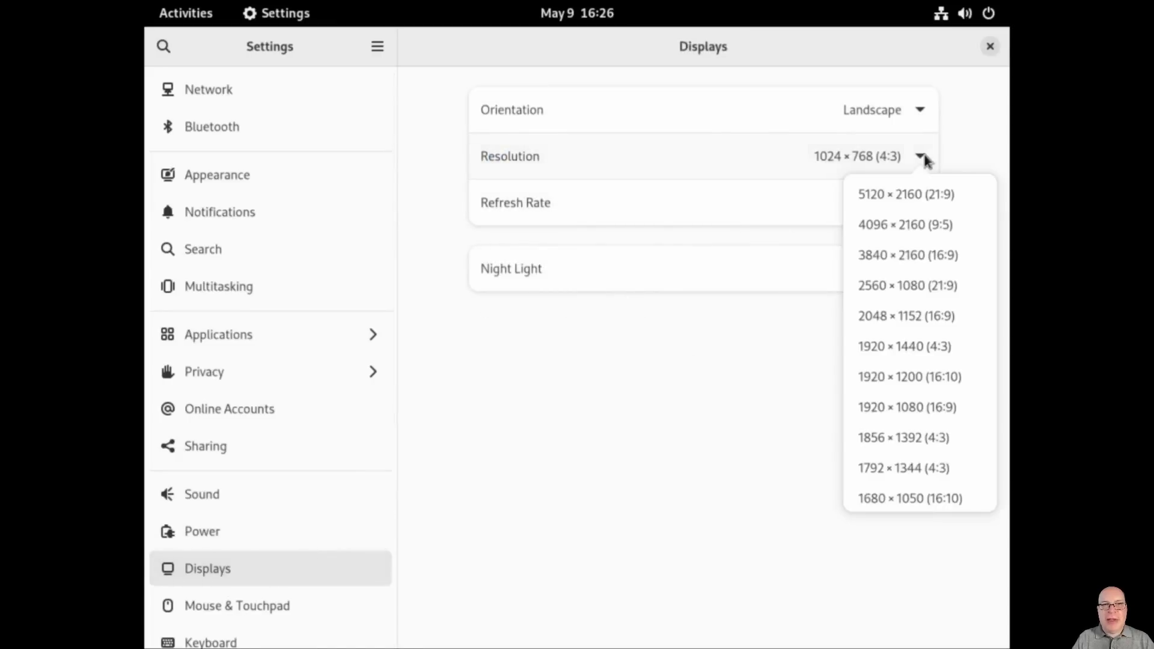
left_click(900, 406)
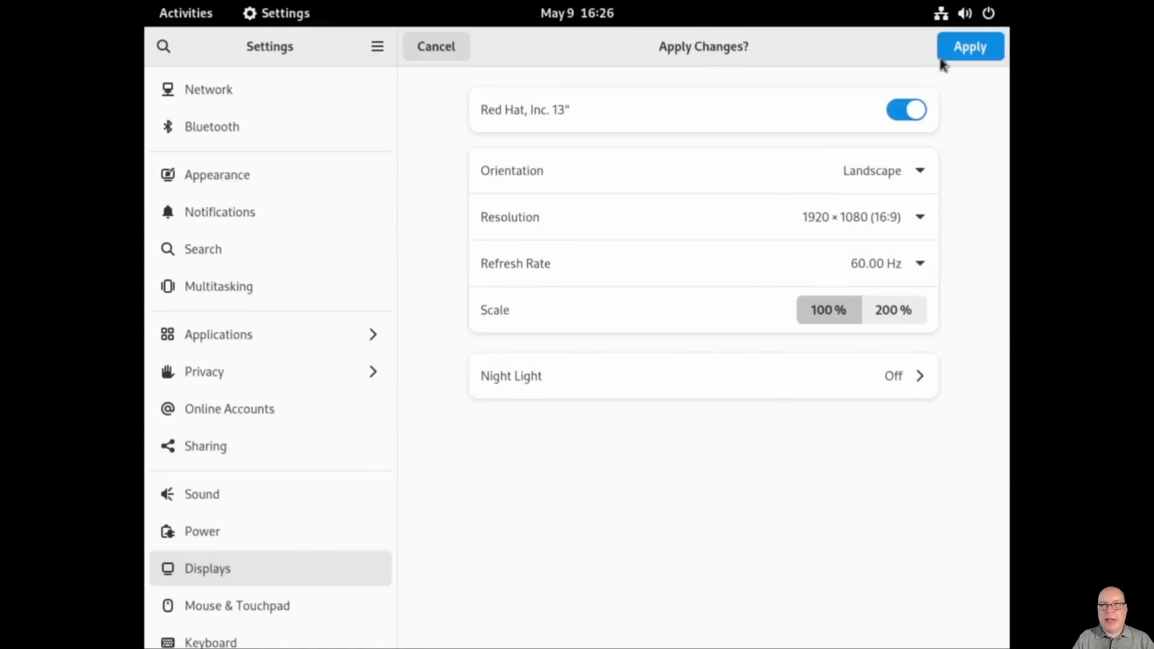
left_click(953, 47)
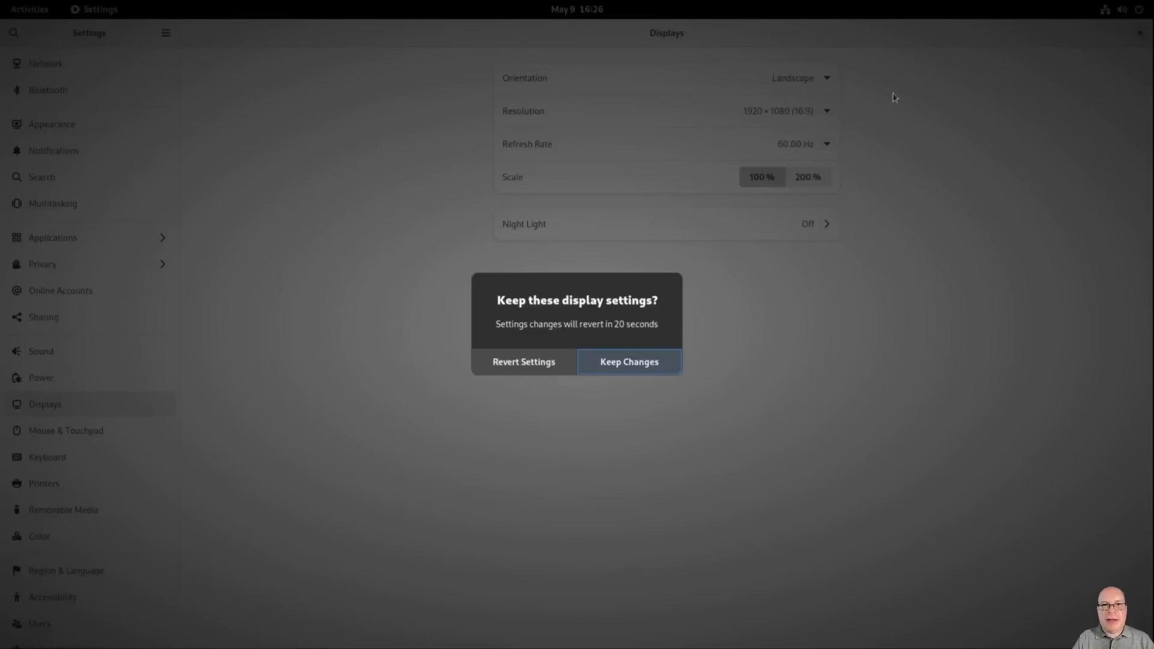
left_click(648, 365)
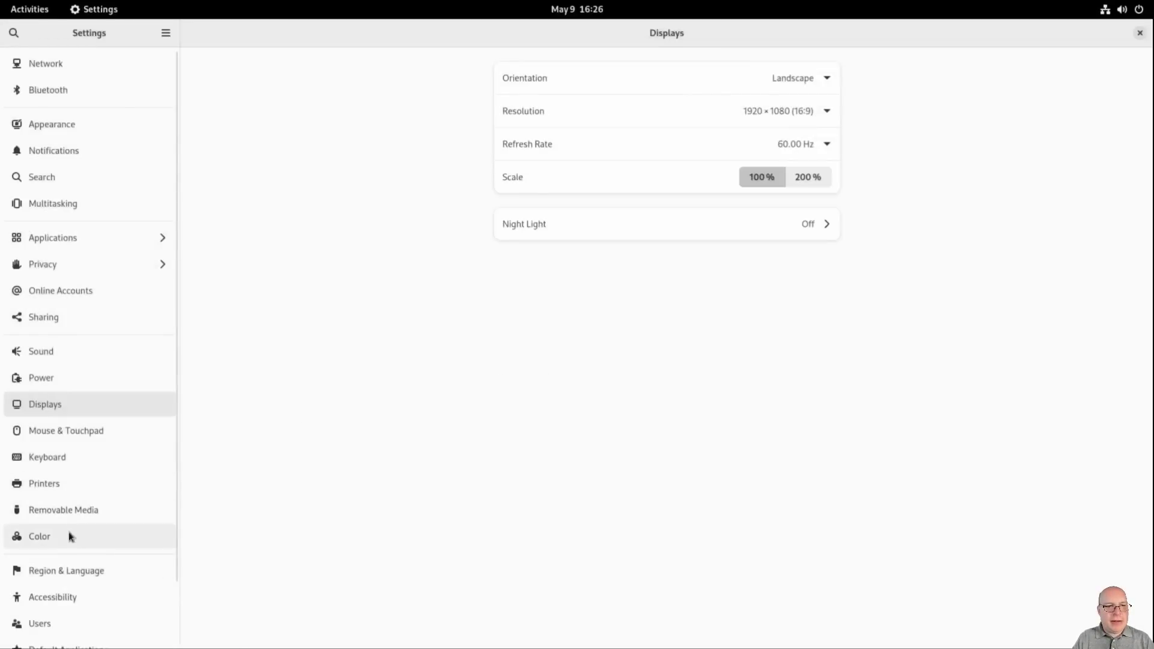
Step: Turn on High Contrast and Large Text in Accessibility
left_click(47, 598)
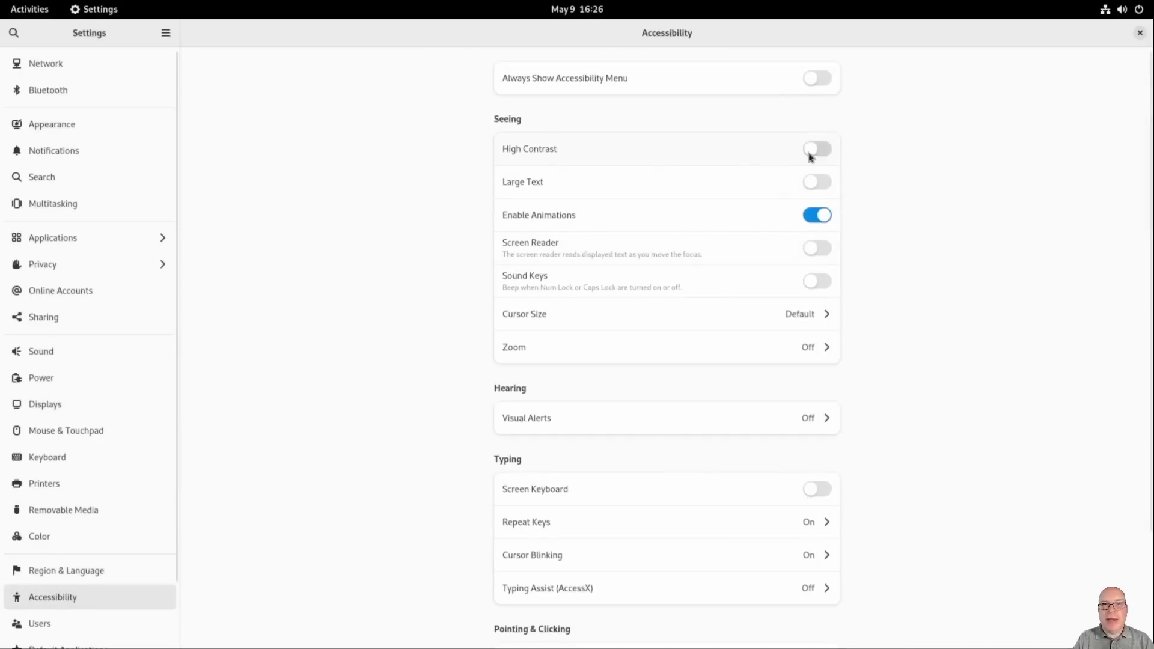
left_click(810, 151)
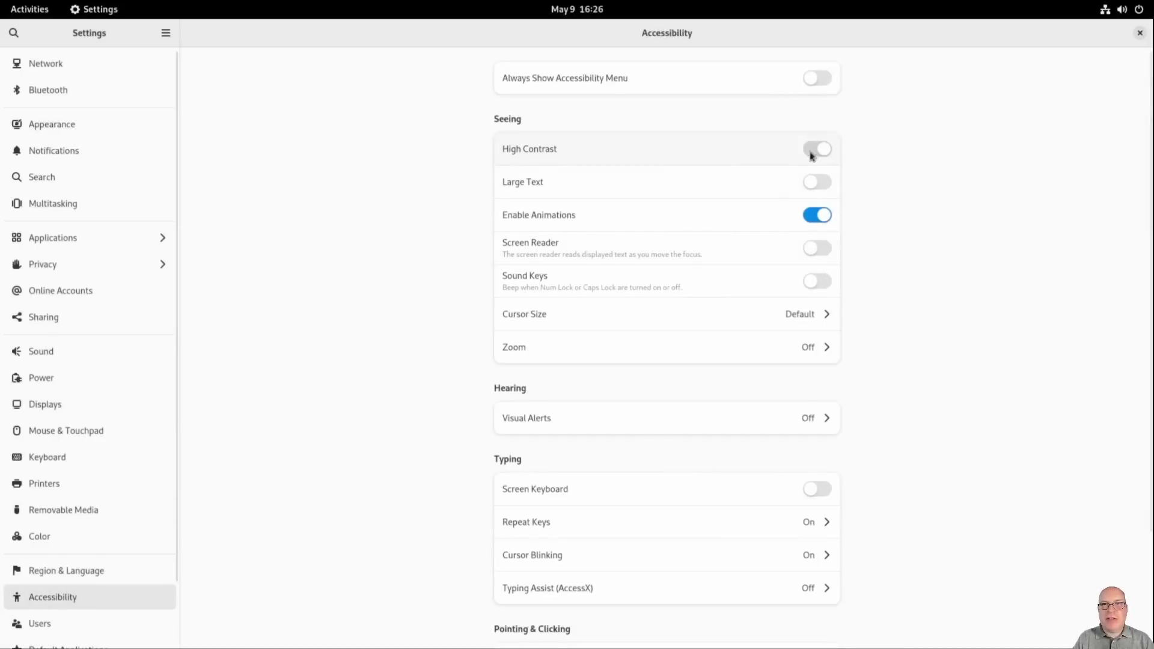
left_click(811, 182)
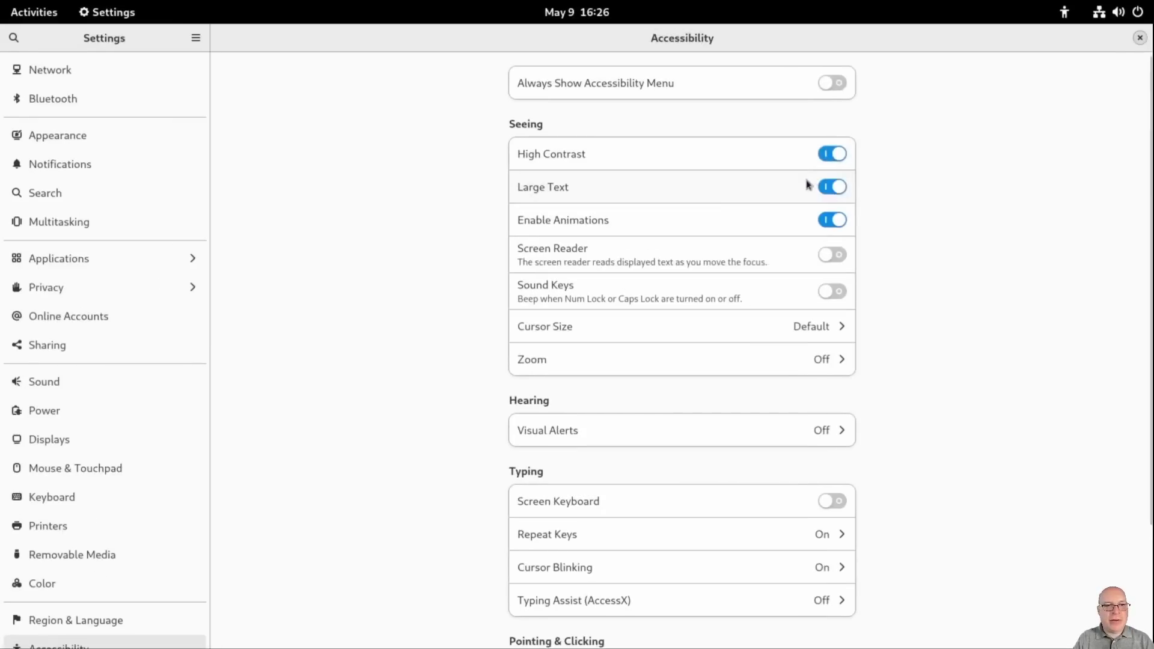
Step: Select the OS Name value on the About page, then close Settings
scroll(93, 434, "down", 4)
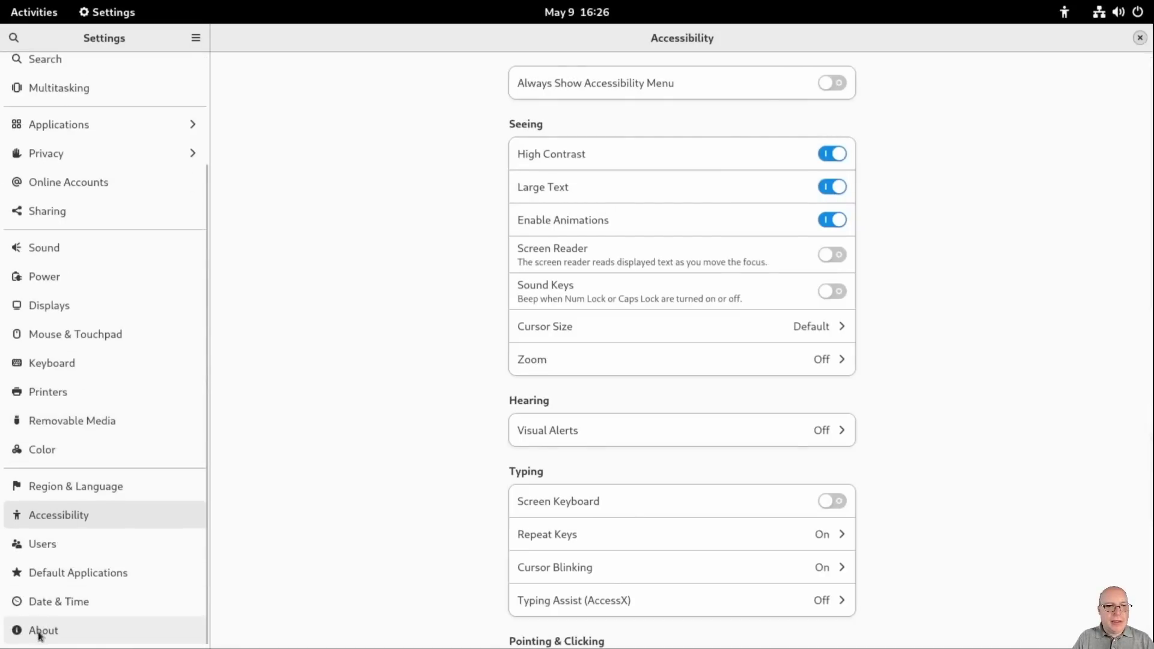
left_click(40, 635)
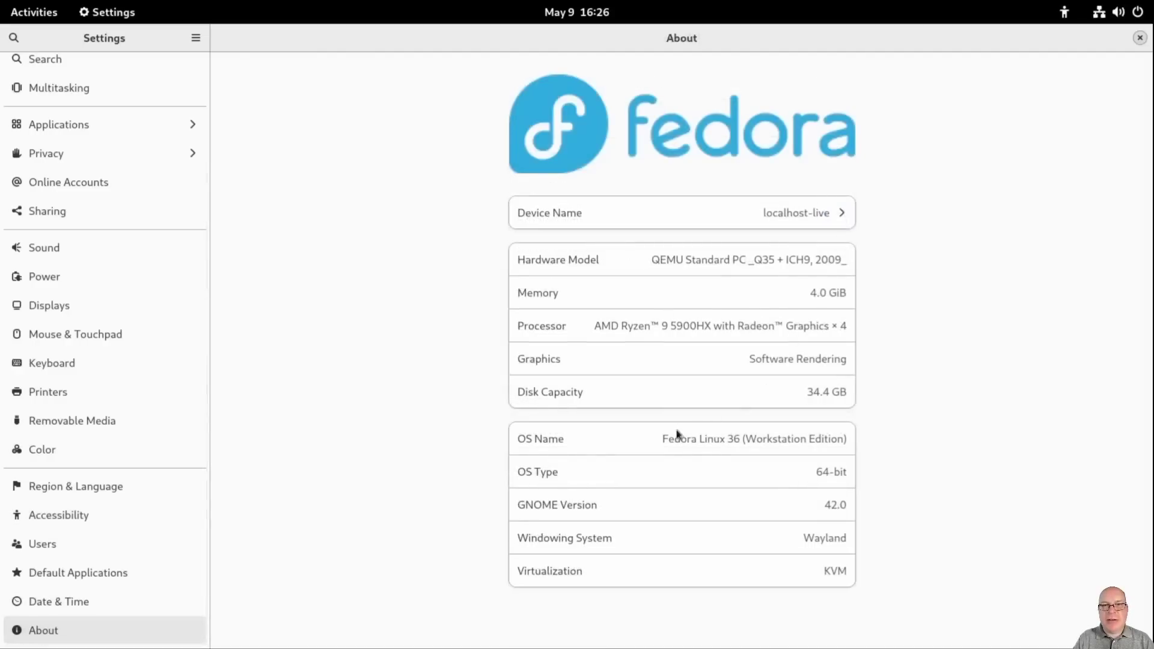
left_click_drag(664, 441, 850, 439)
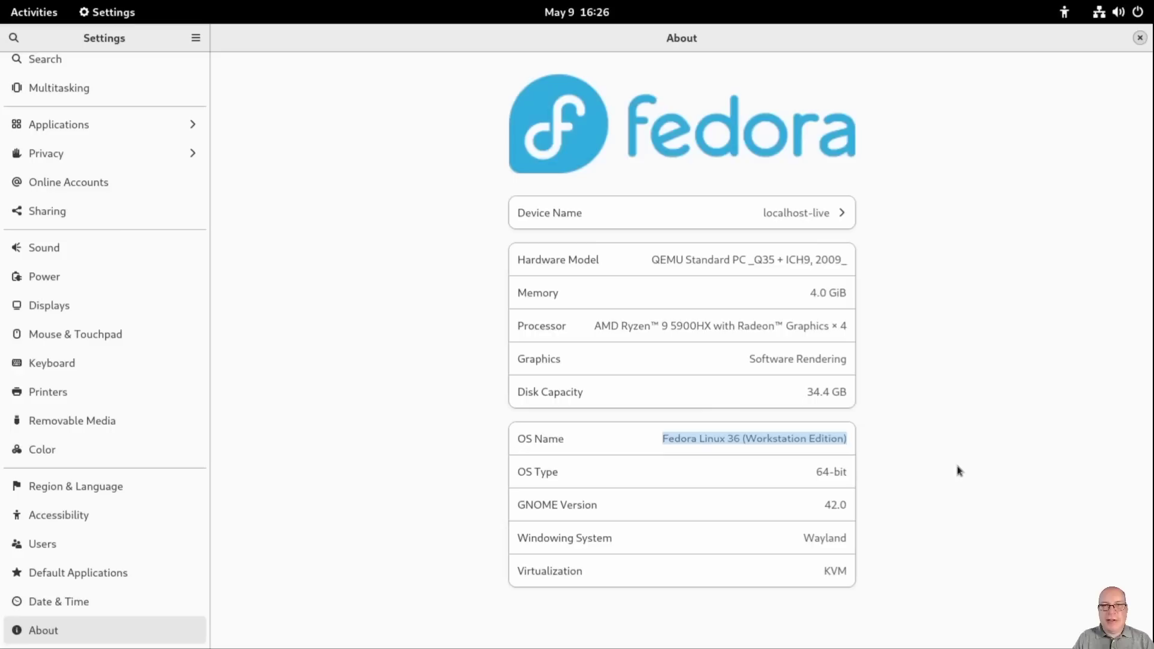
left_click(1140, 39)
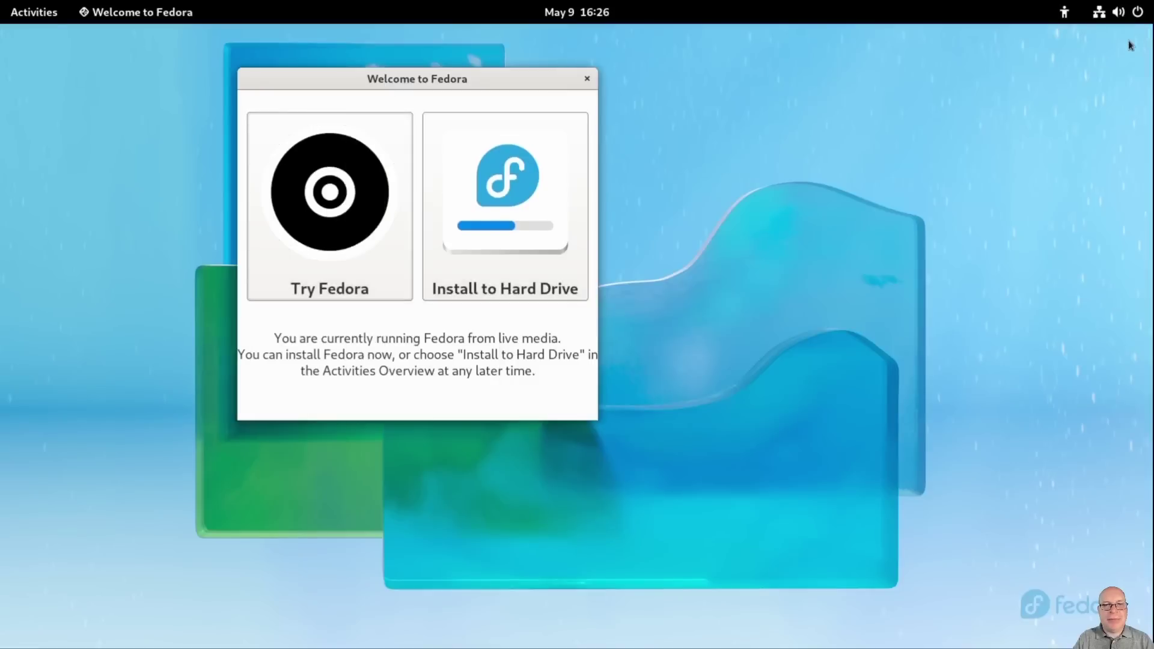
Step: Start Install to Hard Drive, keep English (United States), and go to Installation Destination
left_click(506, 212)
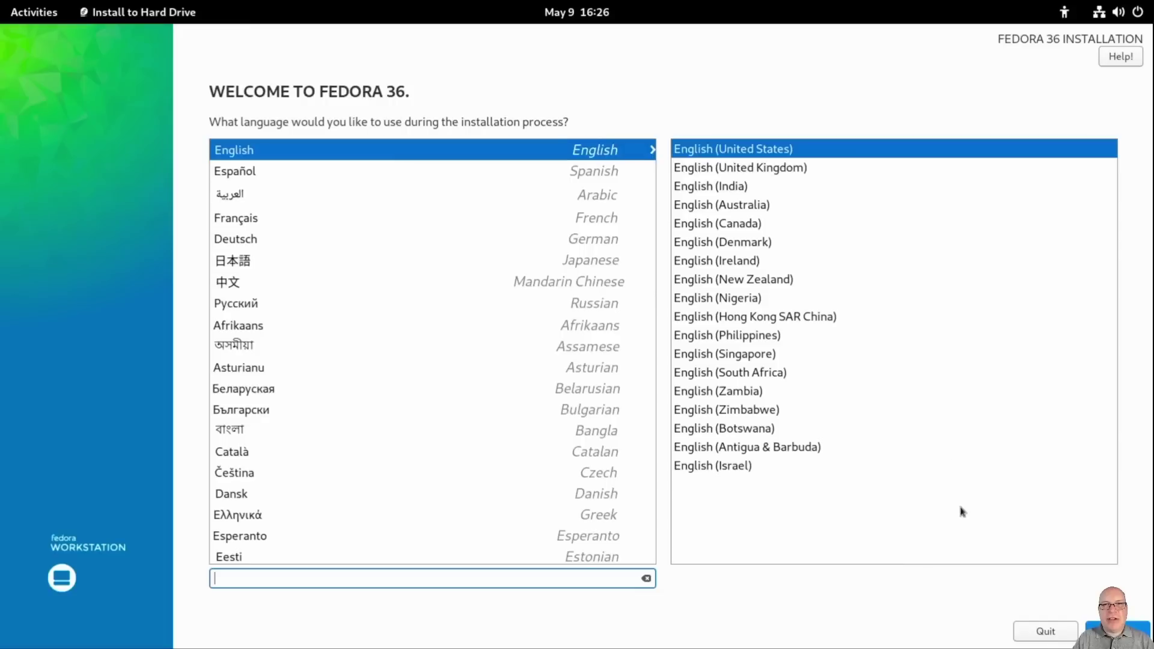
left_click(1118, 631)
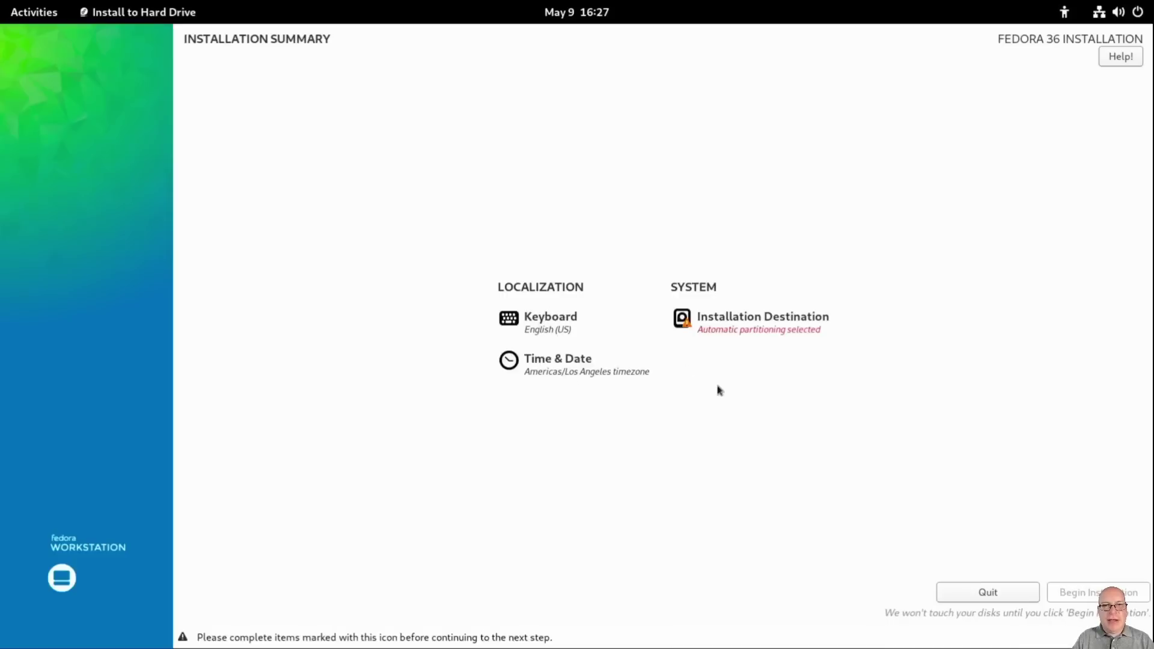
left_click(772, 324)
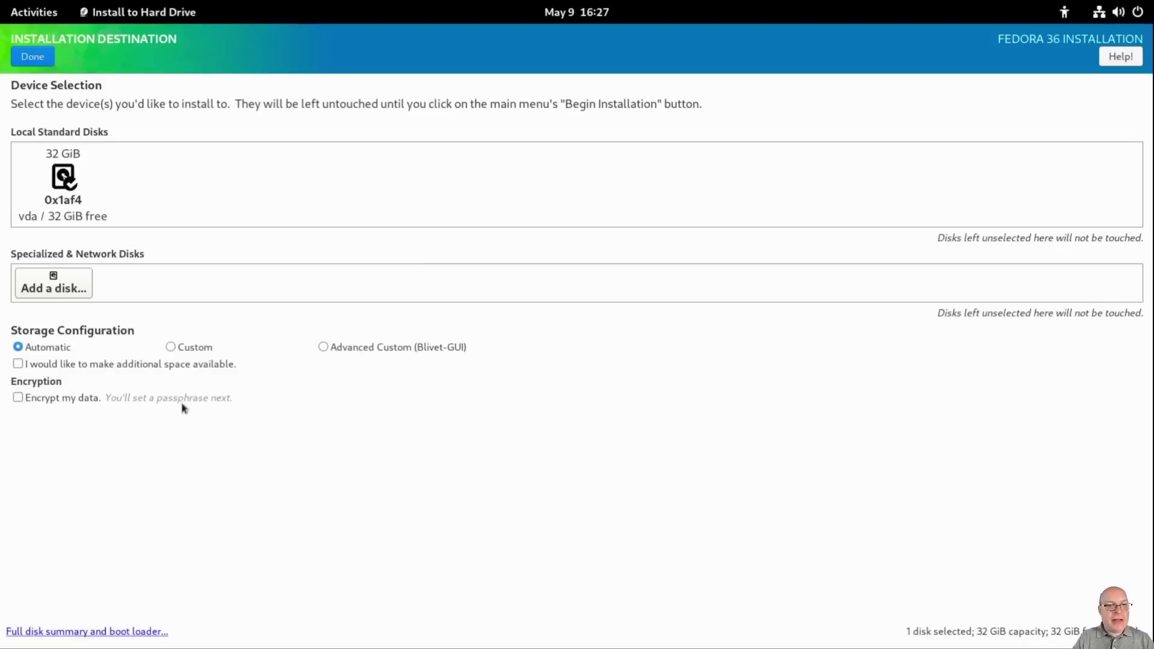
Step: Enable 'Encrypt my data', then enter, confirm and save the disk encryption passphrase
left_click(18, 399)
left_click(31, 59)
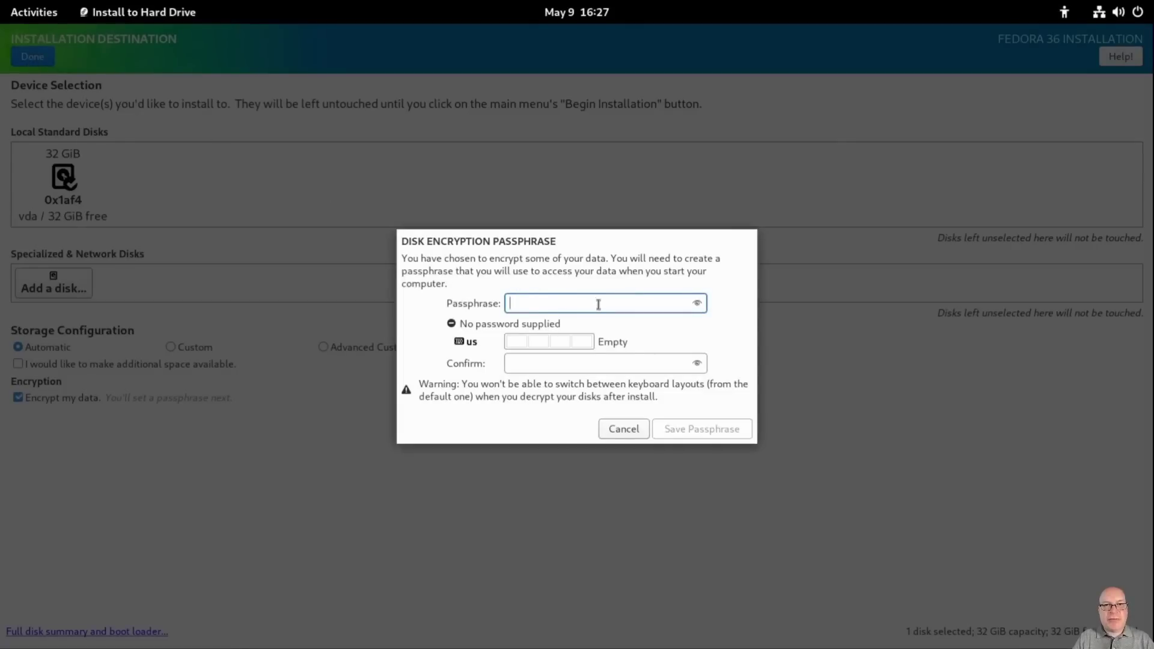
type("fedora36!")
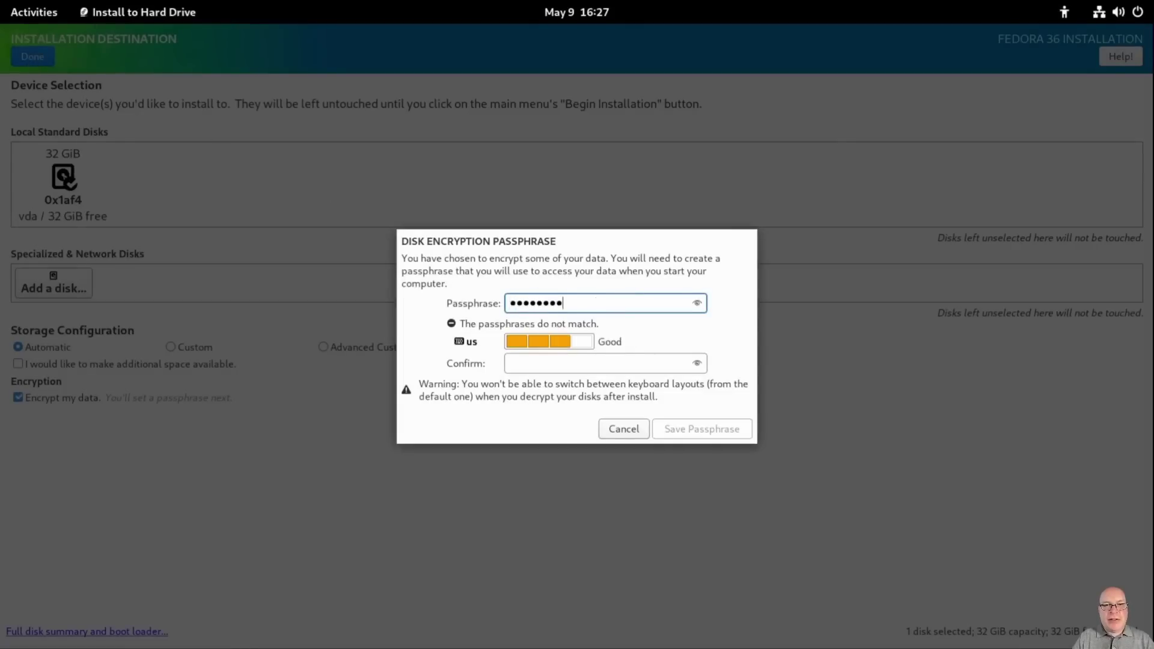
left_click(653, 364)
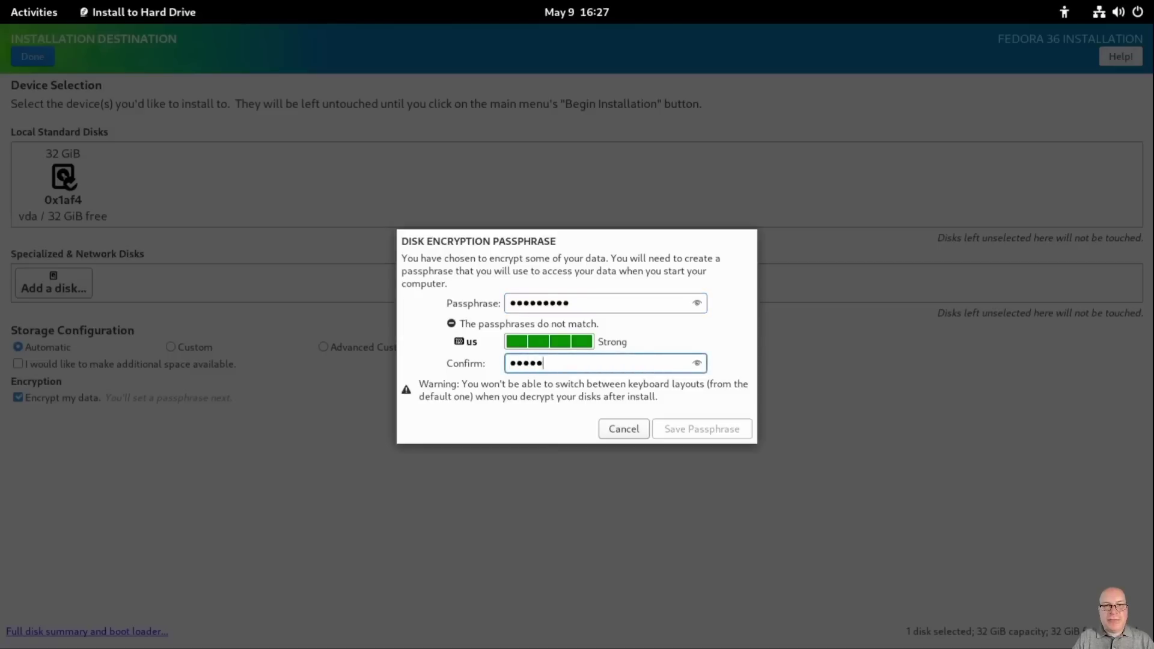
type("fedora36!")
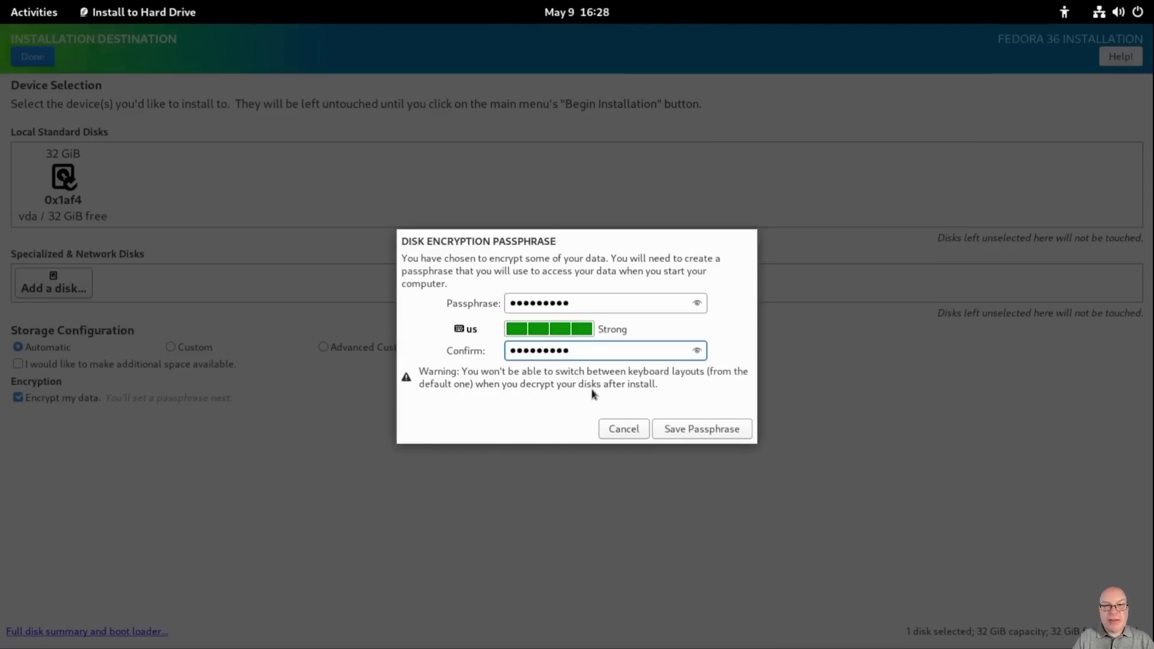
left_click(695, 430)
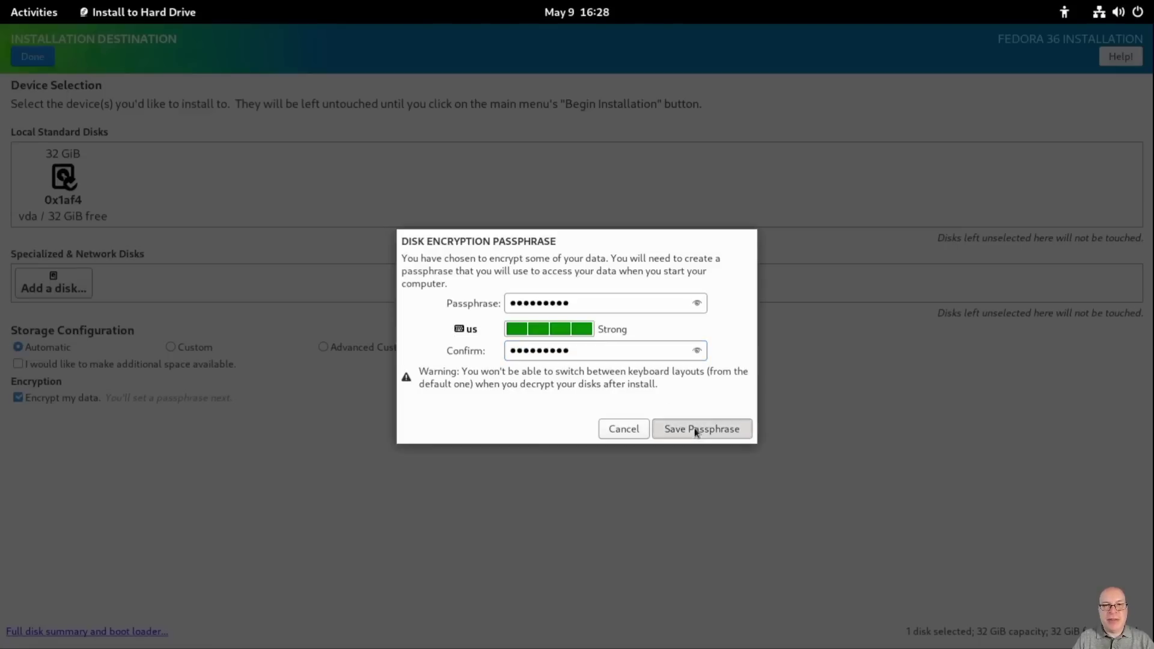
left_click(681, 430)
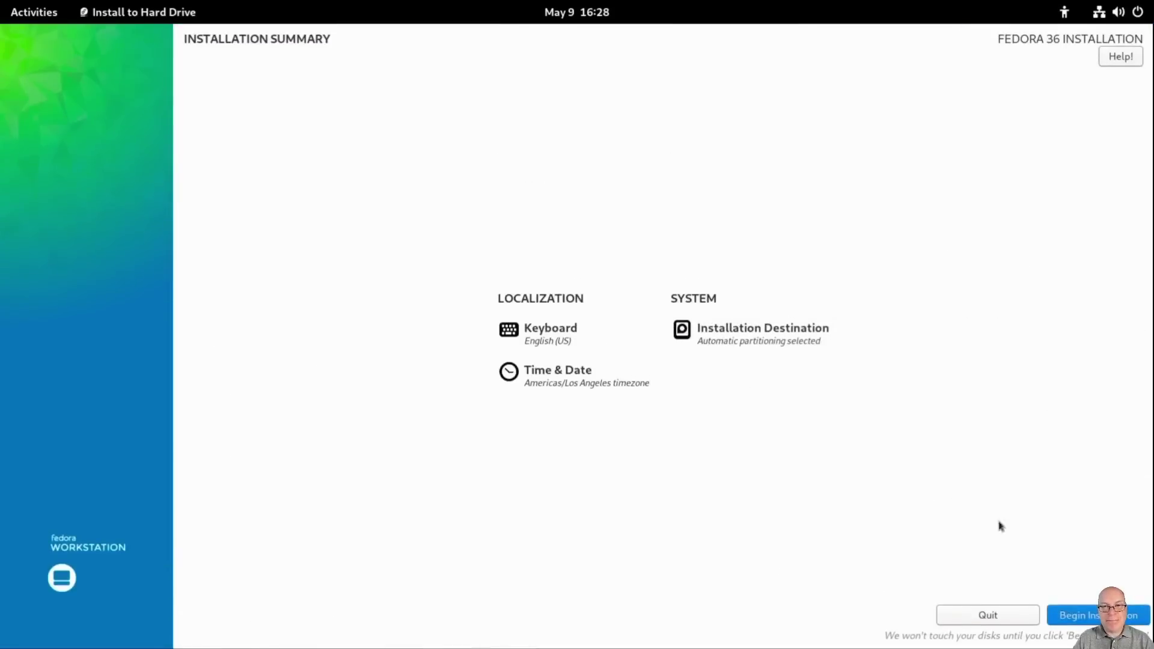
Step: Begin the Fedora 36 installation and finish it once complete
left_click(1072, 611)
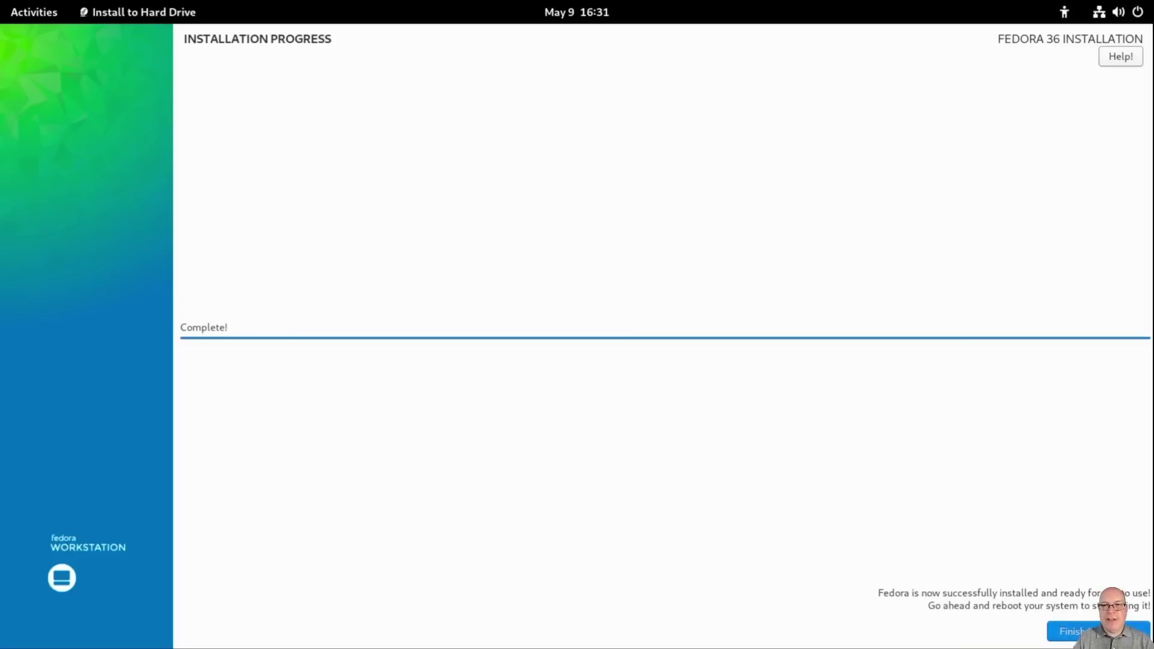
left_click(1071, 631)
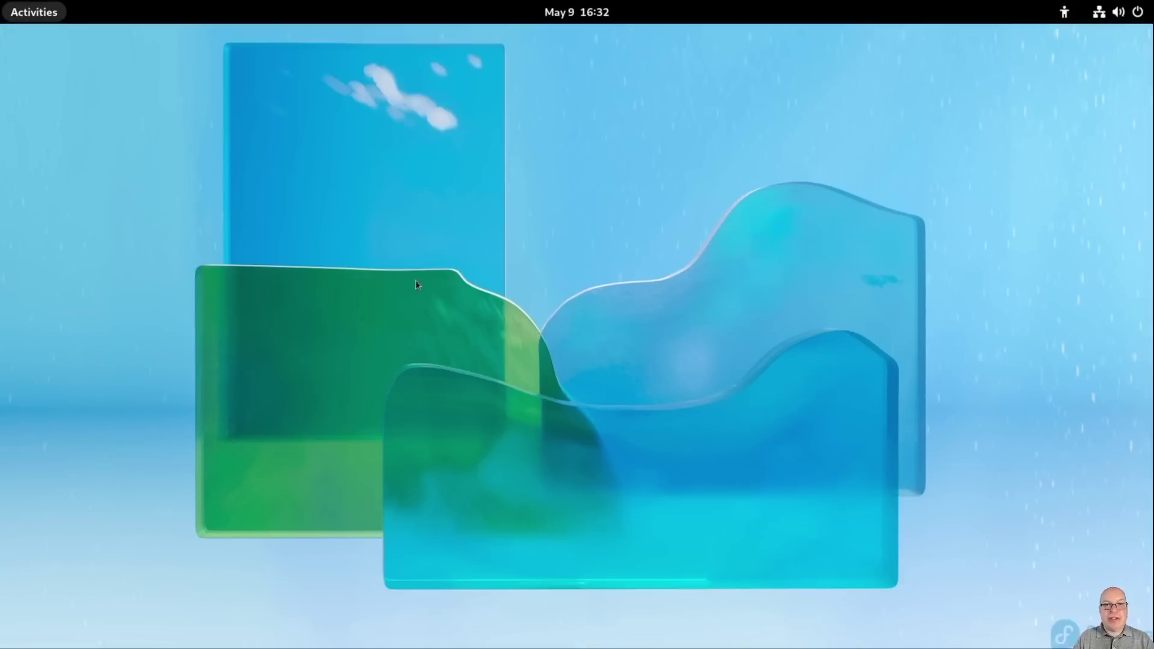
Step: Launch Terminal and make it full screen with F11
key("super")
type("term")
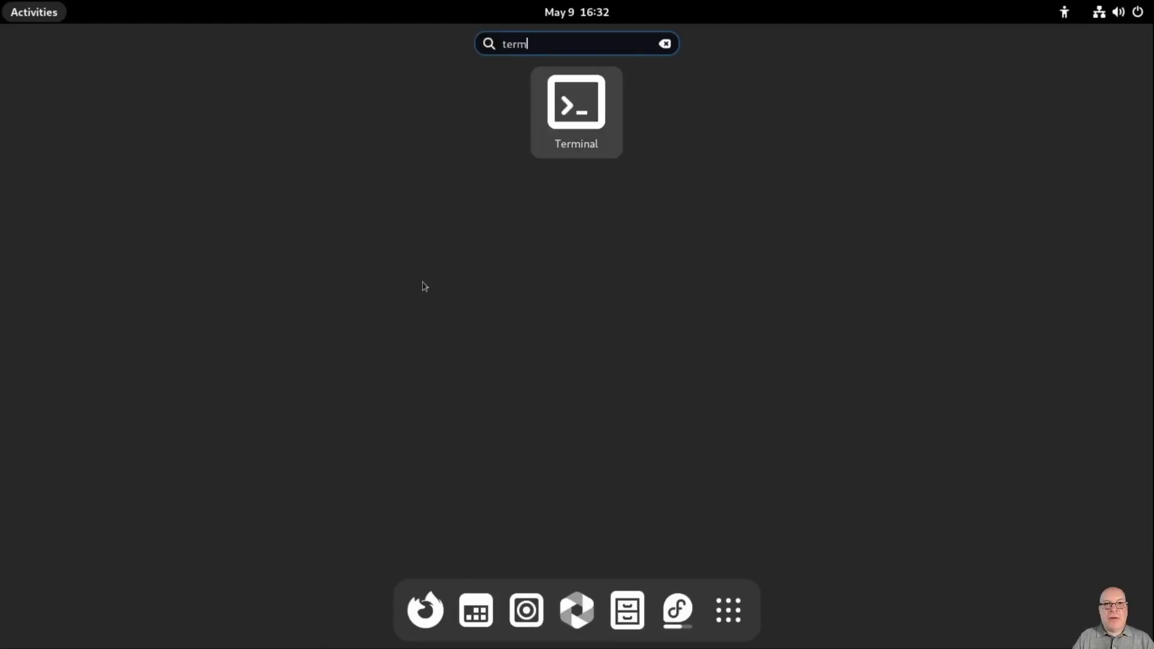
key("Return")
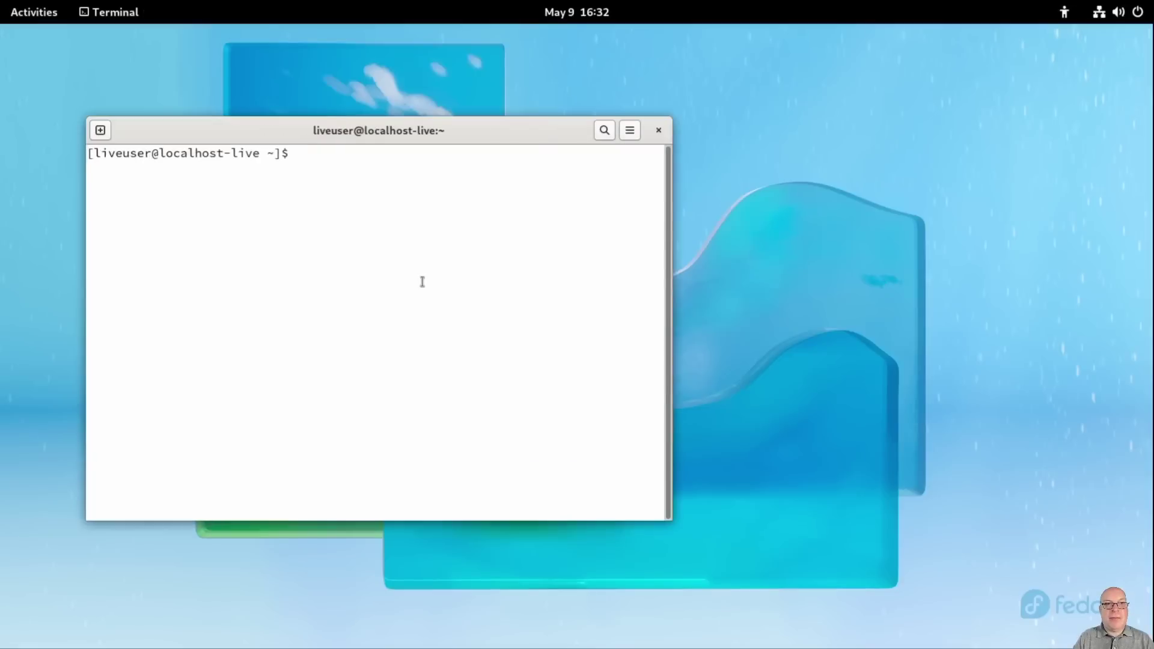
key("F11")
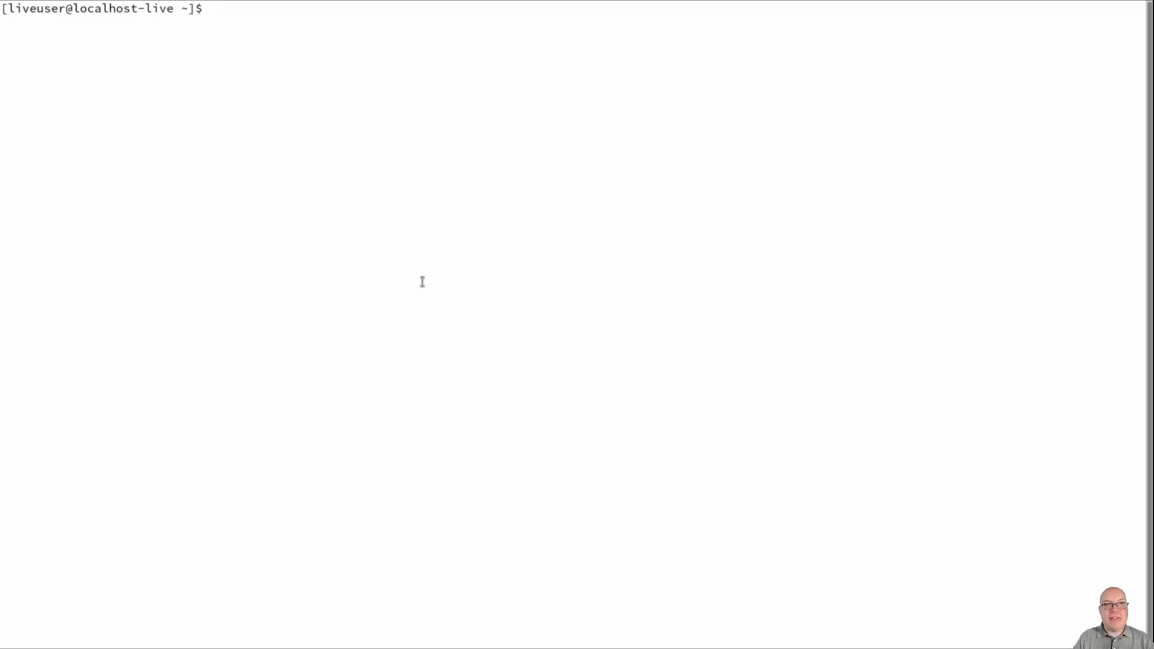
Step: Run lsblk and highlight vda1 and its /boot/efi mount point
type("lsblk")
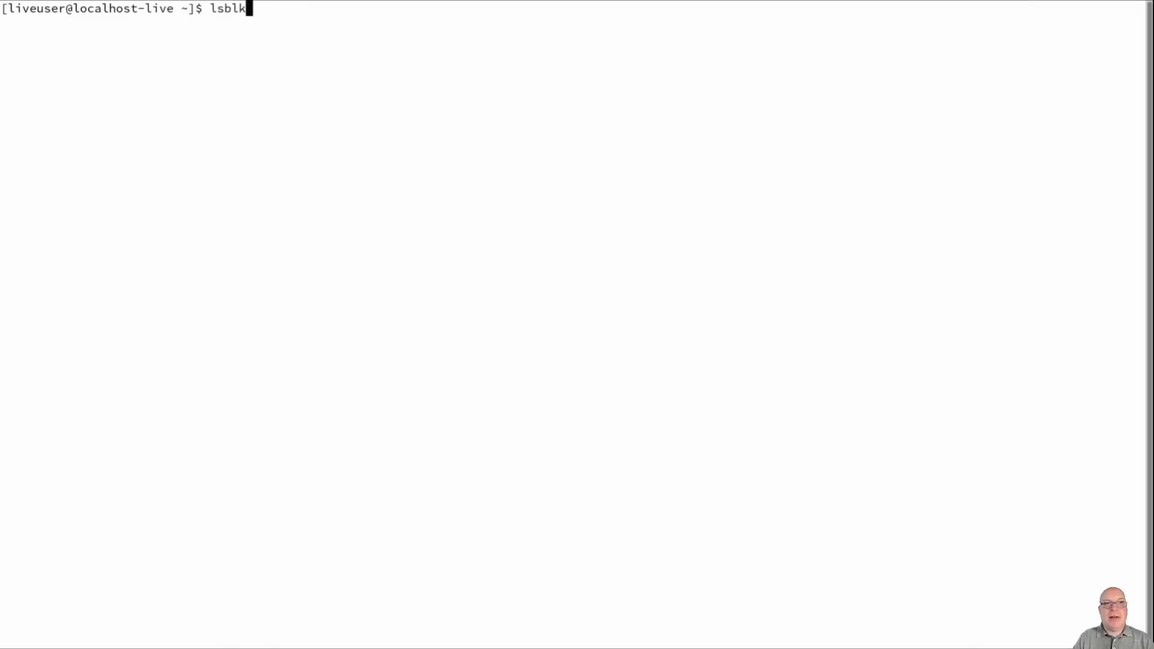
key("Return")
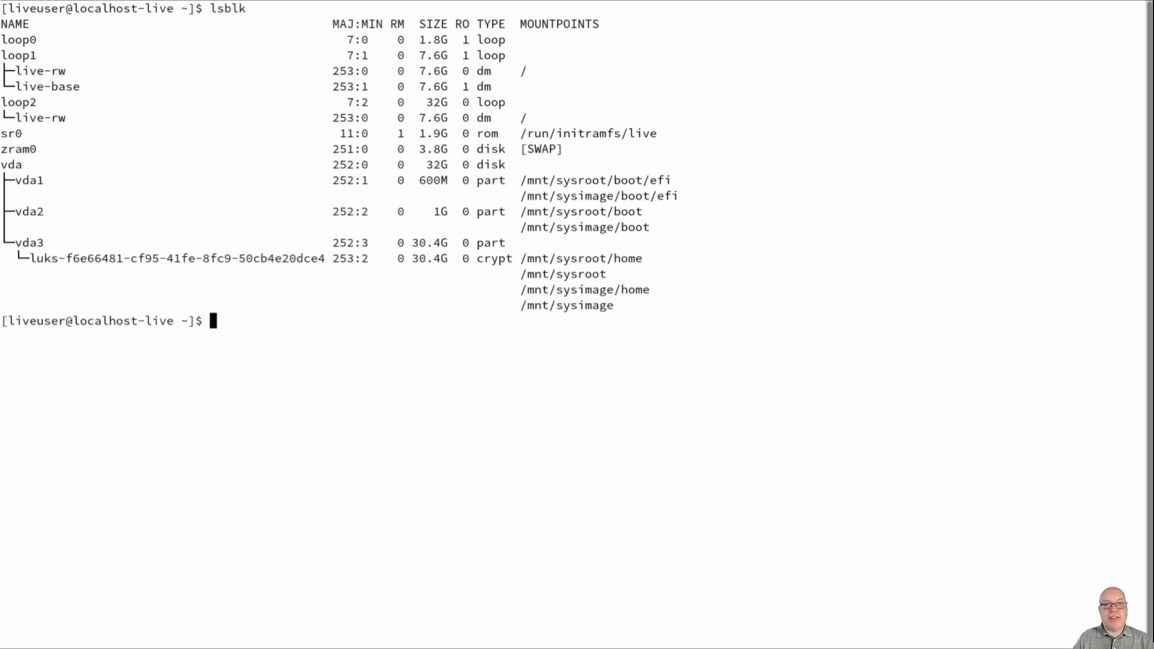
double_click(27, 182)
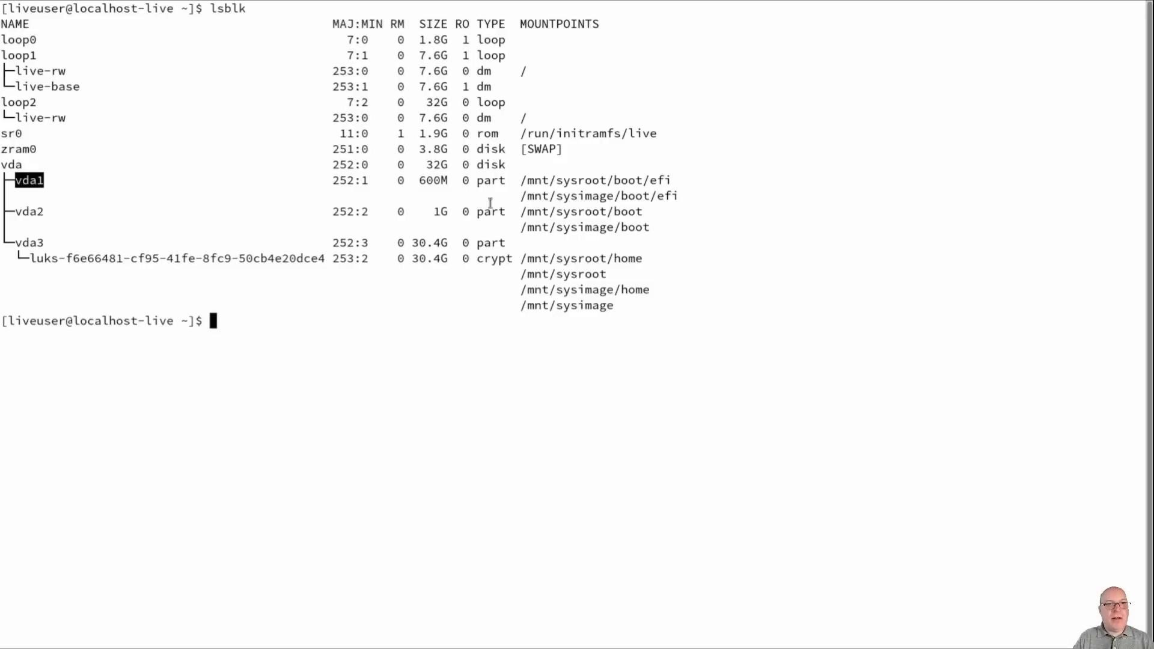
left_click_drag(520, 180, 674, 180)
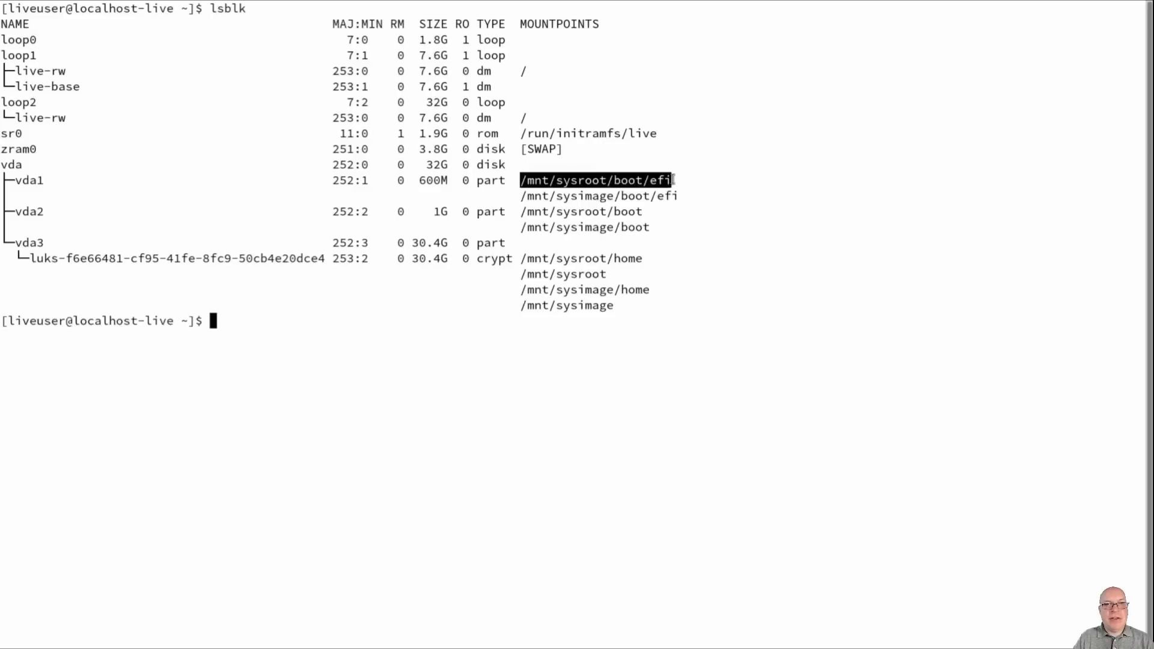
left_click(608, 180)
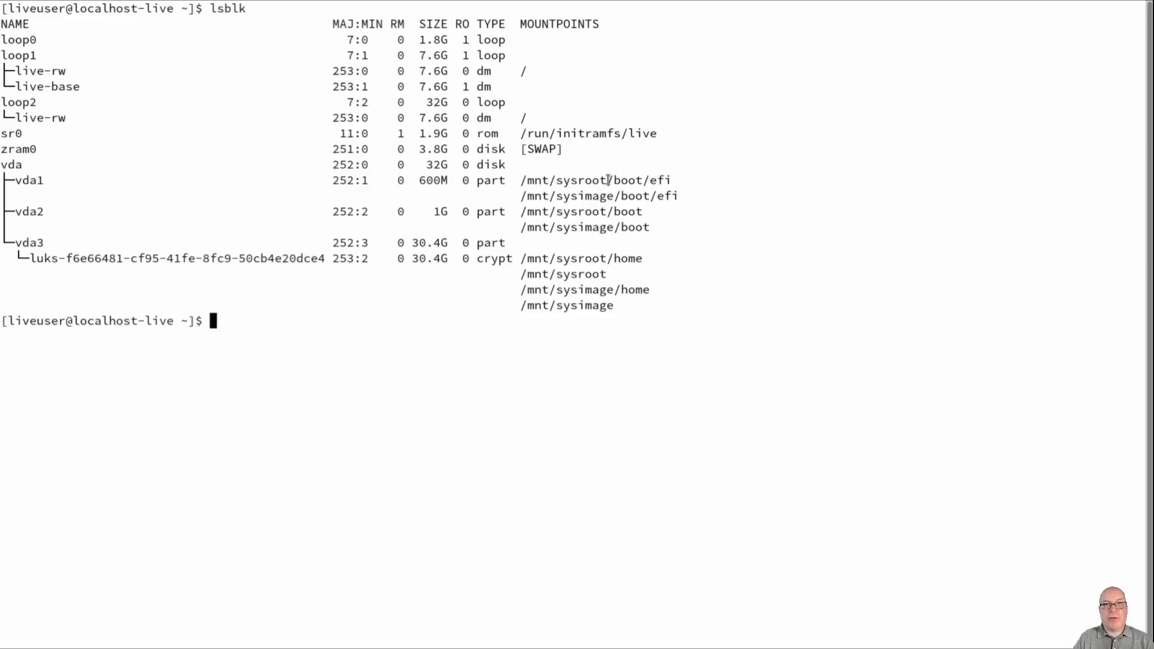
left_click_drag(608, 180, 674, 180)
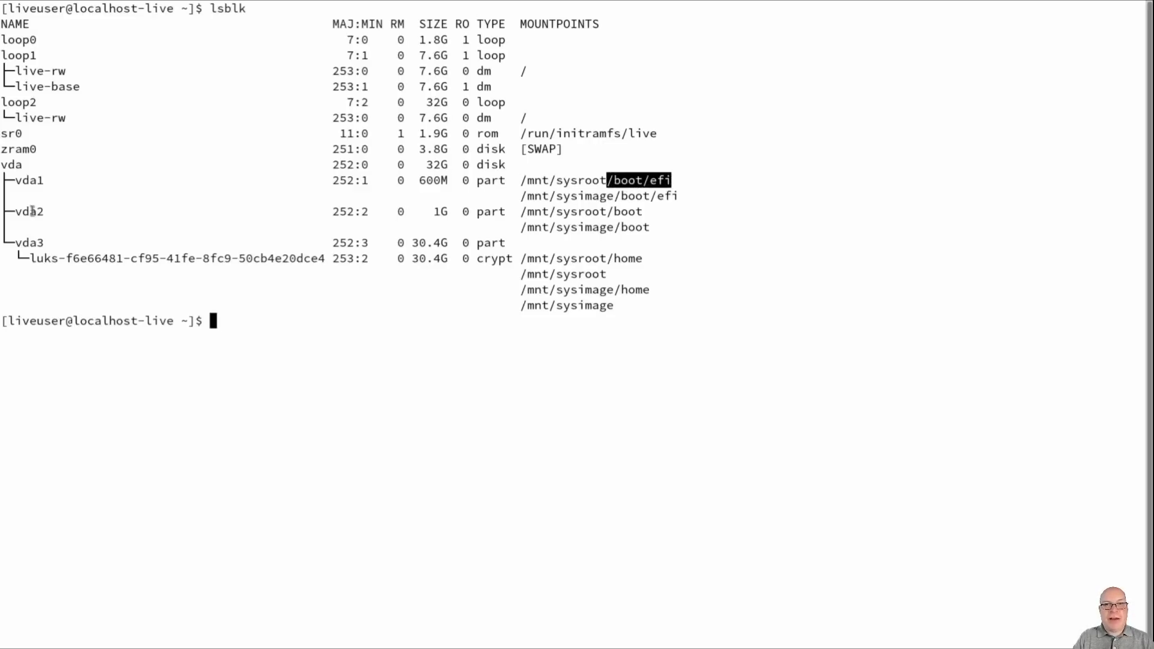
Step: Highlight vda2 with /boot and vda3 with sysroot, then clear the terminal with Ctrl+L
double_click(32, 212)
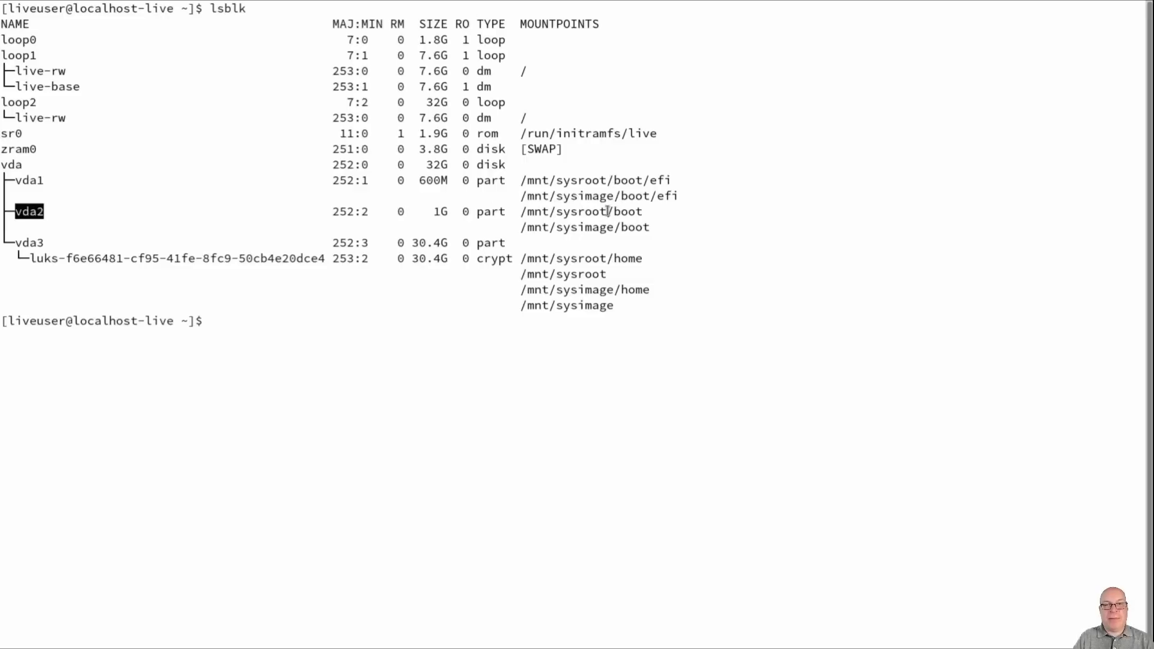
left_click_drag(607, 212, 640, 212)
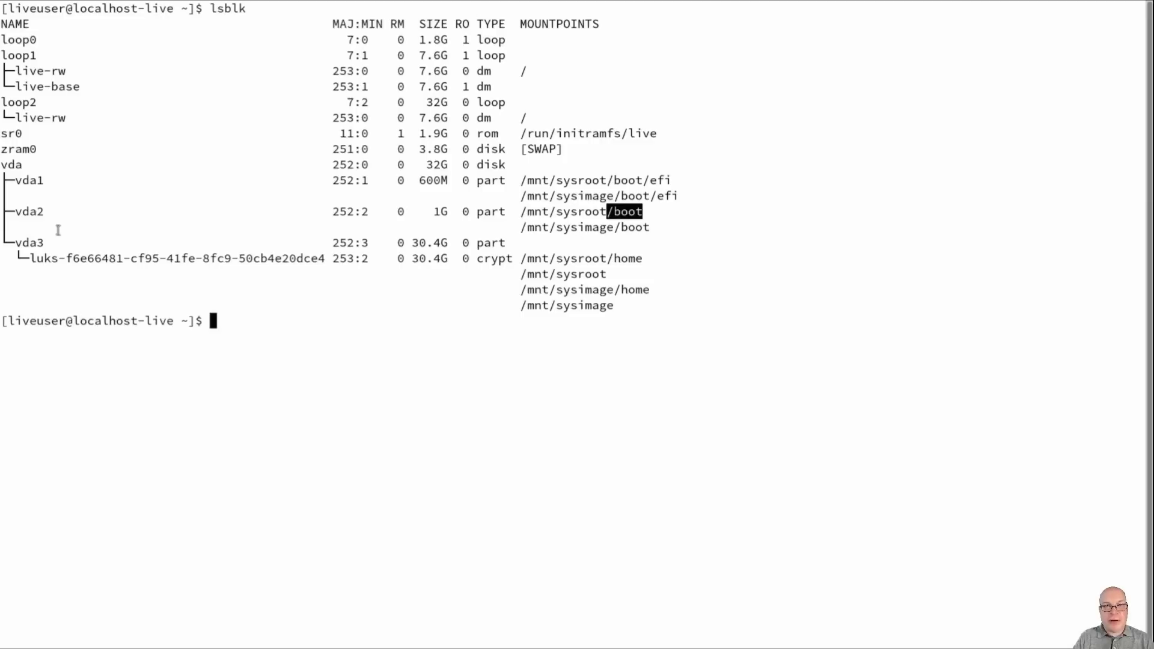
double_click(26, 241)
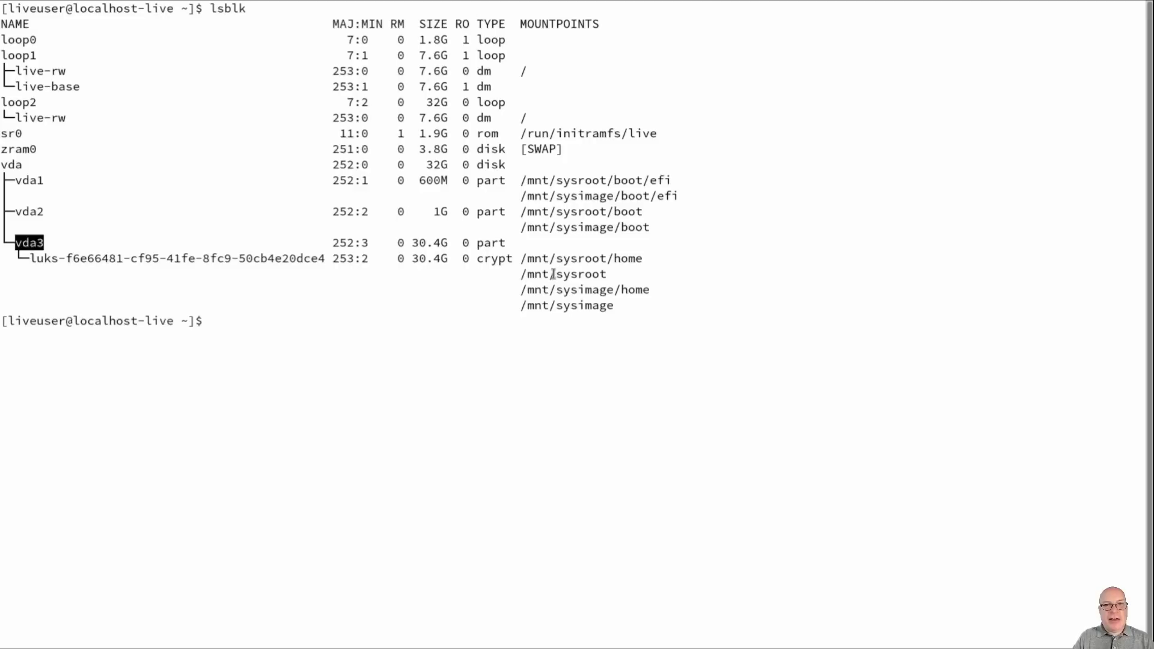
left_click_drag(554, 274, 609, 274)
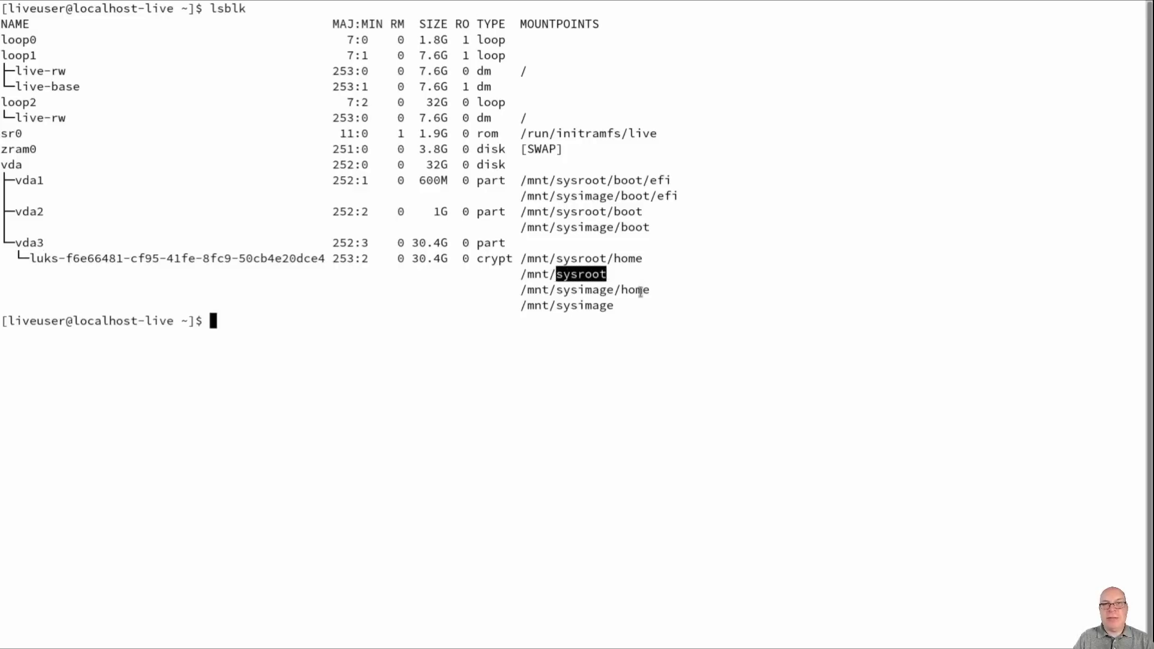
left_click(491, 355)
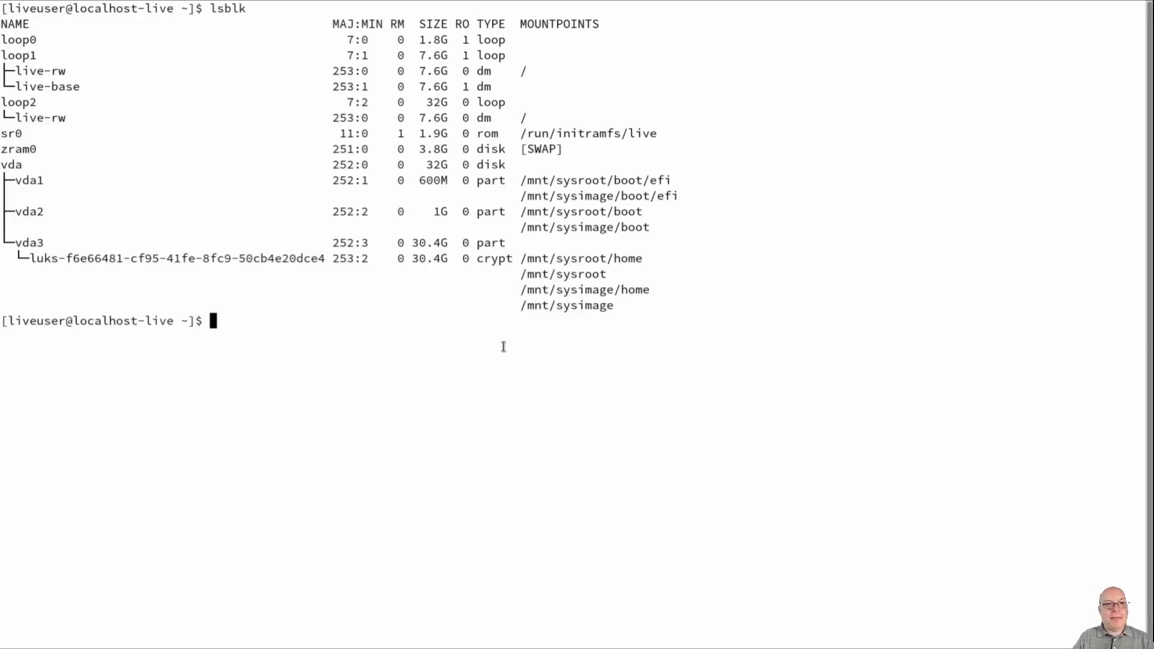
key("ctrl+l")
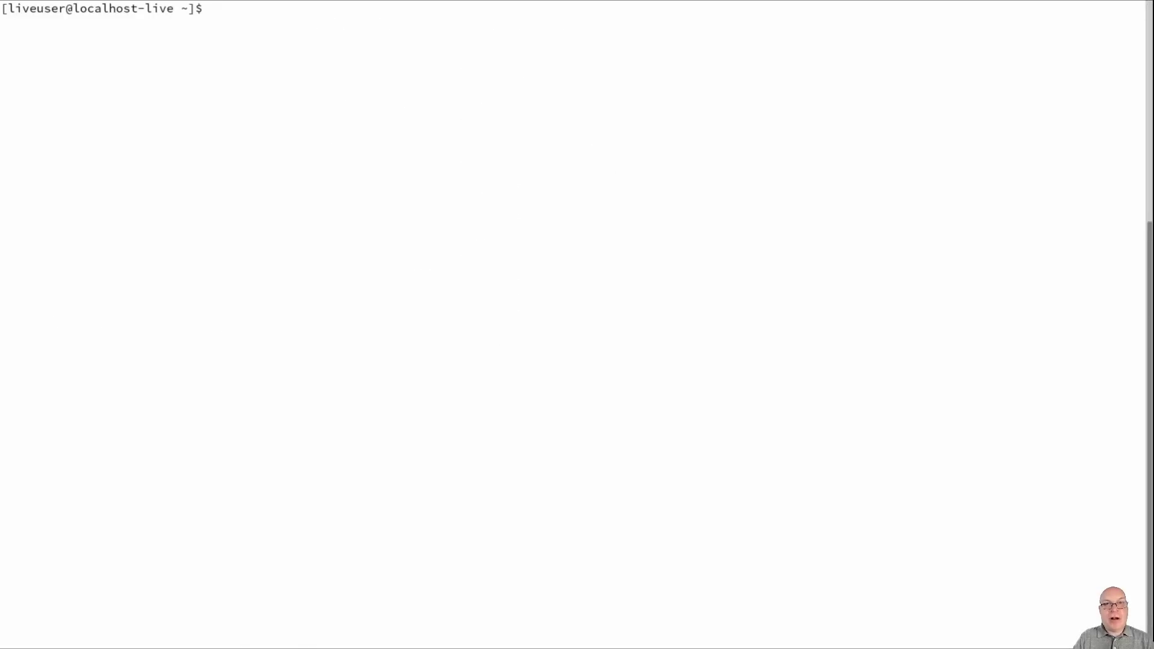
Step: Change into /mnt/sysroot/etc and open fstab in nano with sudo
type("cd /mnt/.")
key("BackSpace")
type("sysroot")
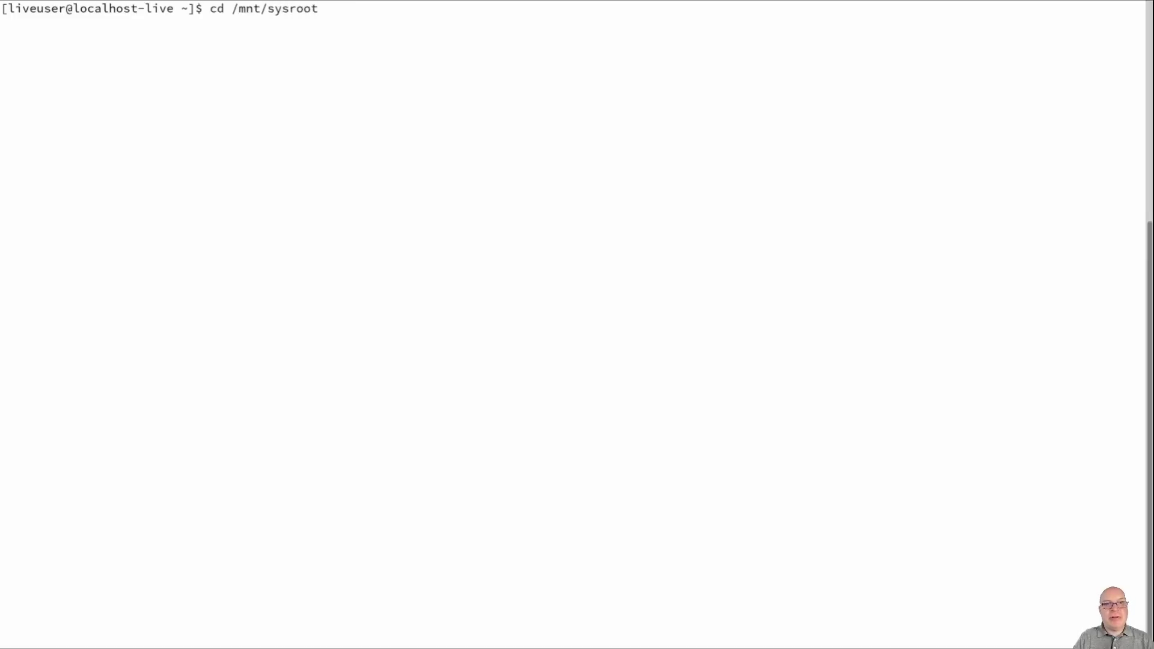
type("/etc")
key("Return")
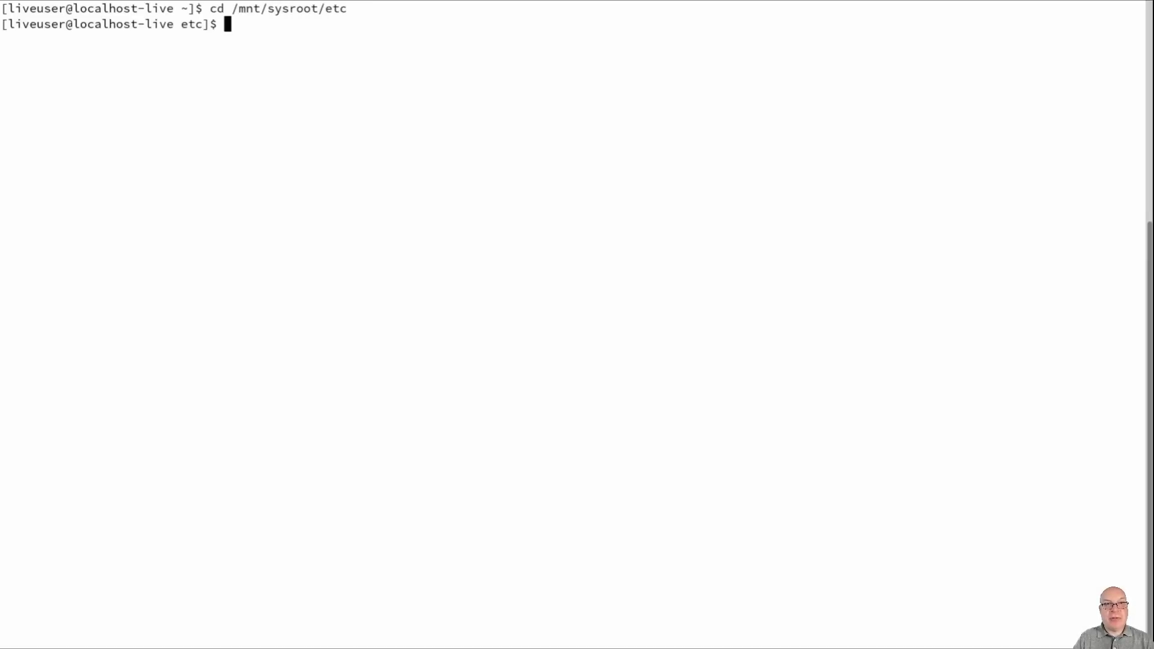
type("sudo nano fstab")
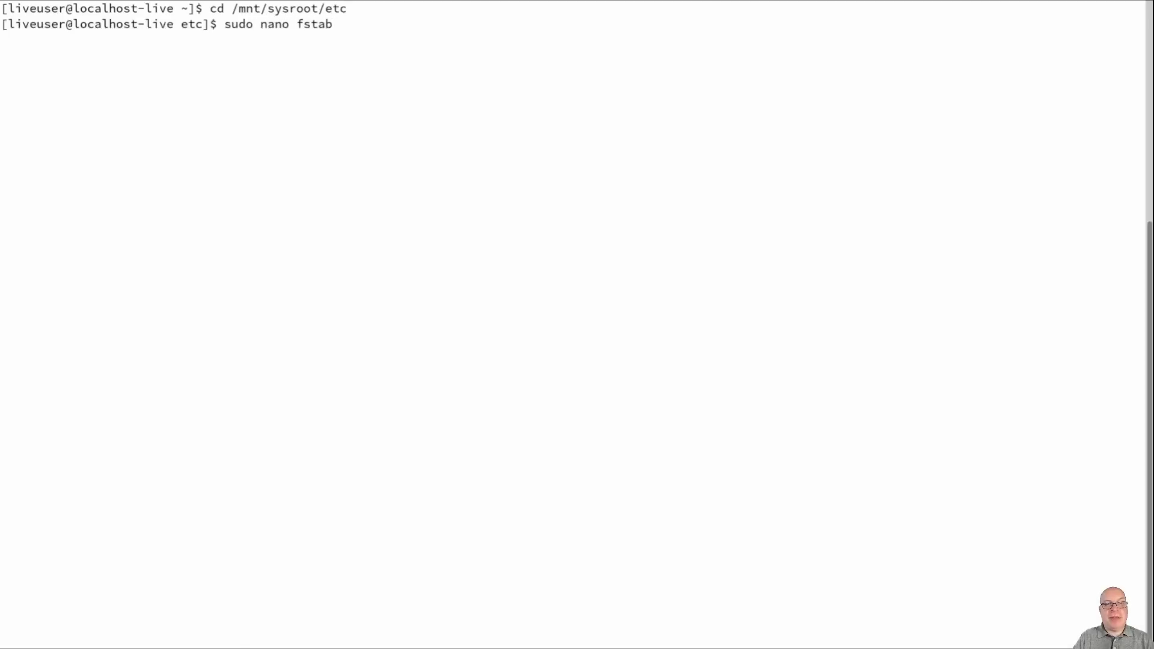
key("Return")
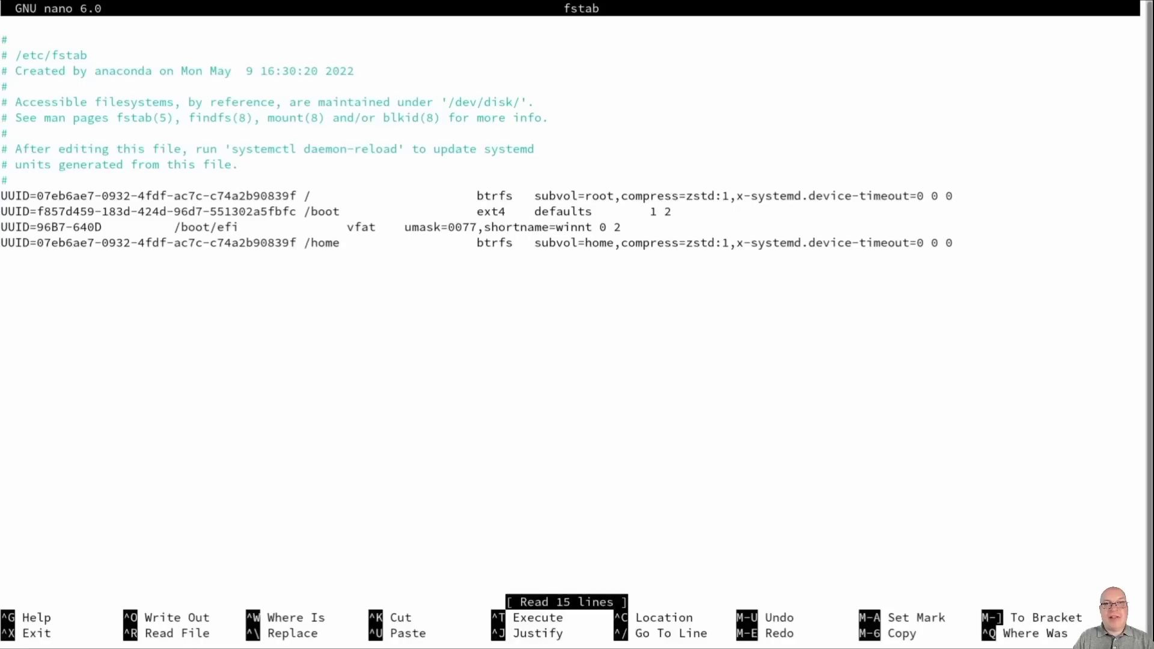
Step: On the root line, replace ':1' after zstd with ',noatime,discard=async'
key("Down")
key("Down")
key("Down")
key("Down")
key("Down")
key("Down")
key("Down")
key("Down")
key("Down")
key("Right")
key("Right")
key("Right")
key("Right")
key("Right")
key("Right")
key("Right")
key("Right")
key("Right")
key("Right")
key("Right")
key("Right")
key("Right")
key("Right")
key("Right")
key("Right")
key("Right")
key("Right")
key("Right")
key("Right")
key("Right")
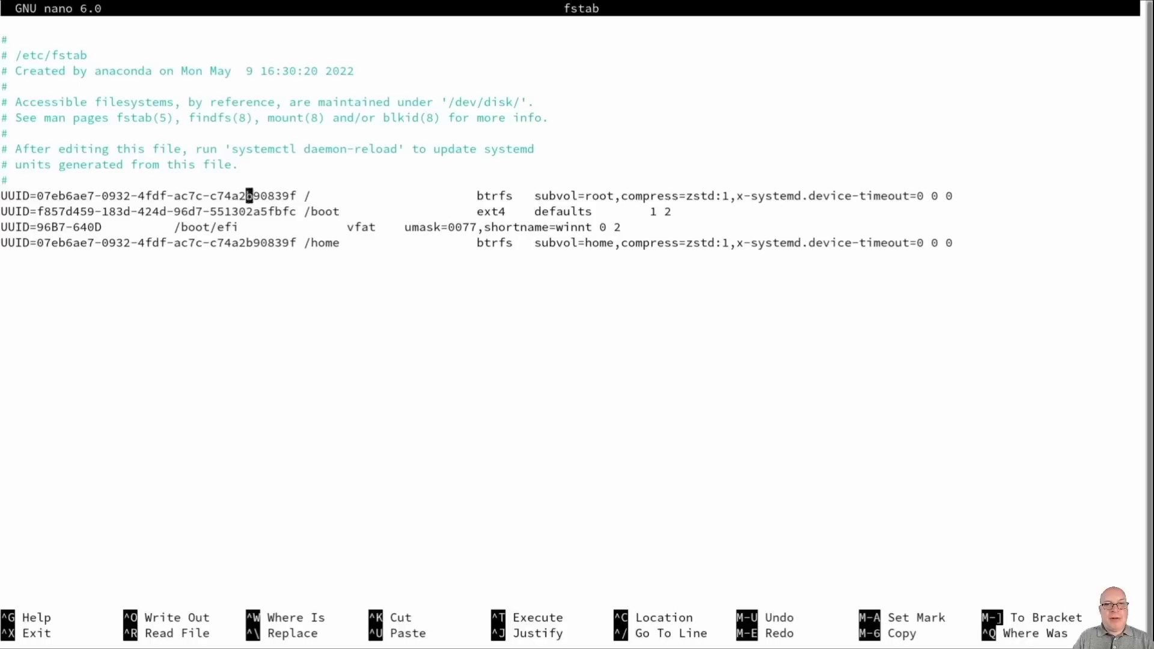
key("Right")
key("Right")
key("Right")
key("Right")
key("Right")
key("Right")
key("Right")
key("Right")
key("Right")
key("Right")
key("Right")
key("Right")
key("Right")
key("Right")
key("Right")
key("Right")
key("Right")
key("Right")
key("Right")
key("Right")
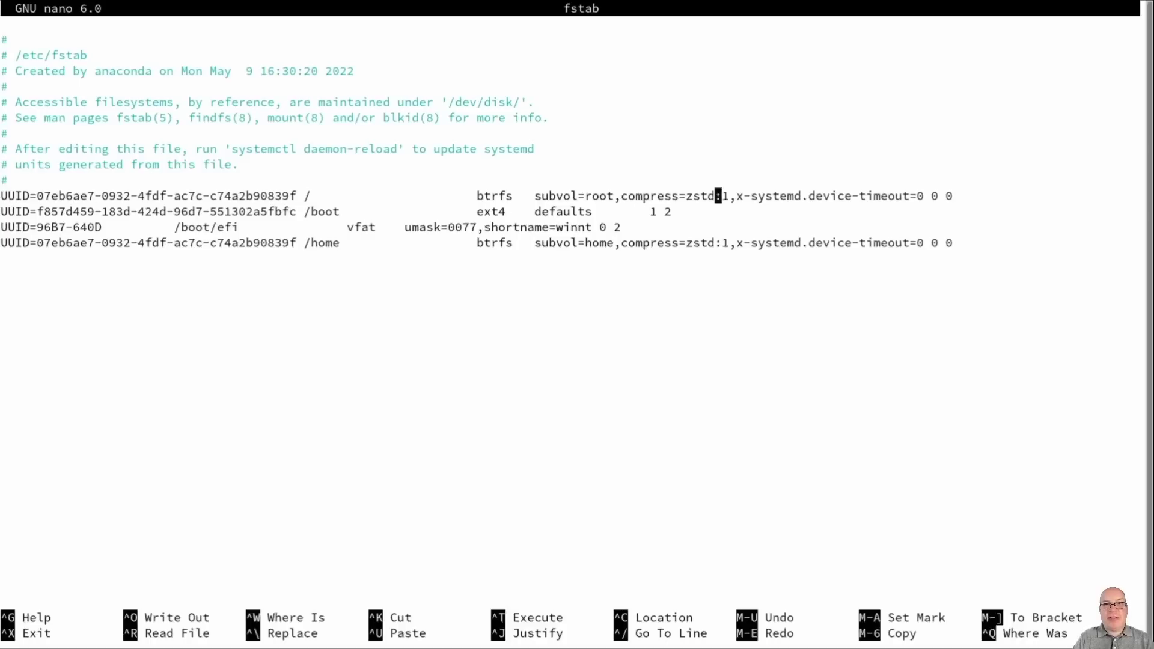
key("BackSpace")
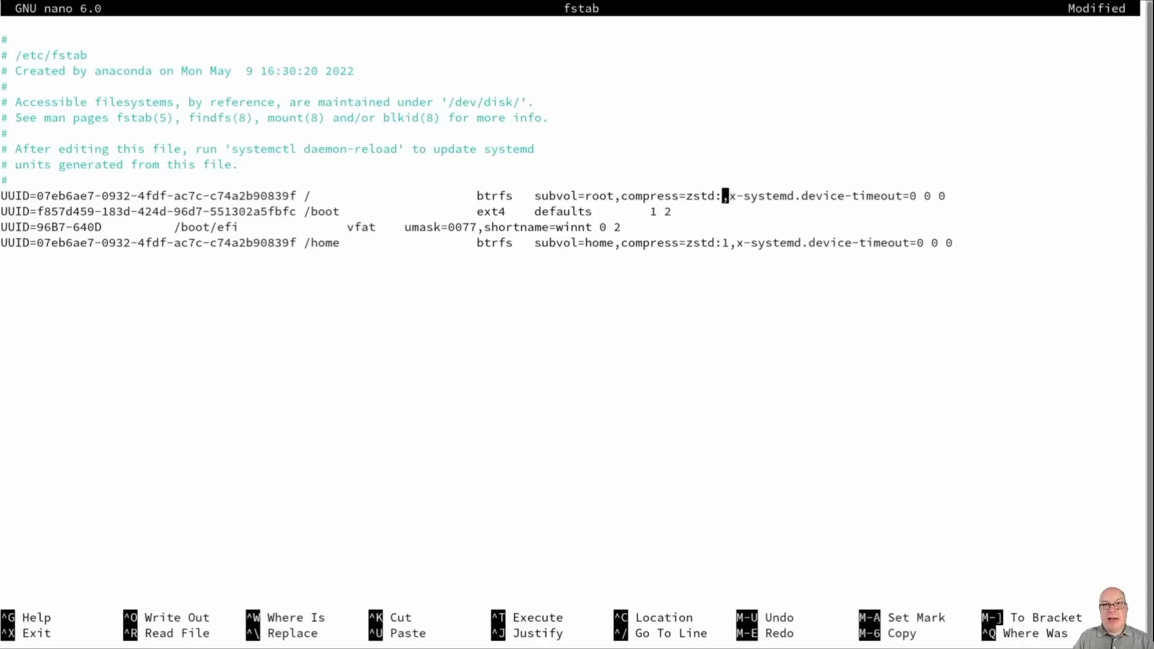
key("BackSpace")
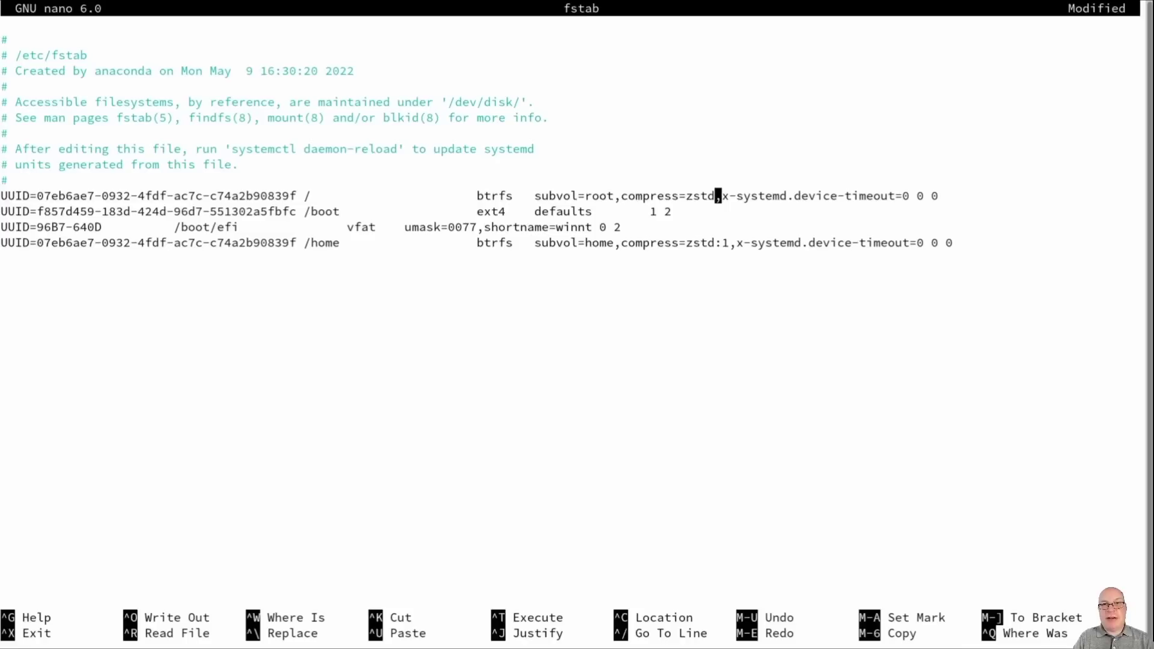
type(",")
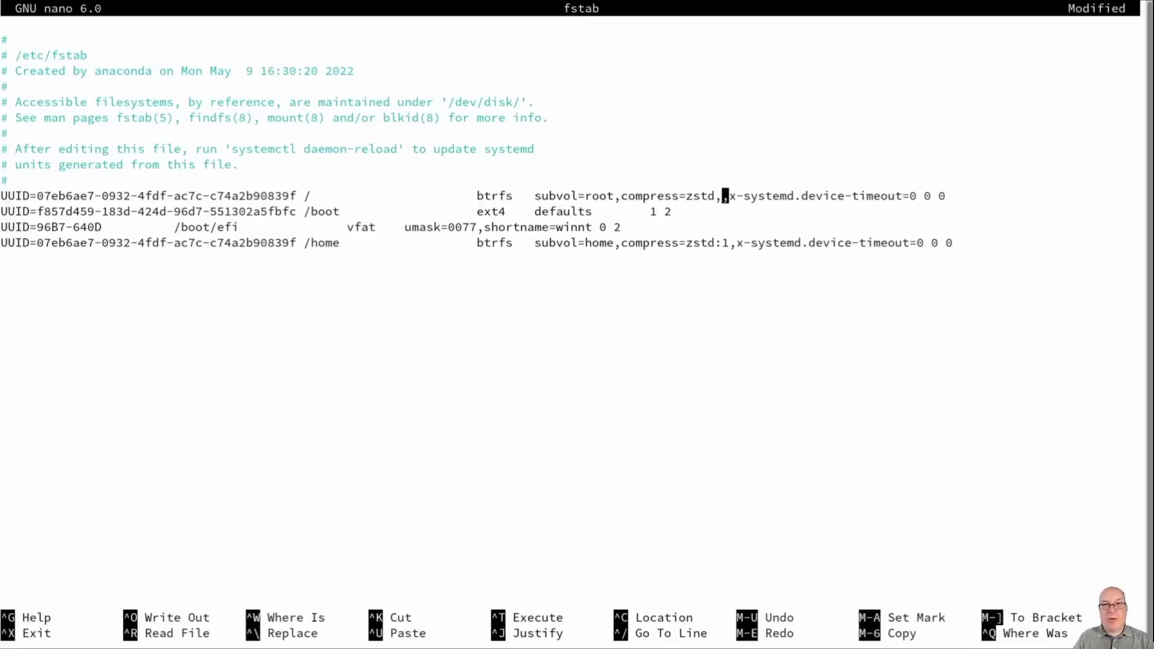
type("noatime")
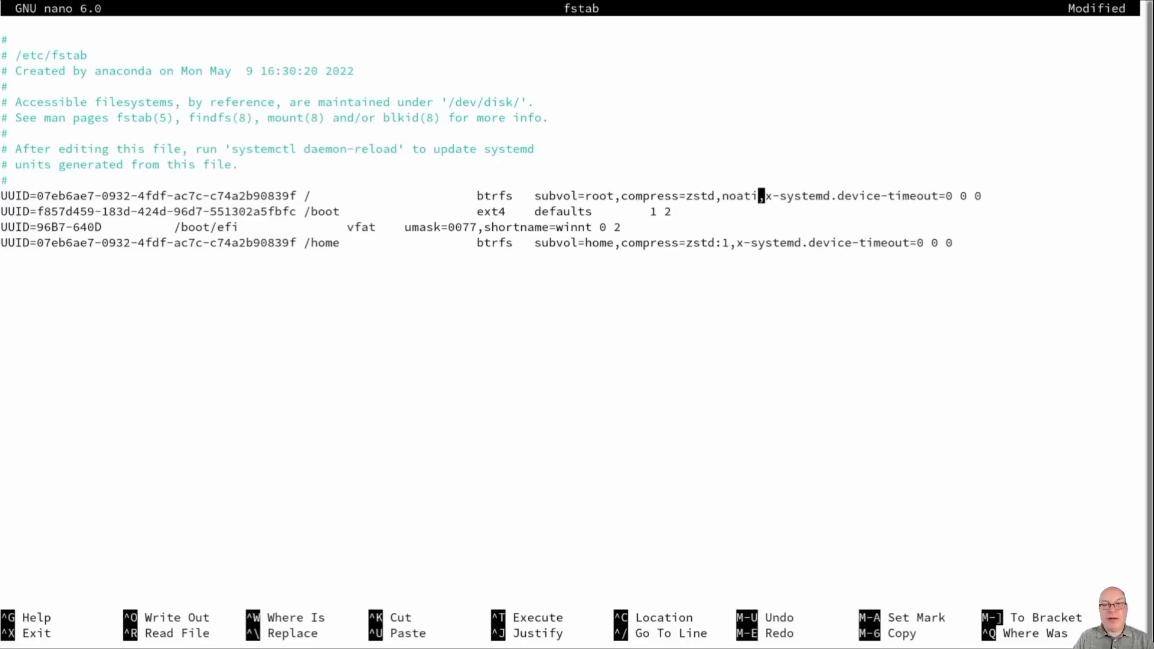
type(",")
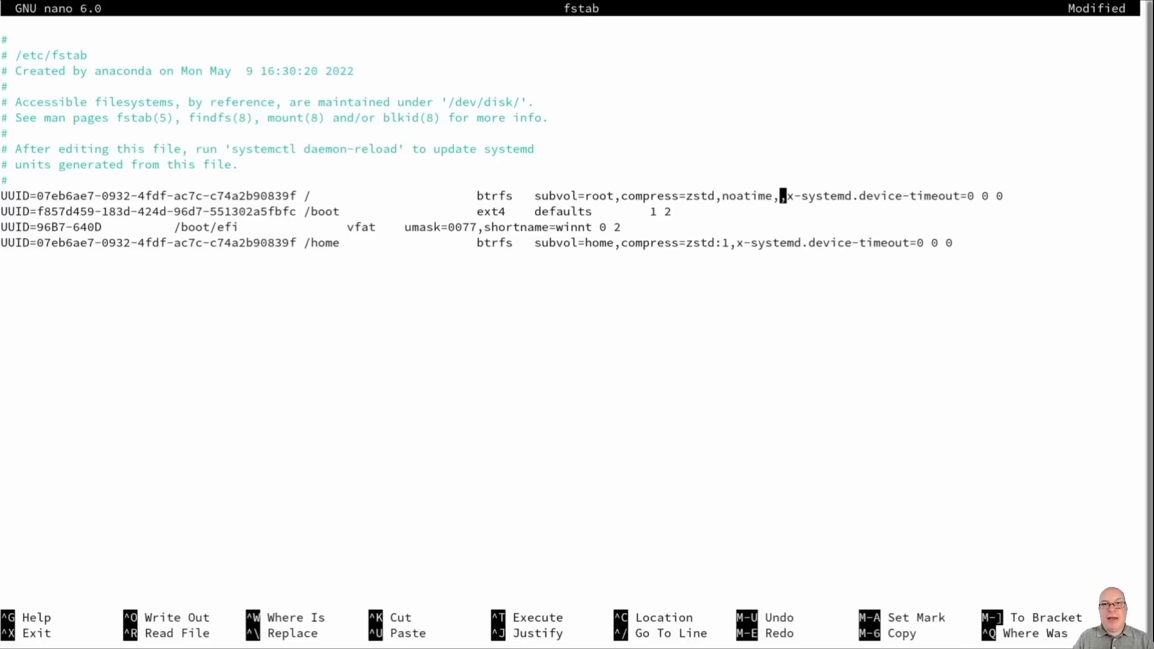
type("discar")
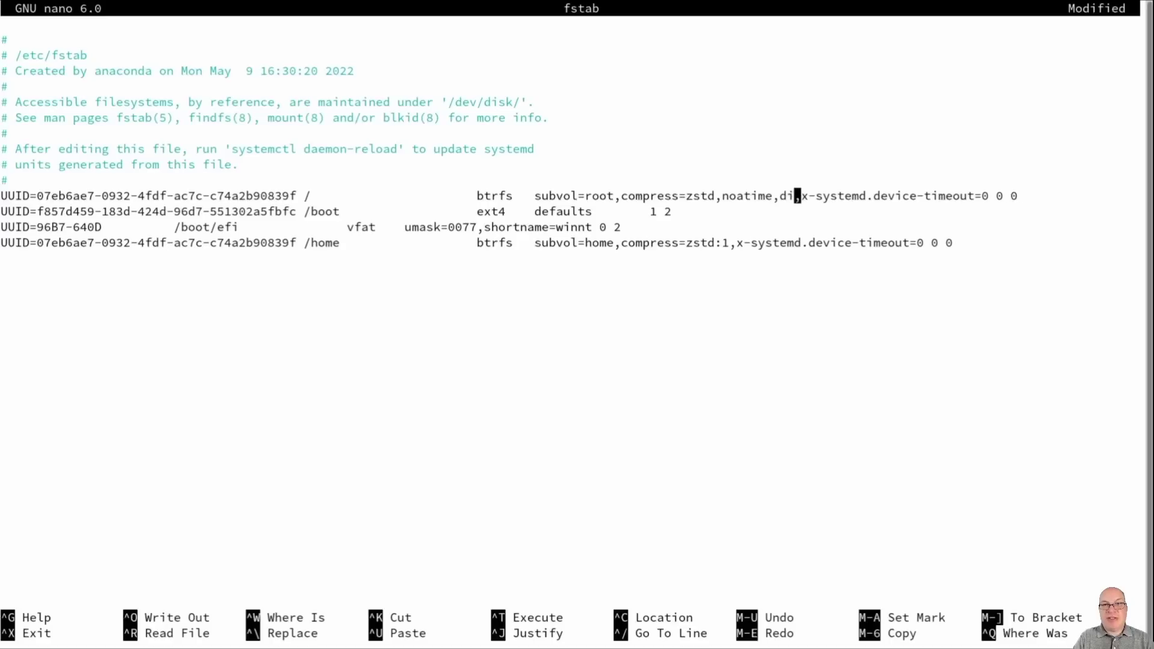
type("d=asy")
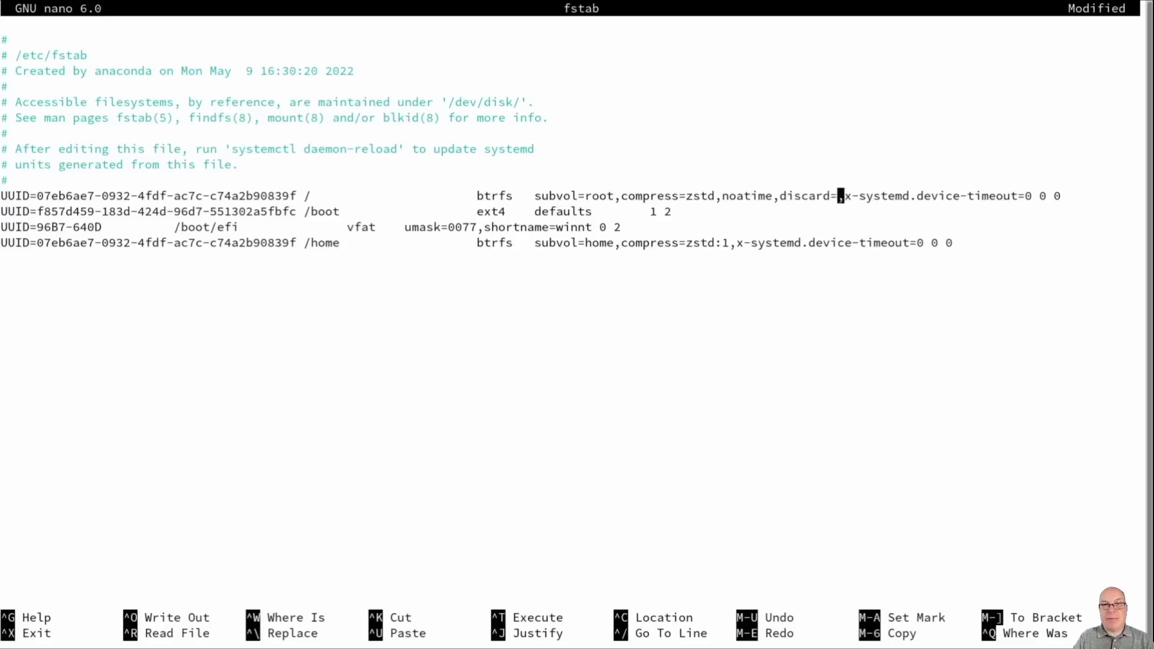
type("nc")
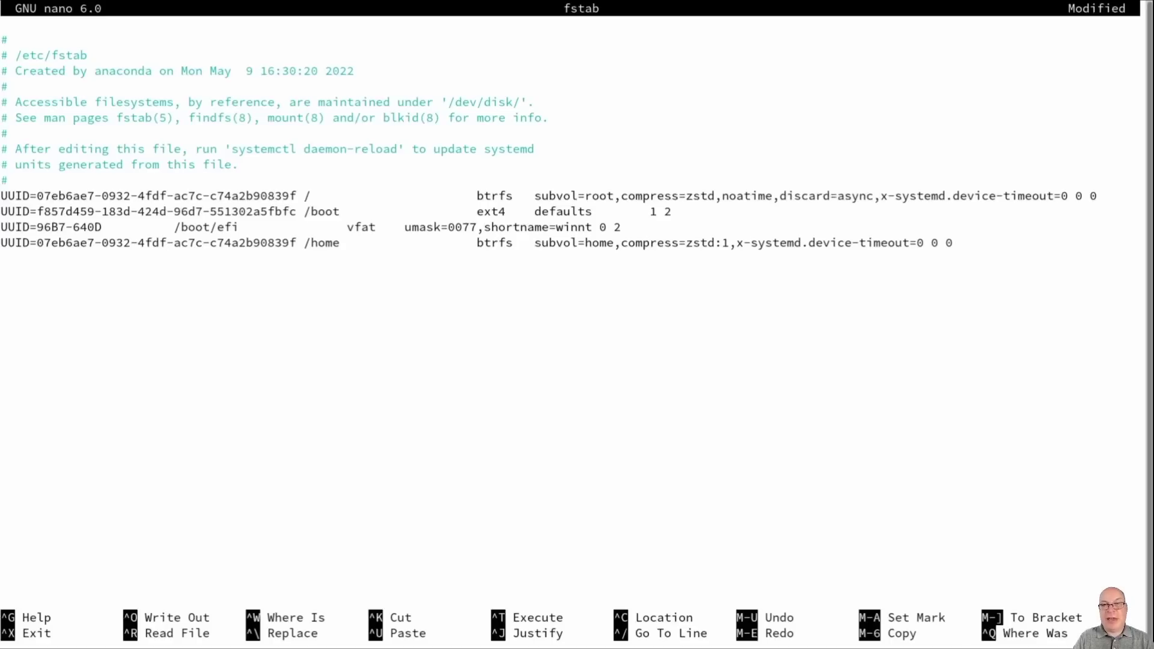
key("Down")
key("Down")
key("Down")
key("Left")
key("Left")
key("Left")
key("Left")
key("Left")
key("Left")
key("Left")
key("Left")
key("Left")
key("Left")
key("Left")
key("Left")
key("Left")
key("Left")
key("Left")
key("Left")
key("Left")
key("Left")
key("Left")
key("Left")
Step: Replace ':1' on the /home line with ',noatime,discard=async' by pasting the root line's text
key("BackSpace")
key("BackSpace")
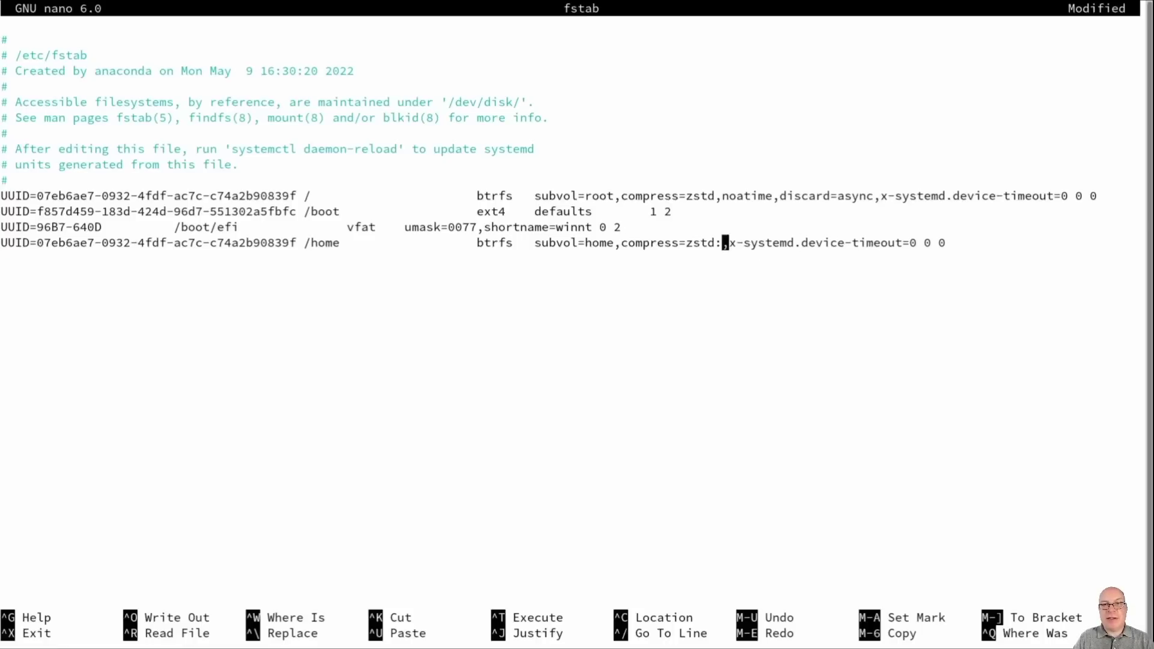
type(",")
left_click_drag(723, 196, 872, 192)
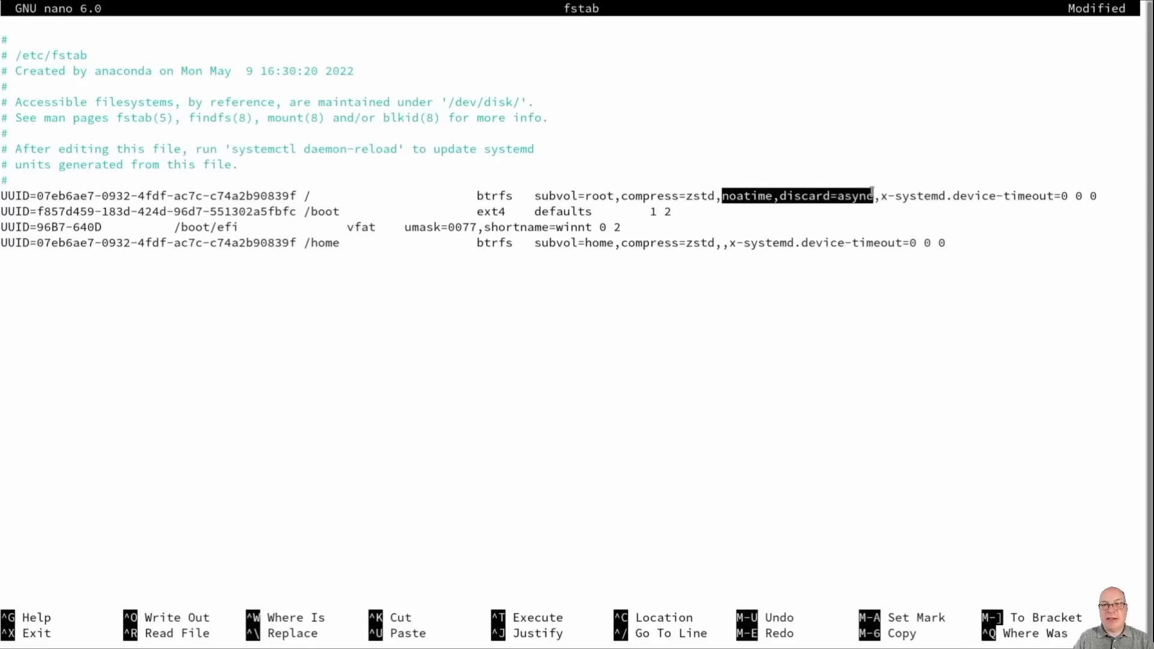
middle_click(848, 163)
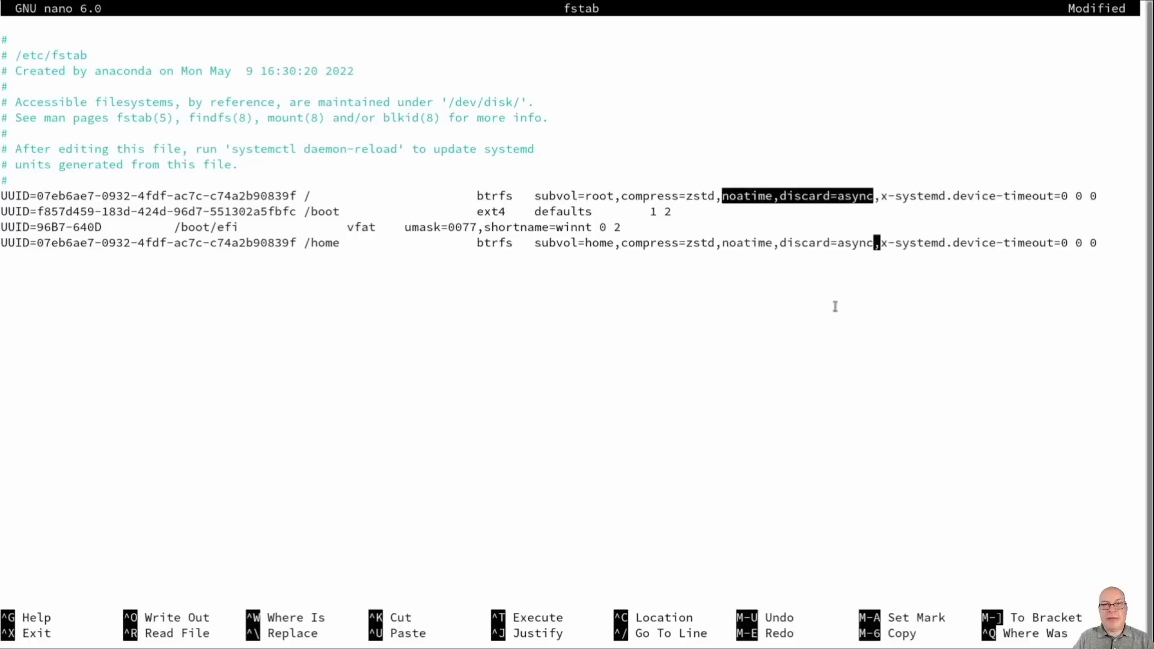
left_click(834, 305)
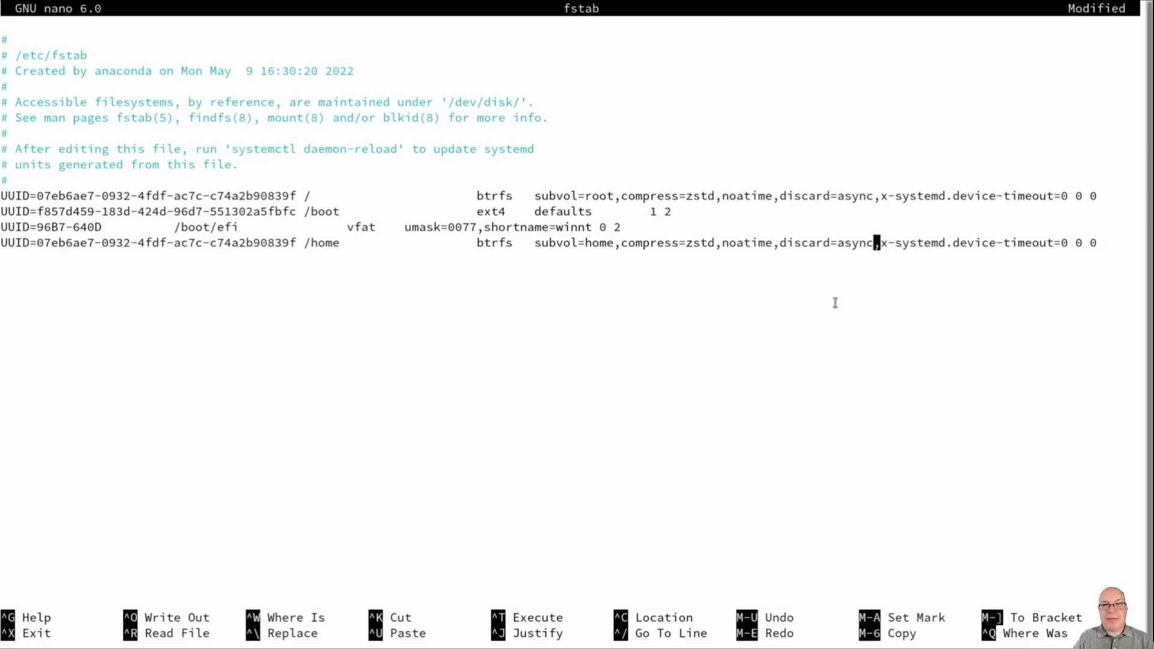
Step: Save the modified fstab and exit nano
key("ctrl+x")
key("y")
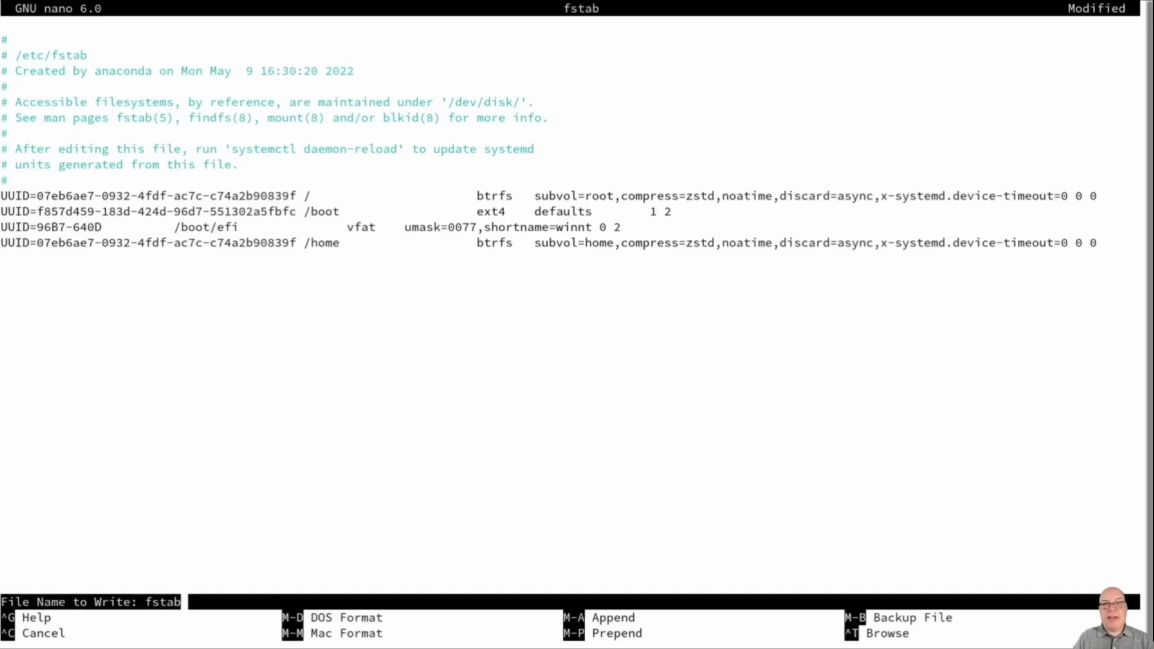
key("Return")
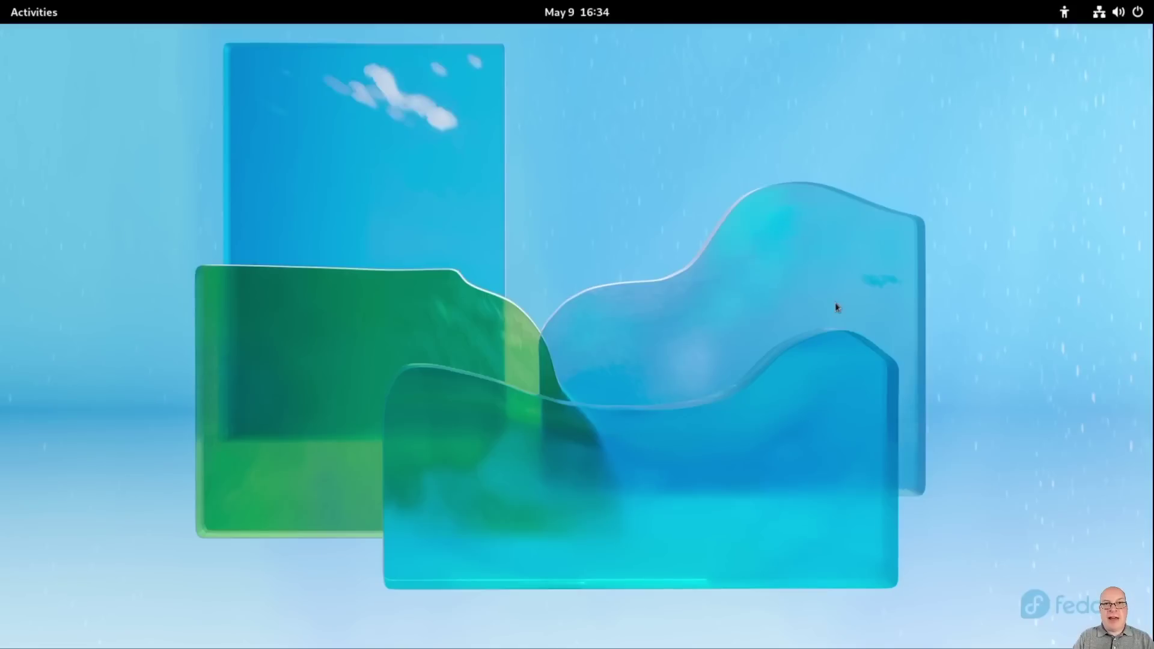
Step: Restart the computer and unlock the encrypted disk with its password
left_click(1115, 13)
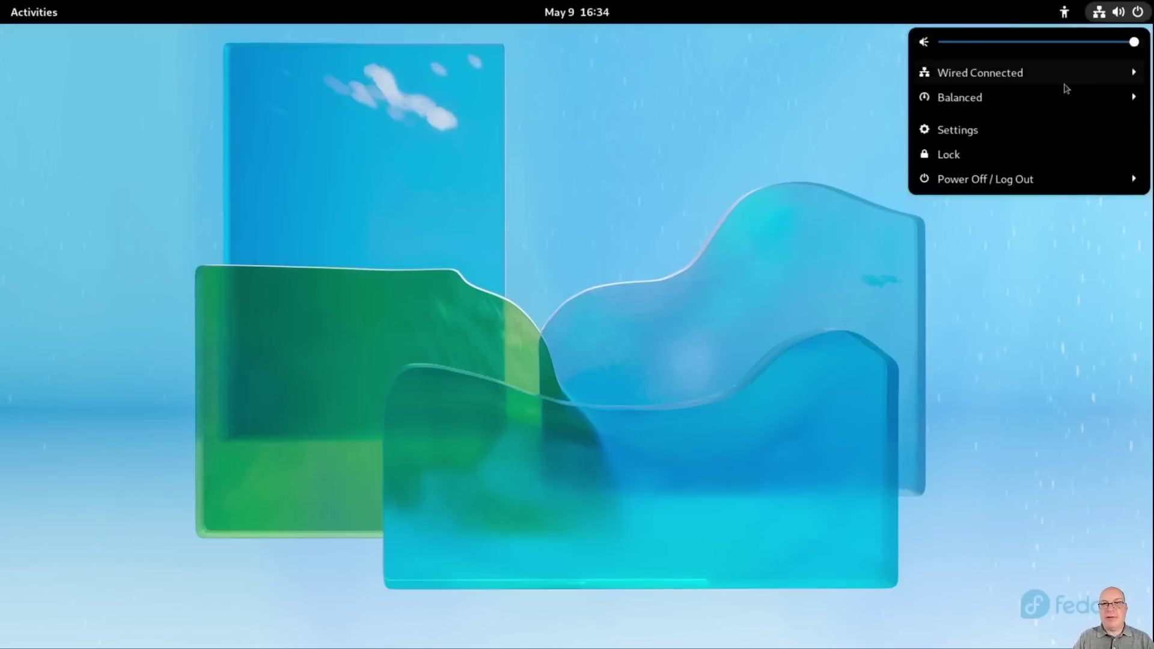
left_click(1032, 182)
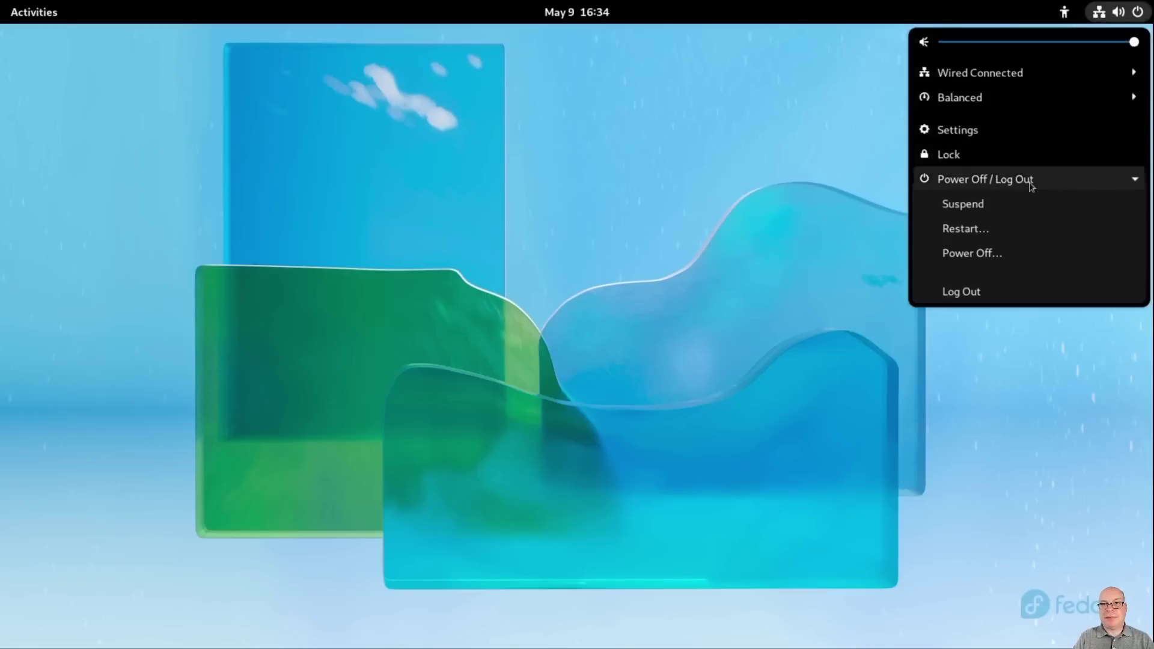
left_click(1000, 230)
left_click(708, 360)
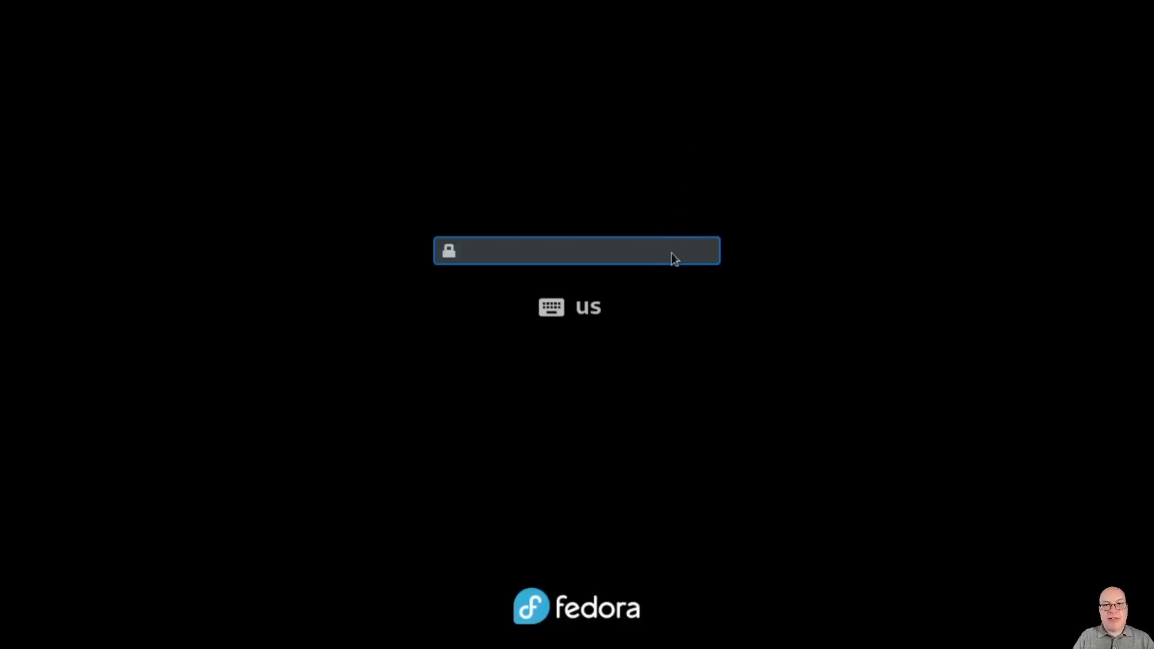
type("*********")
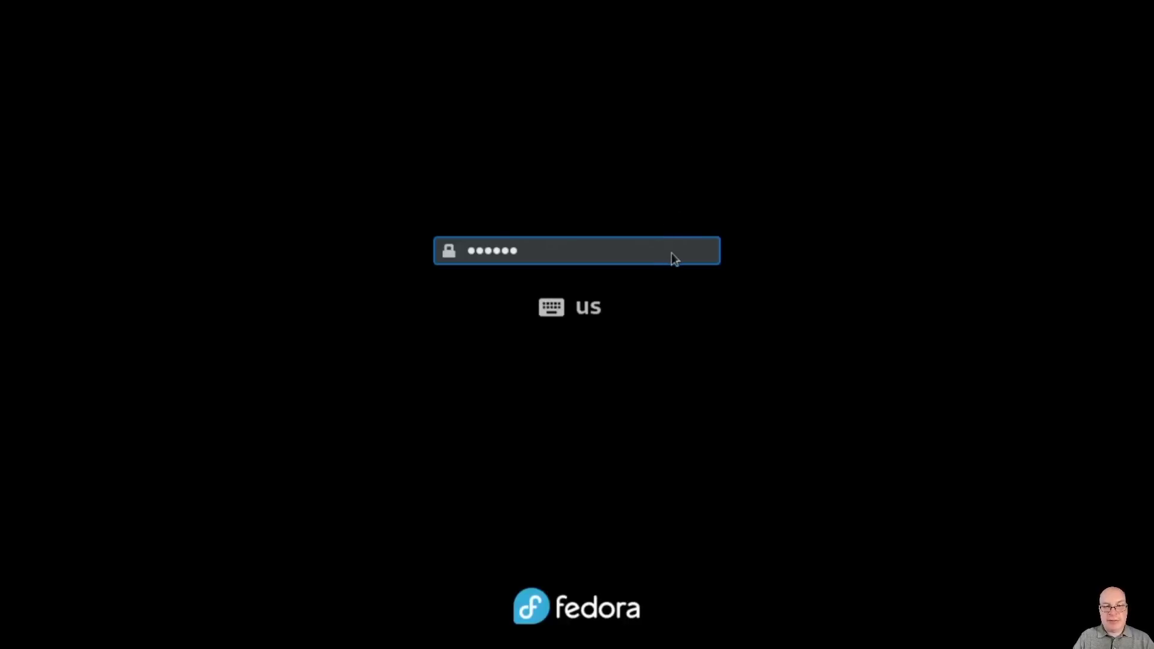
key("Return")
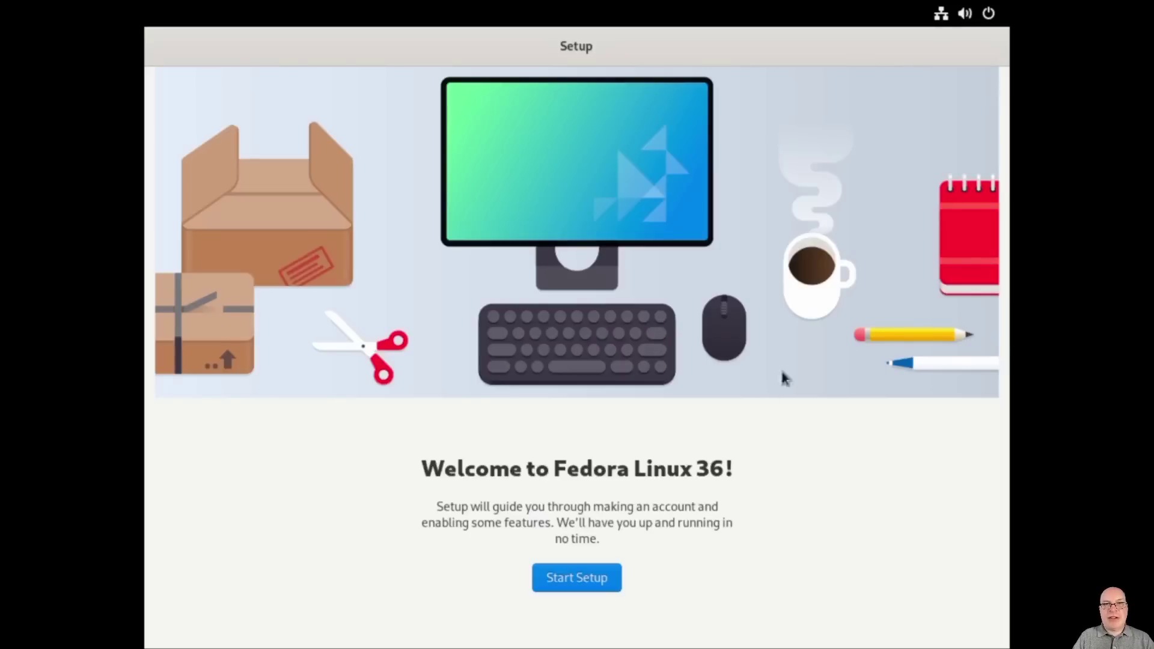
Step: Start Initial Setup, accept the Privacy defaults, and enable Third-Party Repositories
left_click(584, 573)
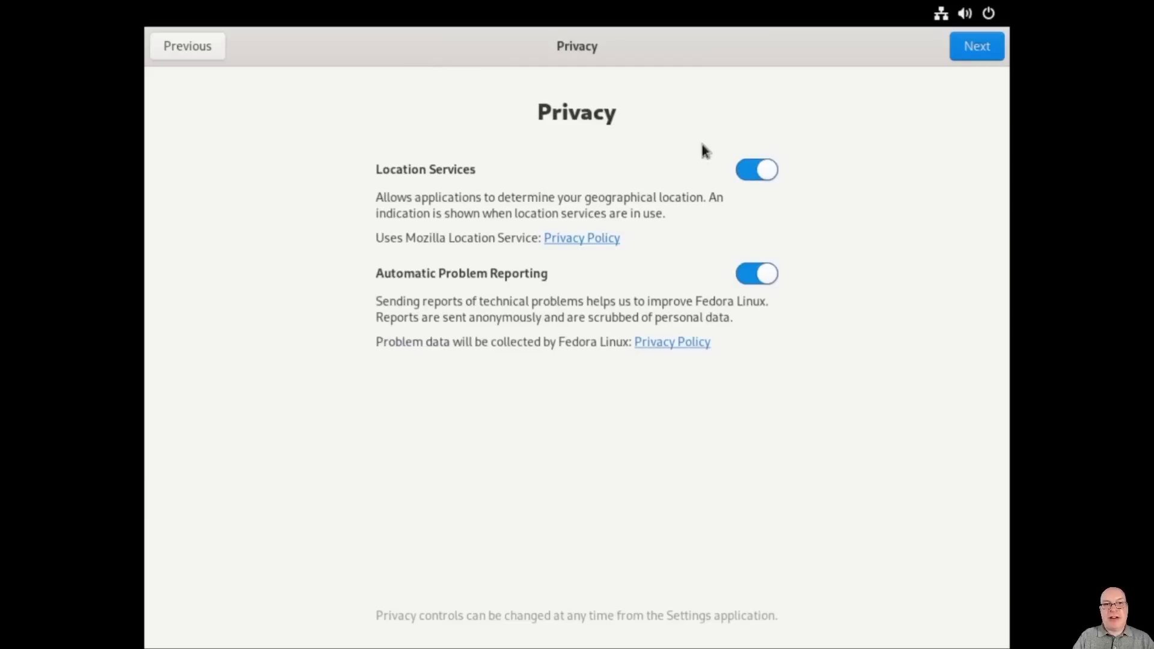
left_click(968, 48)
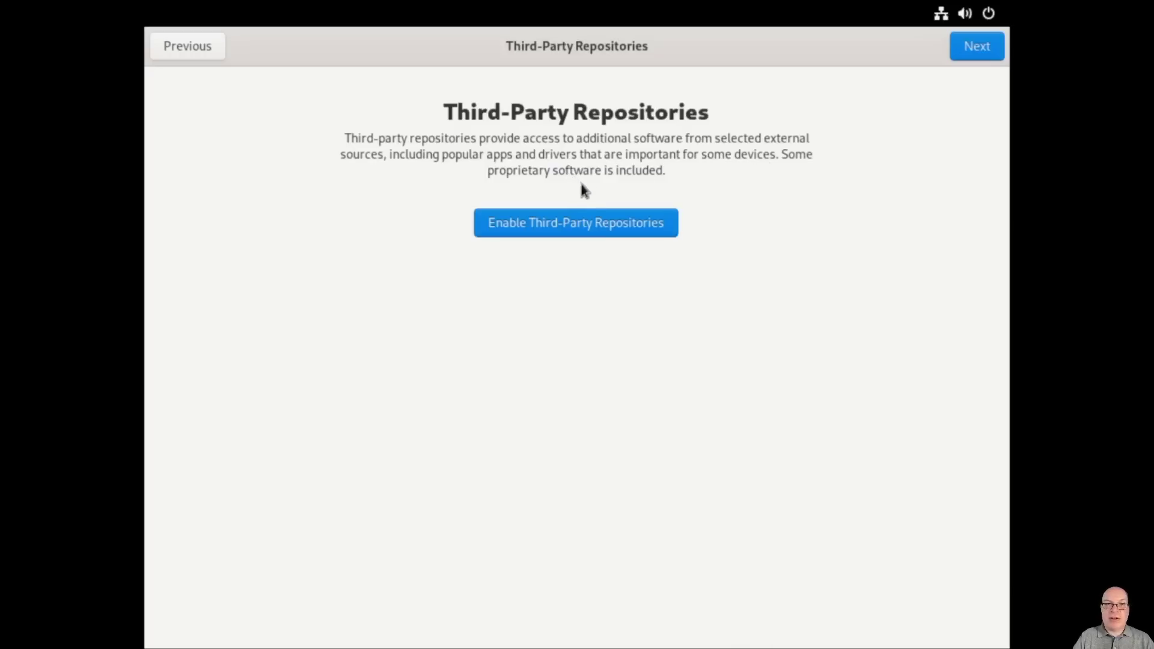
left_click(591, 224)
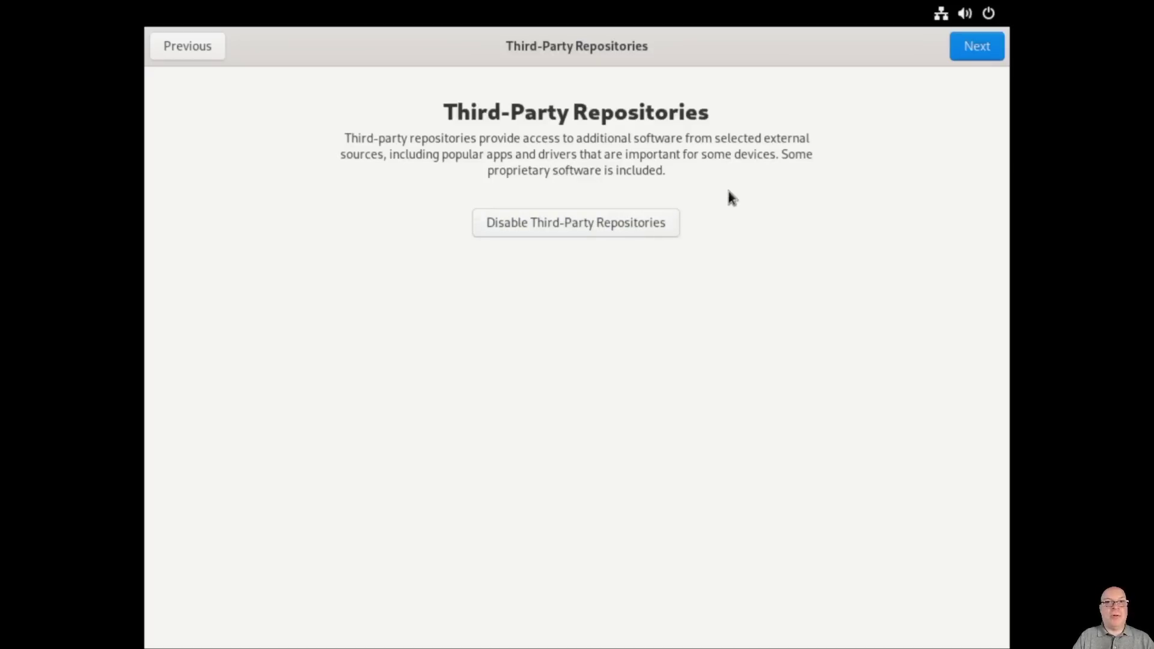
left_click(964, 46)
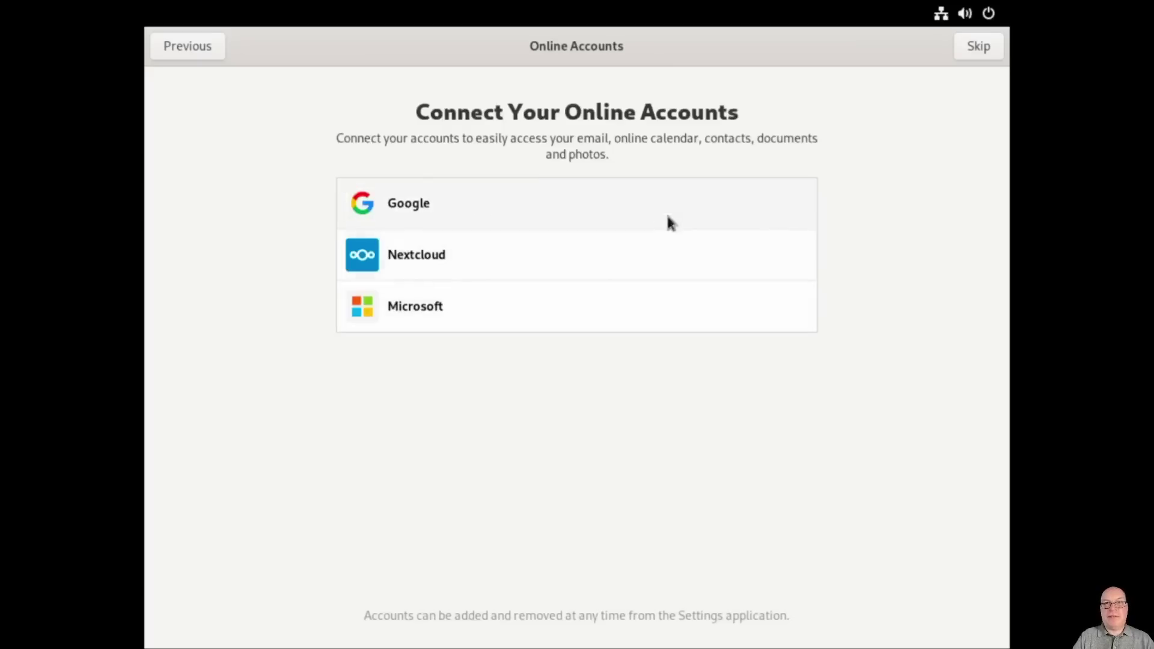
Step: Skip online accounts and enter the user's full name
left_click(966, 48)
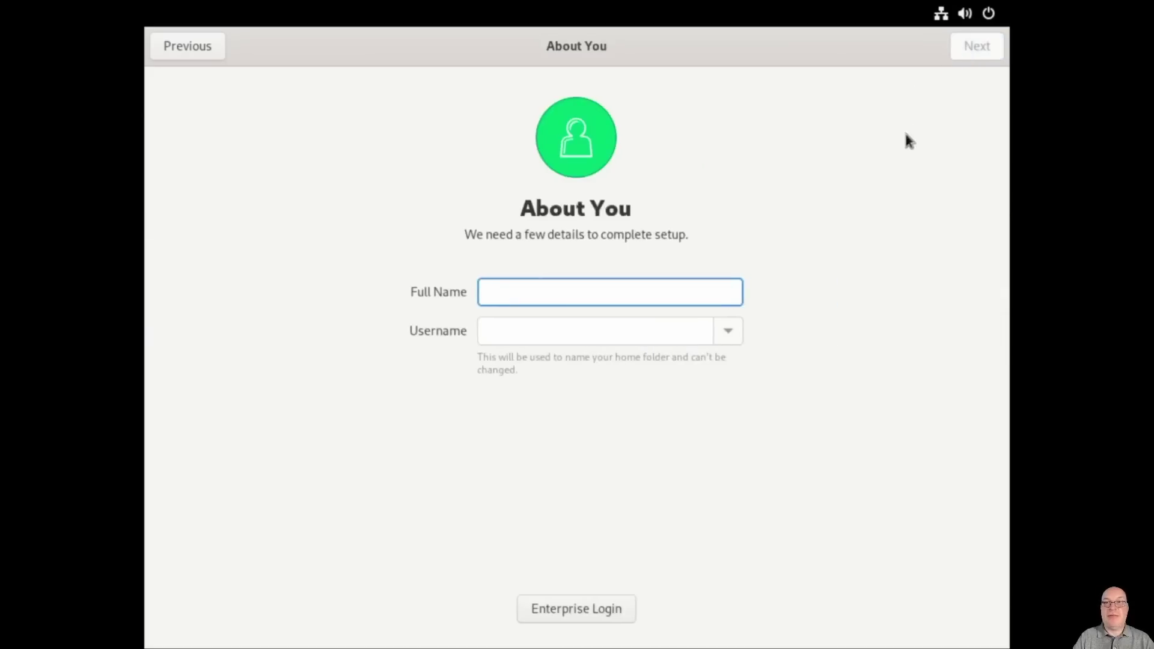
type("Stephen")
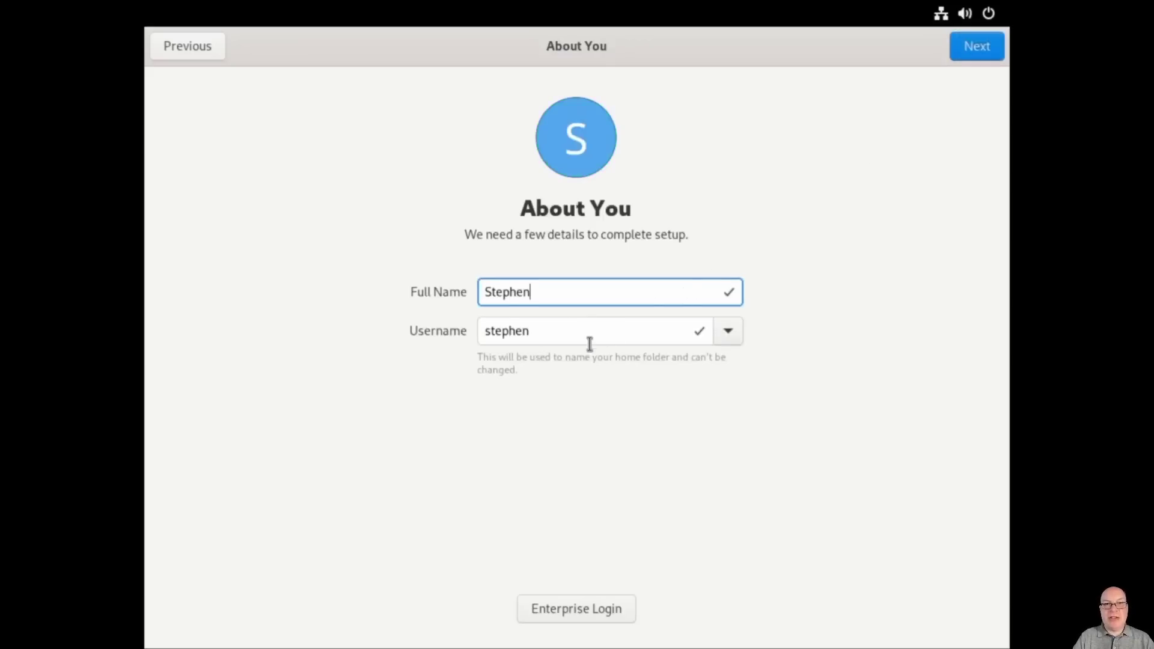
left_click(968, 52)
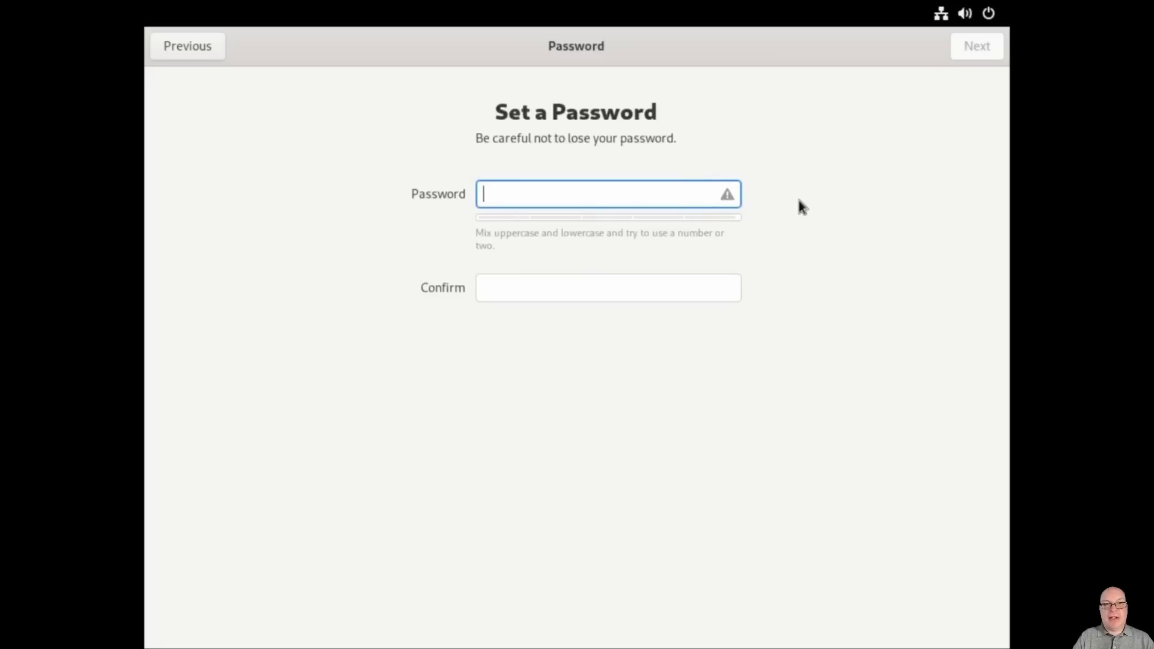
Step: Set the account password and confirm it in both fields
type("abcdefghij")
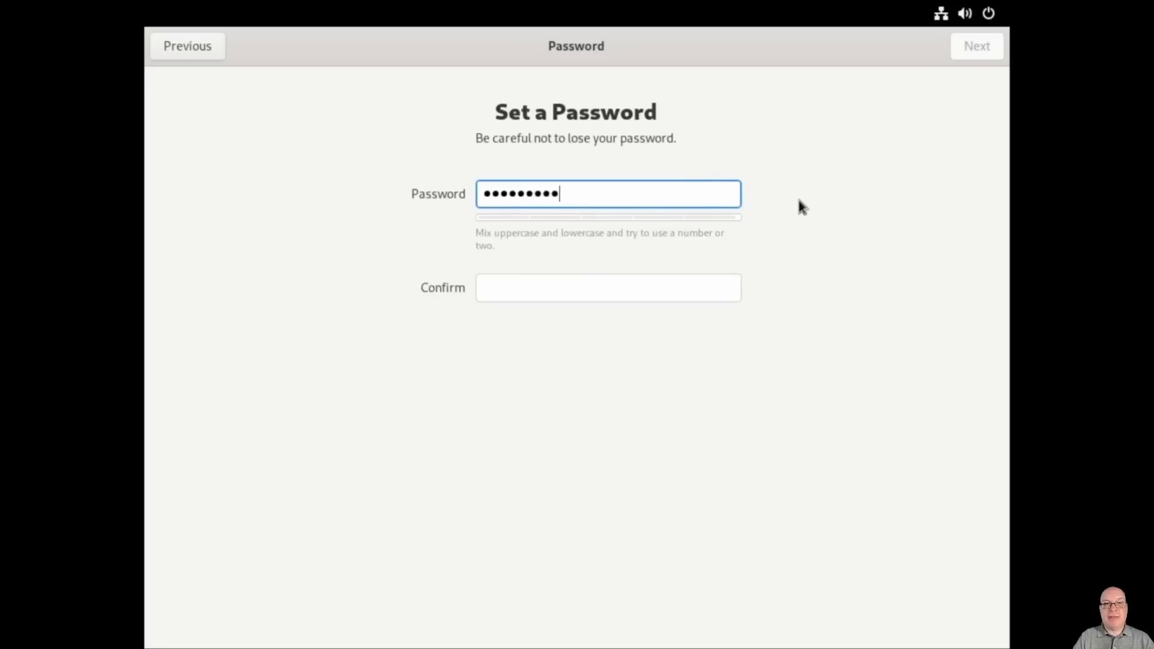
left_click(666, 284)
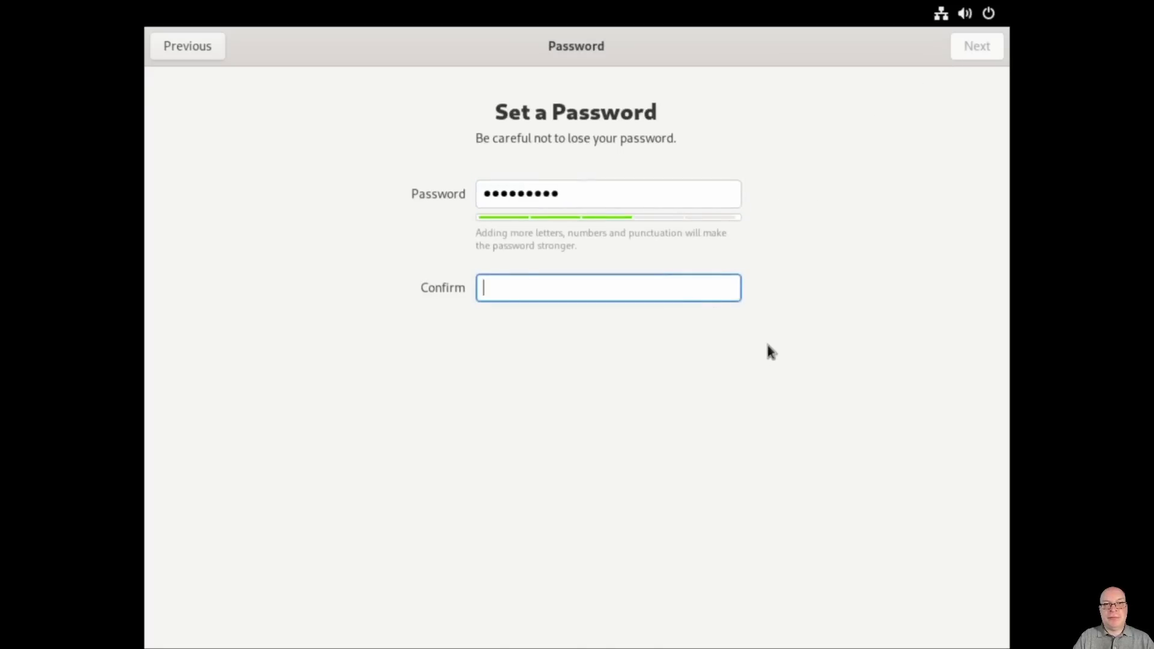
type("abcdefghij")
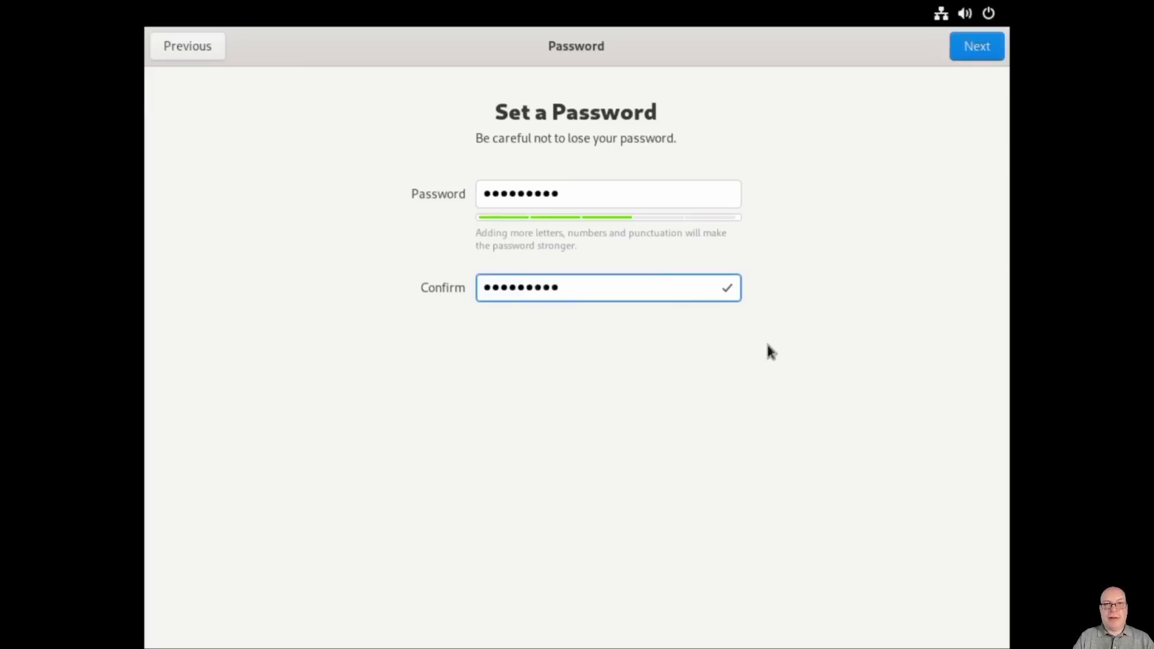
left_click(960, 52)
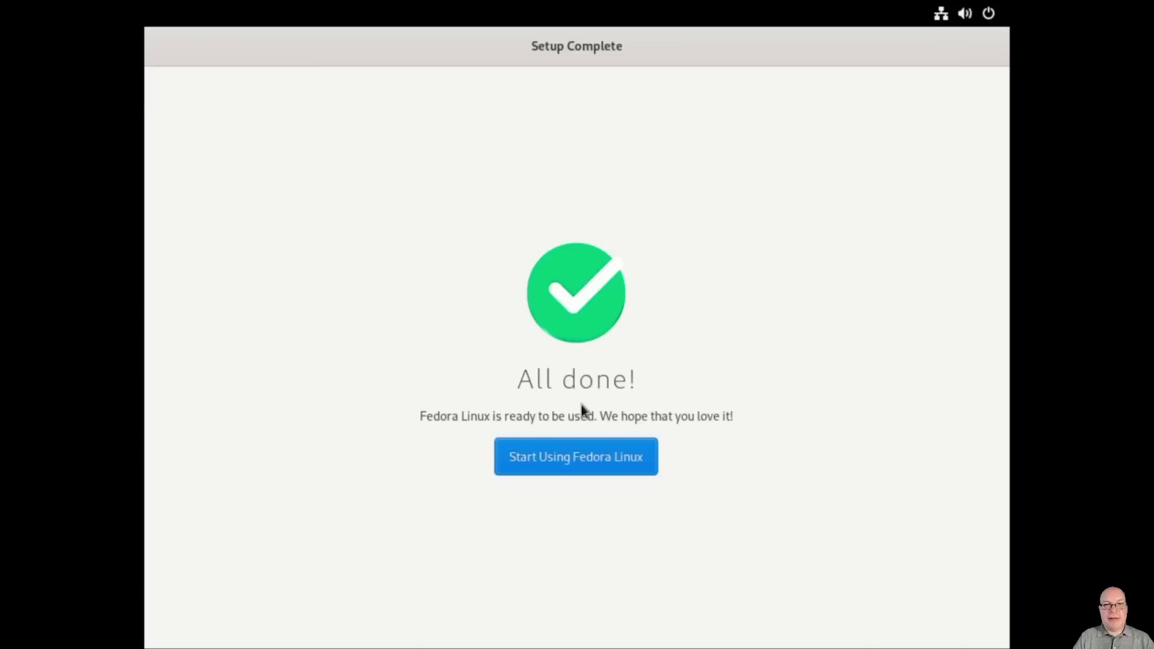
Step: Start using Fedora, decline the GNOME 42 tour, and launch Settings by searching 'sett'
left_click(555, 454)
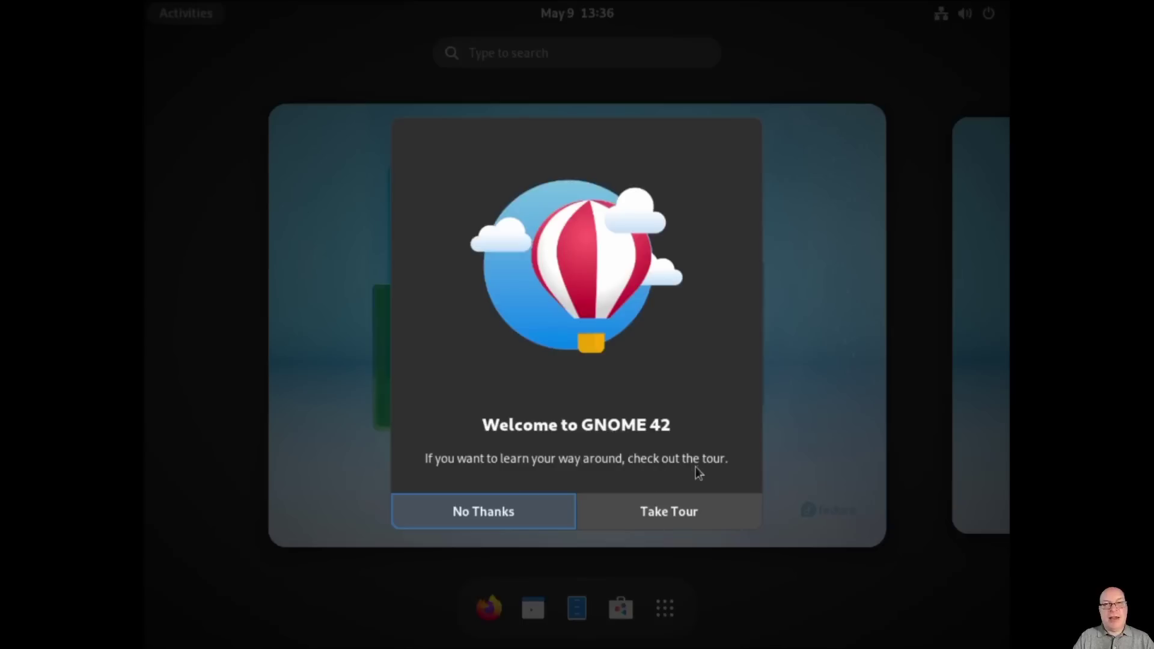
left_click(472, 518)
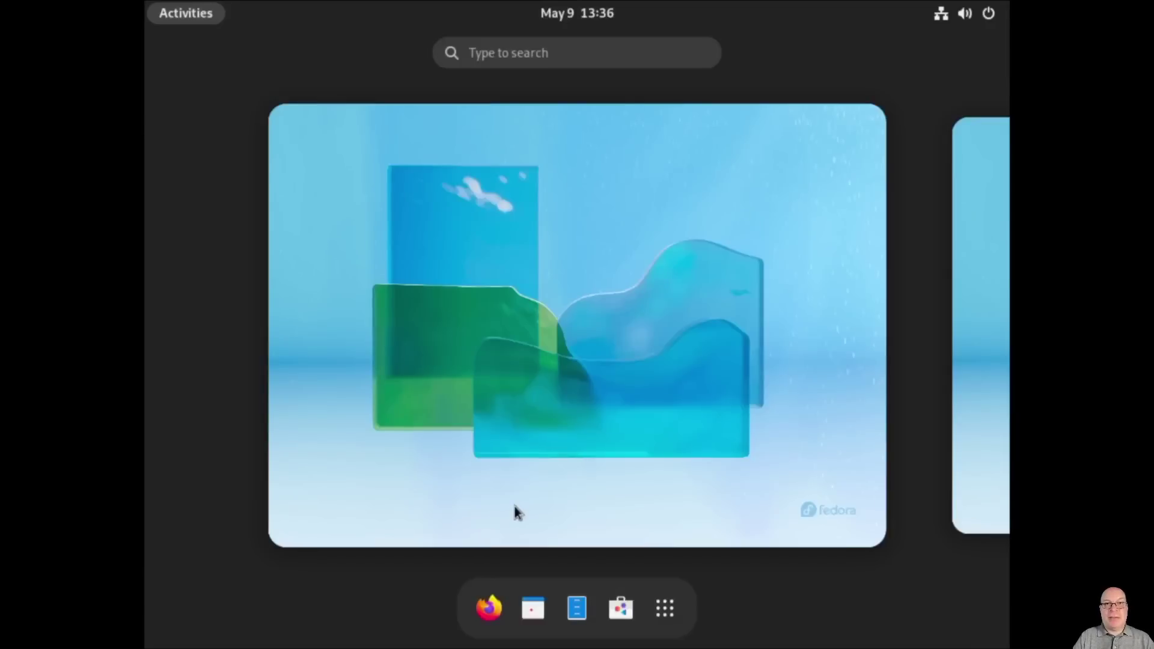
scroll(514, 506, "down", 1)
scroll(514, 506, "up", 1)
type("sett")
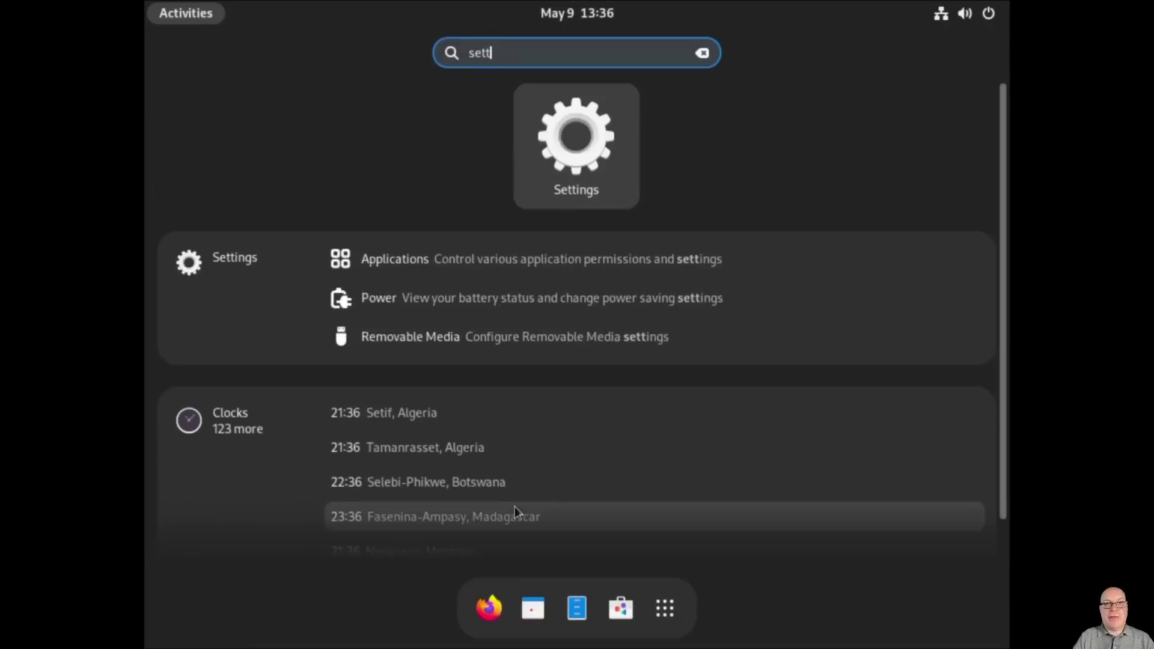
key("Return")
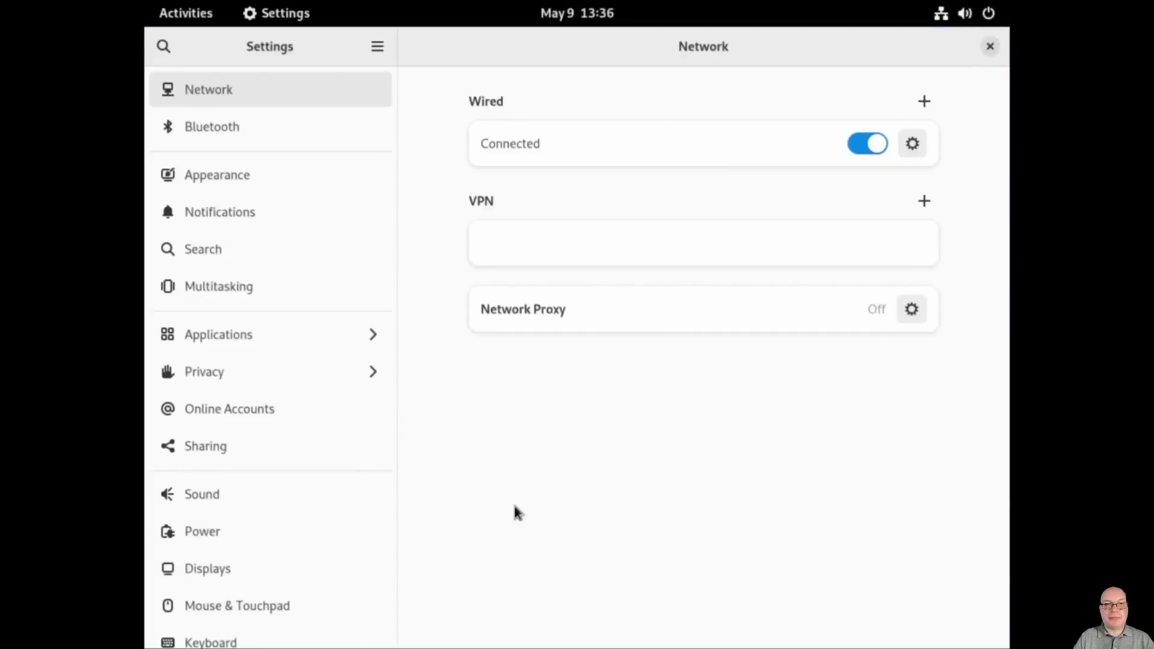
Step: Switch Appearance to the Dark style and pick the teal-and-dark blocks wallpaper
left_click(265, 179)
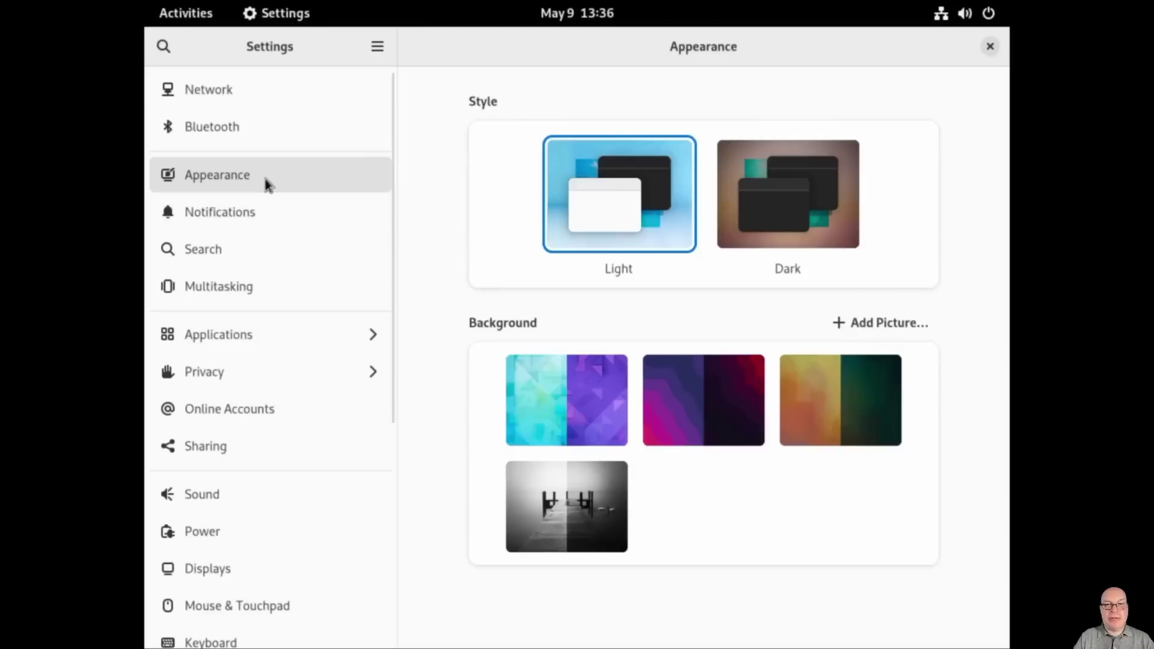
left_click(800, 192)
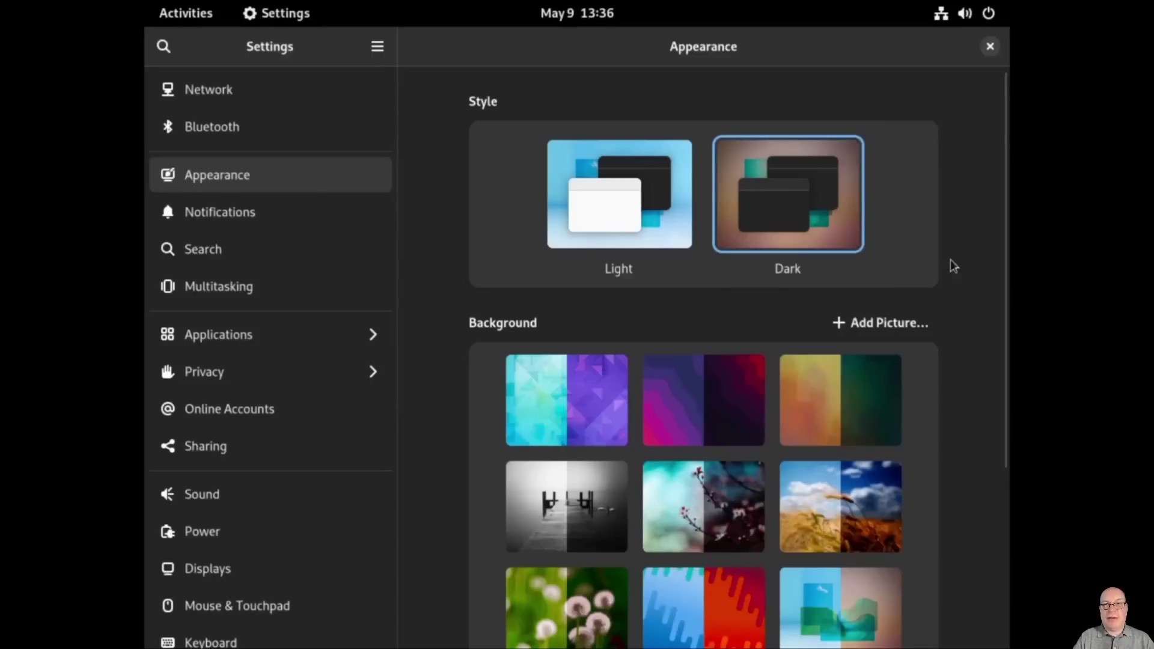
scroll(971, 301, "down", 5)
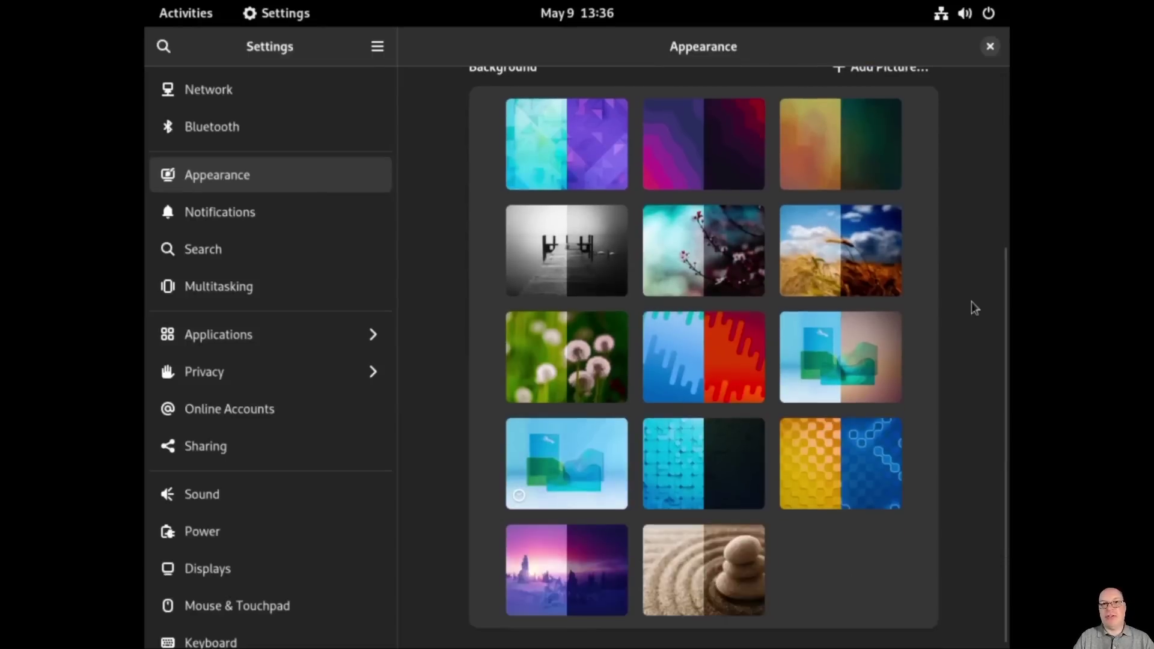
left_click(714, 455)
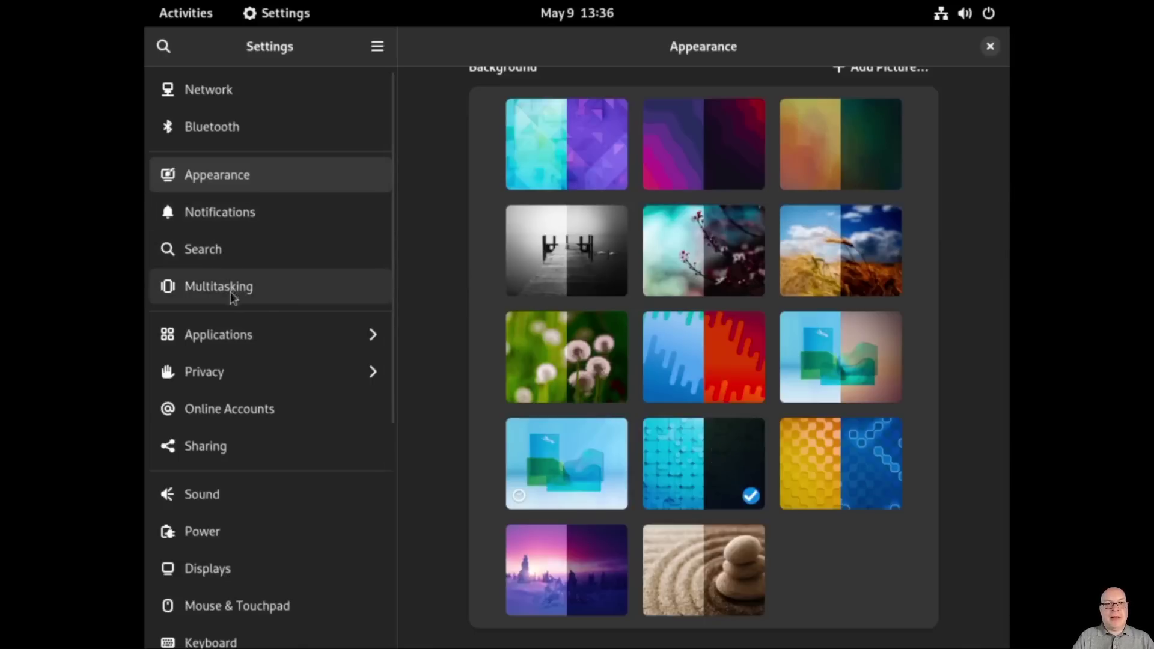
Step: Turn Sharing on and replace the computer name localhost-live.local10 with fedora36
left_click(205, 451)
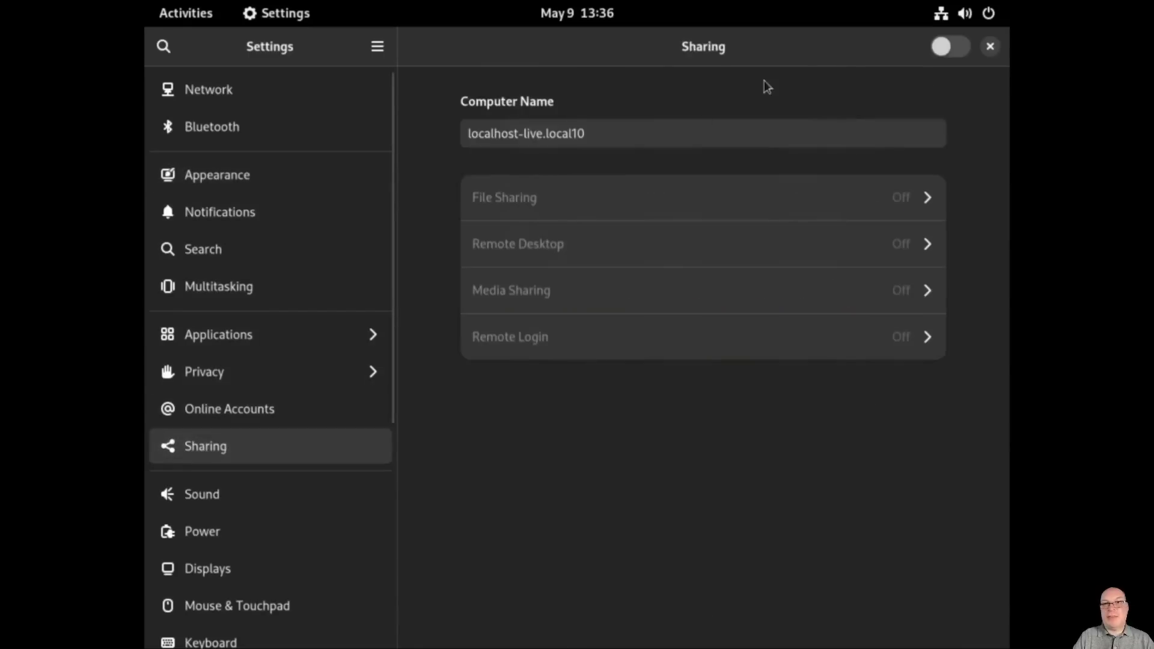
left_click(937, 48)
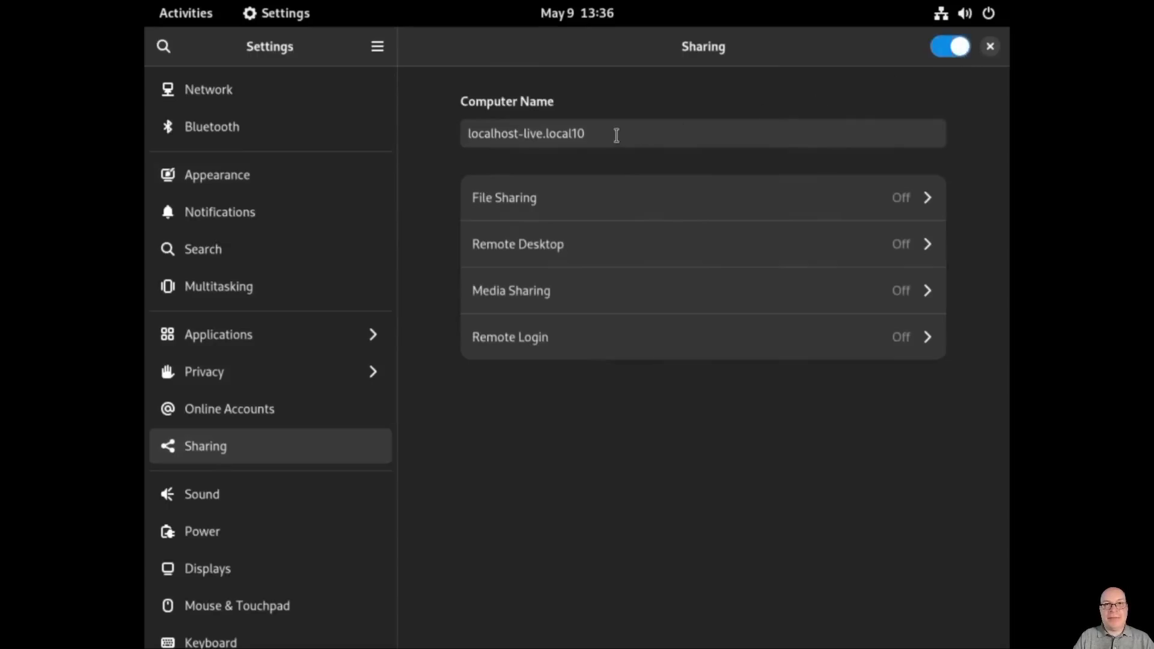
left_click_drag(615, 134, 468, 131)
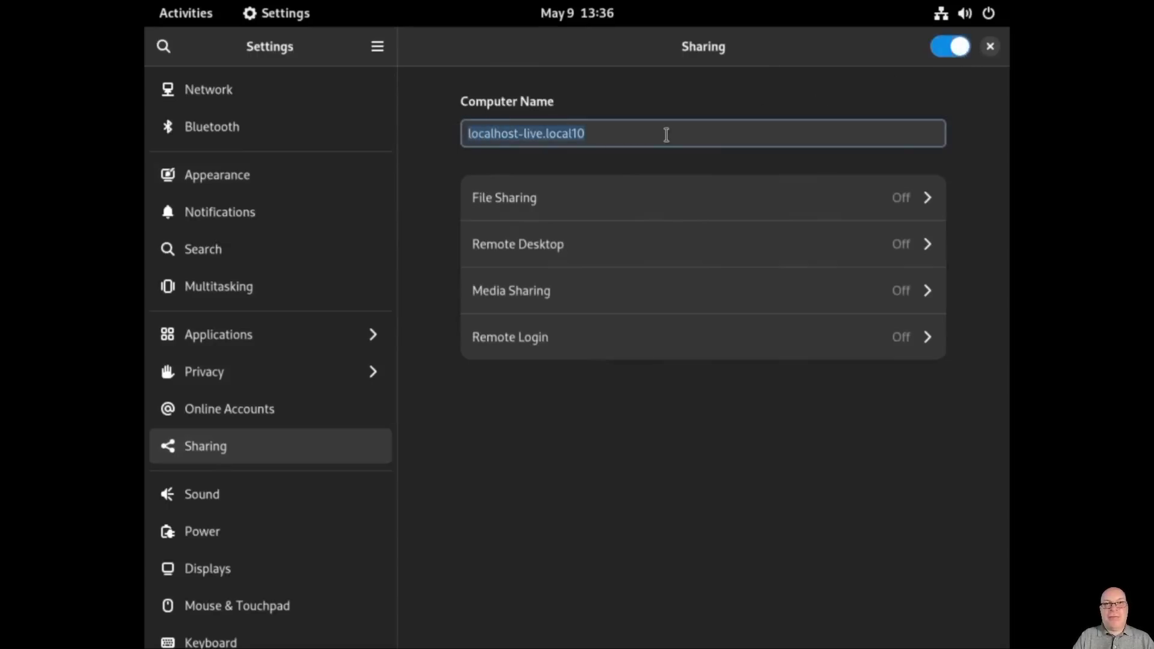
type("fedo")
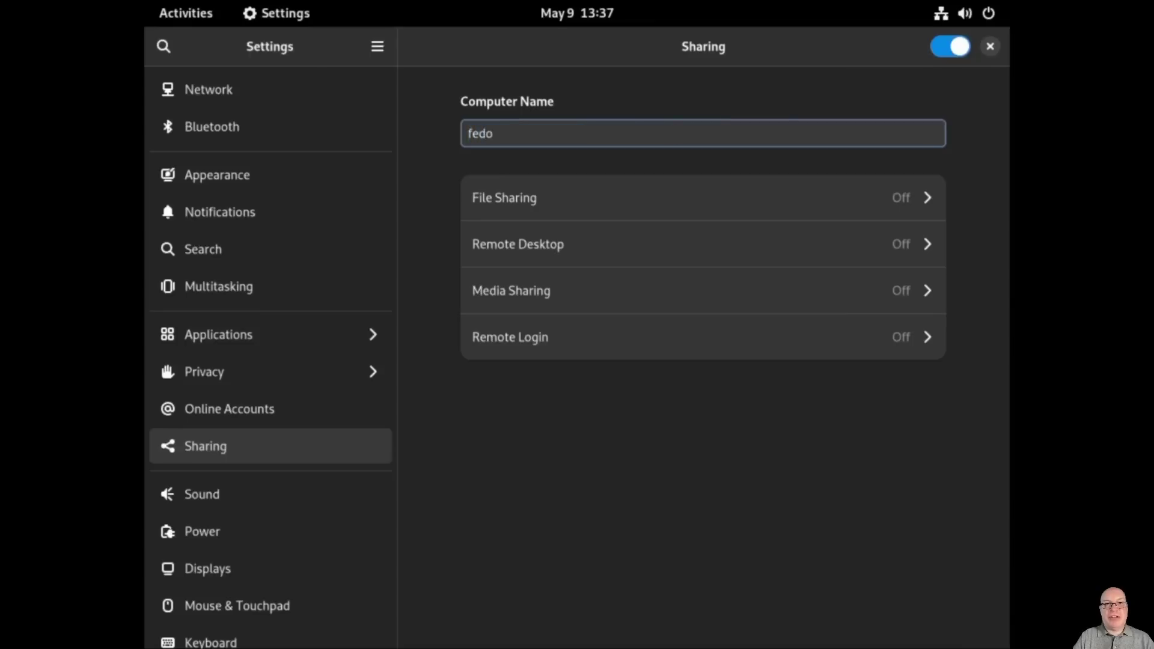
type("ra36")
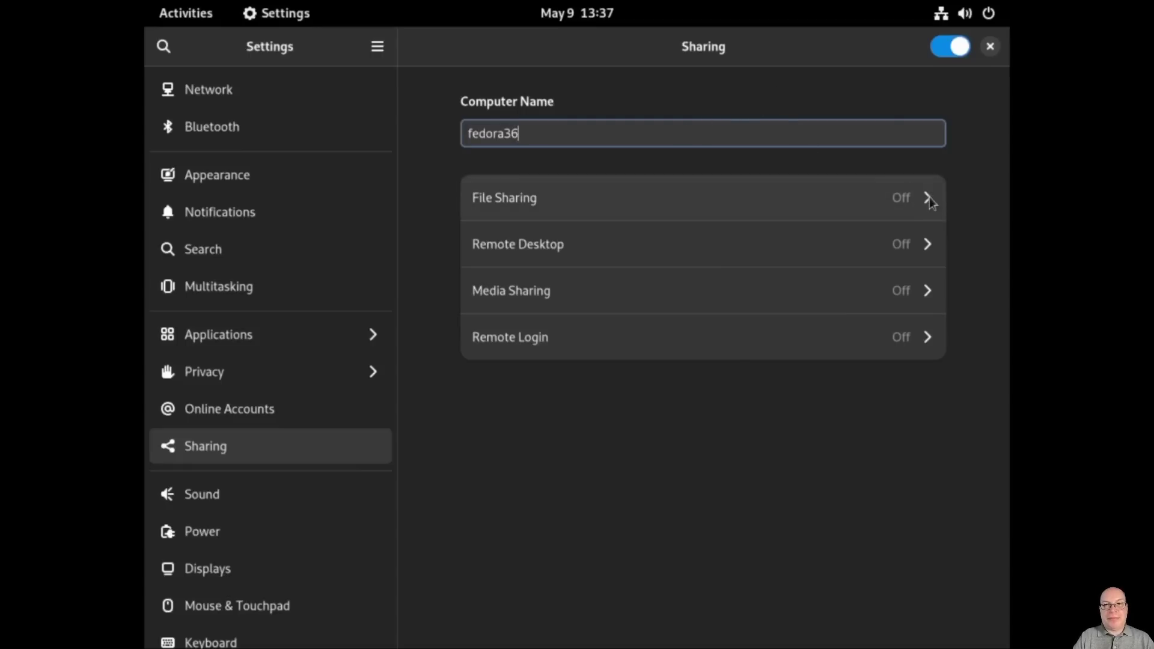
left_click(930, 202)
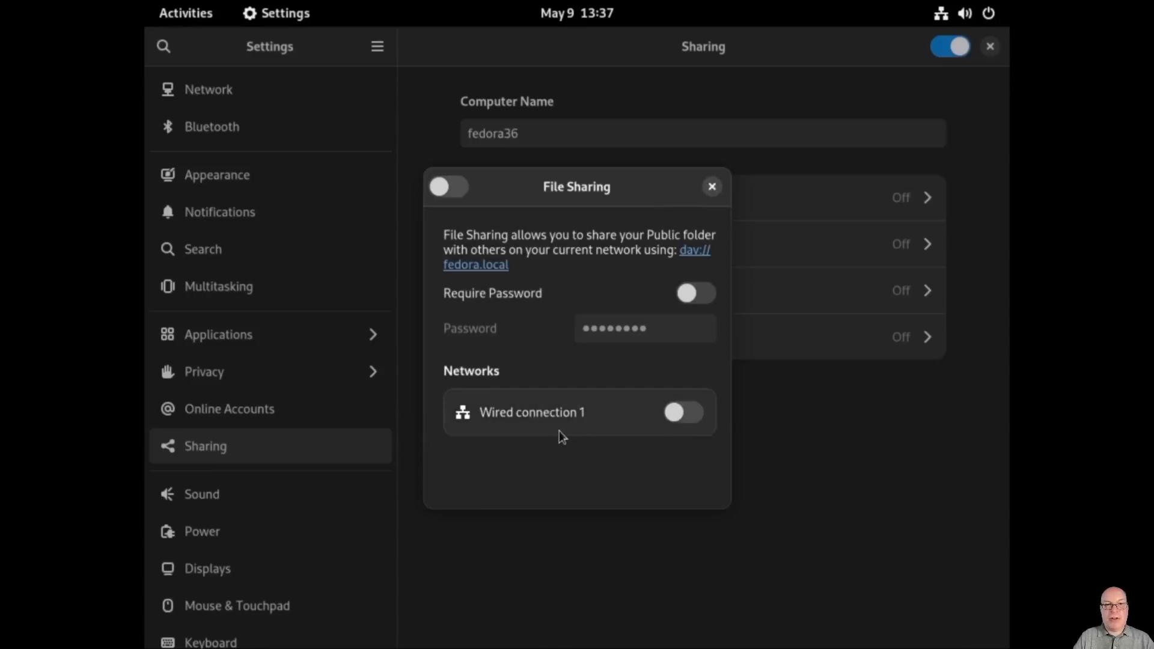
left_click(712, 188)
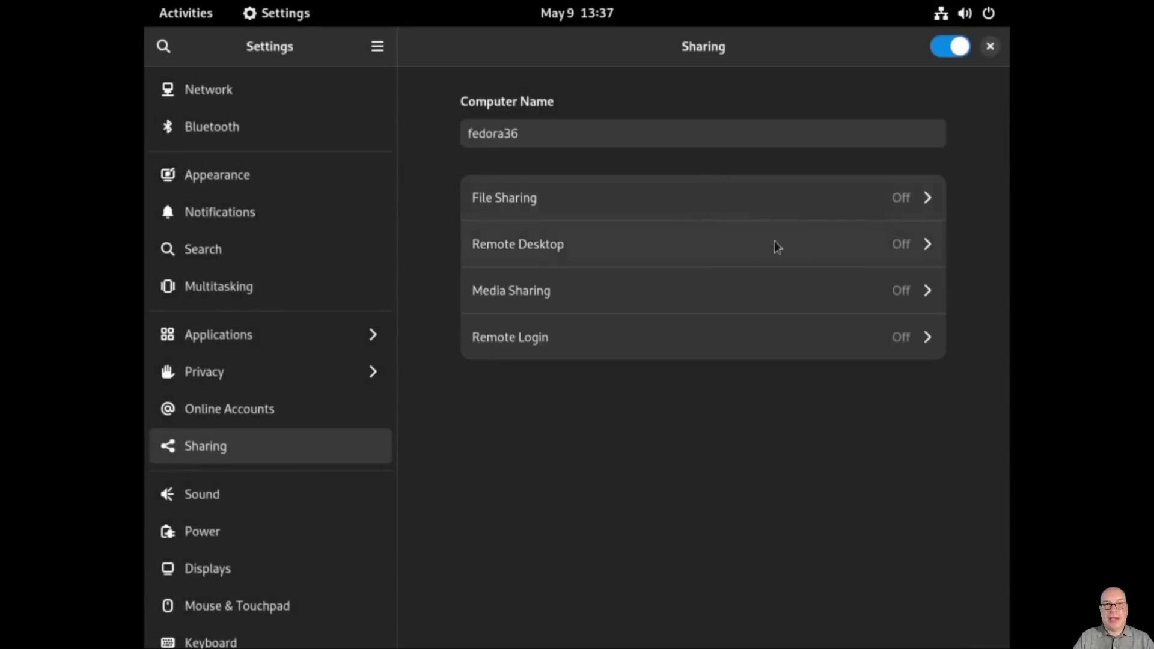
left_click(924, 244)
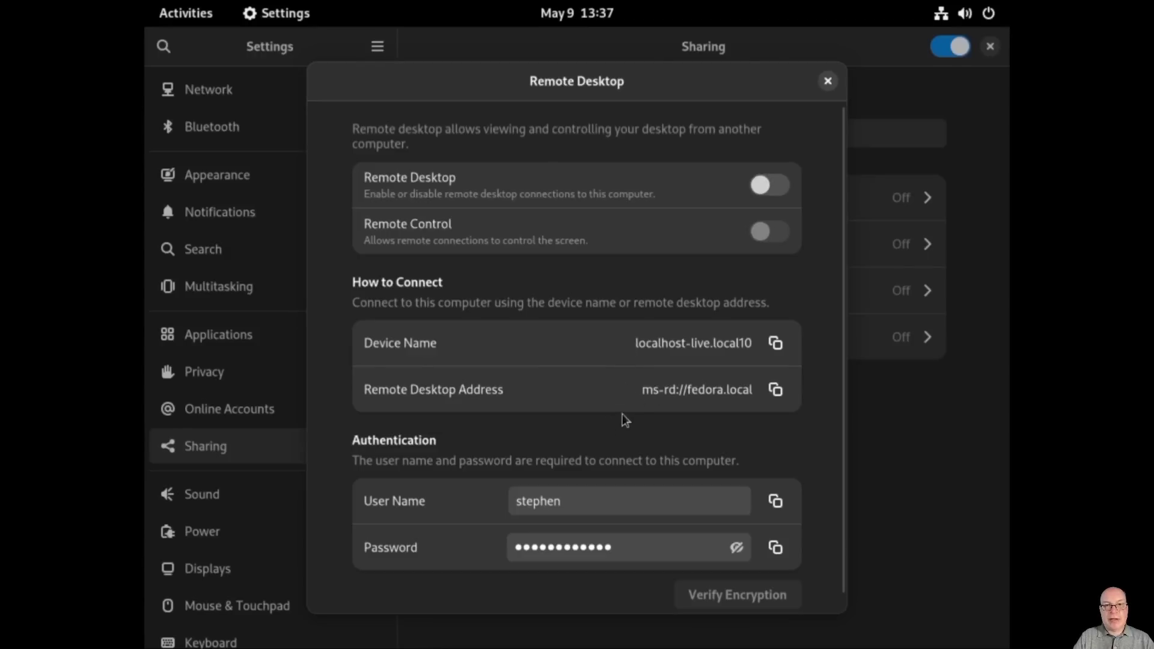
left_click(827, 81)
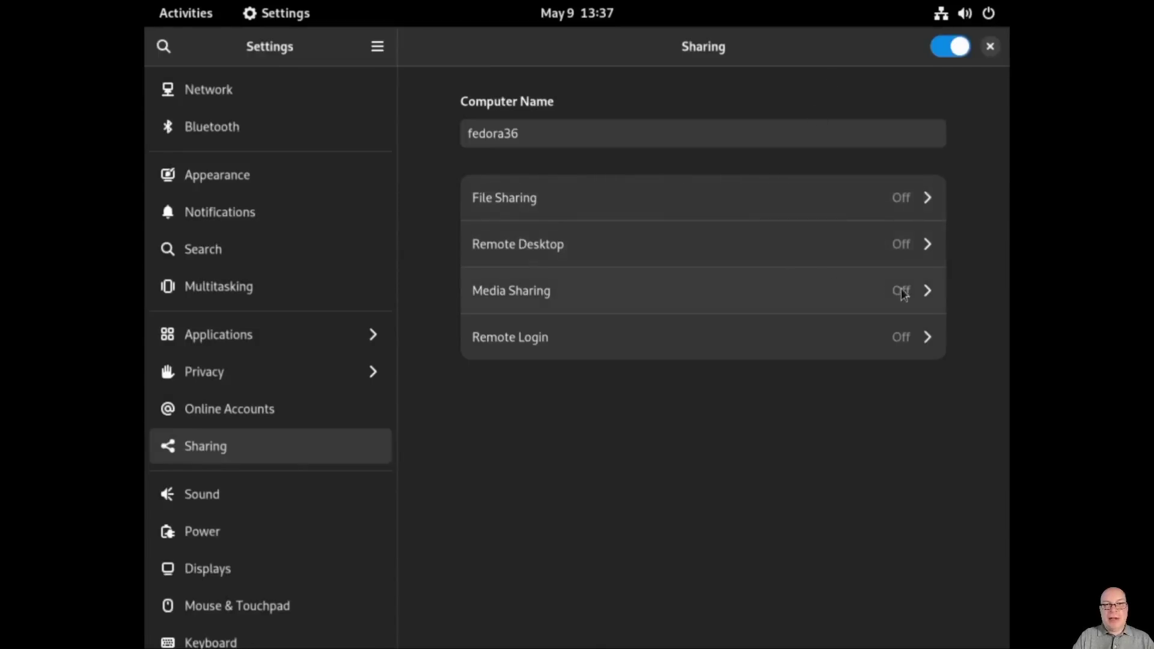
left_click(928, 290)
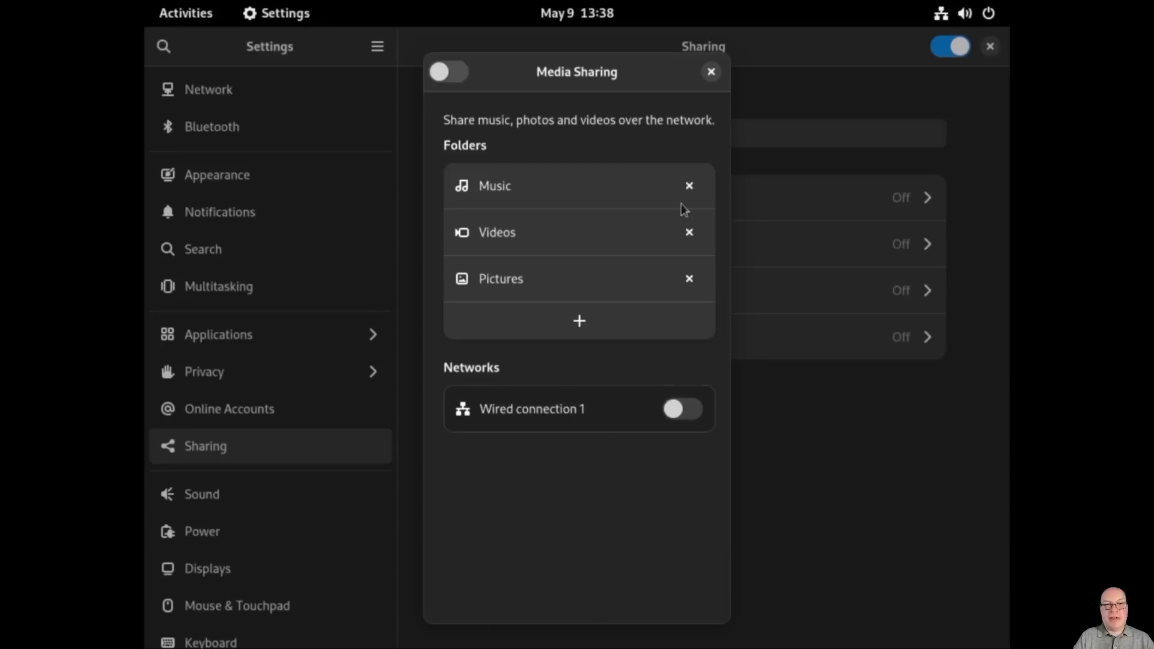
left_click(711, 73)
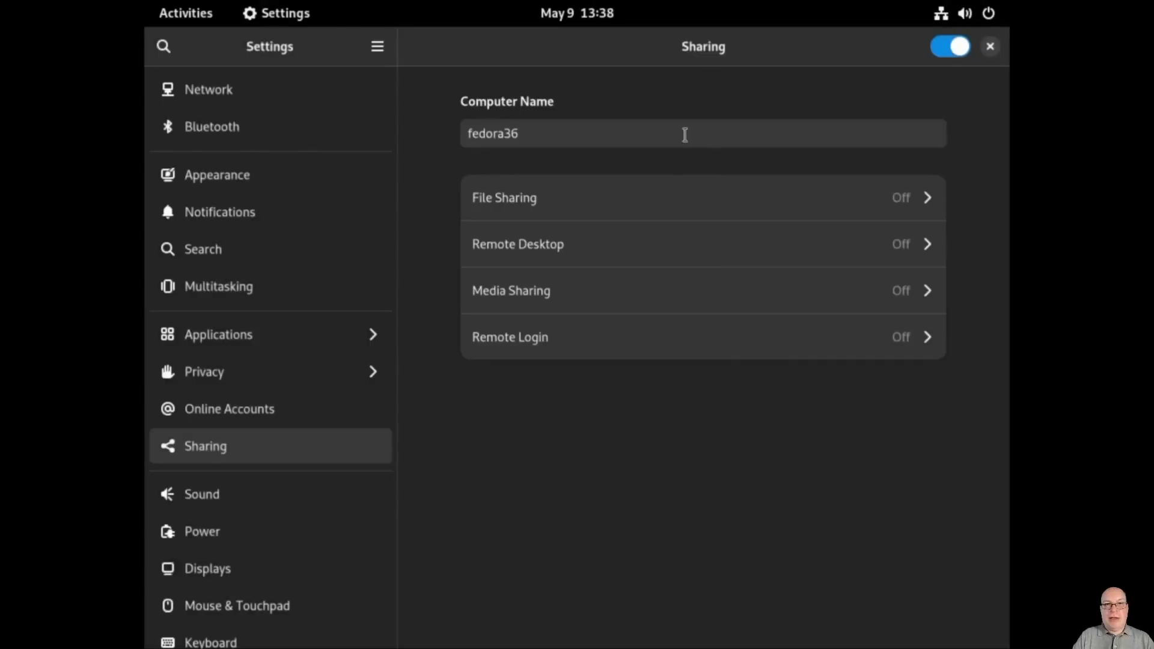
Step: Switch Remote Login on, authenticate with the account password, and close its dialog
left_click(929, 339)
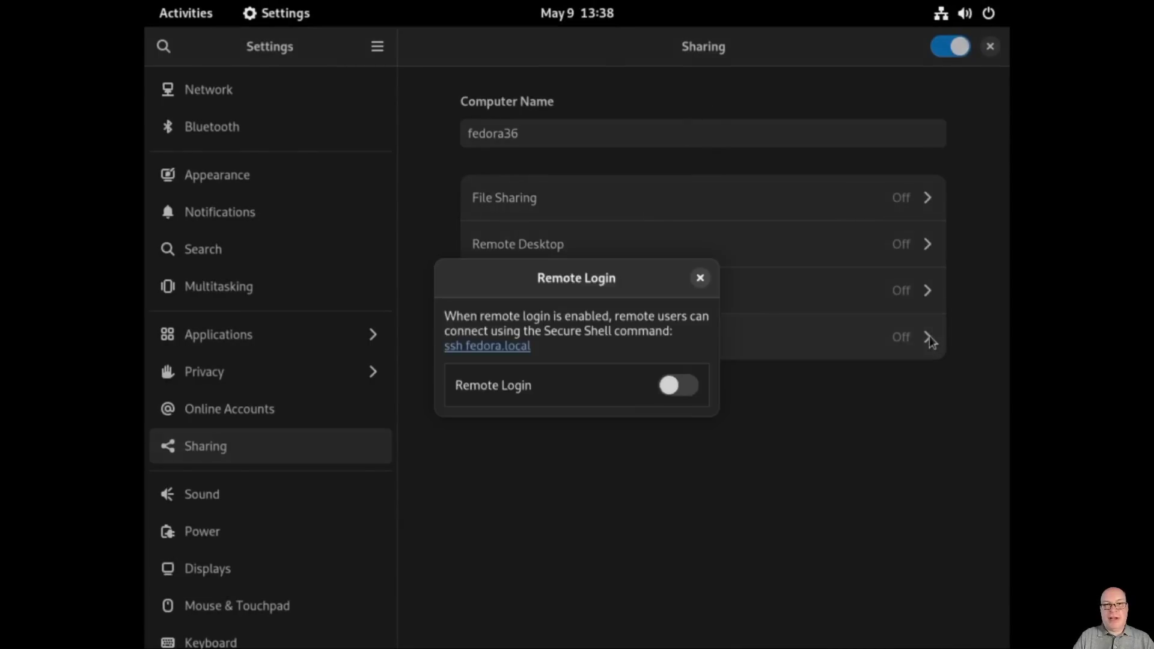
left_click(672, 385)
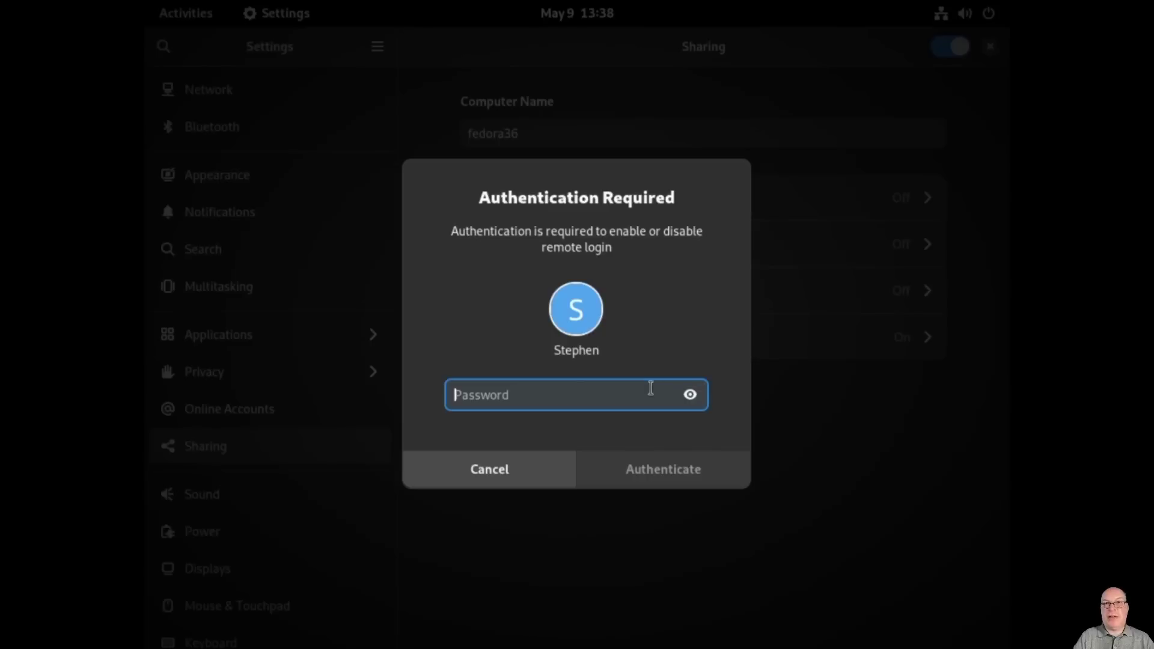
type("*********")
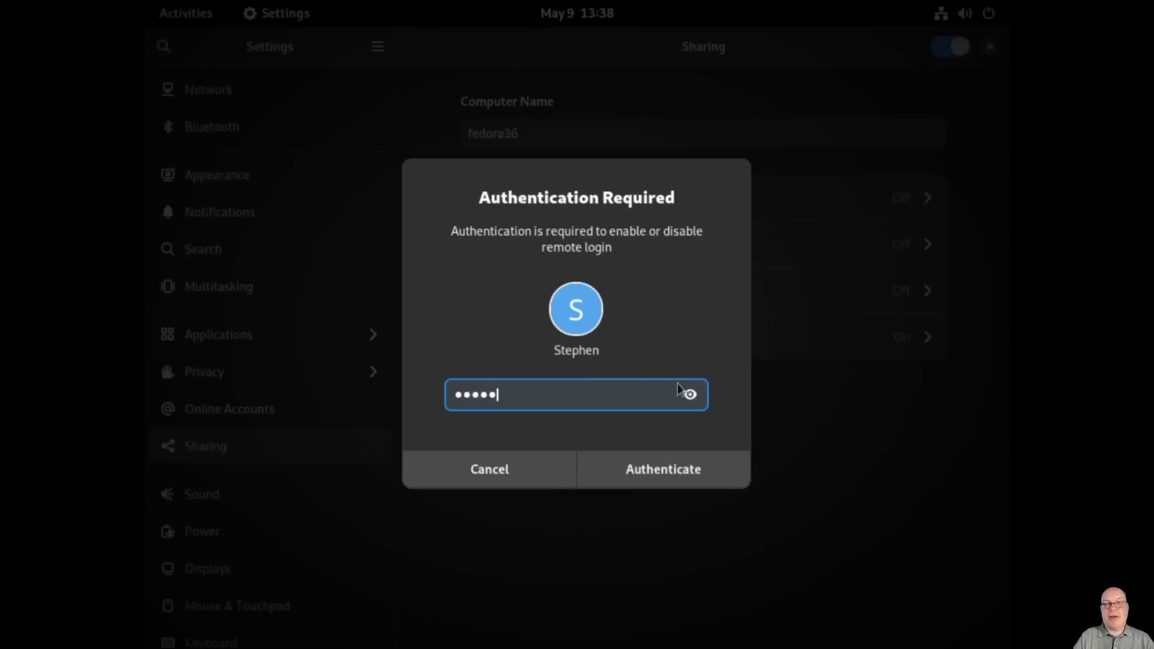
key("Return")
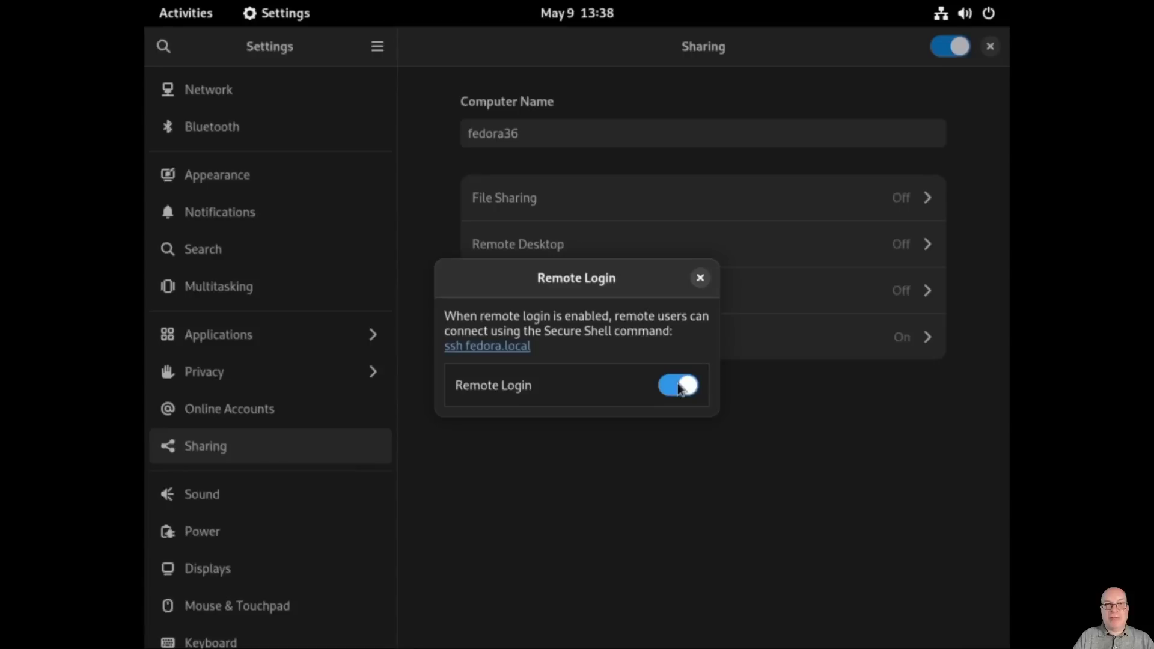
key("Tab")
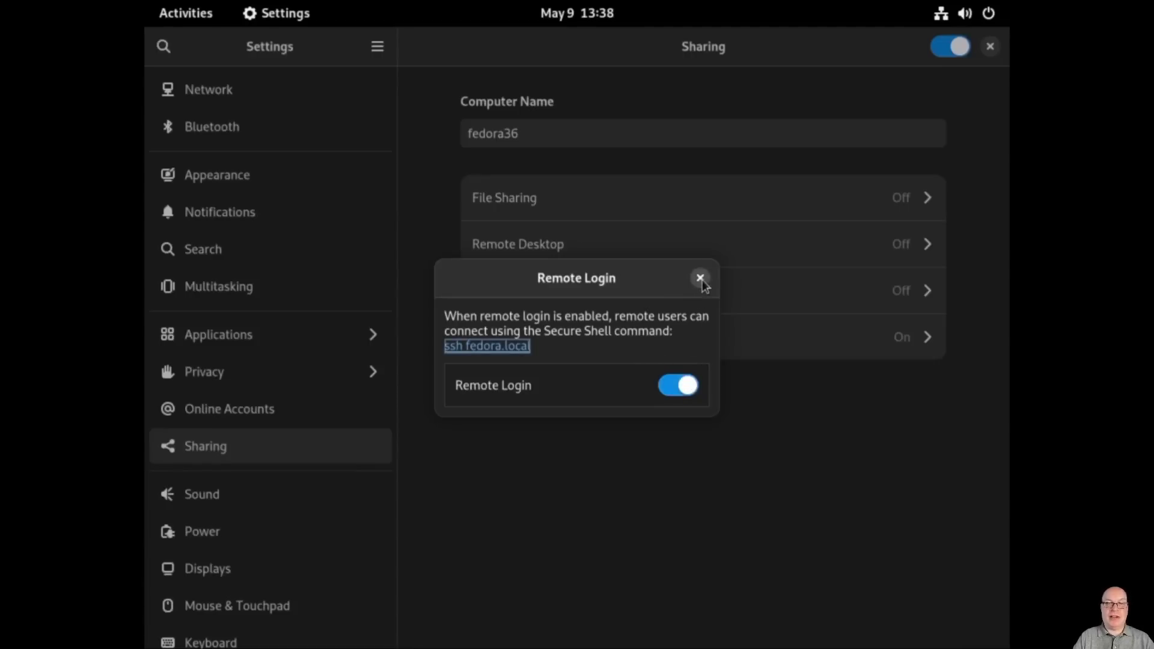
left_click(701, 279)
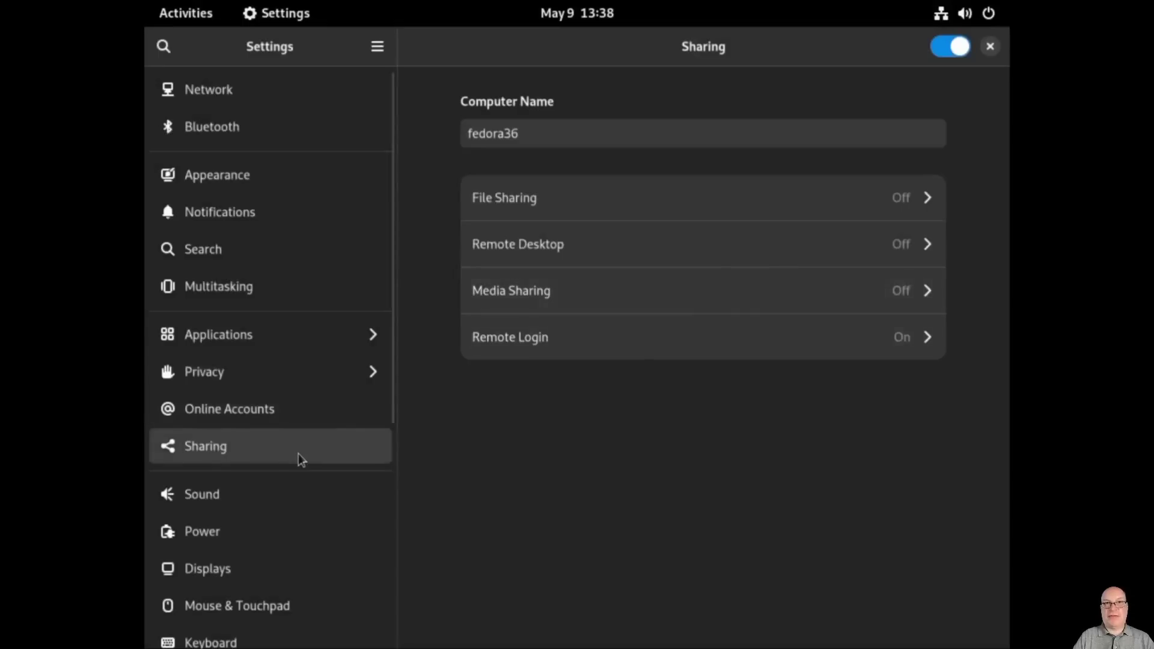
Step: Set the Power page's Screen Blank to Never
left_click(269, 535)
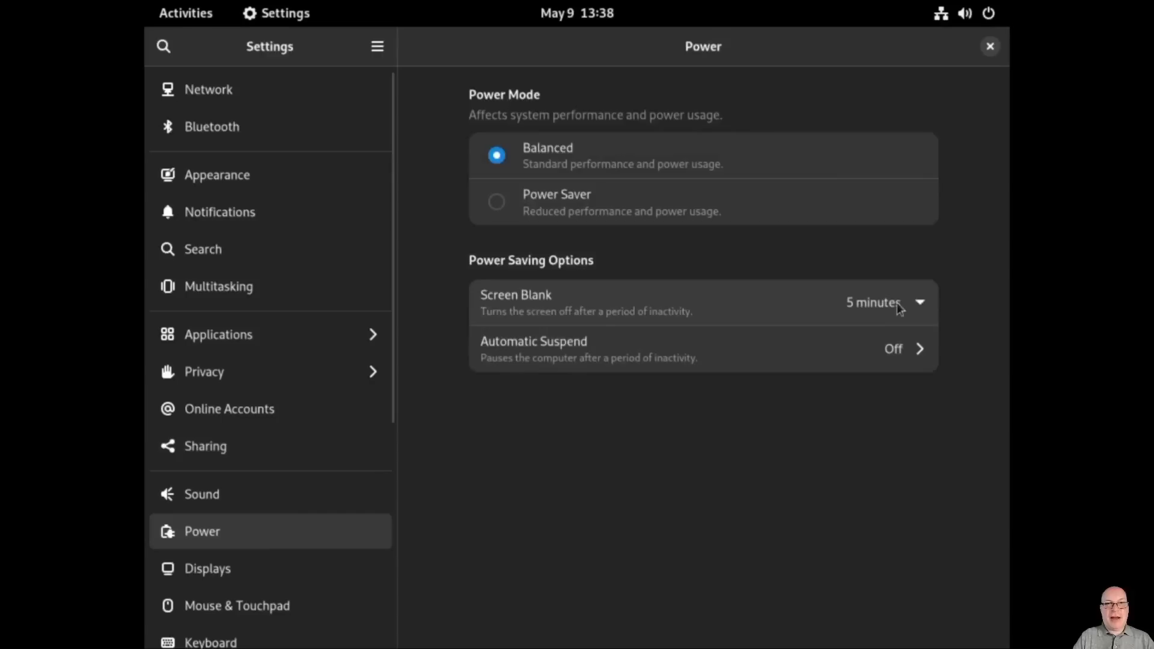
left_click(920, 305)
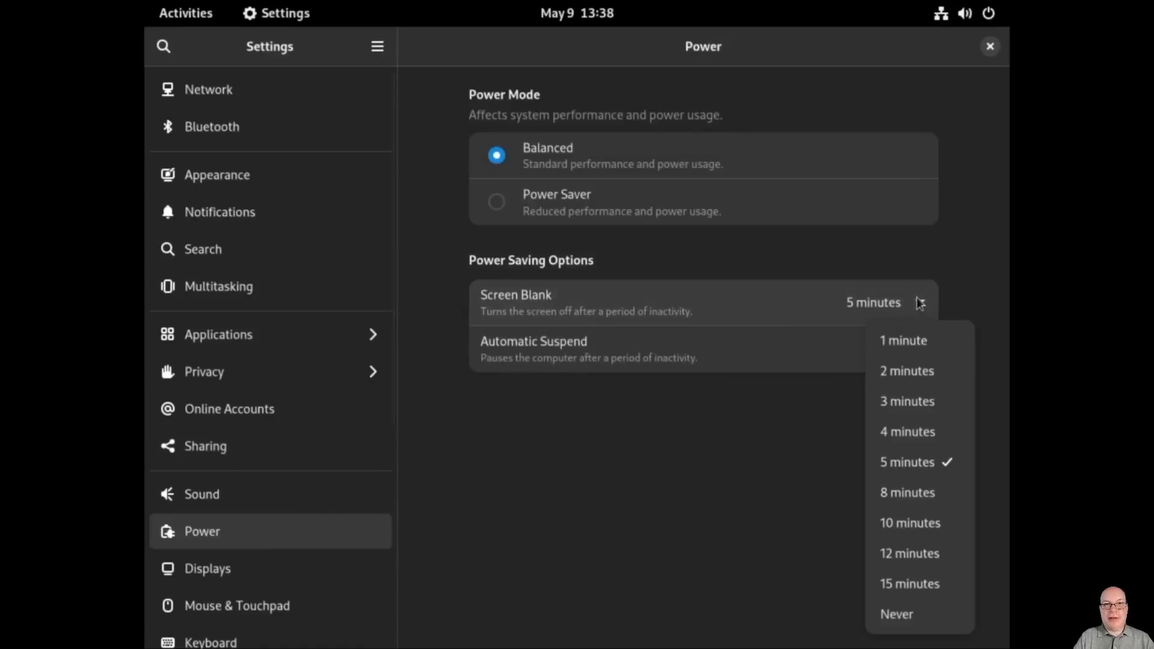
left_click(892, 613)
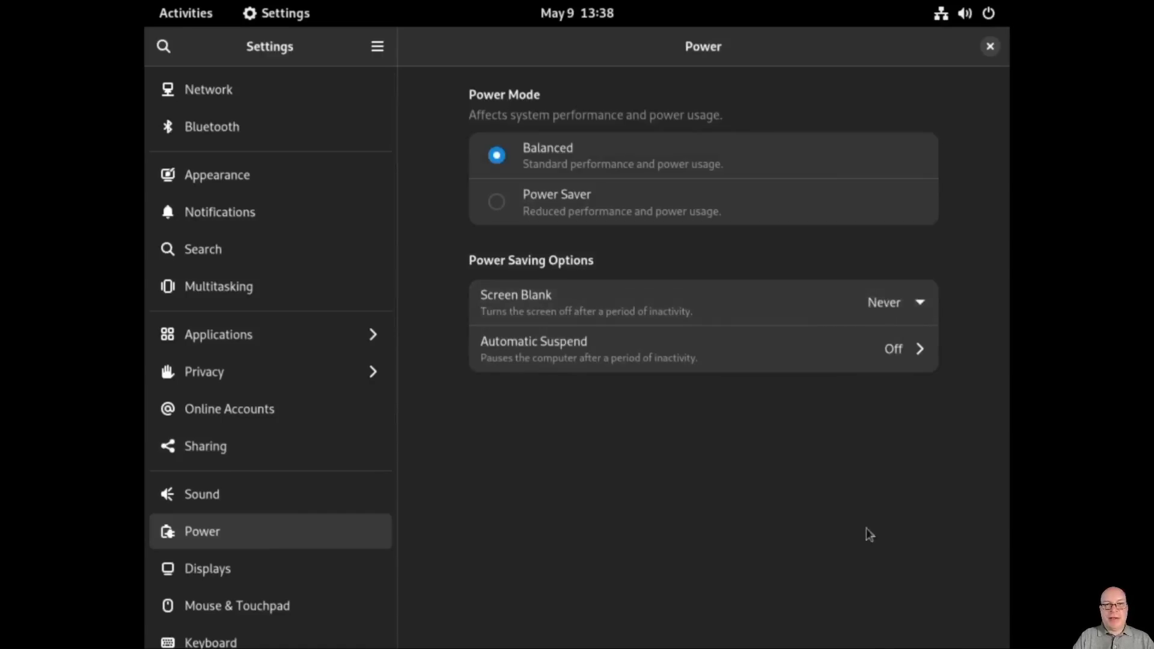
Step: Apply and keep 1920×1080 (16:9) resolution, then switch Night Light on
left_click(205, 570)
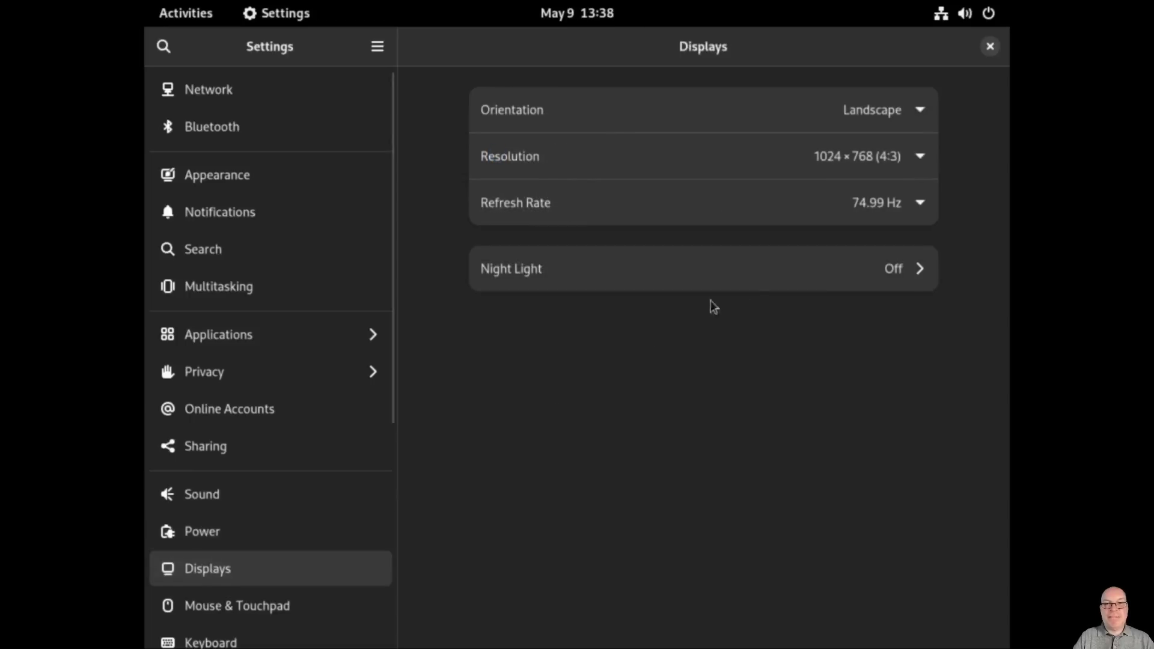
left_click(924, 159)
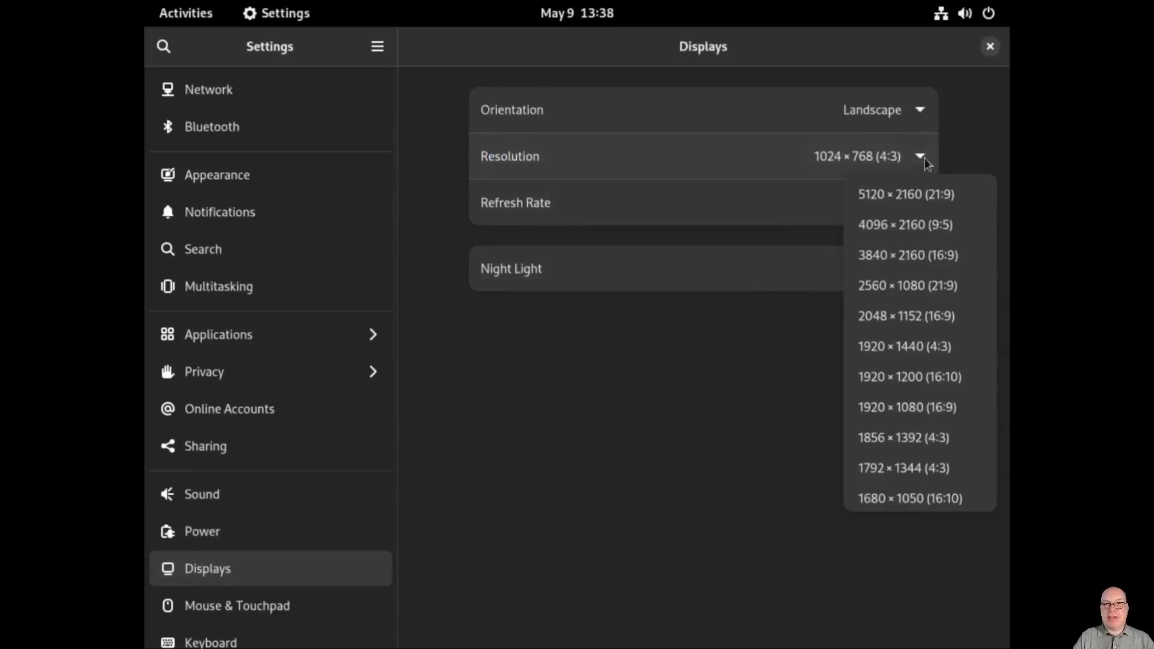
left_click(908, 407)
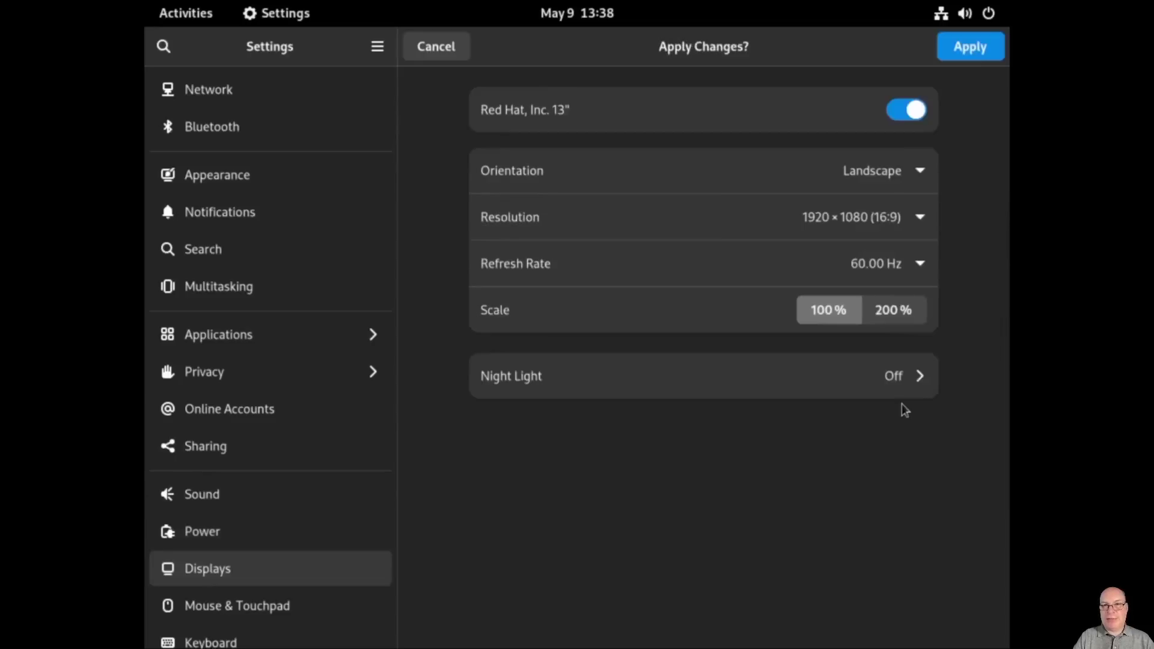
left_click(969, 48)
left_click(627, 362)
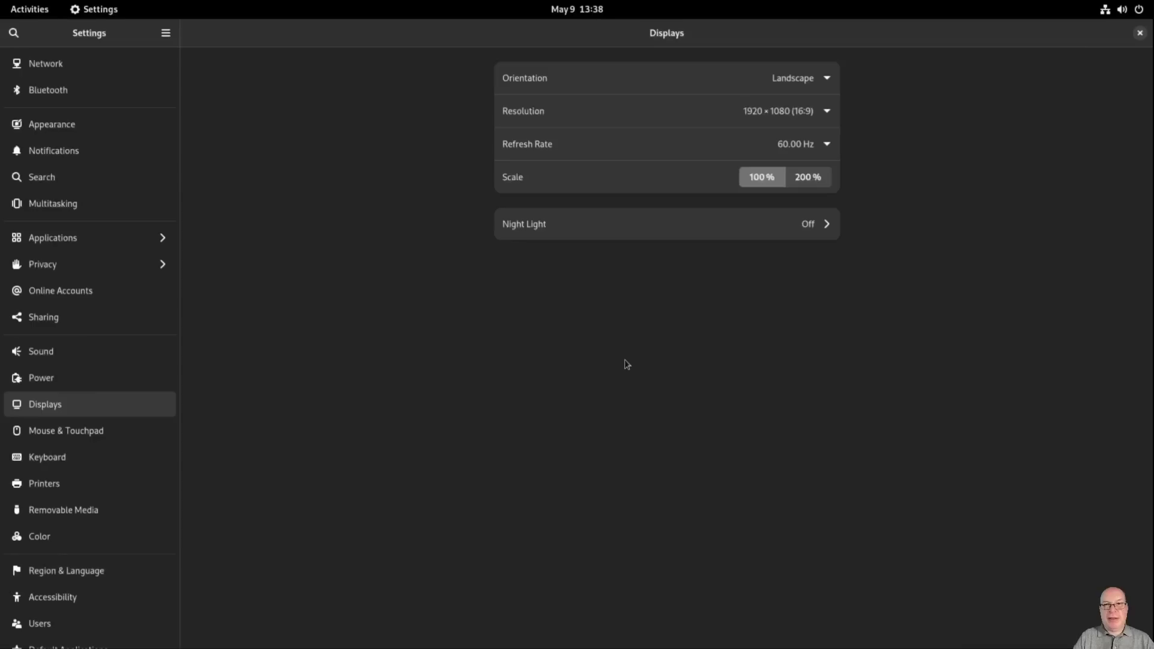
left_click(813, 229)
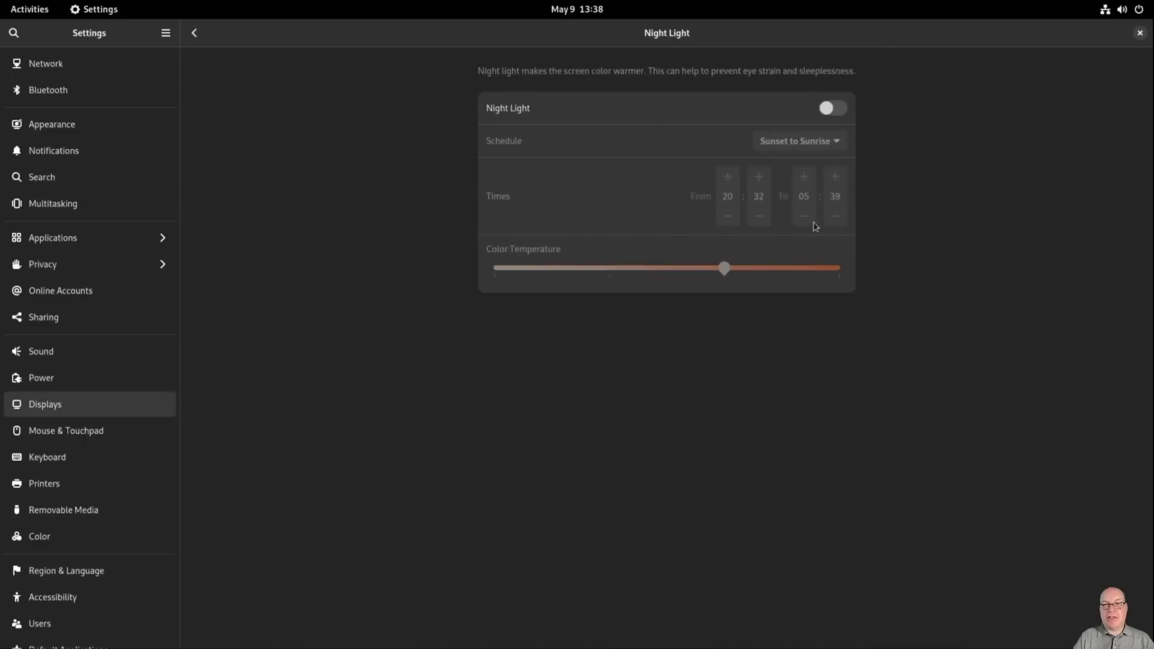
left_click(832, 108)
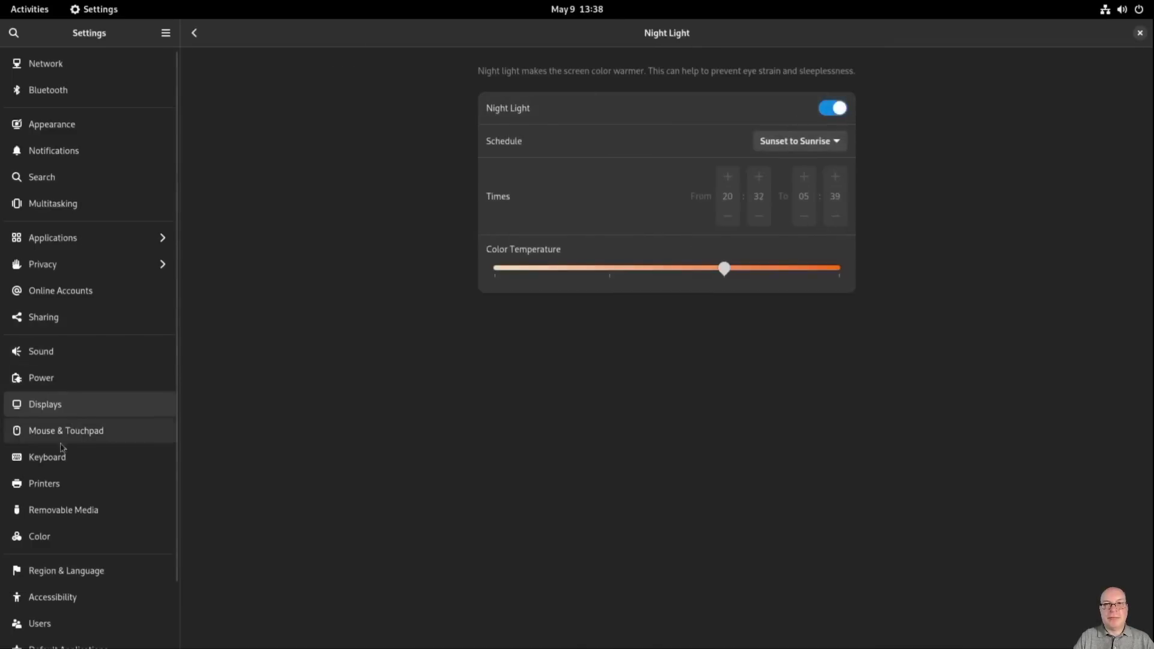
Step: Turn on Large Text on the Accessibility page
left_click(37, 596)
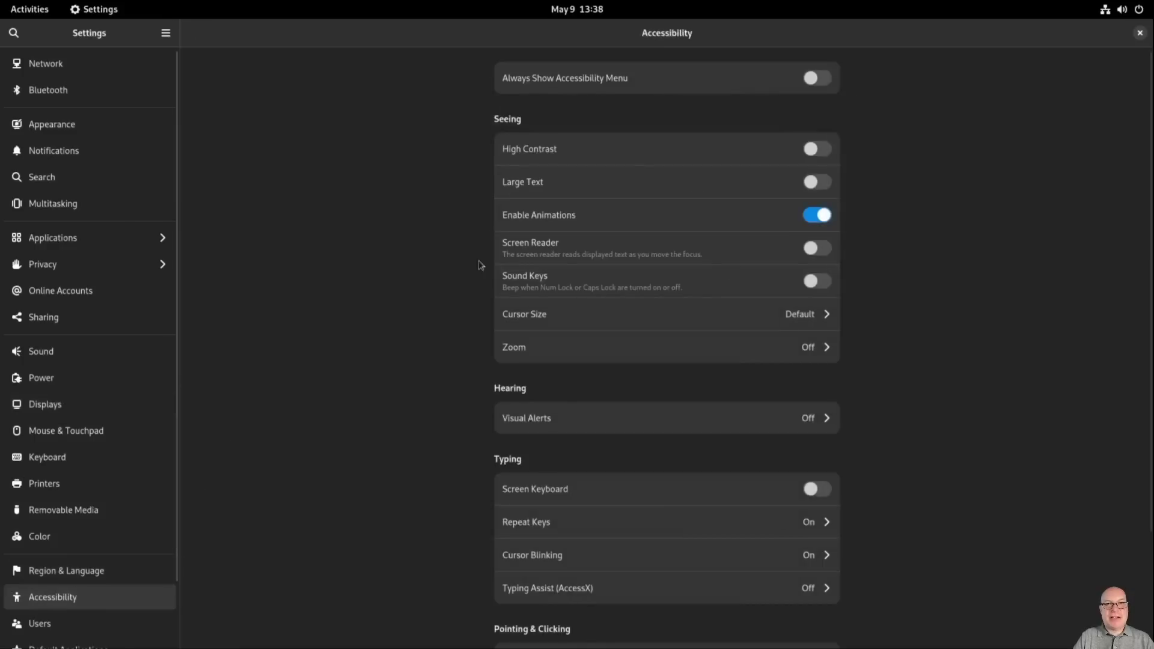
left_click(816, 182)
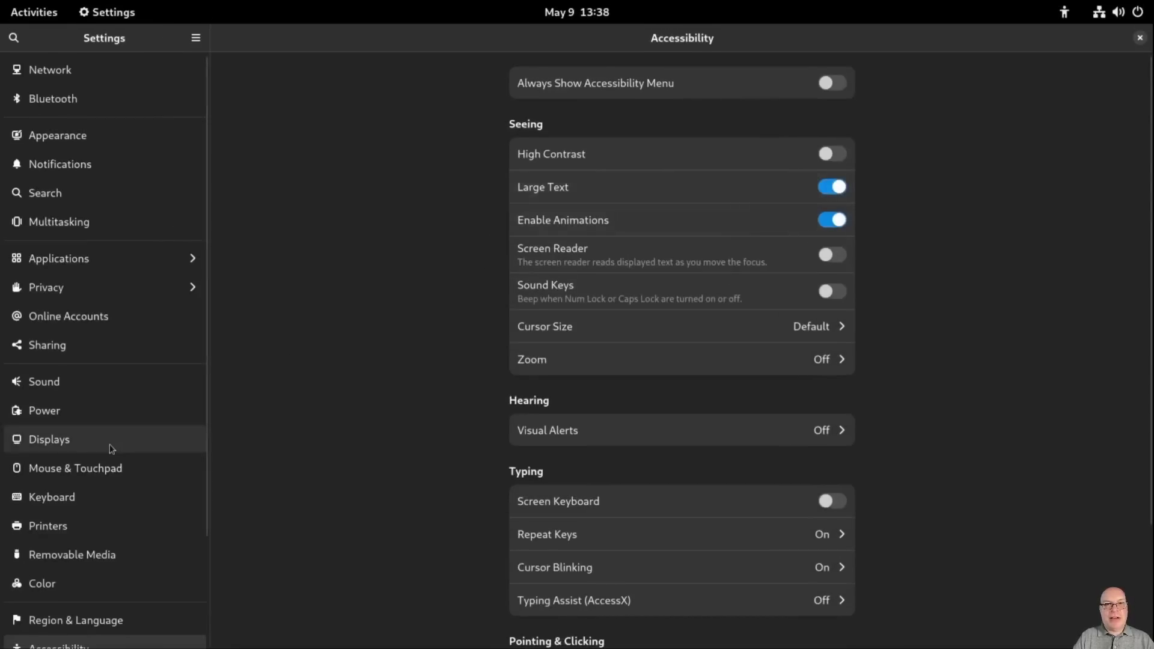
scroll(111, 448, "down", 3)
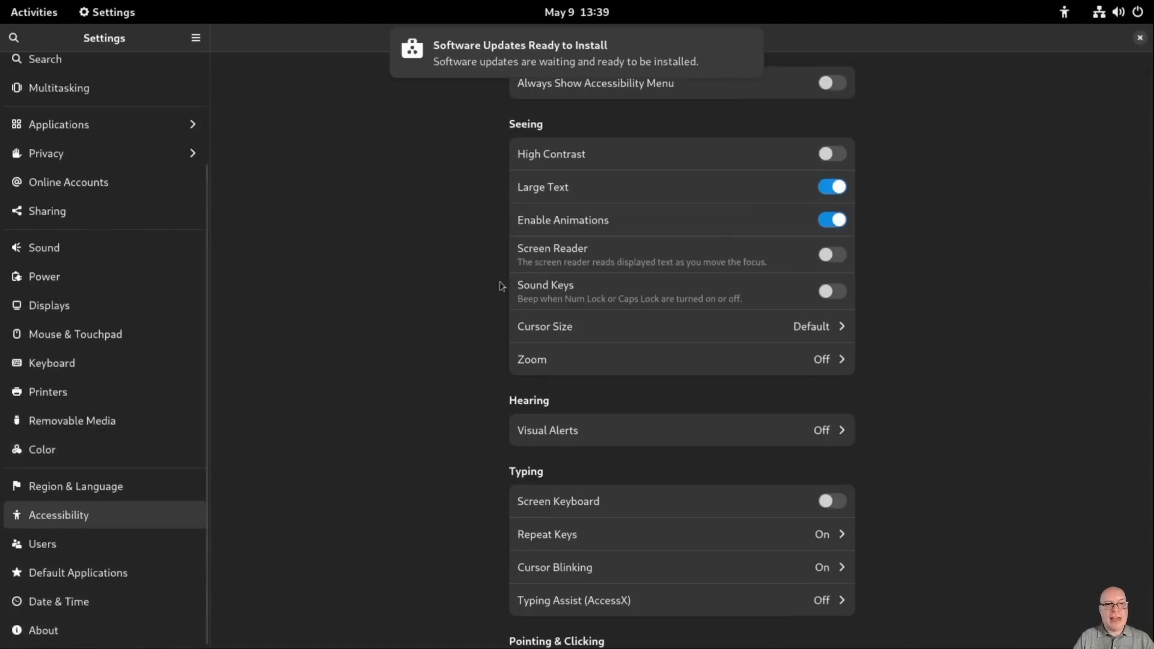
mouse_move(518, 50)
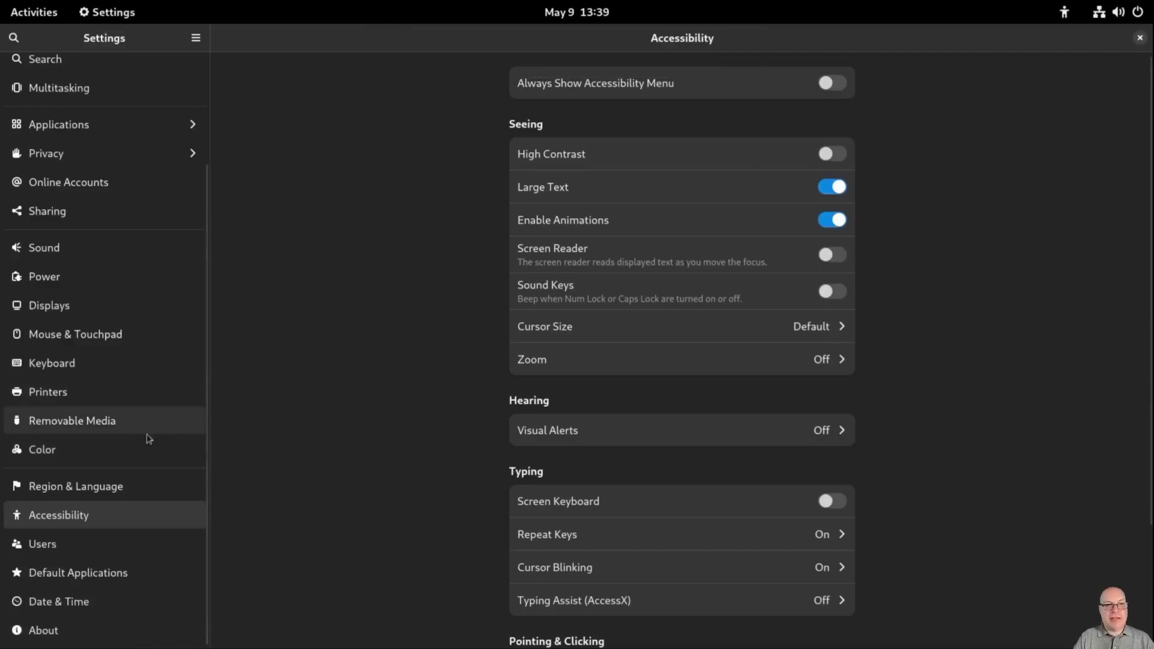
Step: Check Date & Time, then view About showing fedora36 and Fedora Linux 36 details
left_click(42, 602)
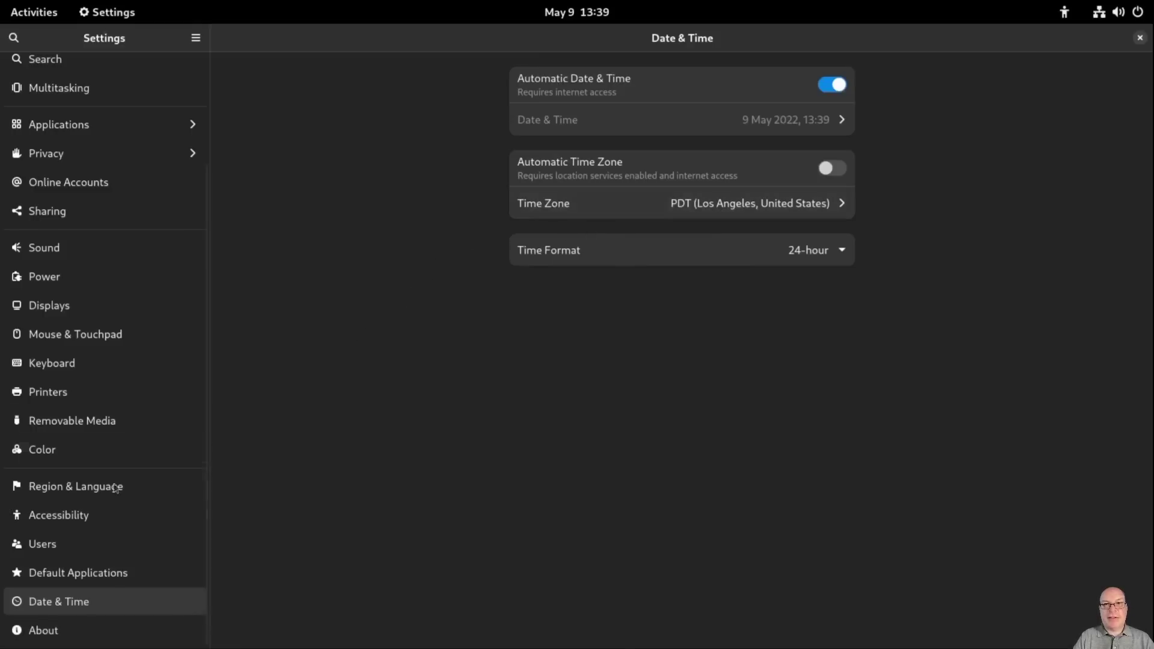
left_click(87, 632)
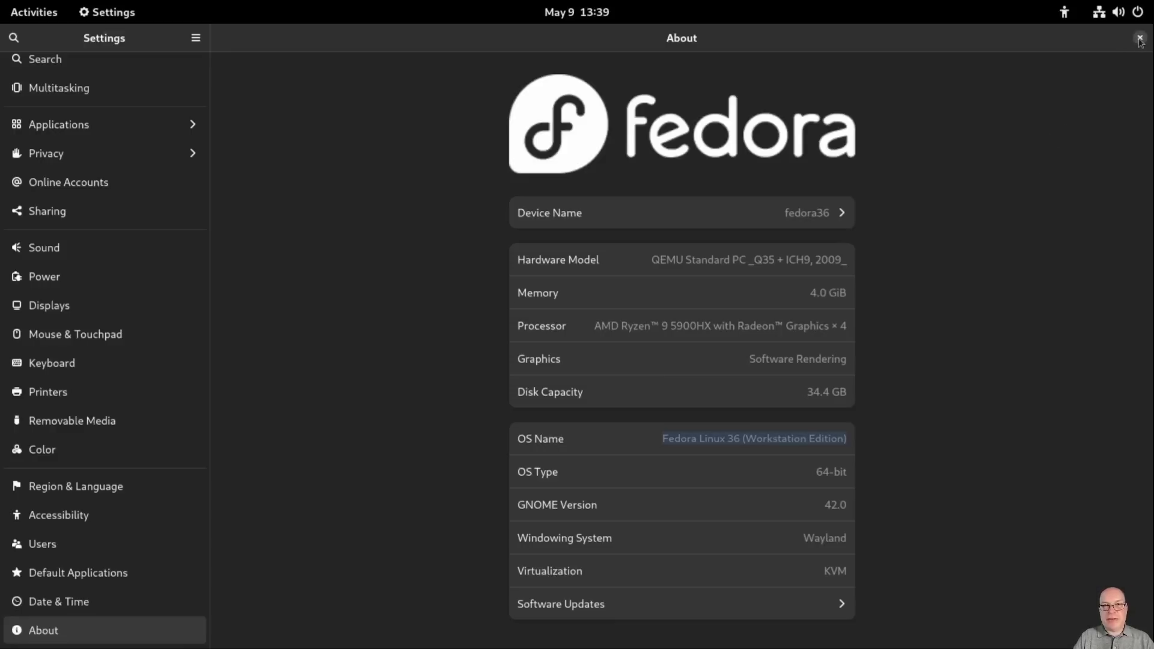
Step: Close Settings and launch Software from the activities overview
left_click(1140, 40)
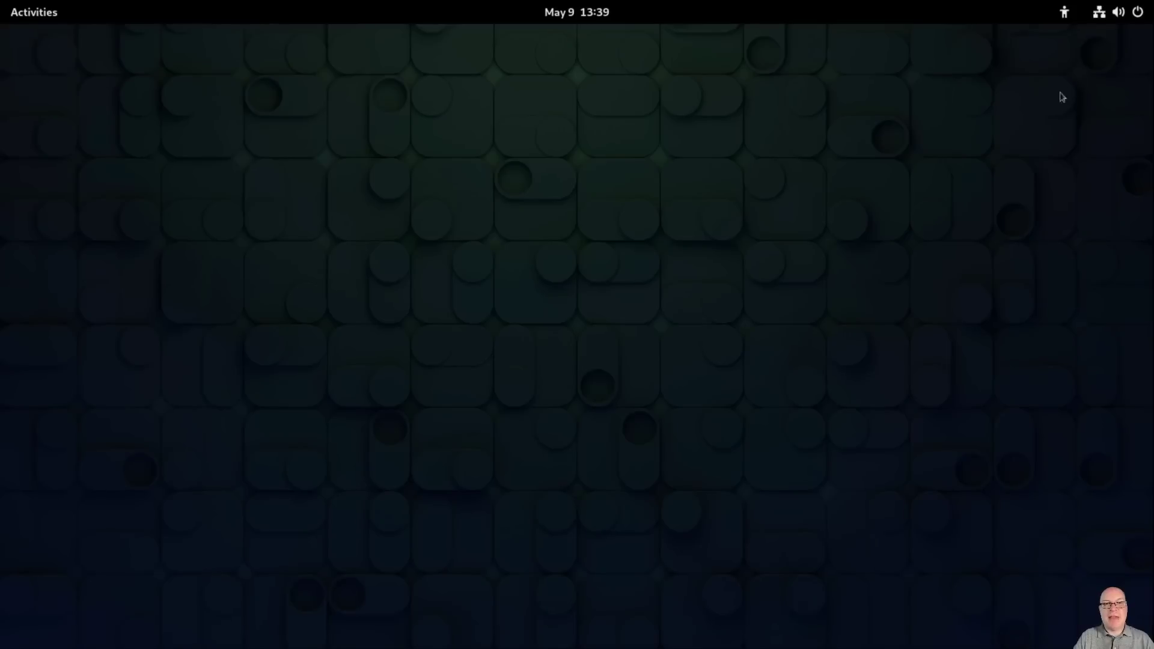
key("super")
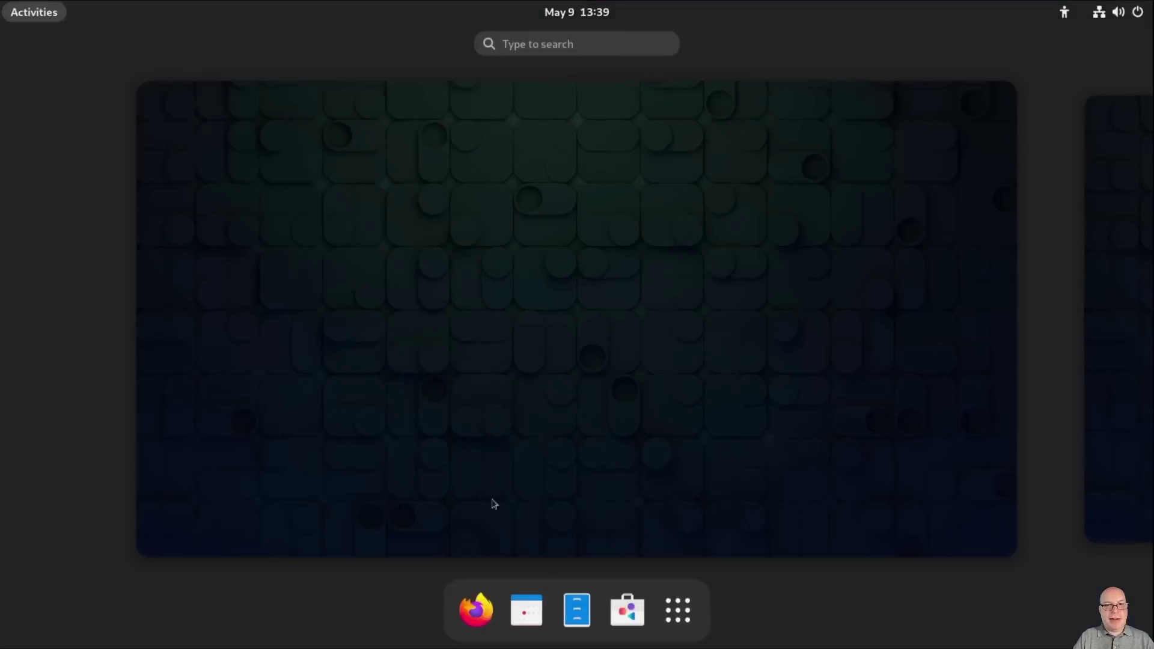
left_click(628, 608)
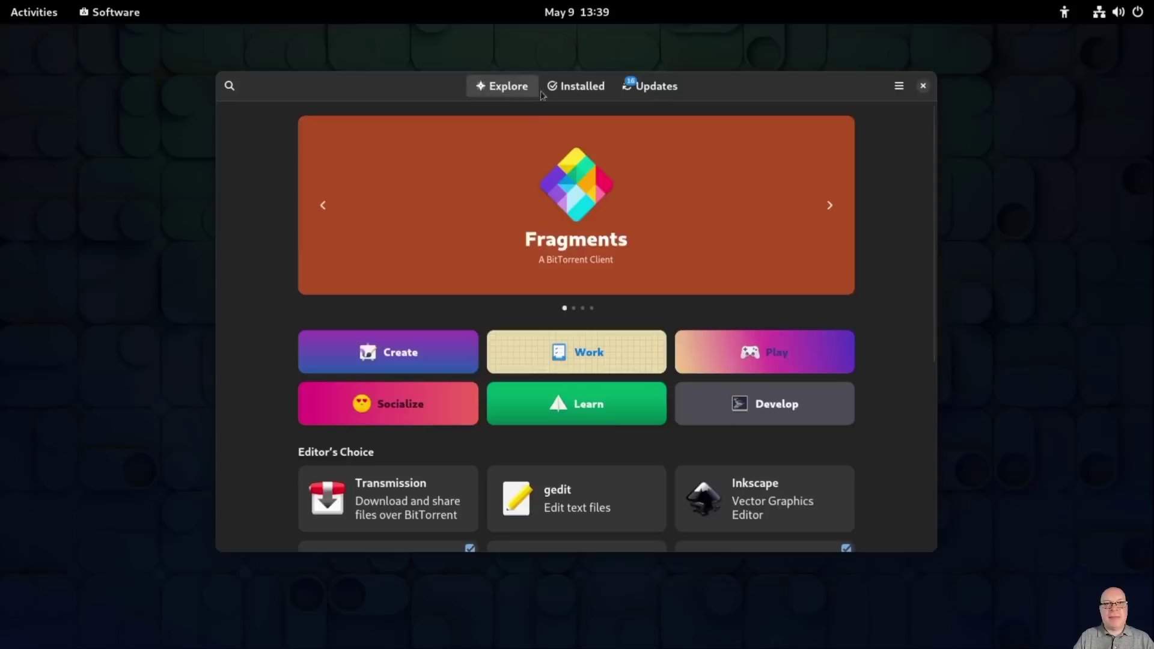
Step: Confirm Restart & Install for the pending updates on the Updates tab
left_click(660, 88)
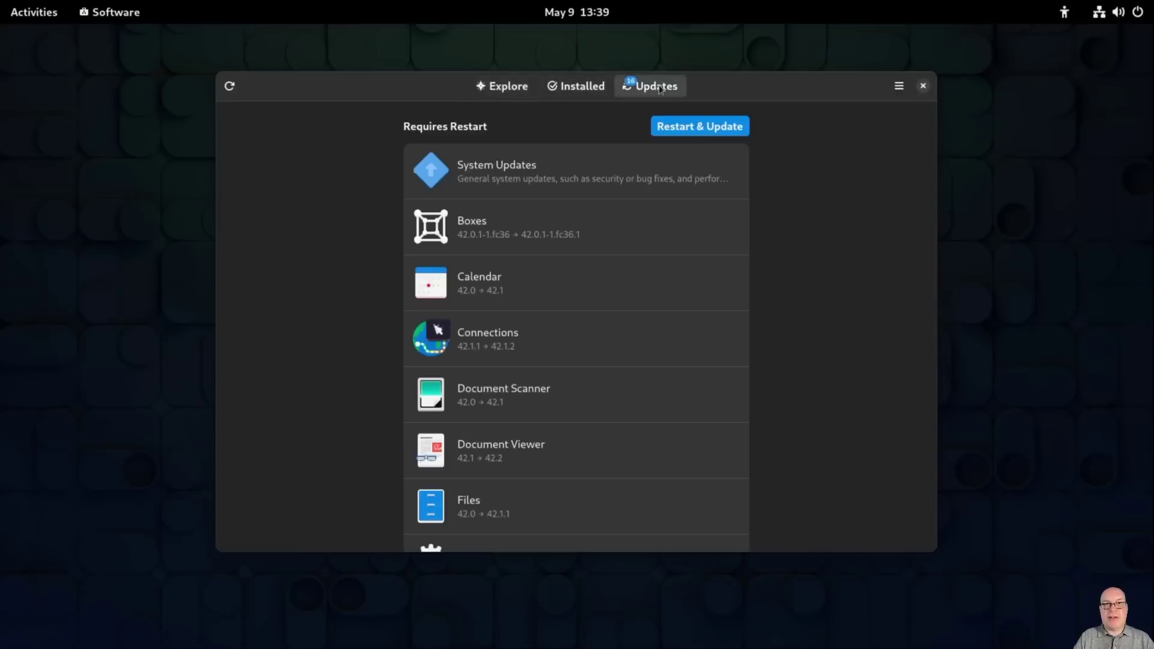
left_click(687, 130)
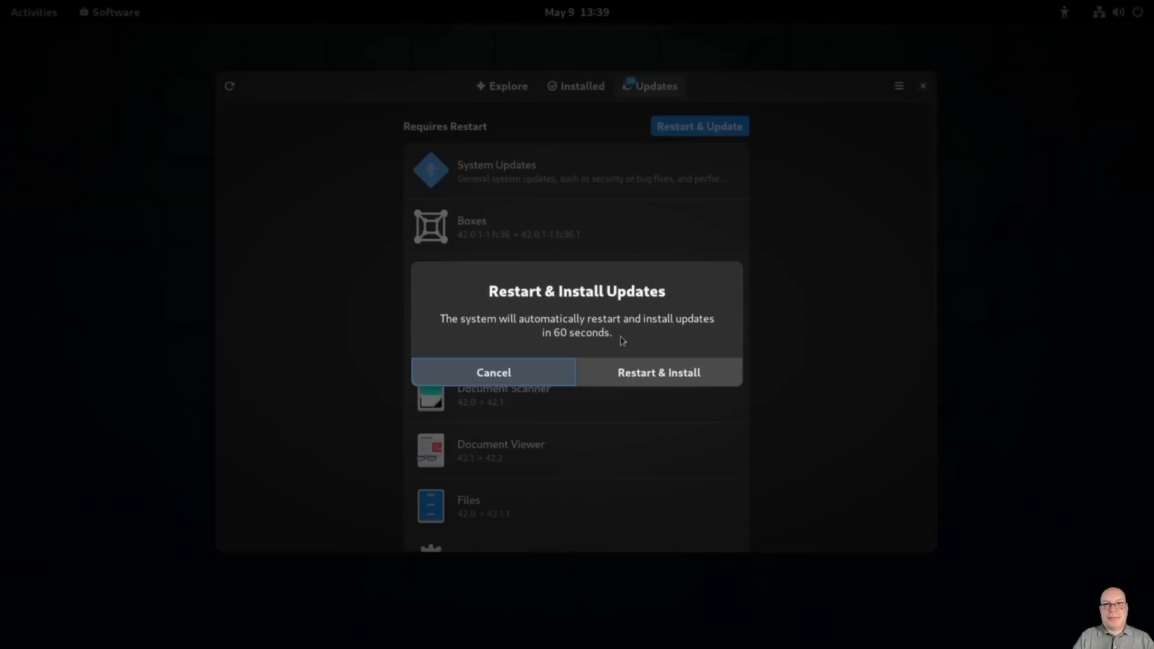
left_click(647, 378)
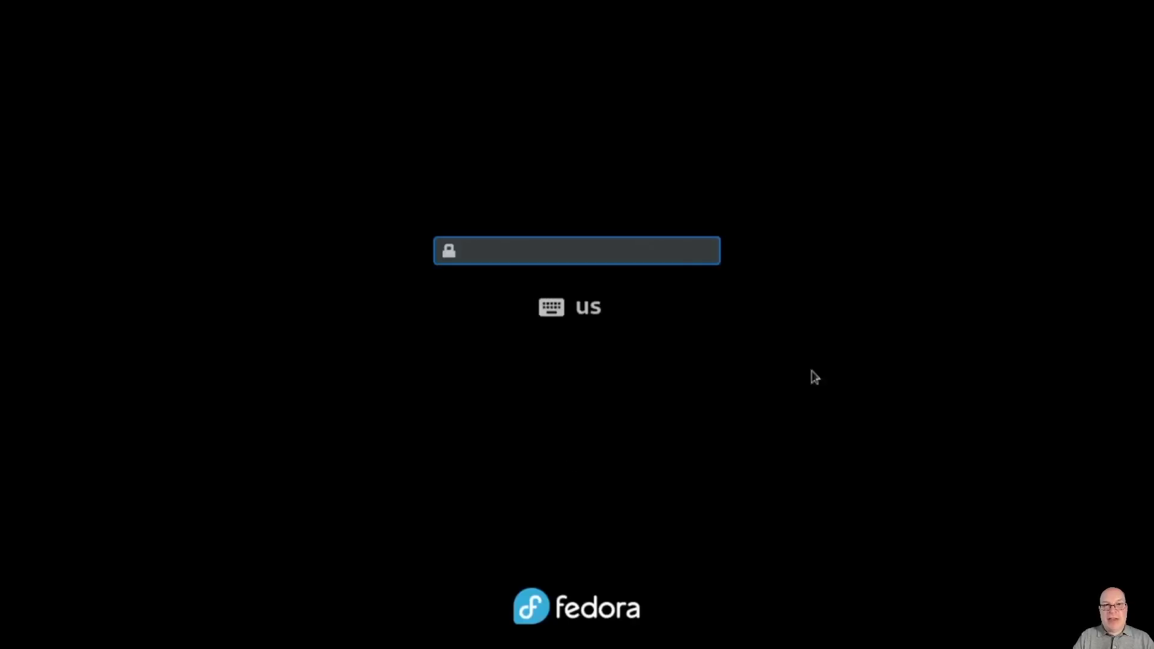
Step: Enter the LUKS disk passphrase at the boot prompt, retrying until the disk unlocks
type("***")
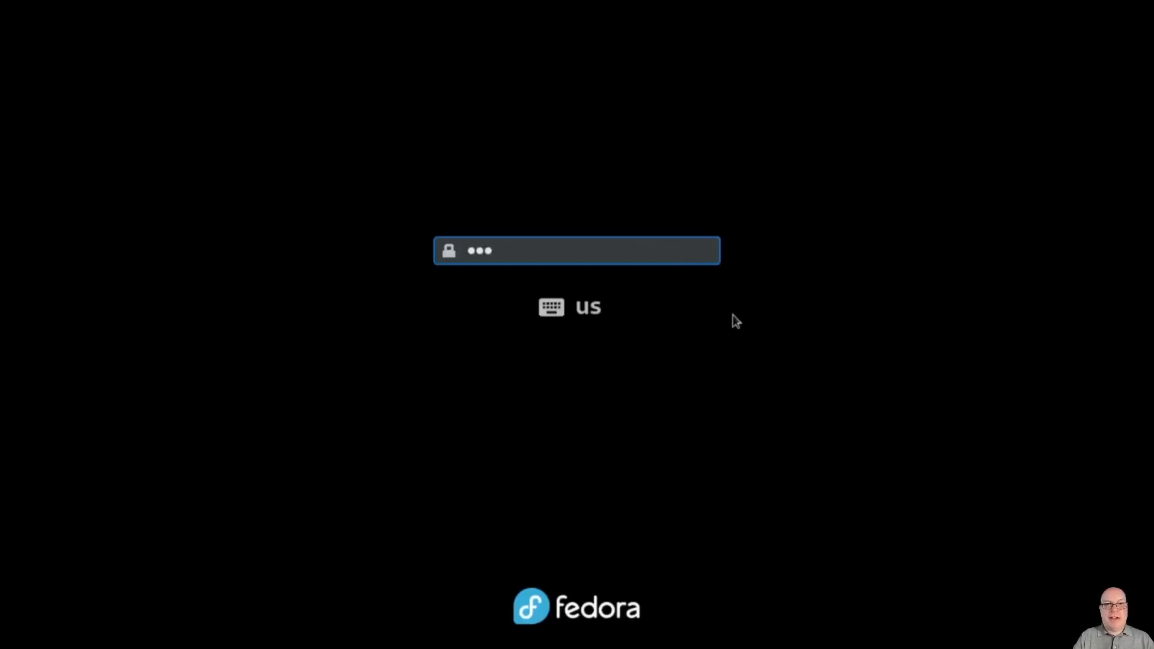
type("*****")
key("Return")
type("*********")
key("Return")
type("••••••")
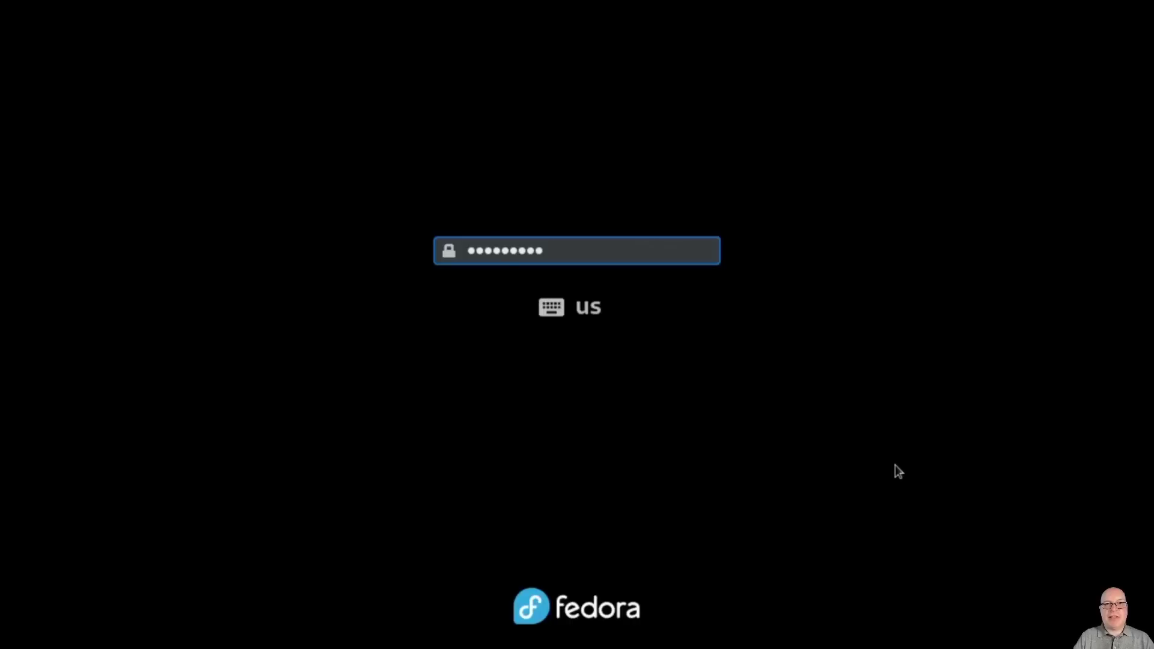
type("•")
key("Return")
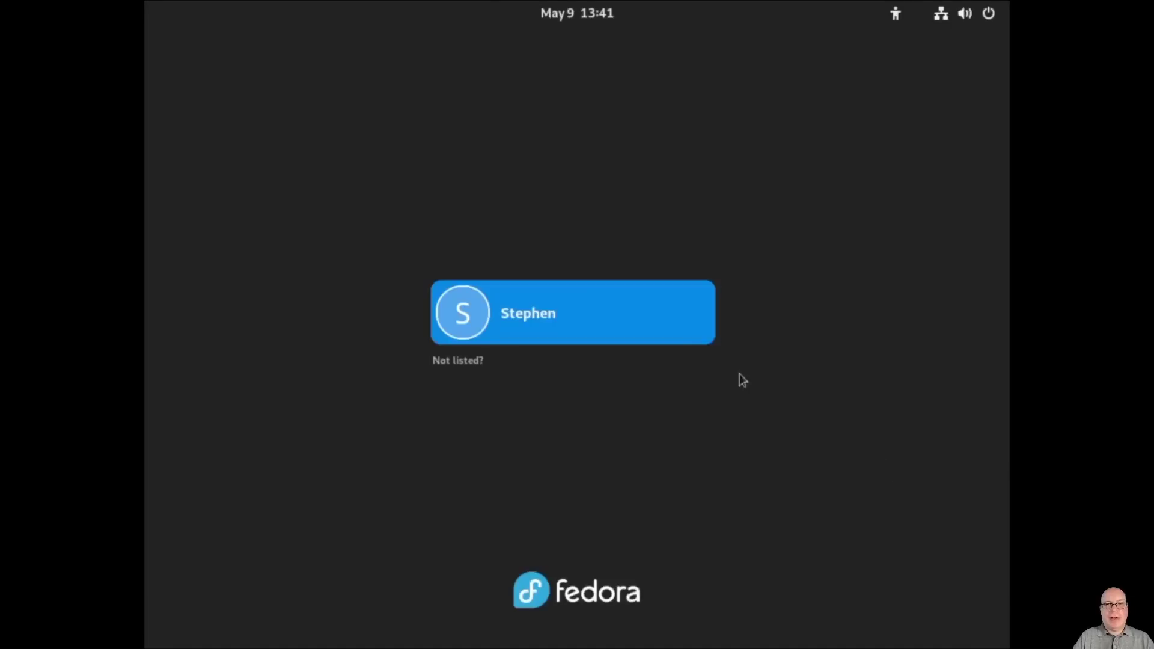
Step: Select the user account, enter the account password, keep the GNOME session, and log in
left_click(662, 321)
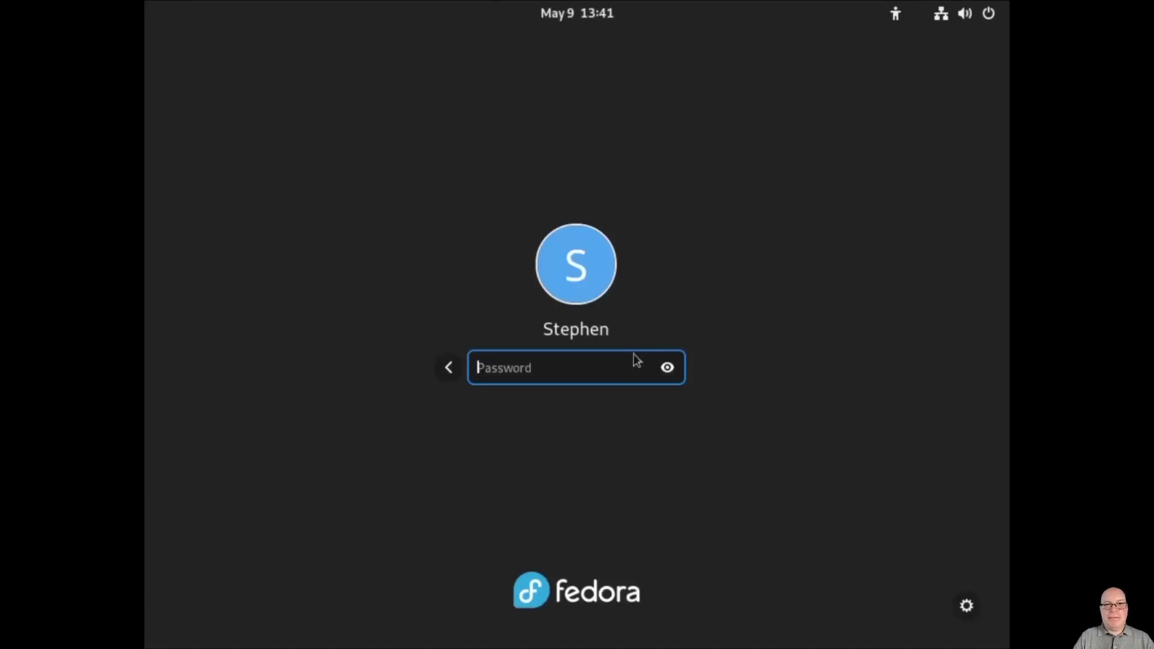
type("•••••••••")
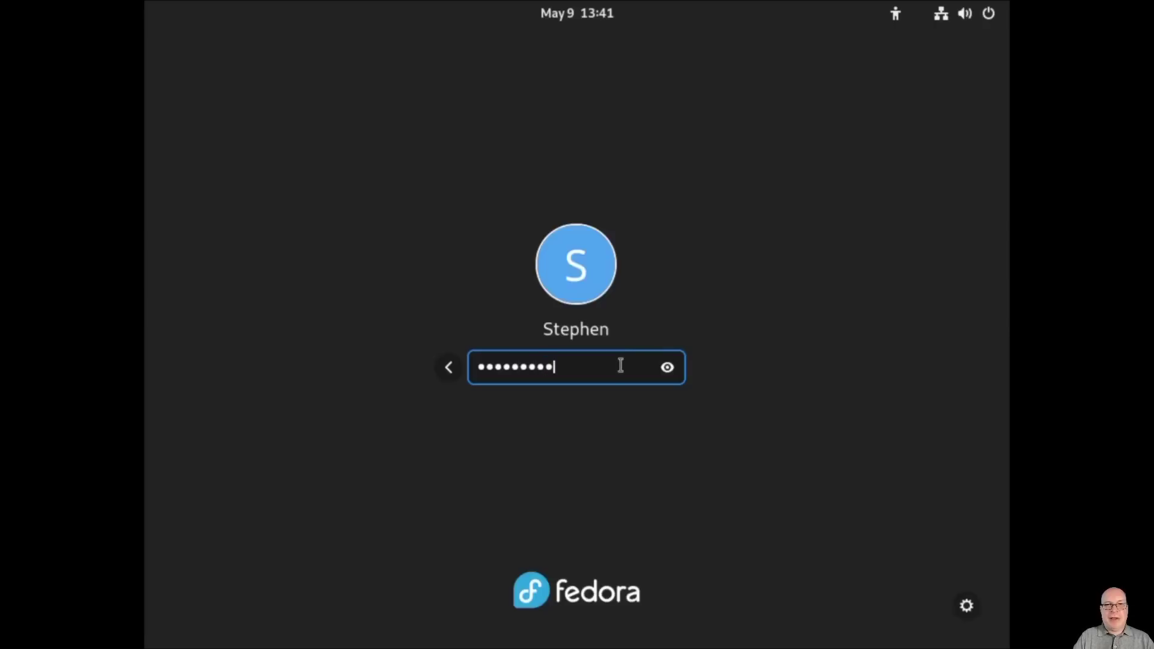
left_click(965, 605)
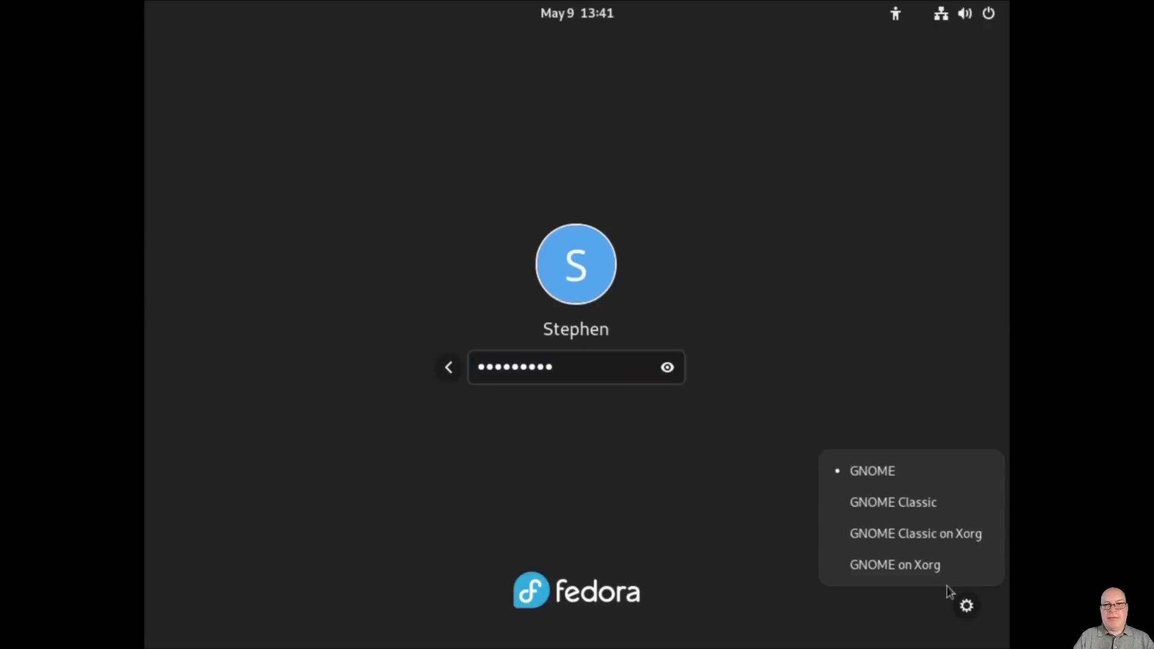
left_click(936, 568)
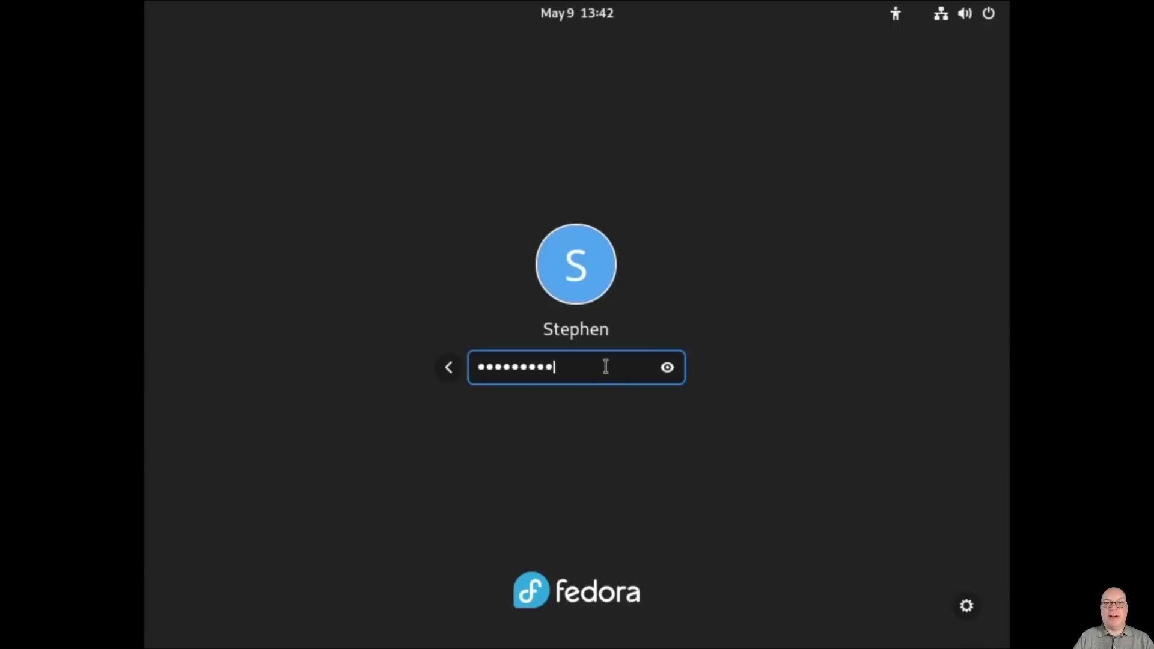
key("Return")
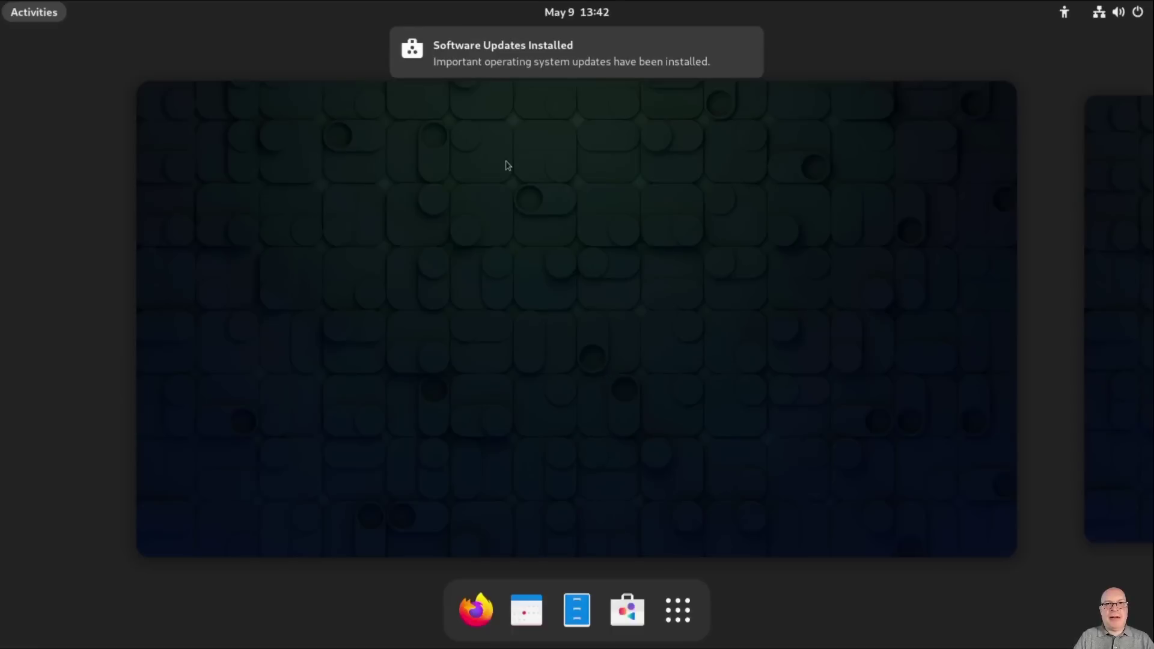
Step: Review the Installed Updates list from the update notification, then close it and GNOME Software
mouse_move(514, 66)
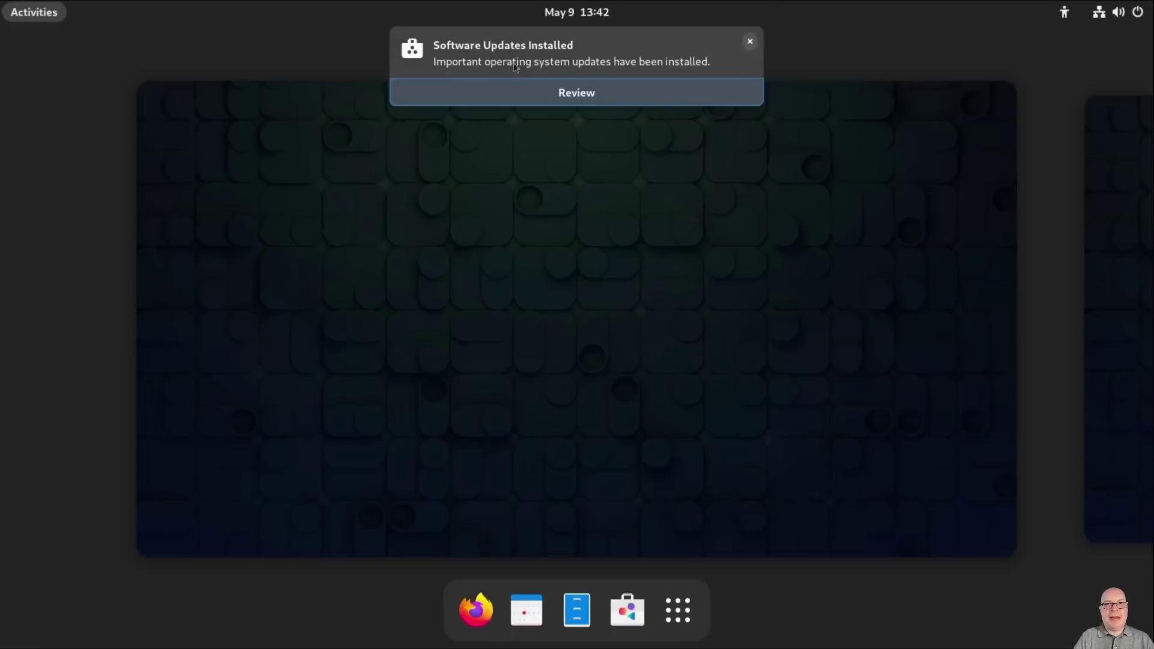
left_click(582, 95)
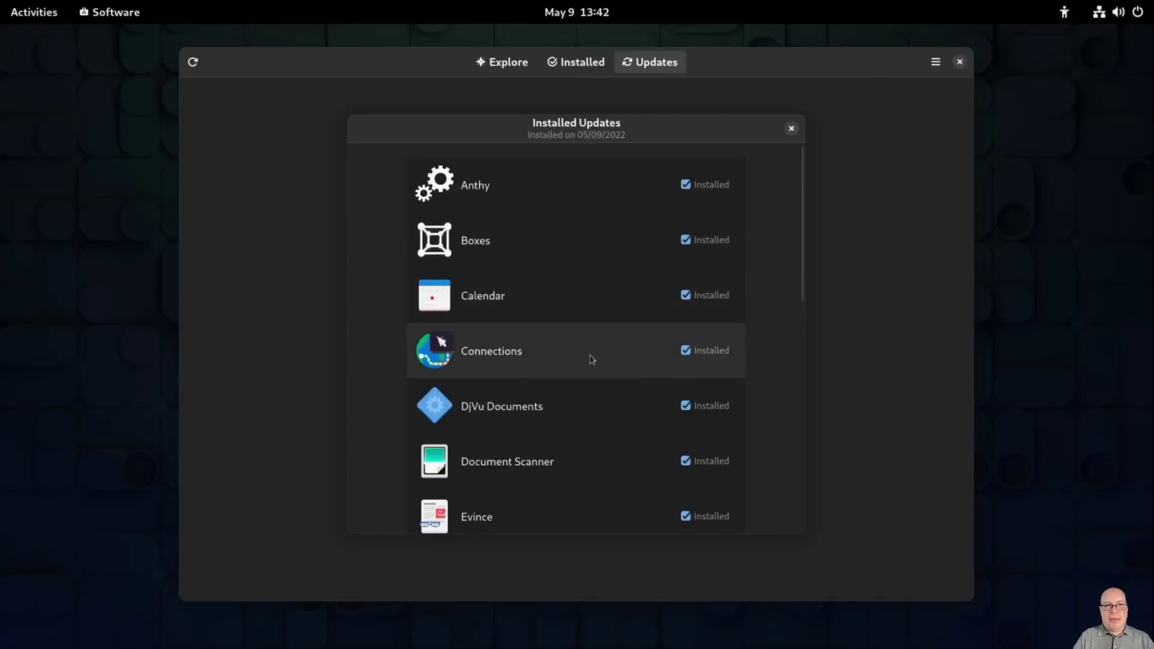
scroll(592, 360, "down", 10)
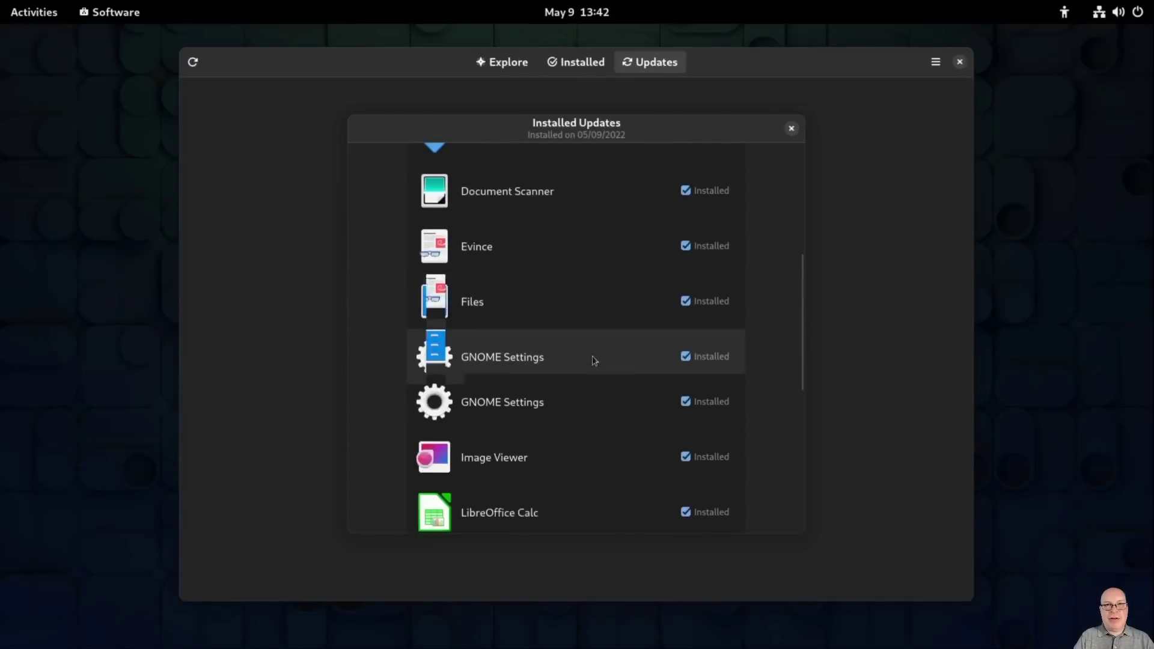
scroll(597, 359, "down", 5)
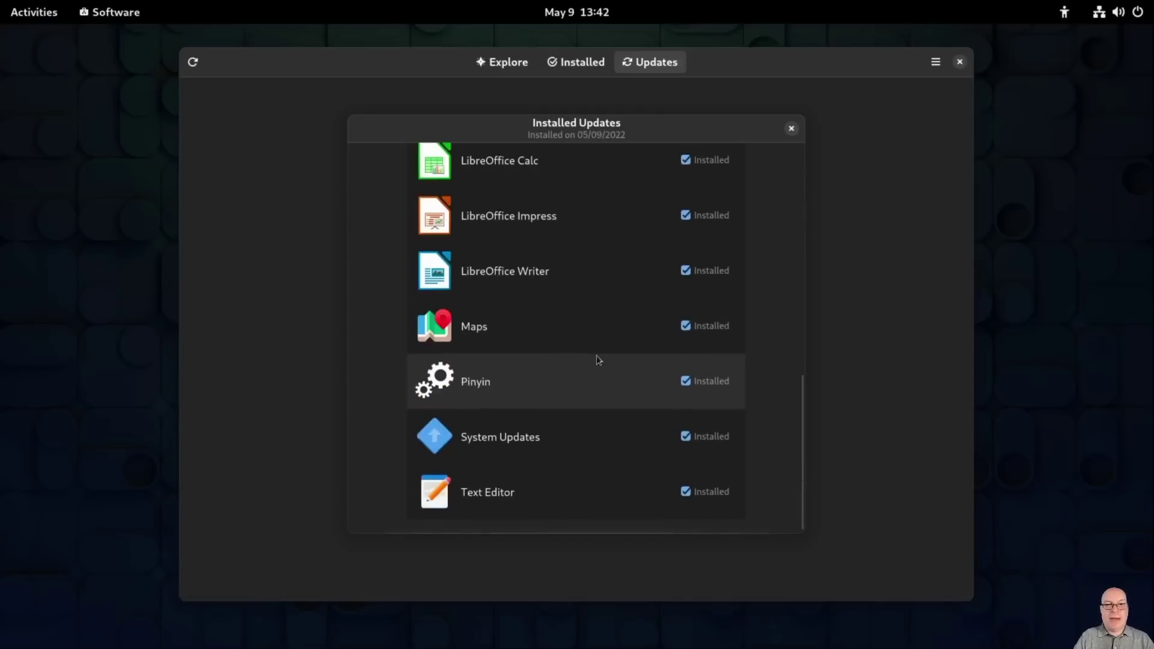
scroll(598, 360, "up", 8)
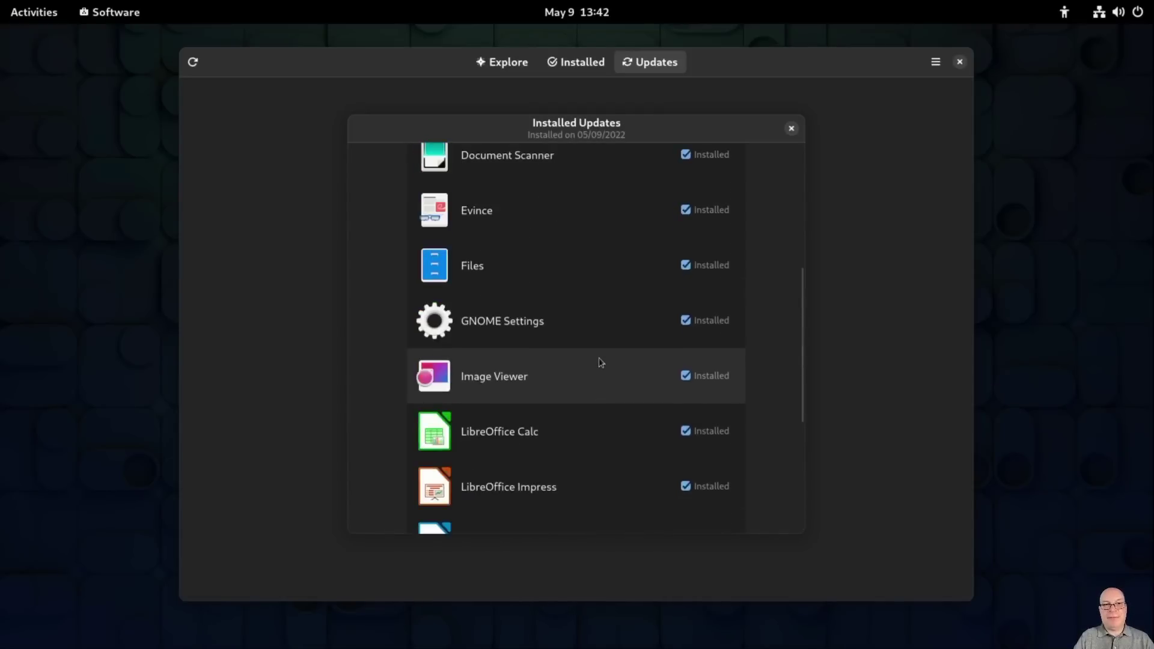
scroll(601, 361, "up", 3)
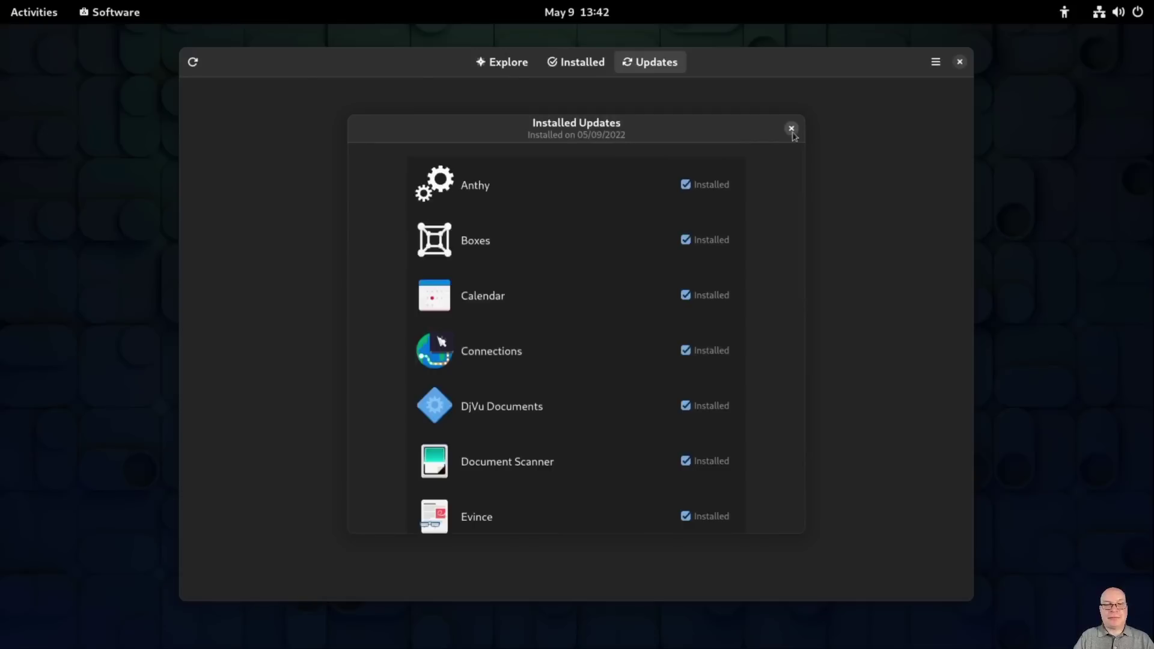
left_click(791, 129)
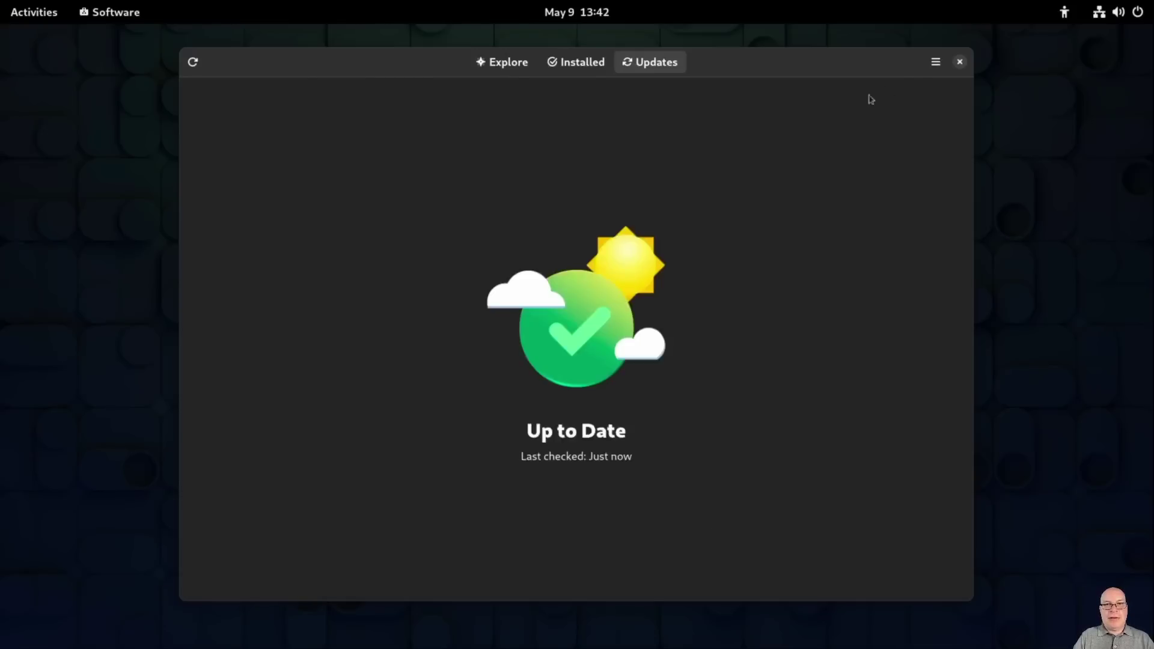
left_click(960, 63)
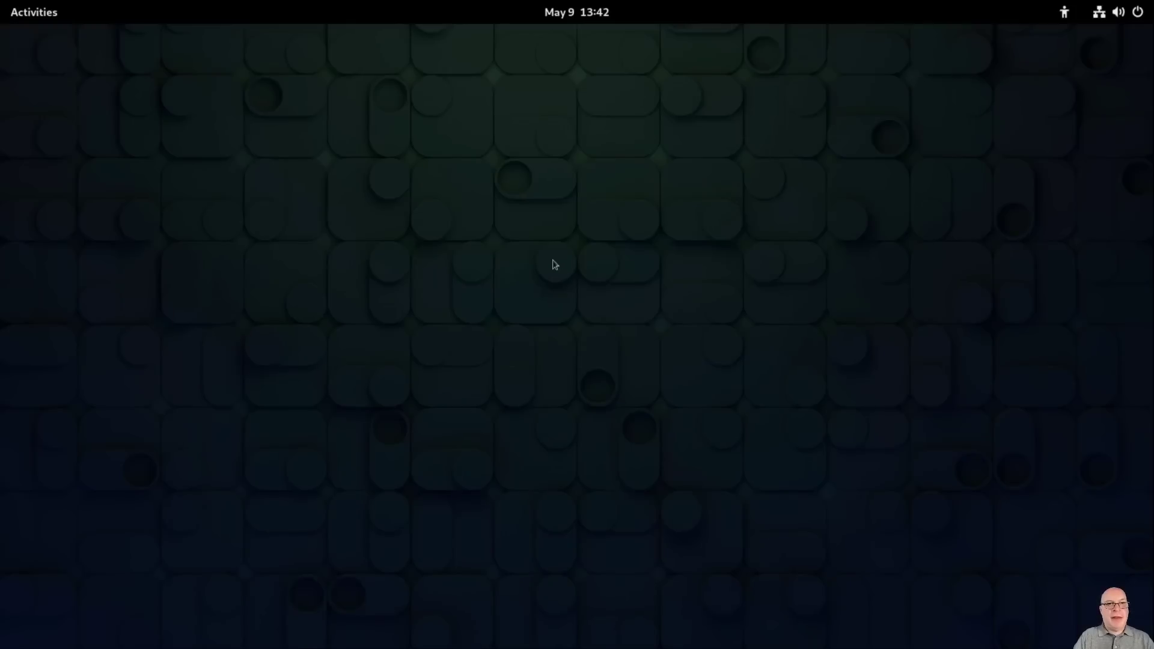
Step: Launch Terminal from the Activities search using 'term'
key("super")
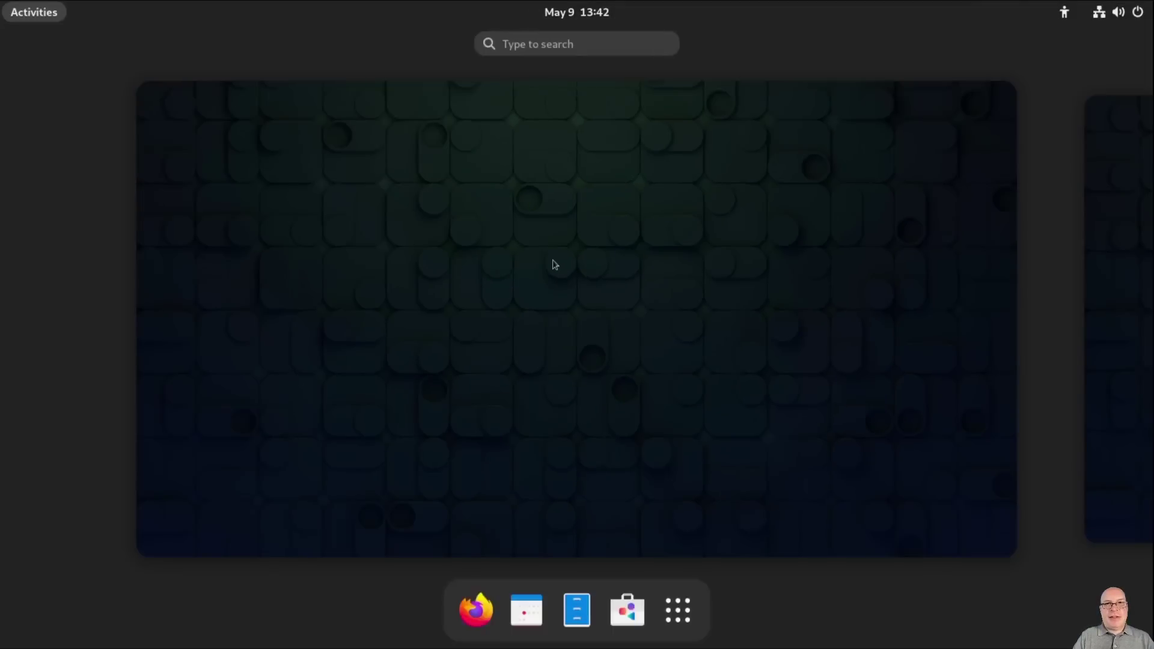
type("term")
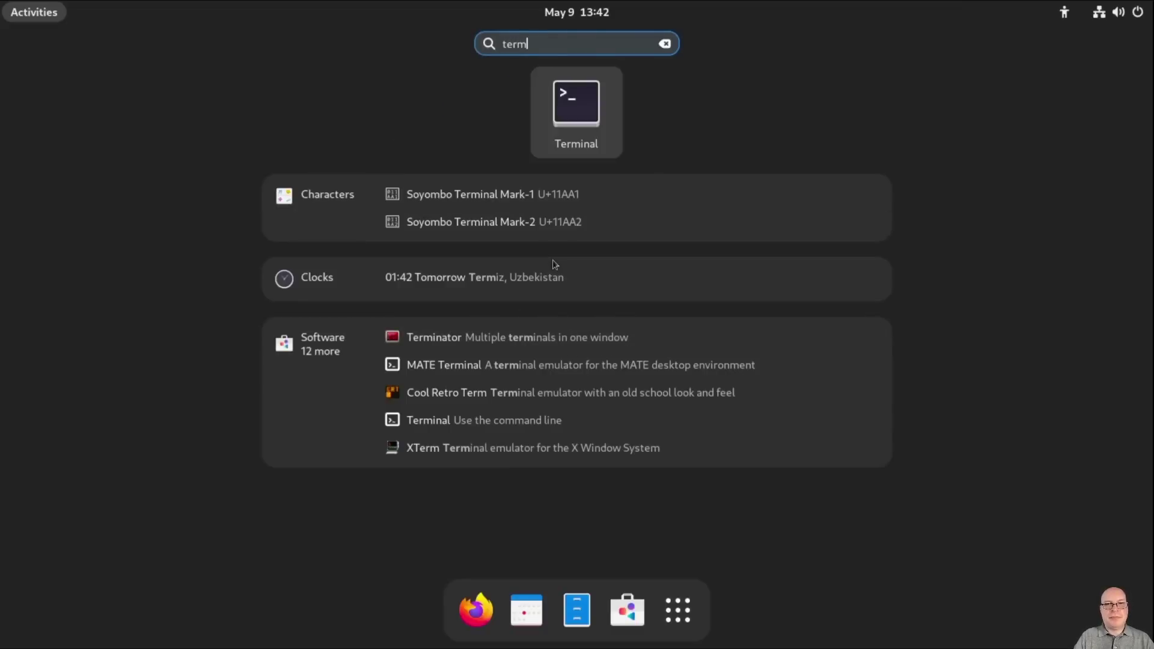
key("Return")
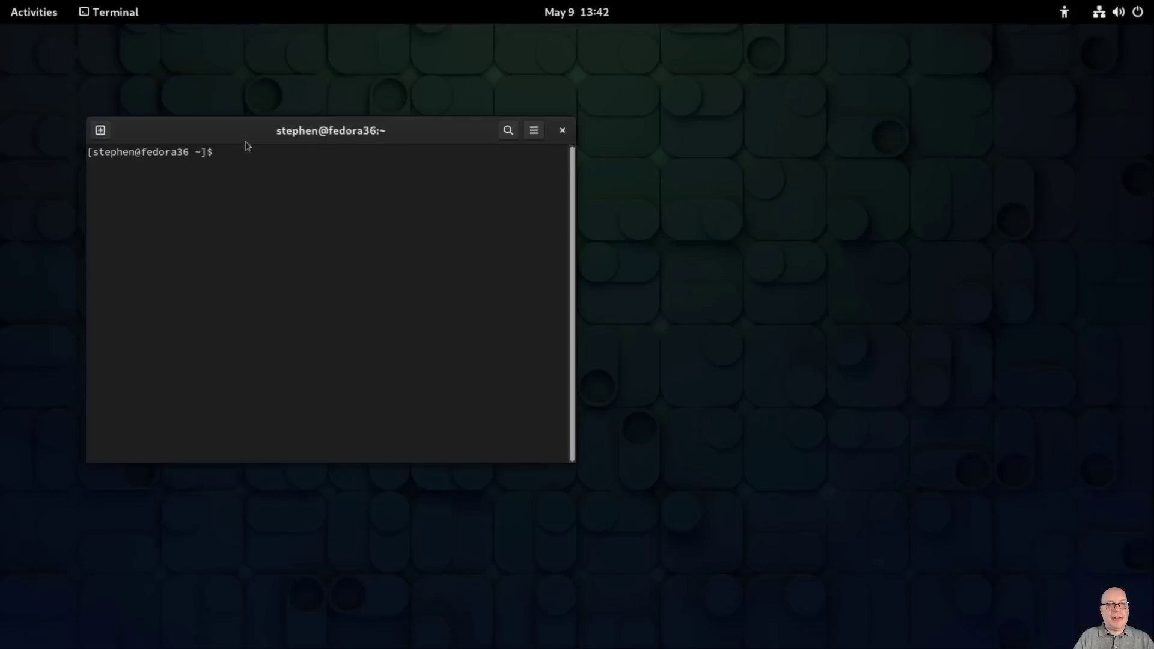
Step: Enlarge the terminal text and place the window top-left, stretched taller to 80 × 36
left_click_drag(242, 135, 222, 118)
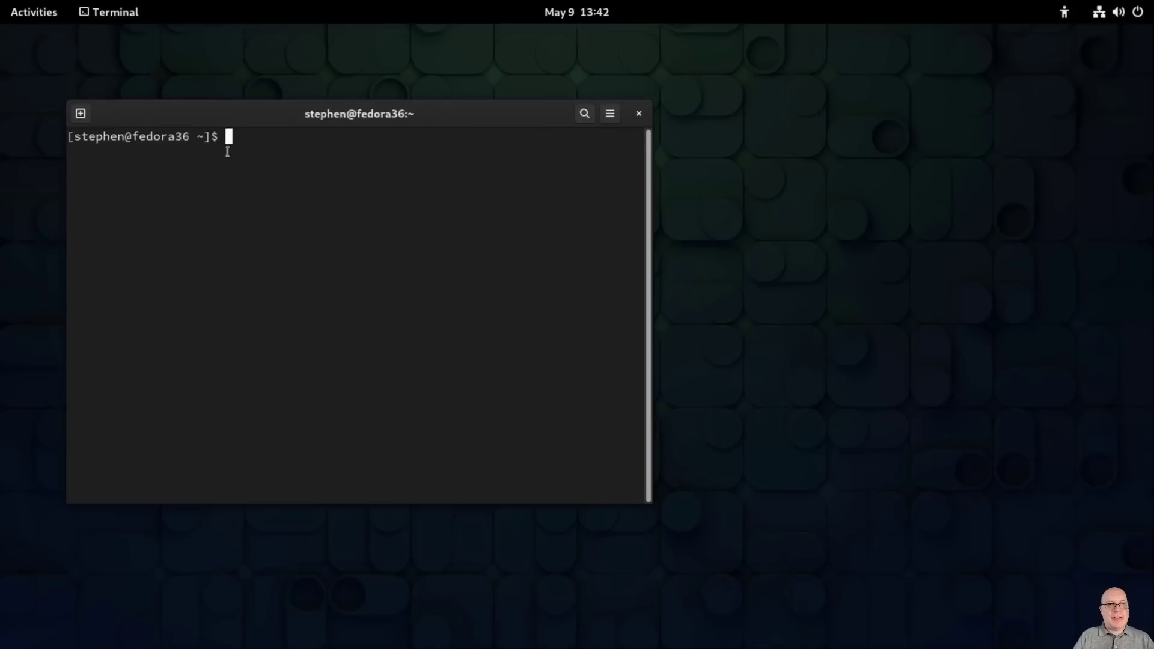
key("ctrl+plus")
left_click_drag(174, 101, 127, 42)
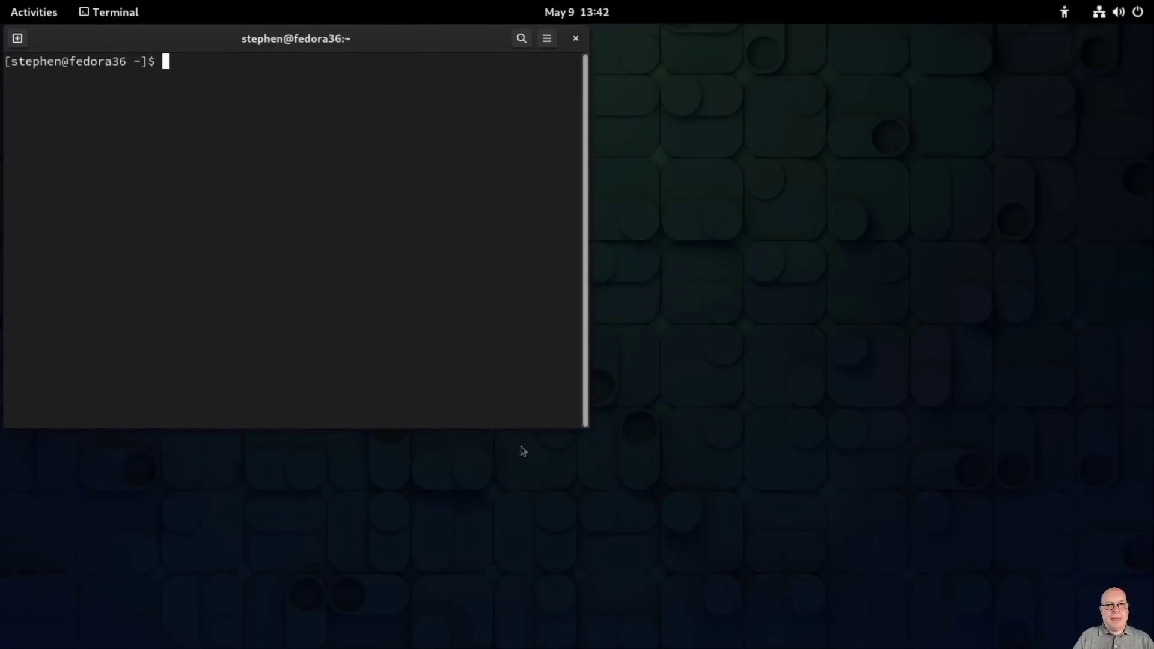
left_click_drag(528, 427, 527, 638)
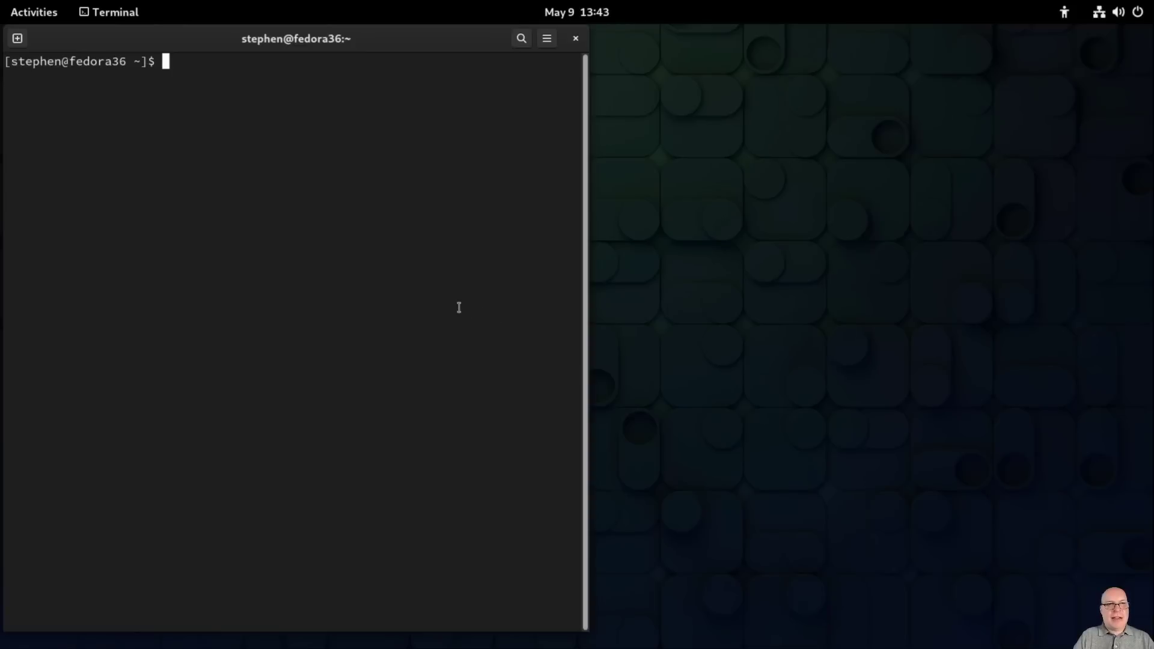
Step: Run 'uname -a' showing kernel 5.17.5-300.fc36, then 'mount | grep home' showing btrfs with zstd:3
type("uname ")
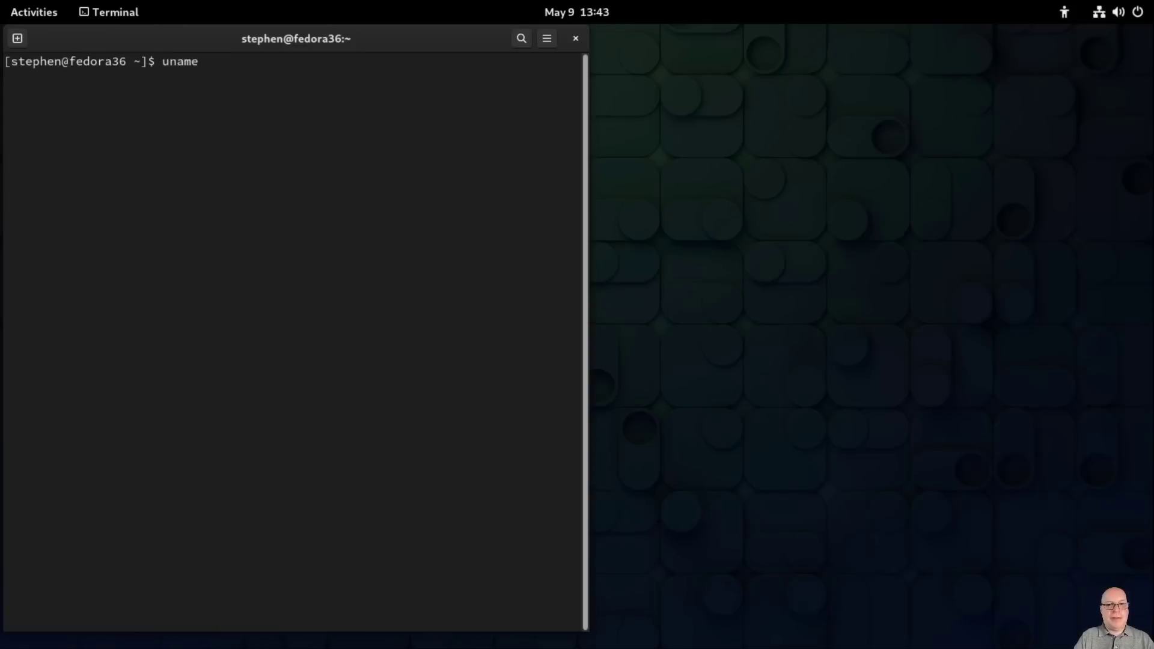
type("-a")
key("Return")
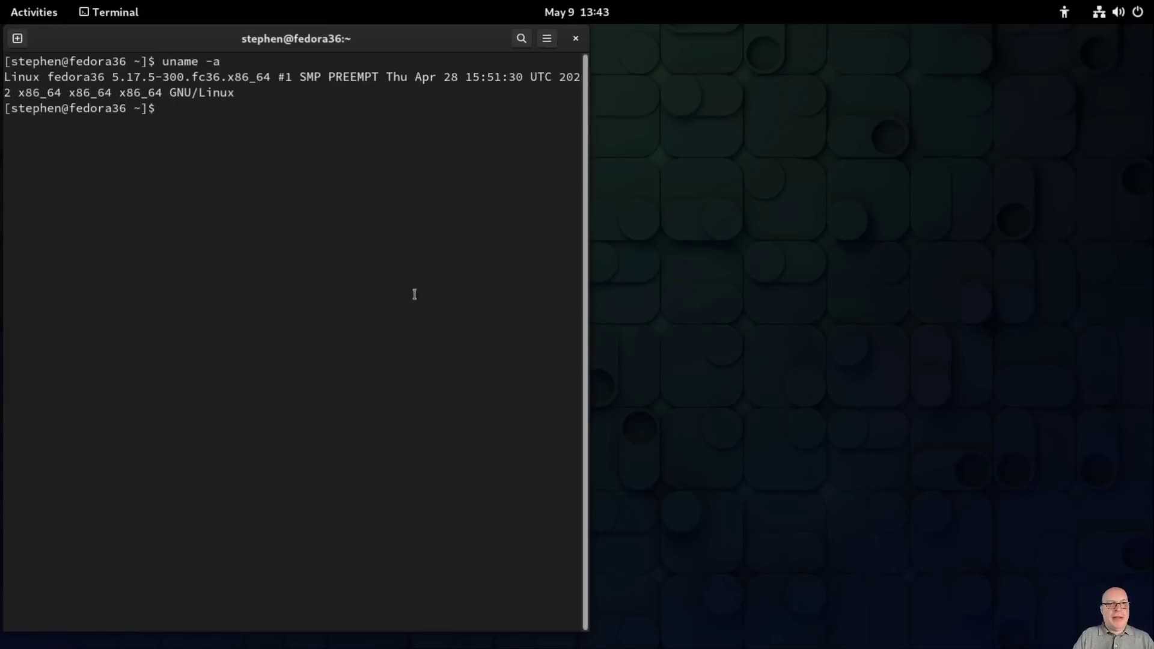
double_click(149, 77)
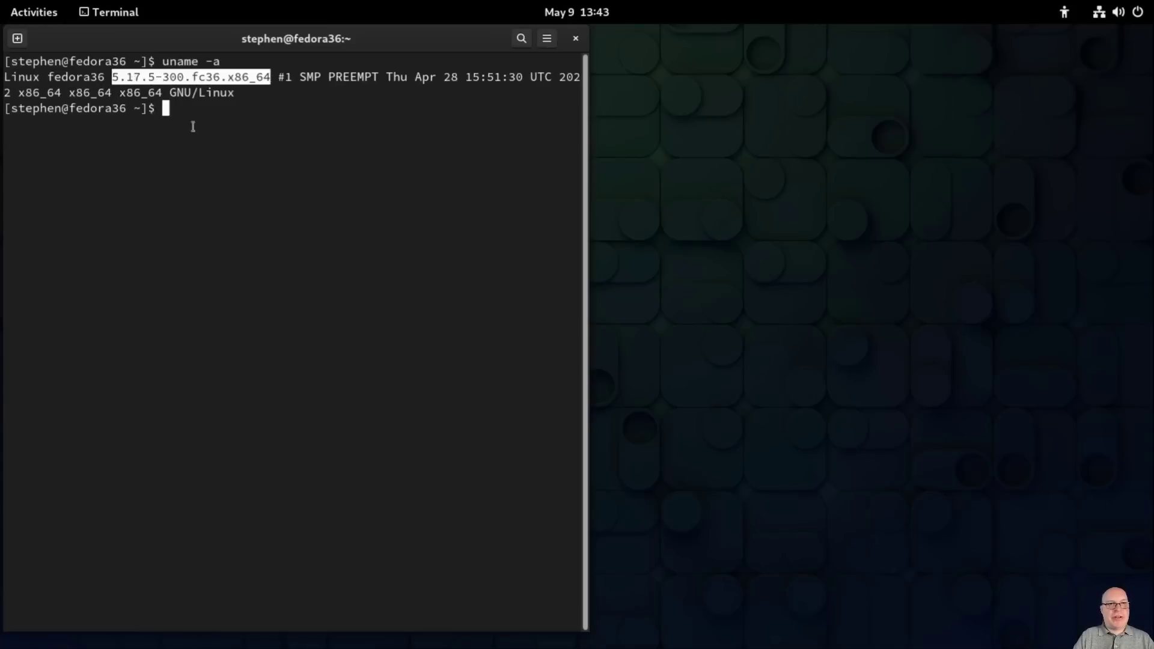
left_click(359, 142)
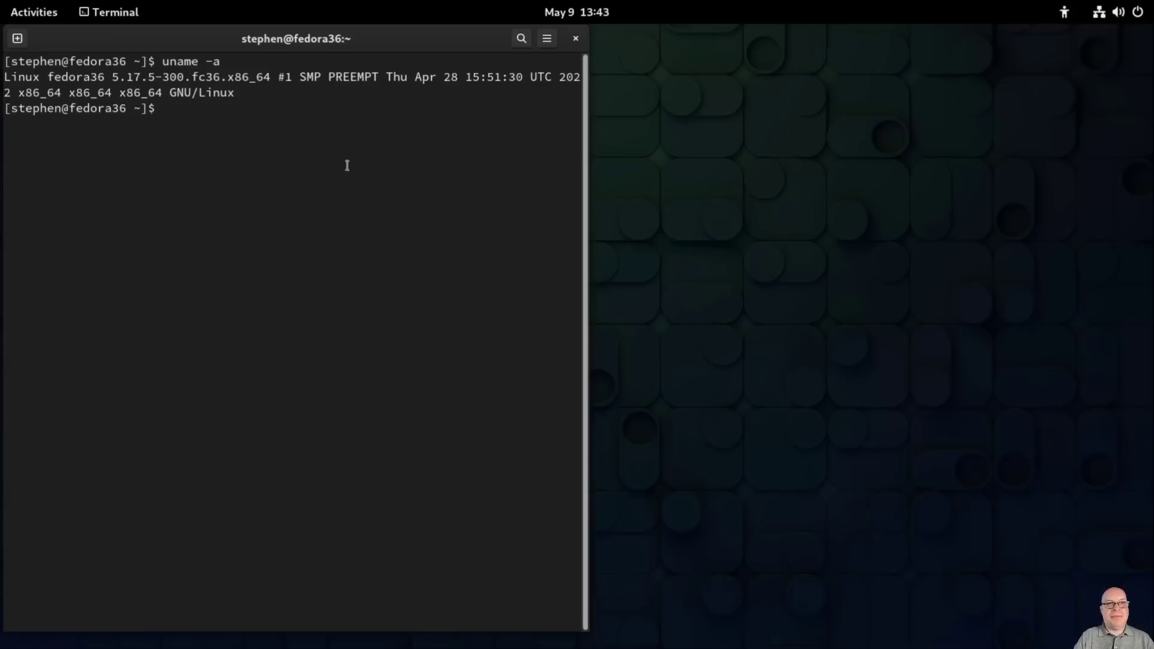
type("mount | grep home")
key("Return")
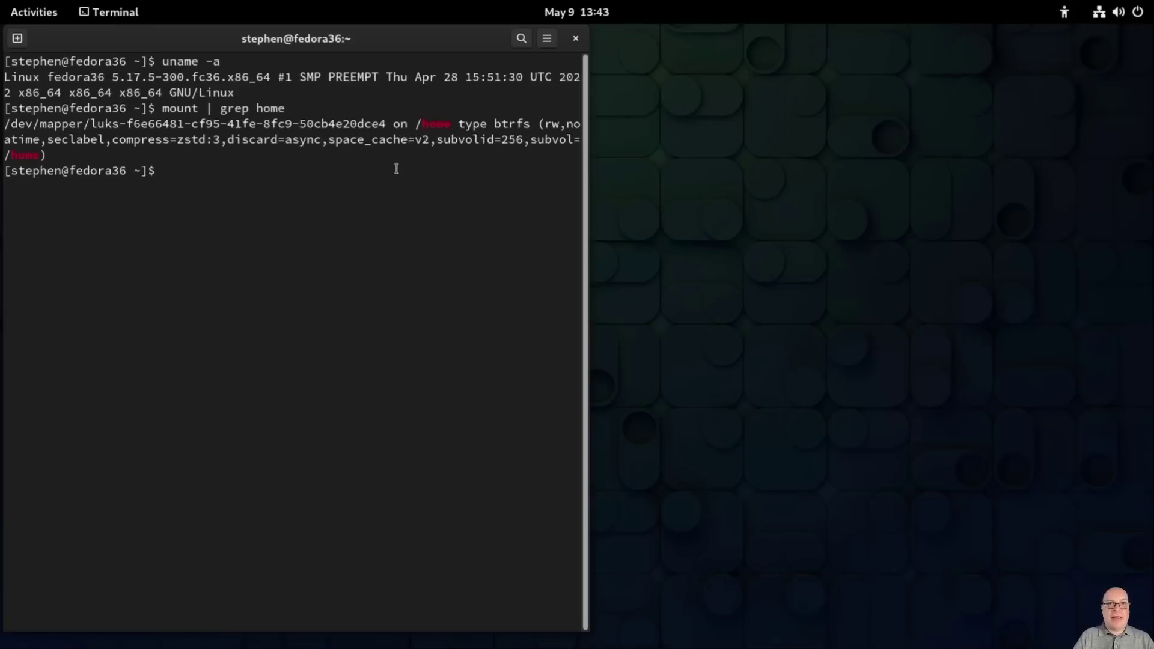
Step: Run swapon and highlight the 3.8G /dev/zram0 swap device
type("ssd")
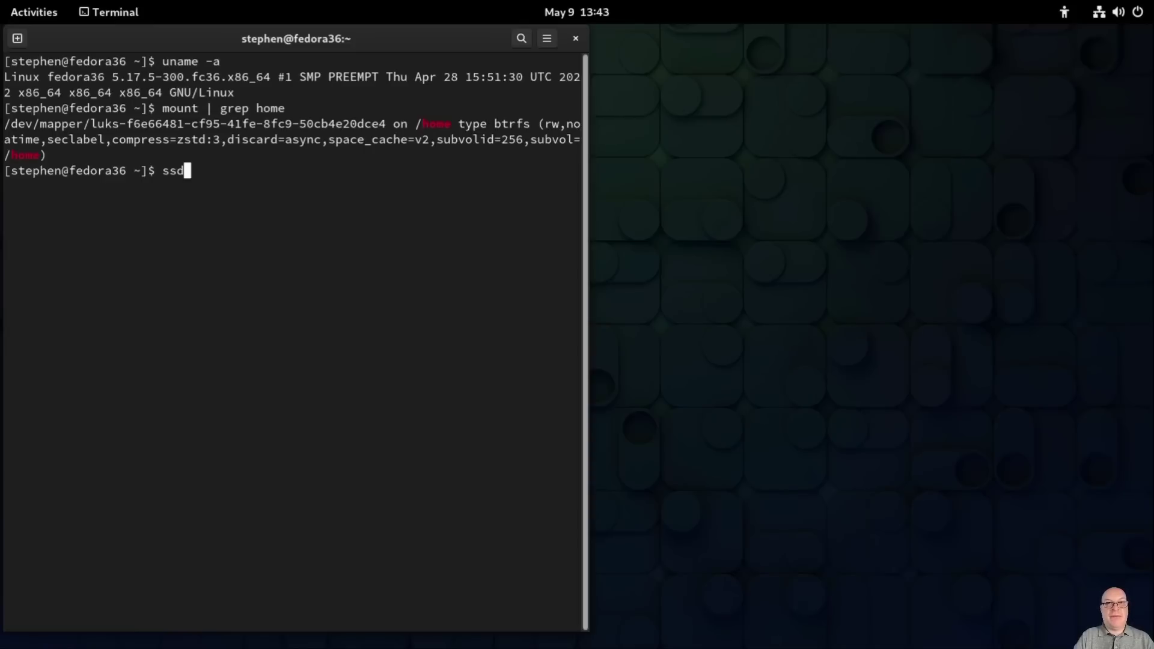
key("BackSpace")
key("BackSpace")
key("BackSpace")
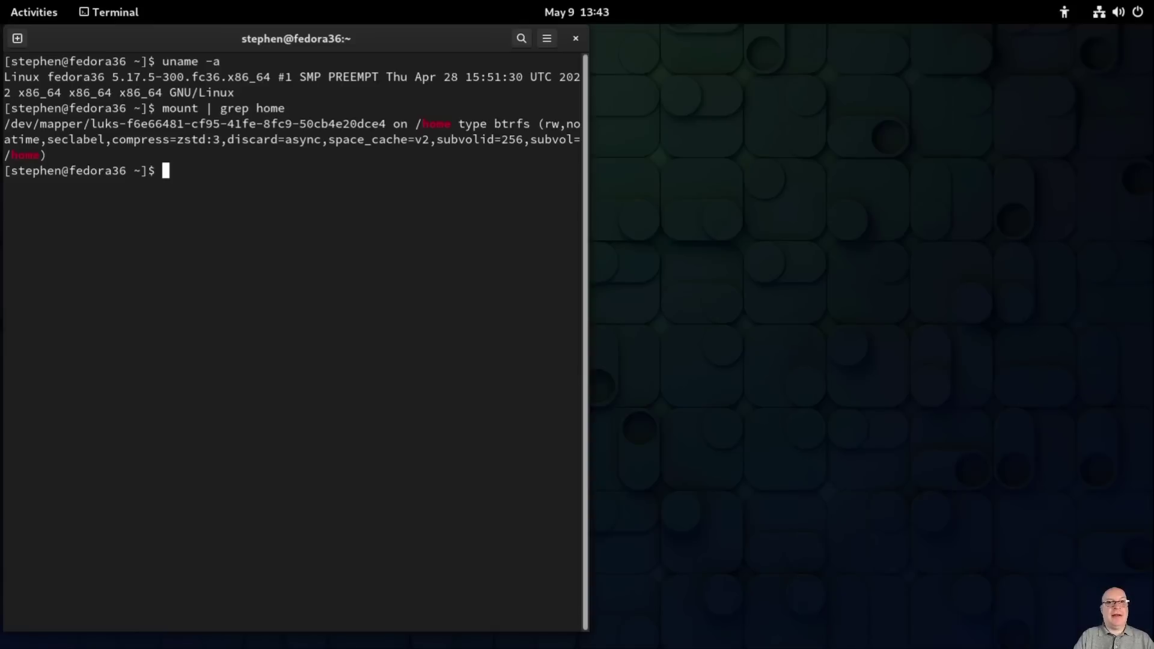
type("swapo")
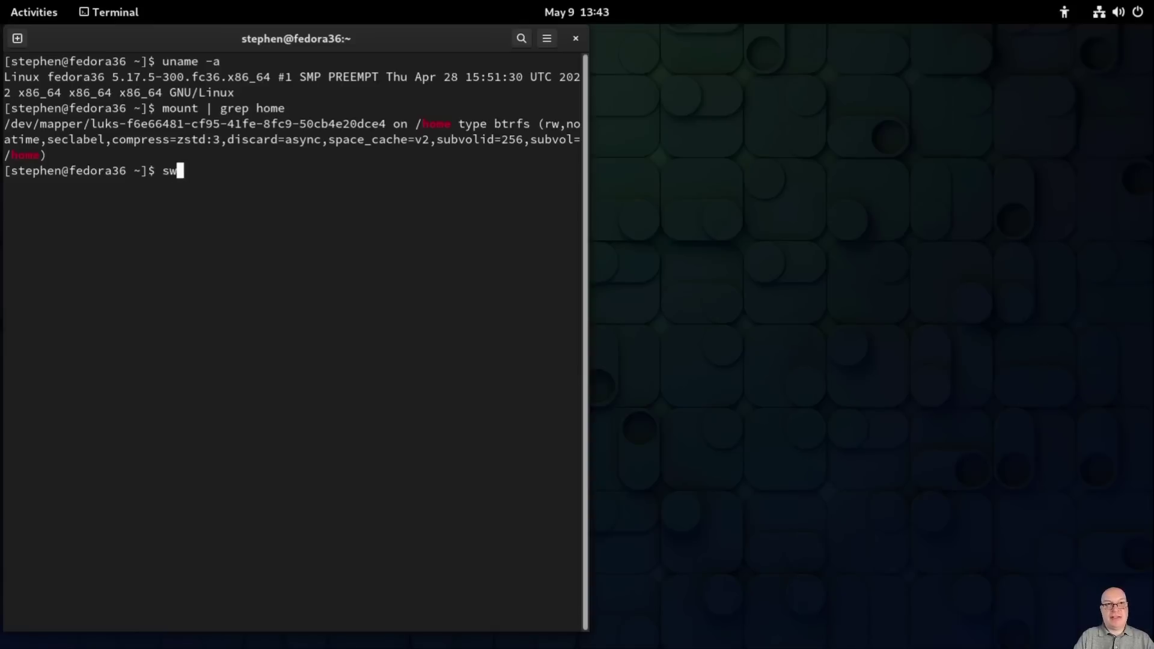
type("n")
key("Return")
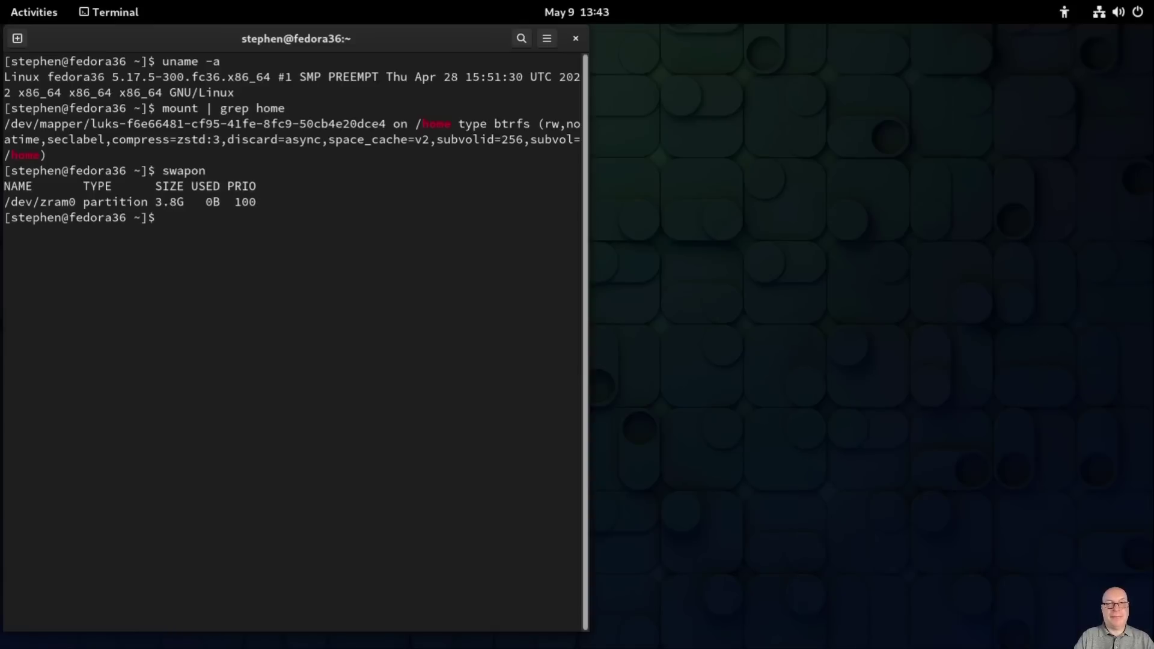
double_click(52, 203)
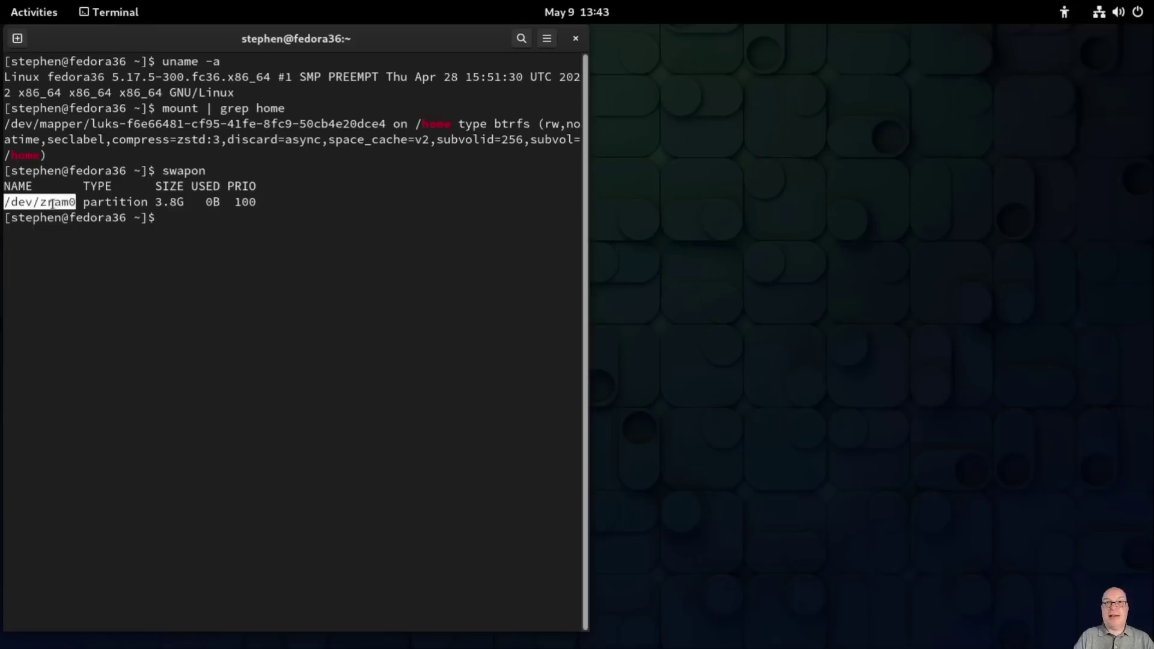
left_click(419, 240)
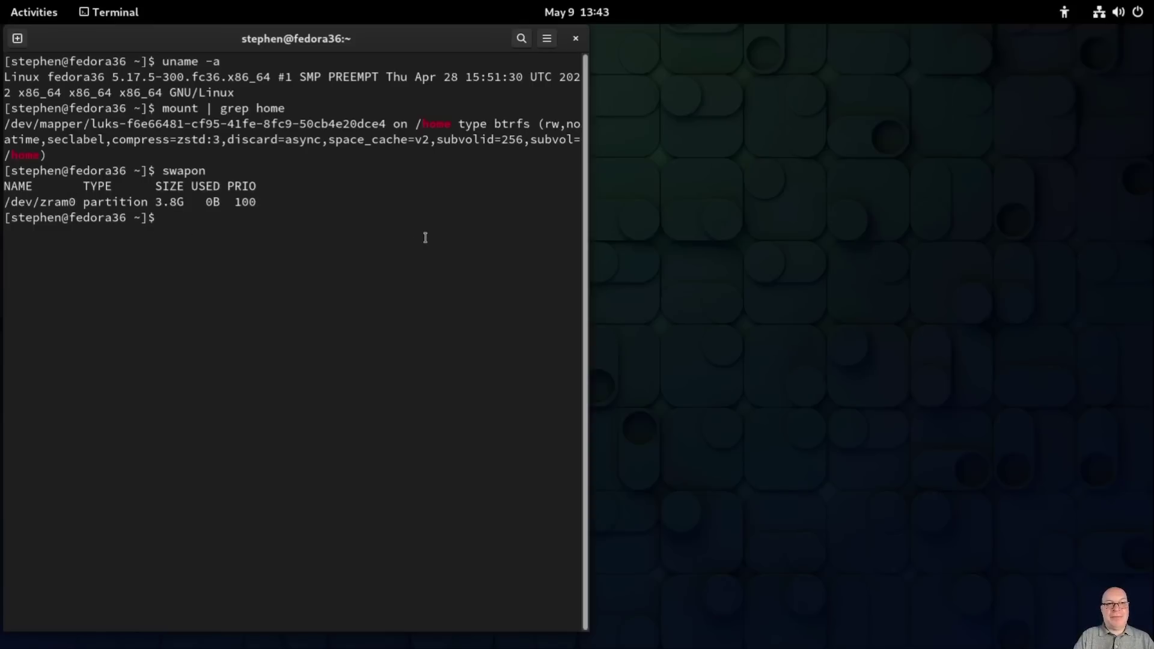
Step: Run free -h, highlight the 1.1Gi used memory, and clear the screen
type("free -h")
key("Return")
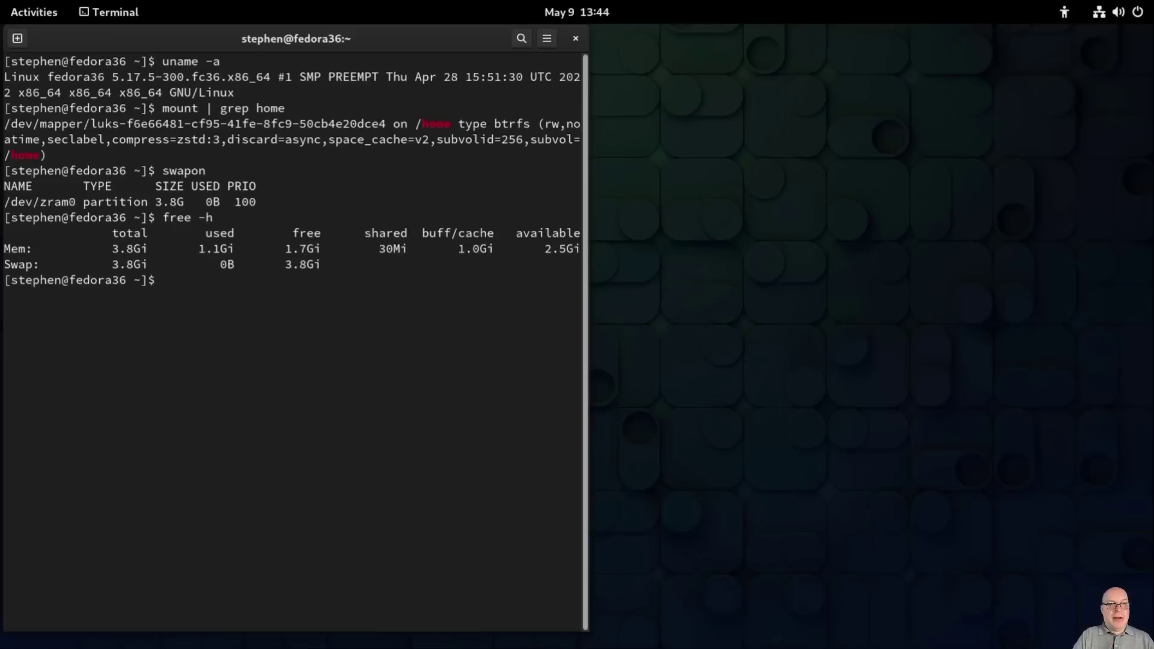
double_click(216, 248)
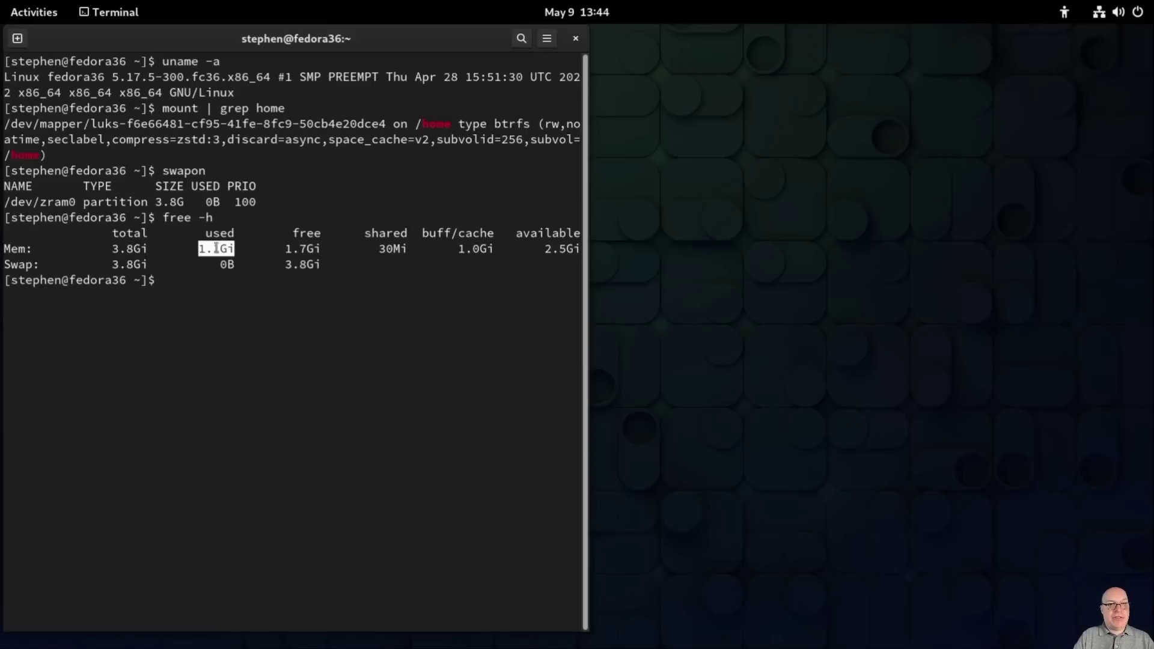
left_click(399, 316)
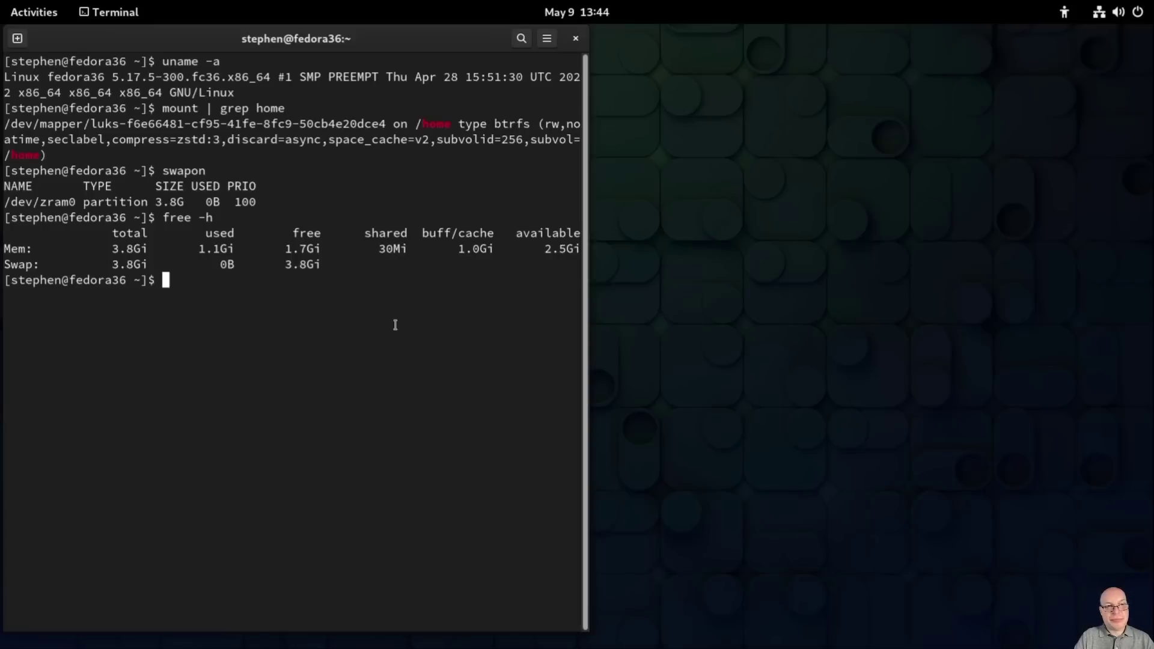
key("ctrl+l")
Step: Append max_parallel_downloads=10 to /etc/dnf/dnf.conf with sudo nano, save, and clear the screen
type("sudo")
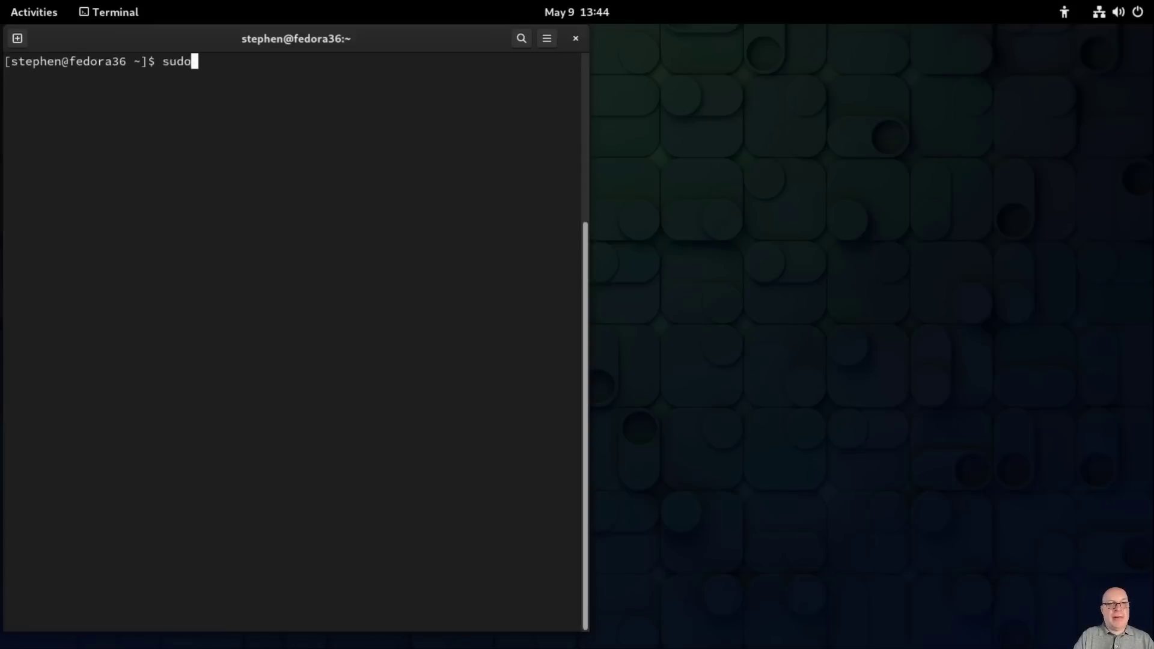
type(" nan")
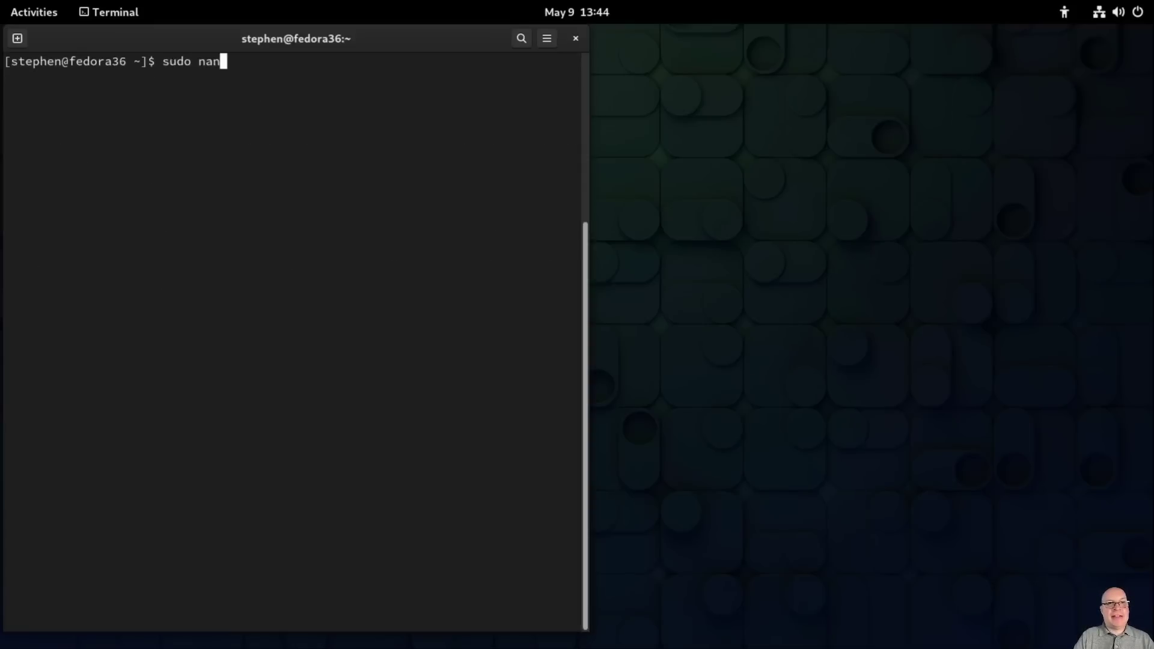
type("o /etc/dnf/dnf.conf")
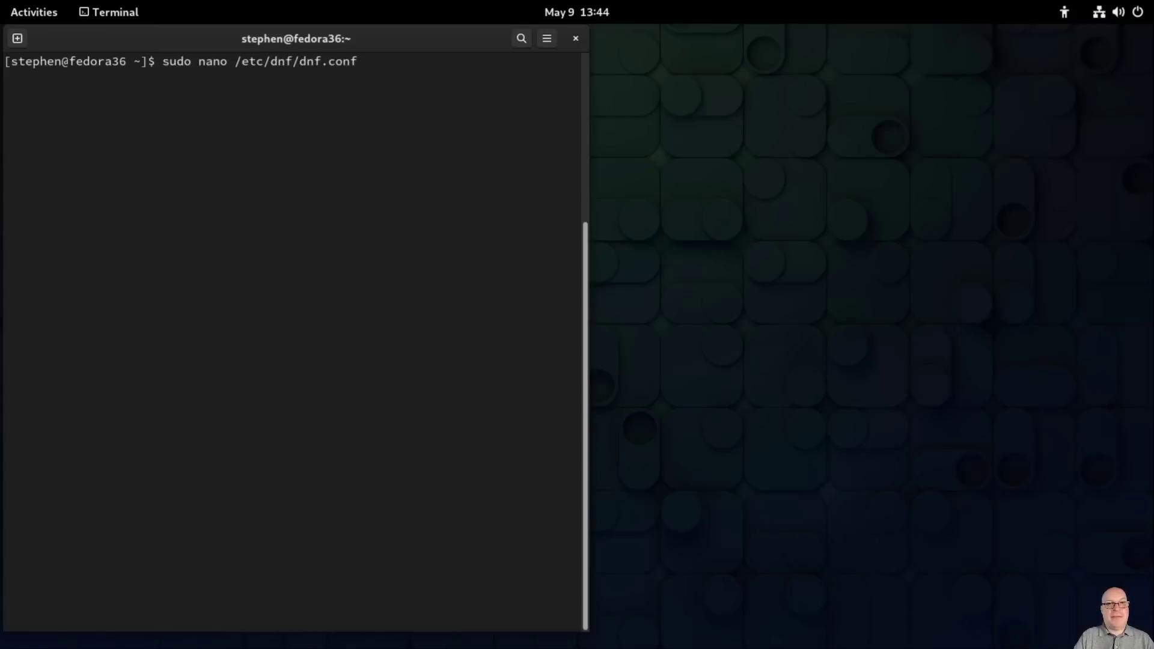
key("Return")
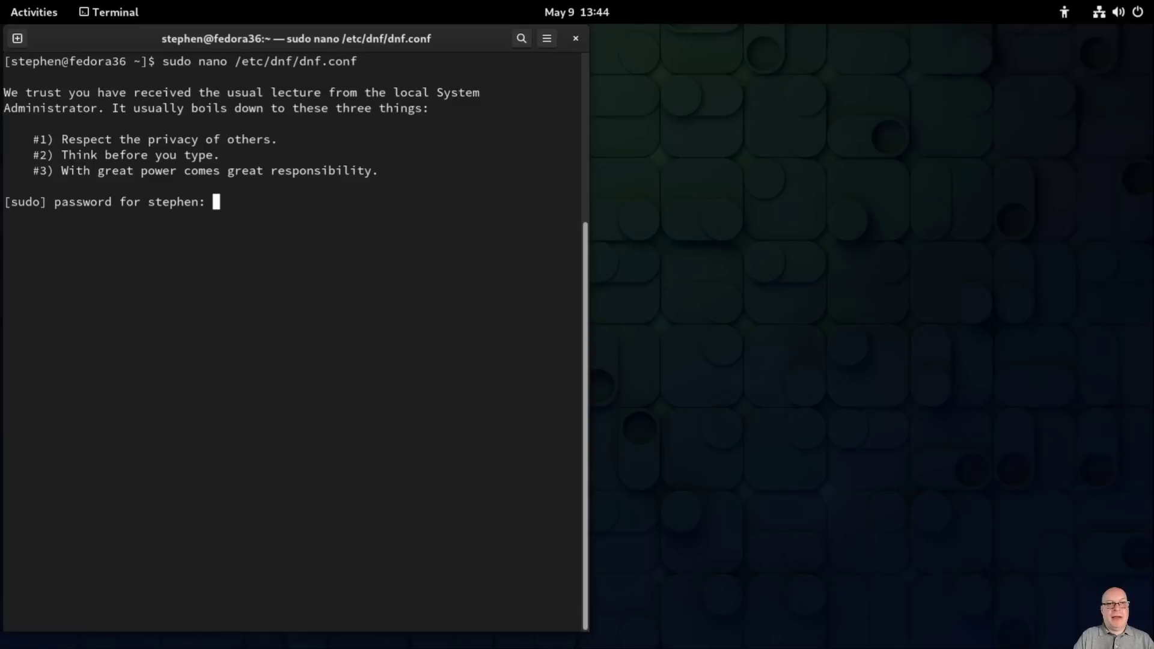
key("Return")
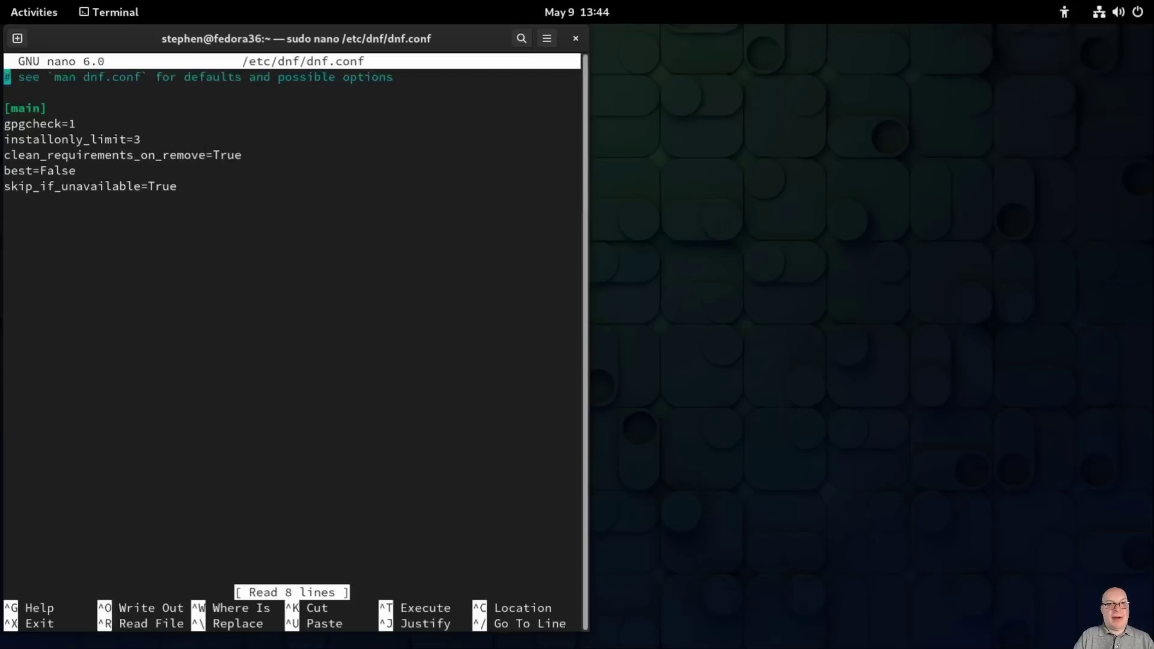
key("Down")
key("Down")
key("Down")
key("Down")
key("Down")
key("Down")
key("Down")
key("Down")
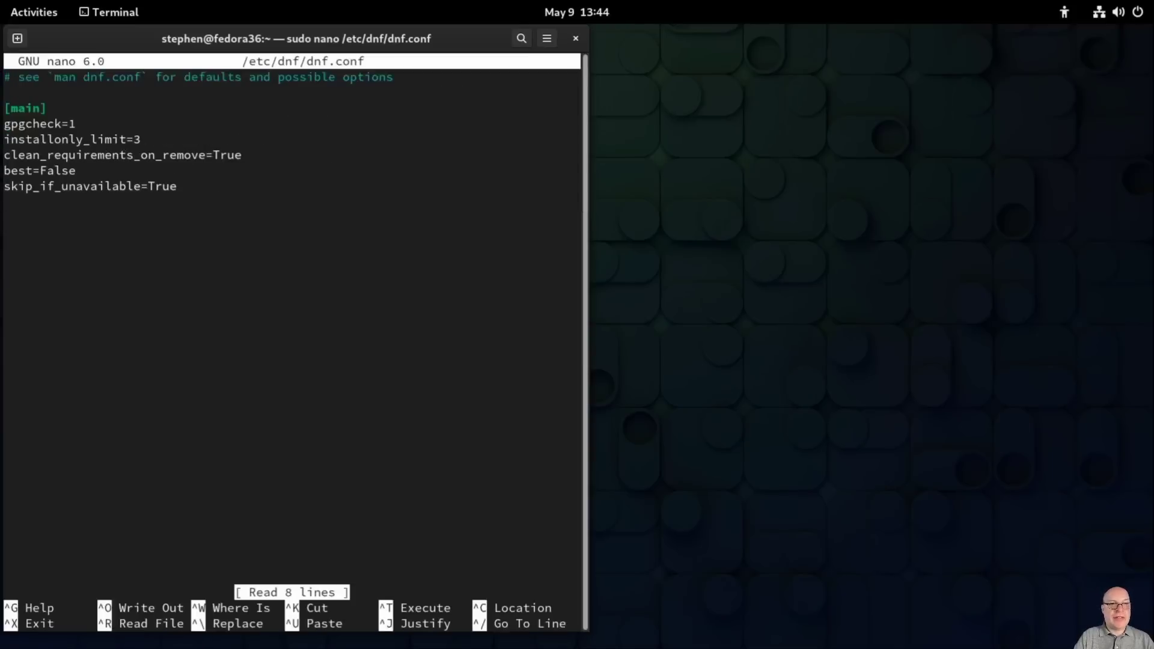
type("ma")
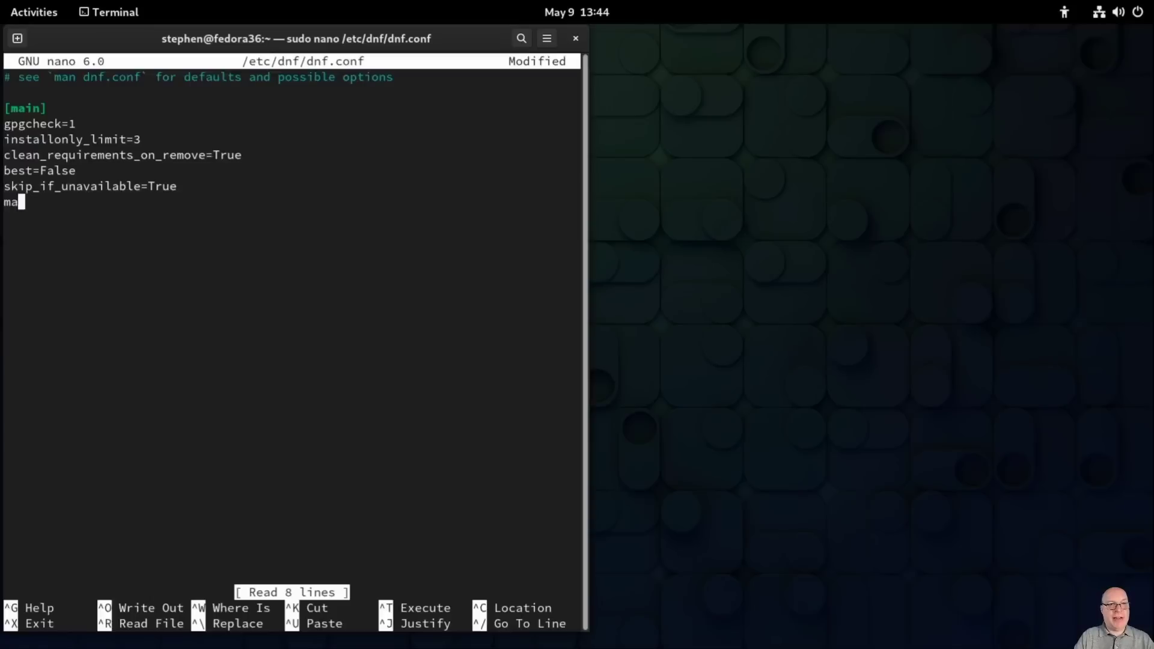
type("x_parallel_")
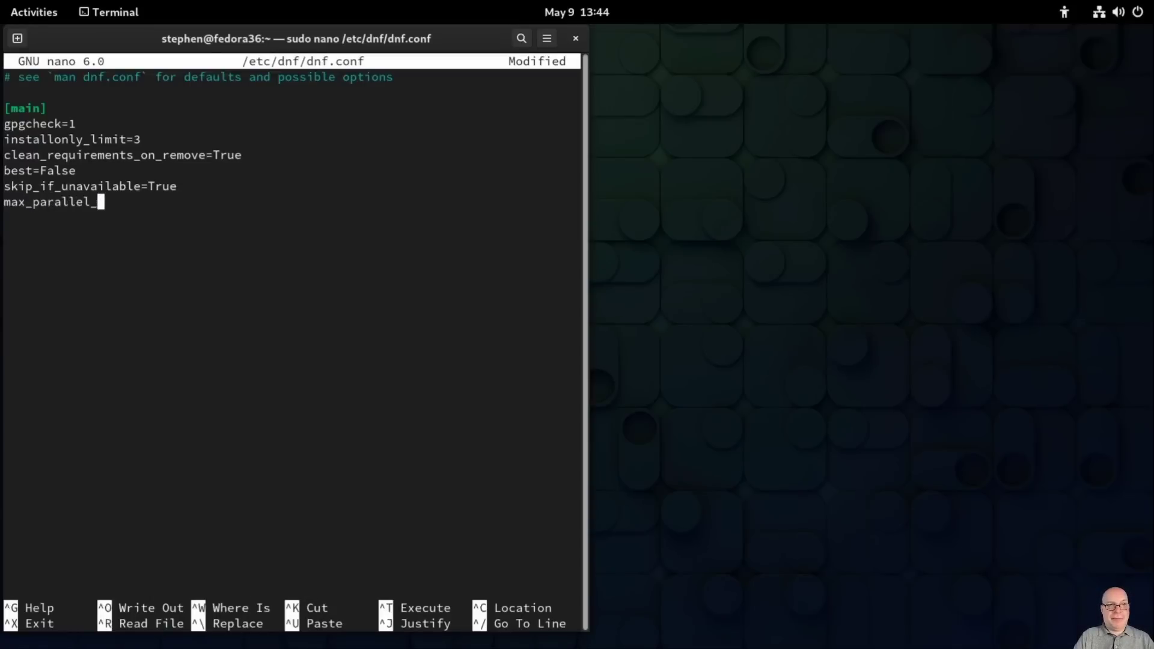
type("downloads")
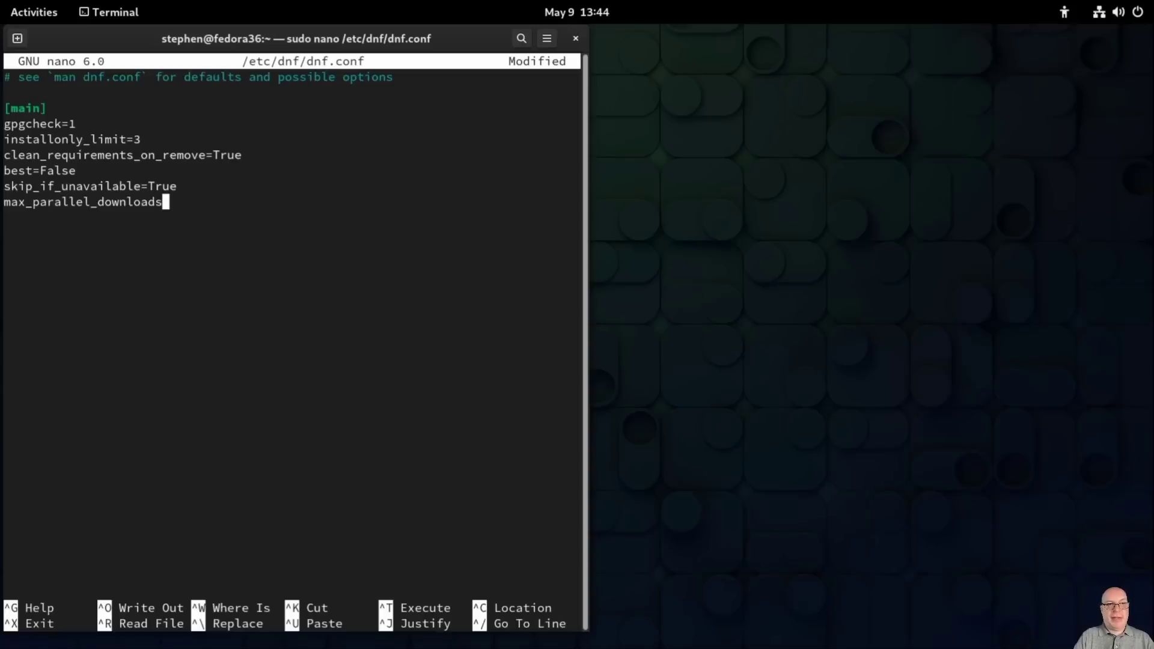
type("=10")
key("Return")
key("ctrl+x")
key("y")
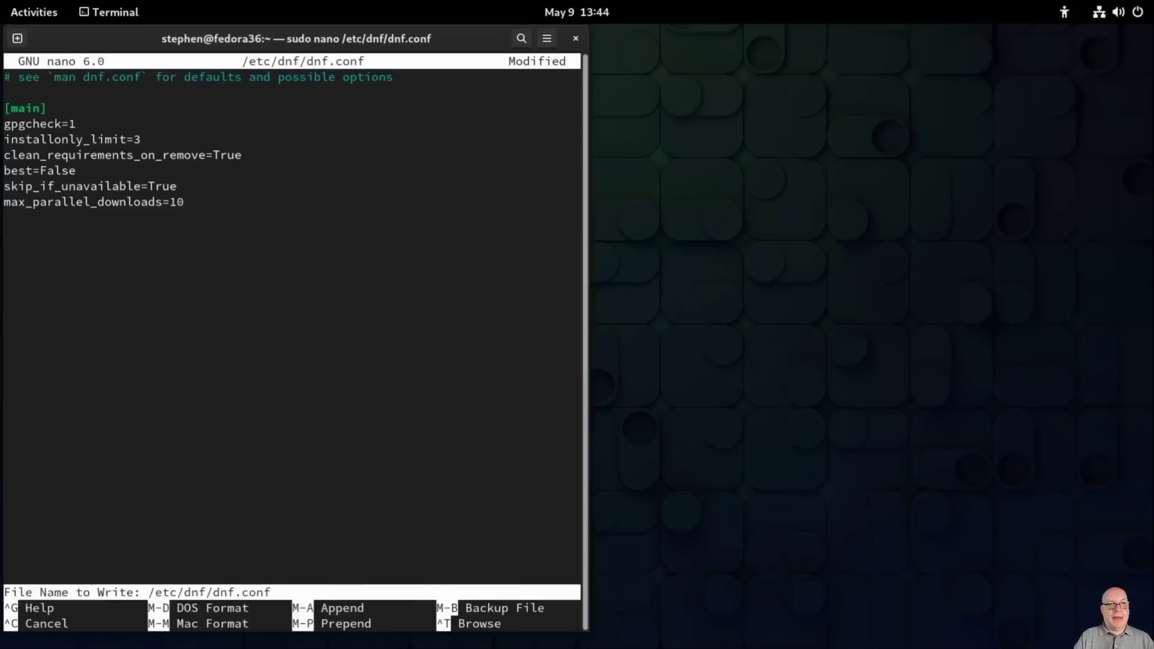
key("Return")
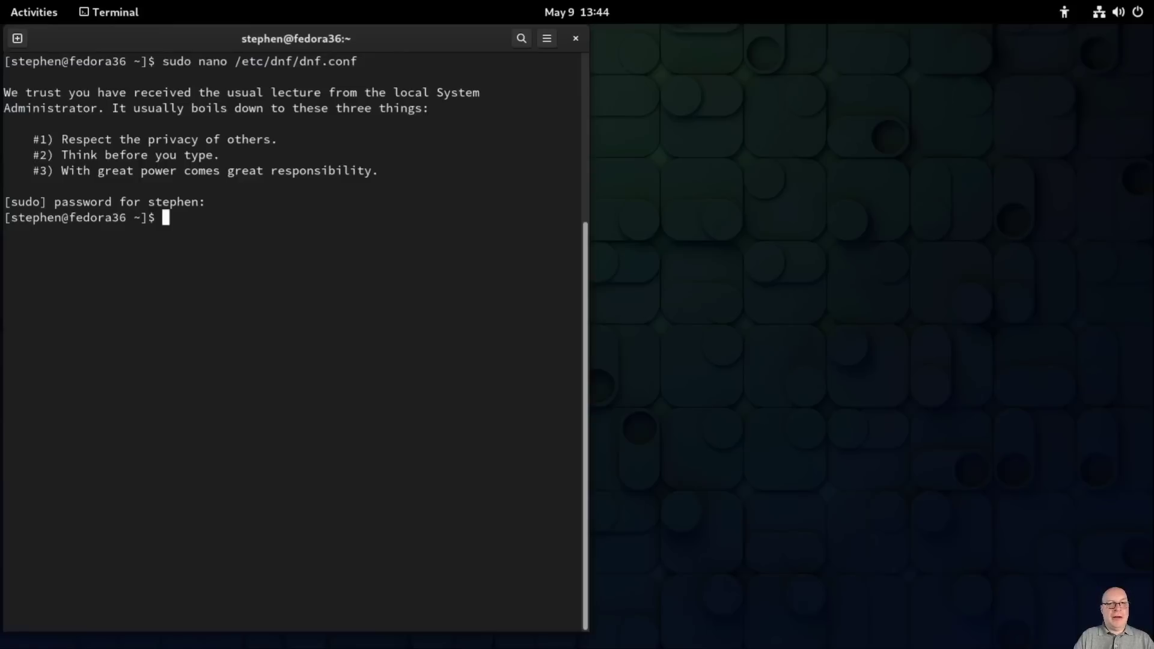
key("ctrl+l")
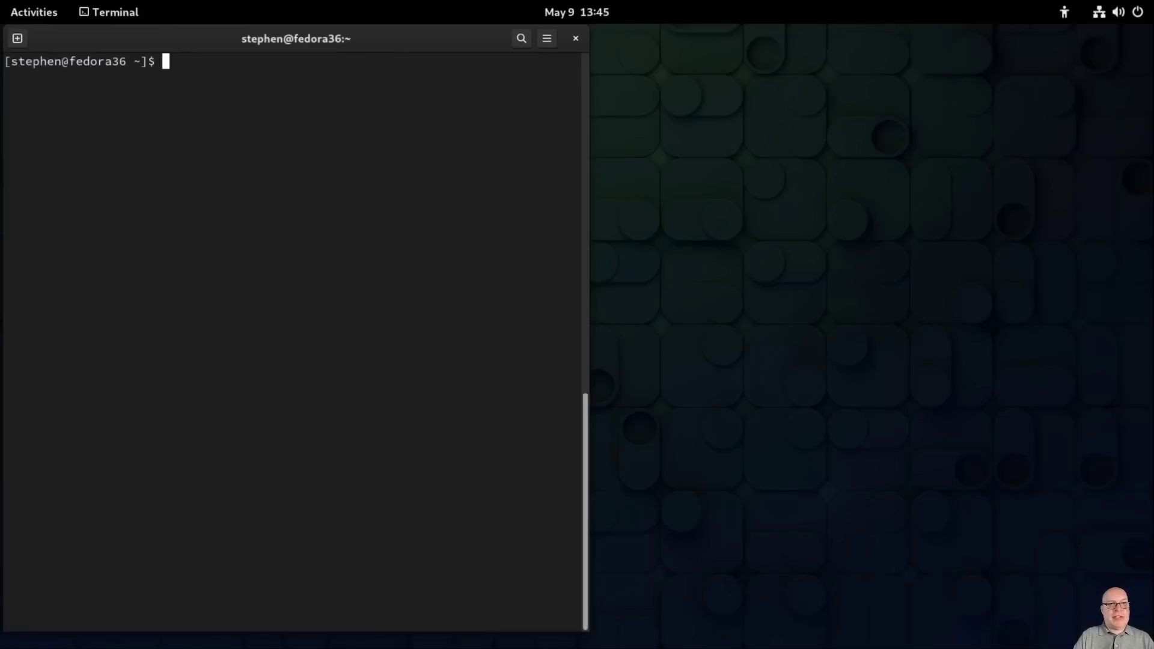
Step: Open Firefox, close its Privacy Notice tab, and fit the window to the right half
key("super")
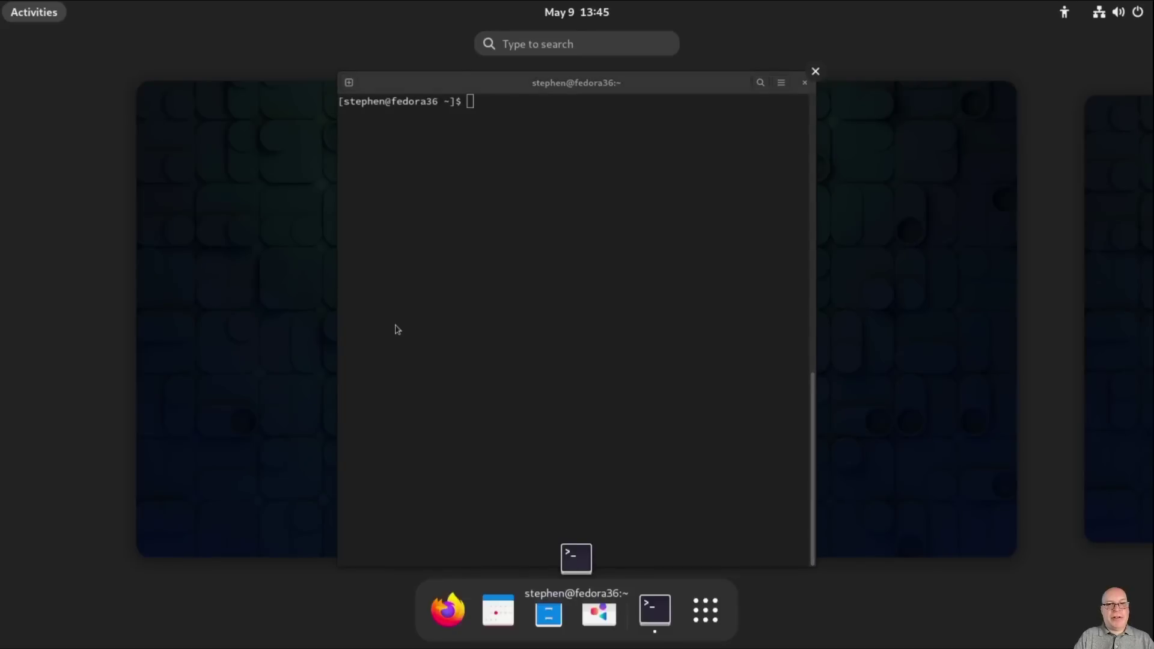
key("super")
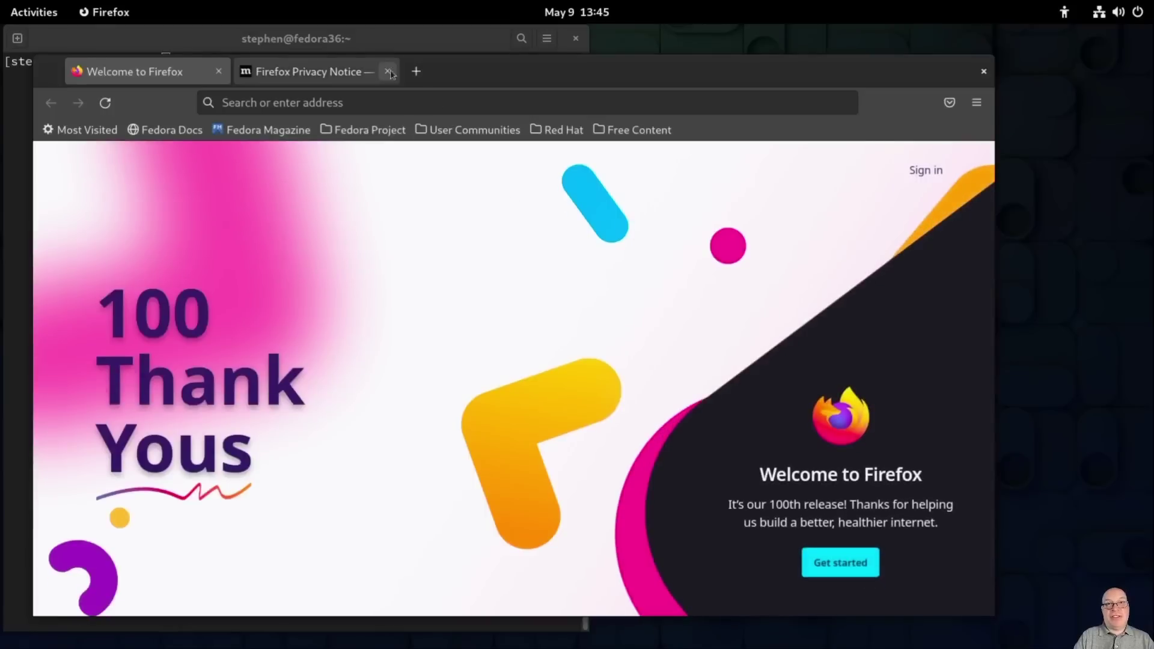
left_click(388, 72)
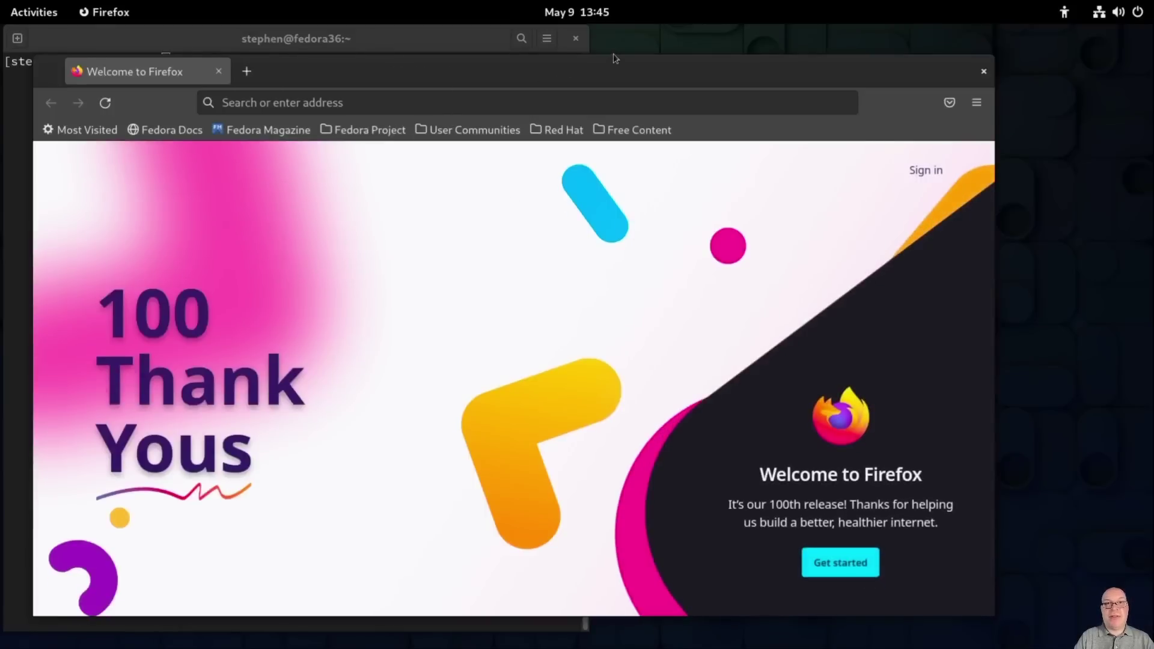
left_click_drag(613, 55, 613, 28)
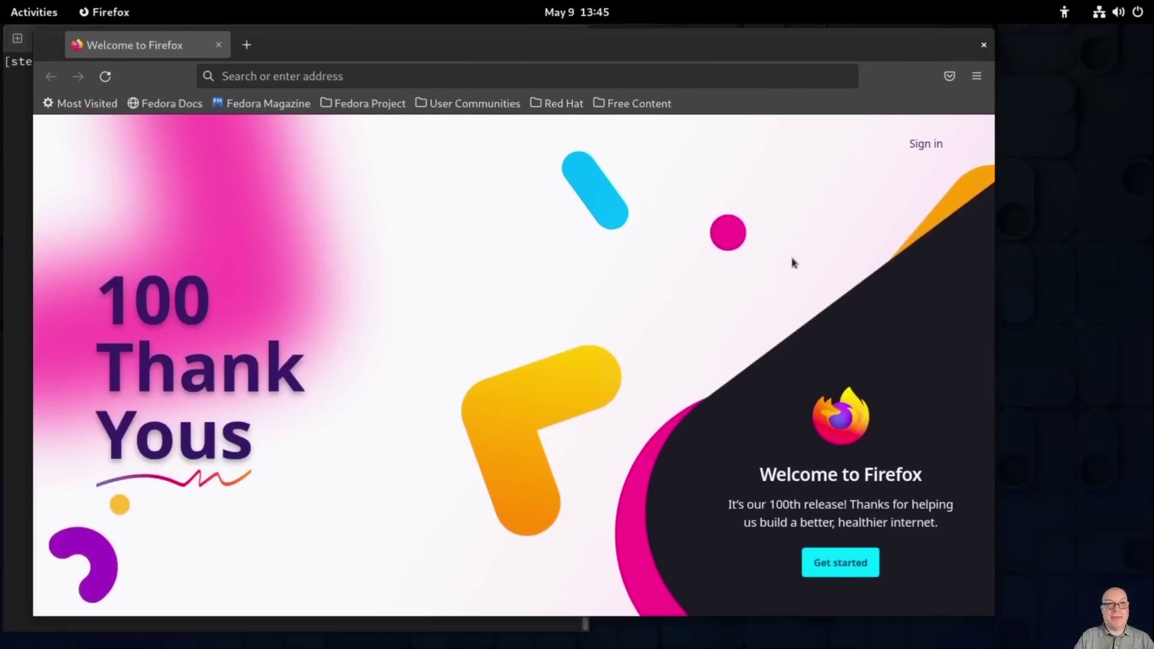
left_click_drag(991, 284, 595, 278)
left_click_drag(391, 51, 939, 37)
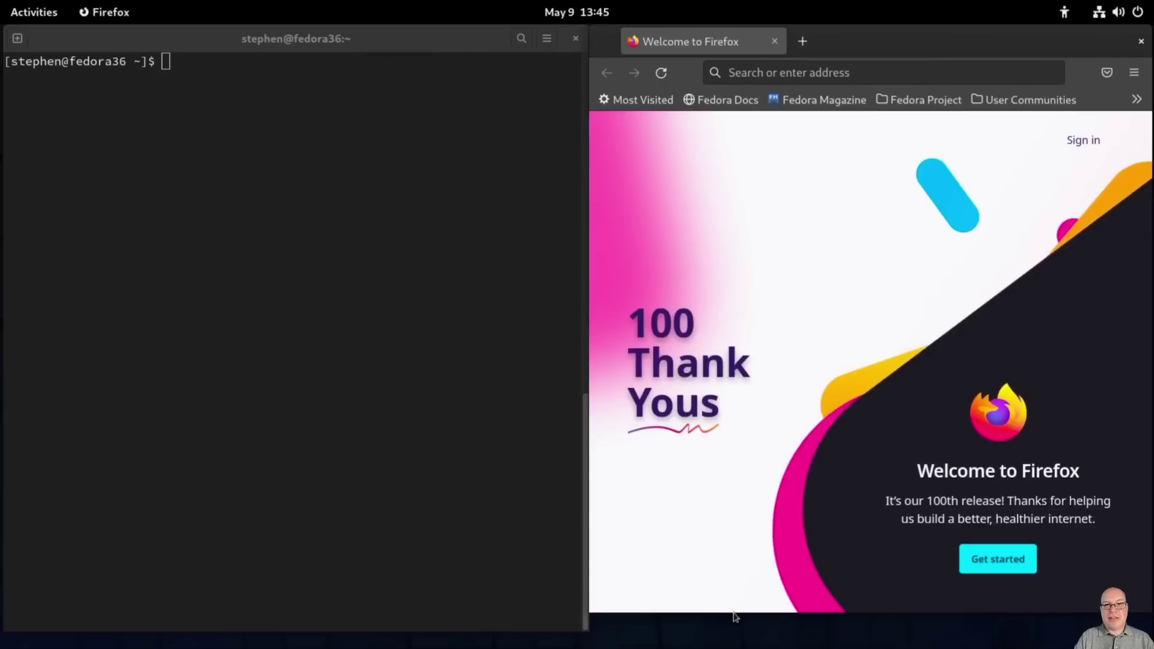
left_click_drag(733, 609, 733, 627)
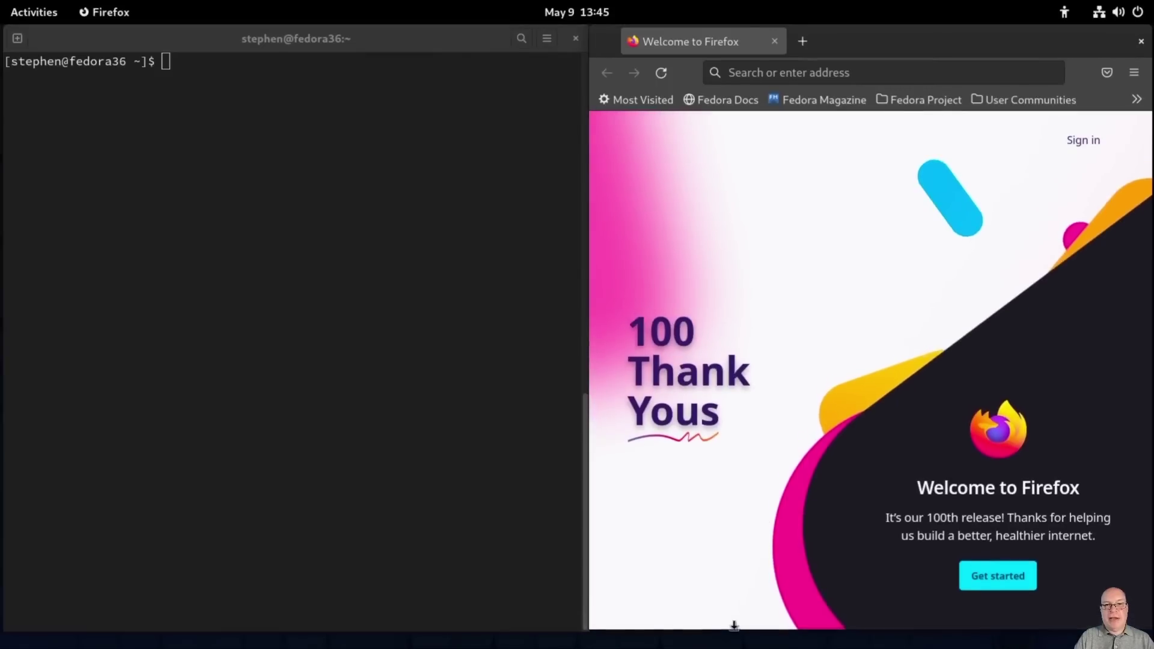
left_click(810, 72)
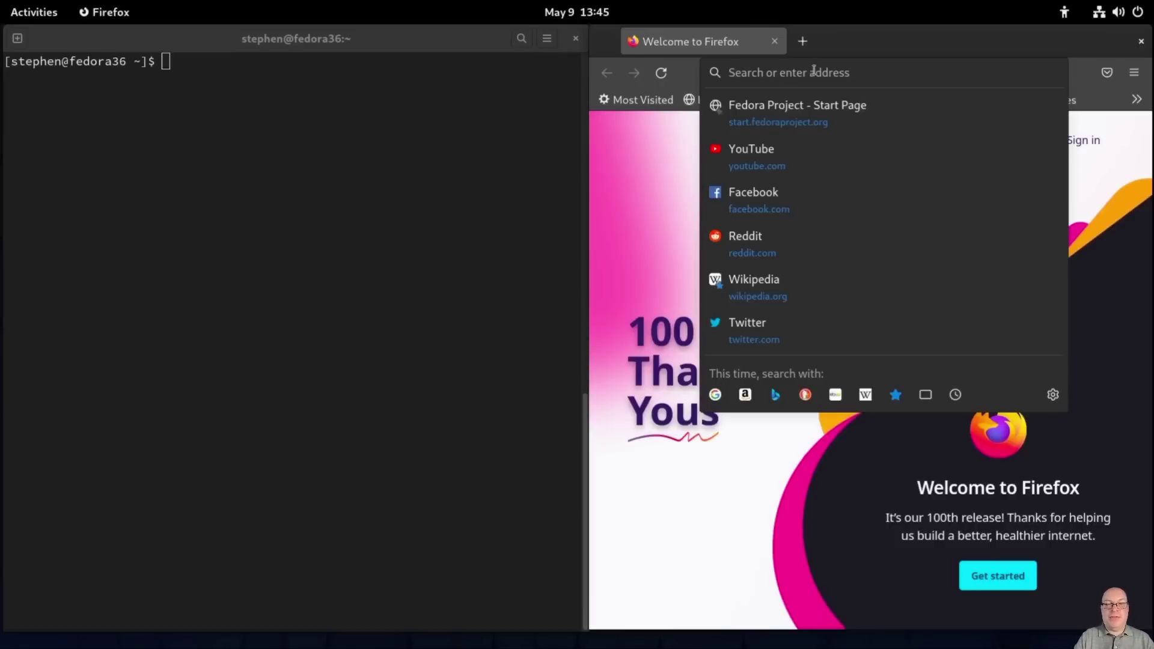
type("http")
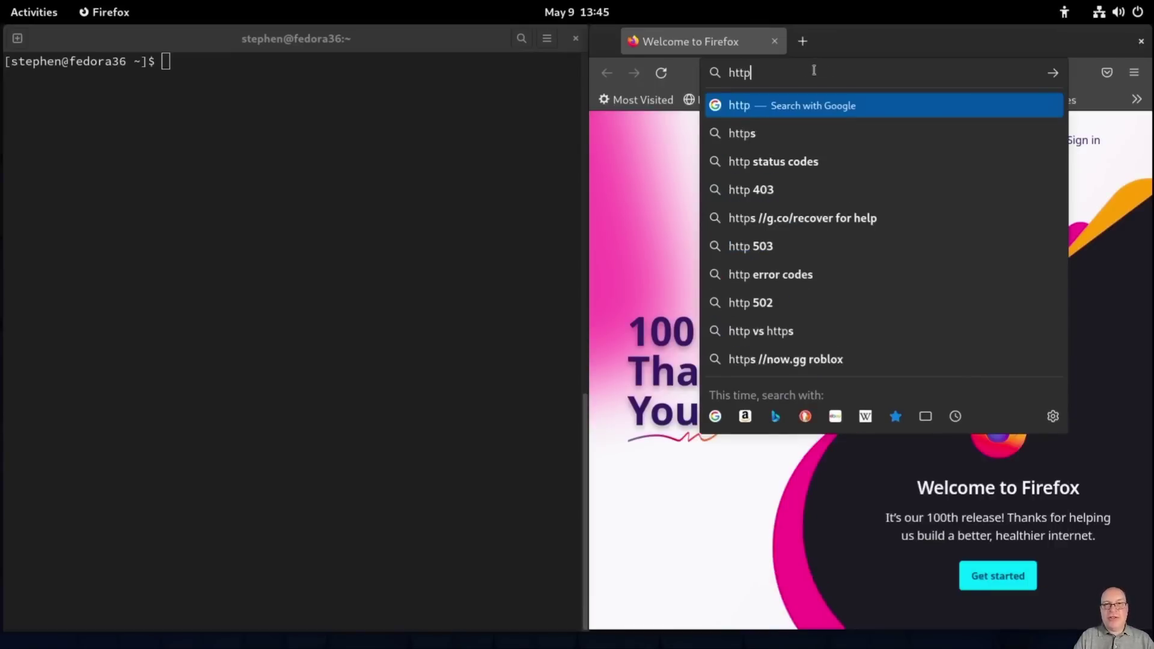
type("s://")
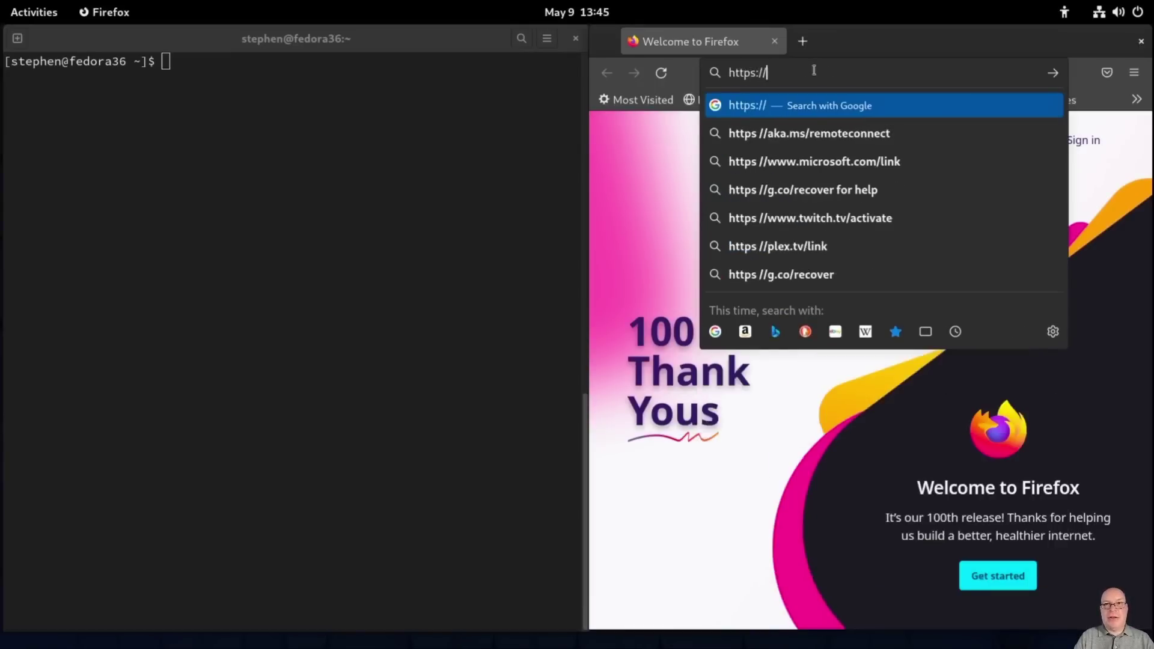
type("rpmfusion")
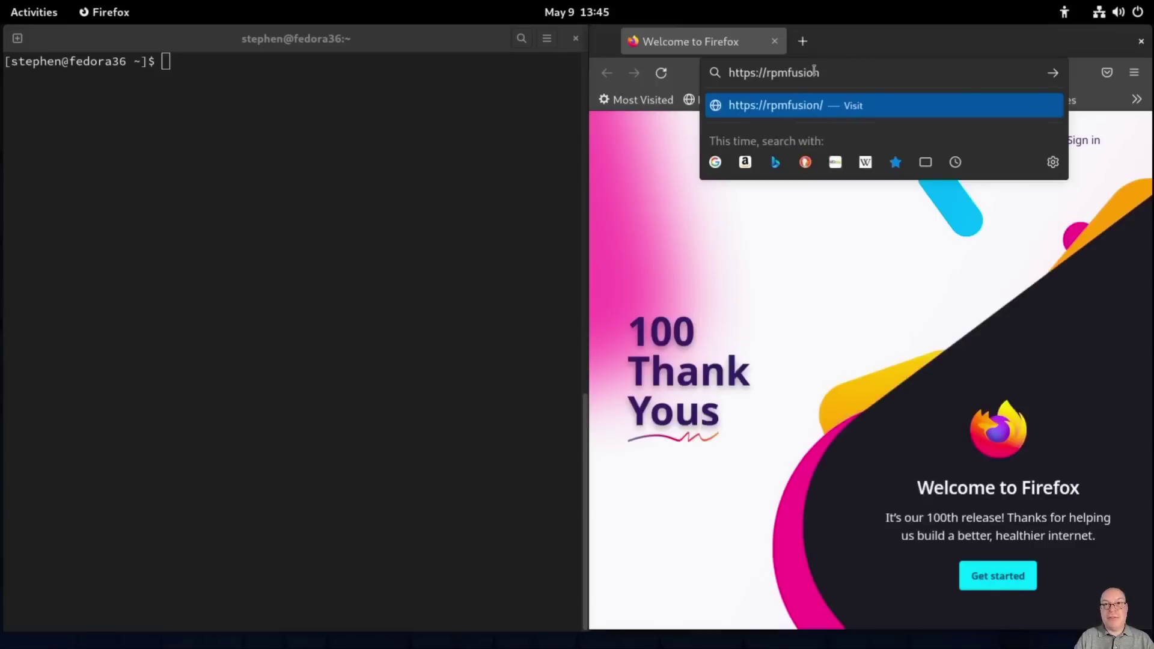
type(".org")
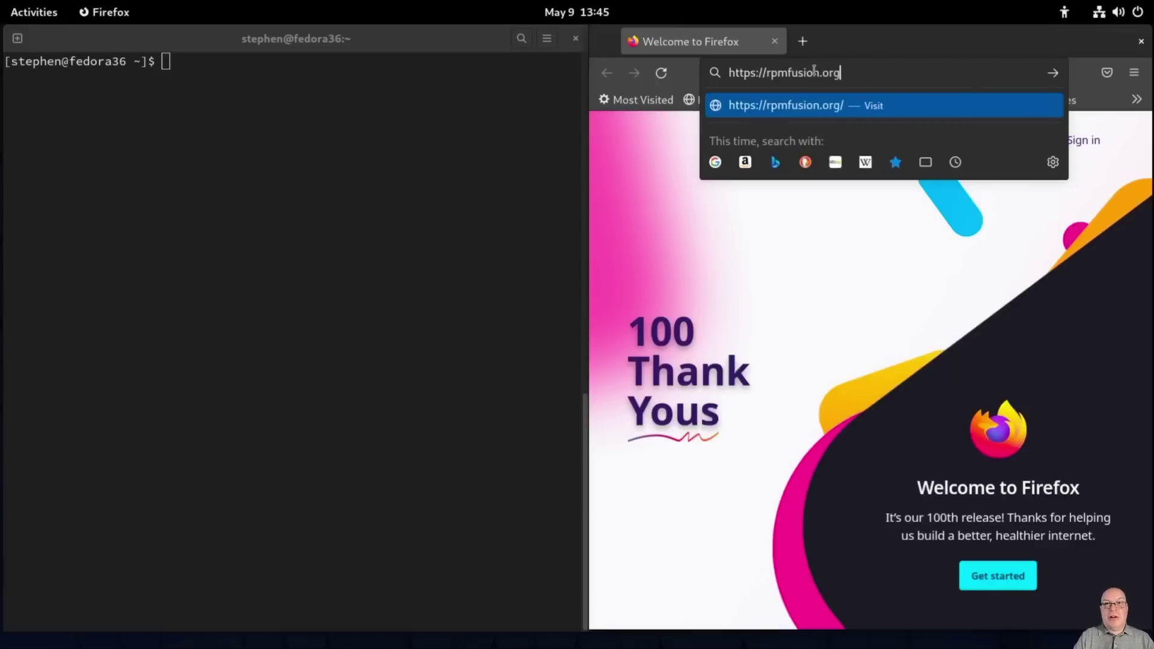
type("/Con")
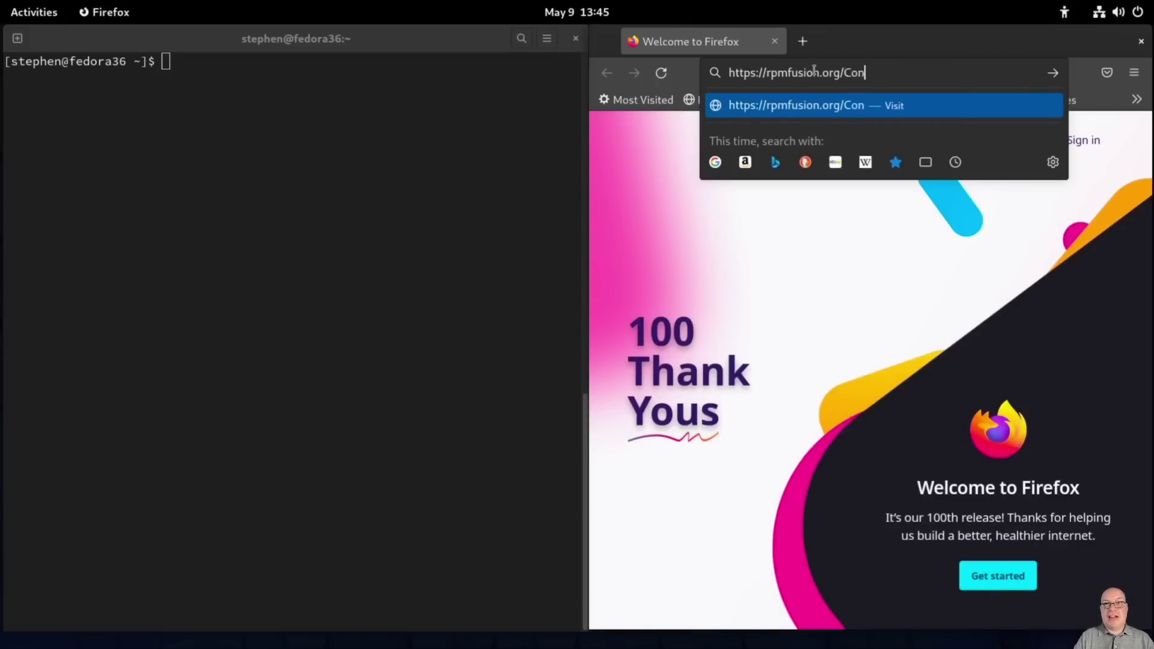
type("figuration")
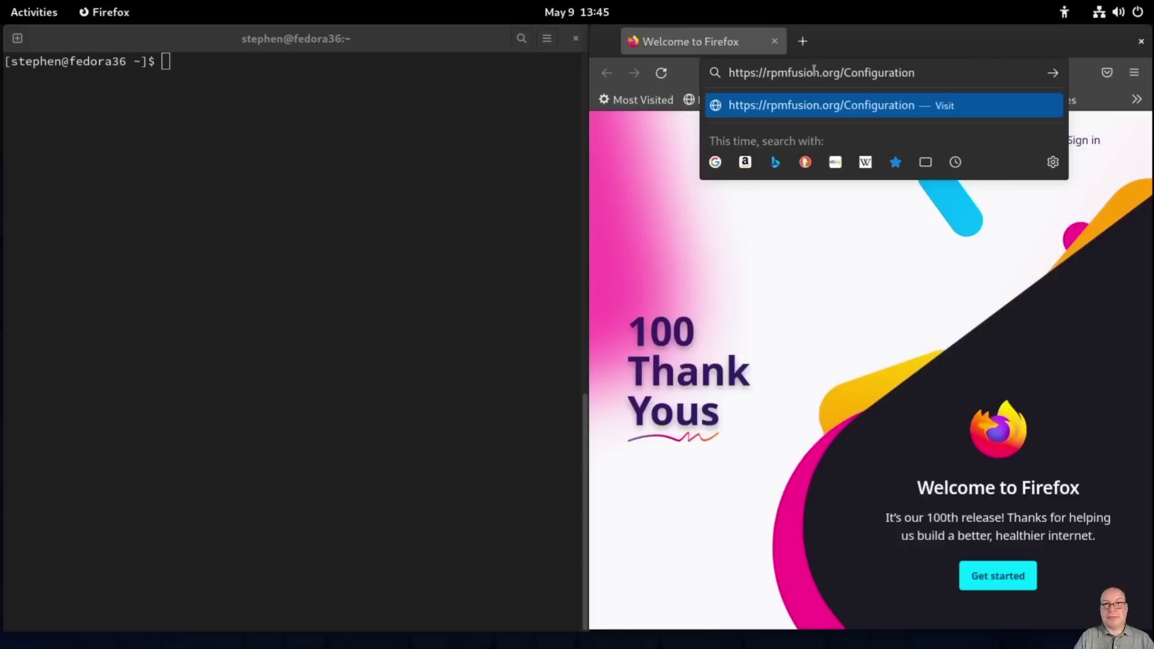
key("Return")
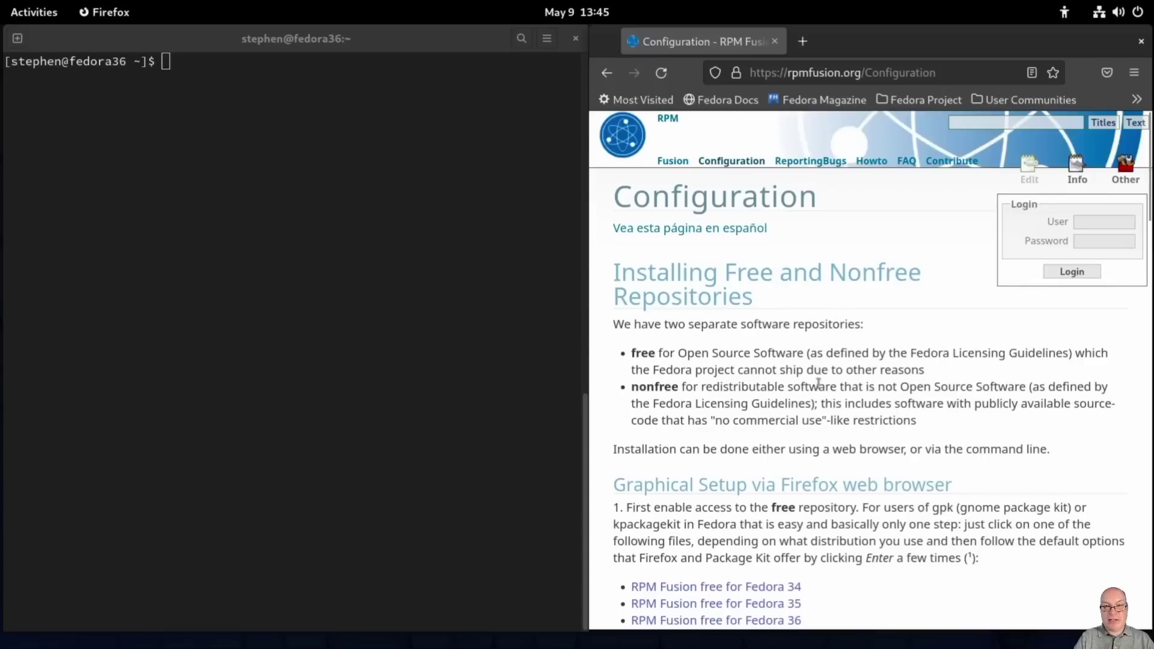
Step: Copy the page's Fedora dnf command for the free and nonfree repos and run it in Terminal
scroll(815, 386, "down", 5)
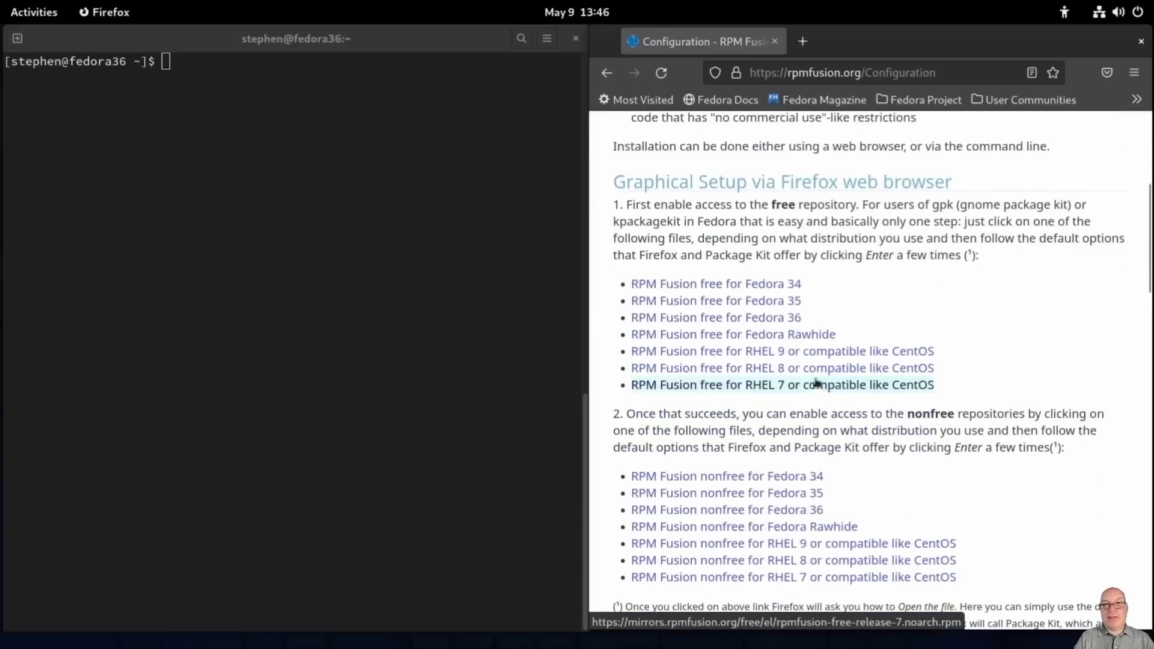
scroll(926, 344, "down", 3)
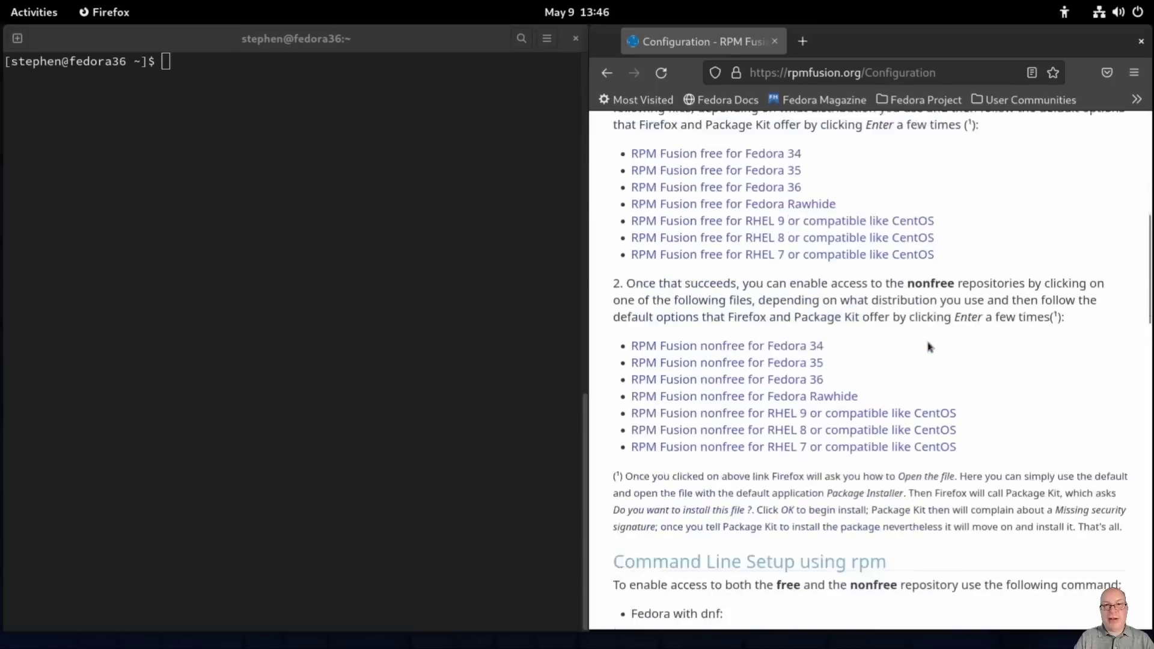
scroll(928, 344, "down", 5)
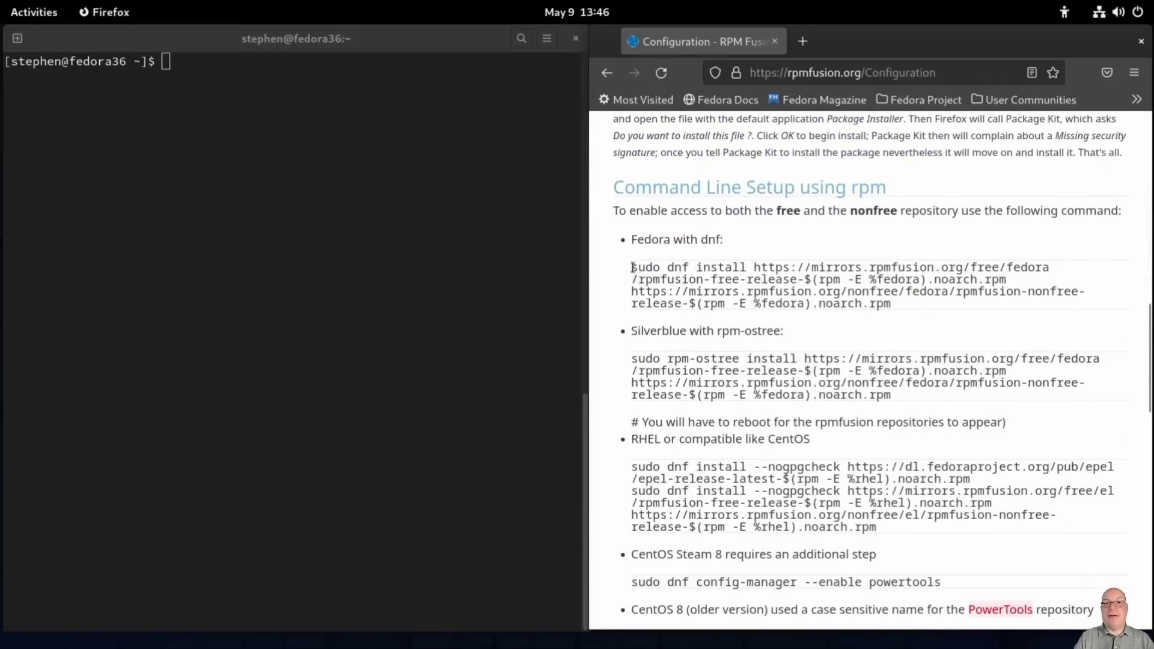
left_click_drag(632, 266, 896, 306)
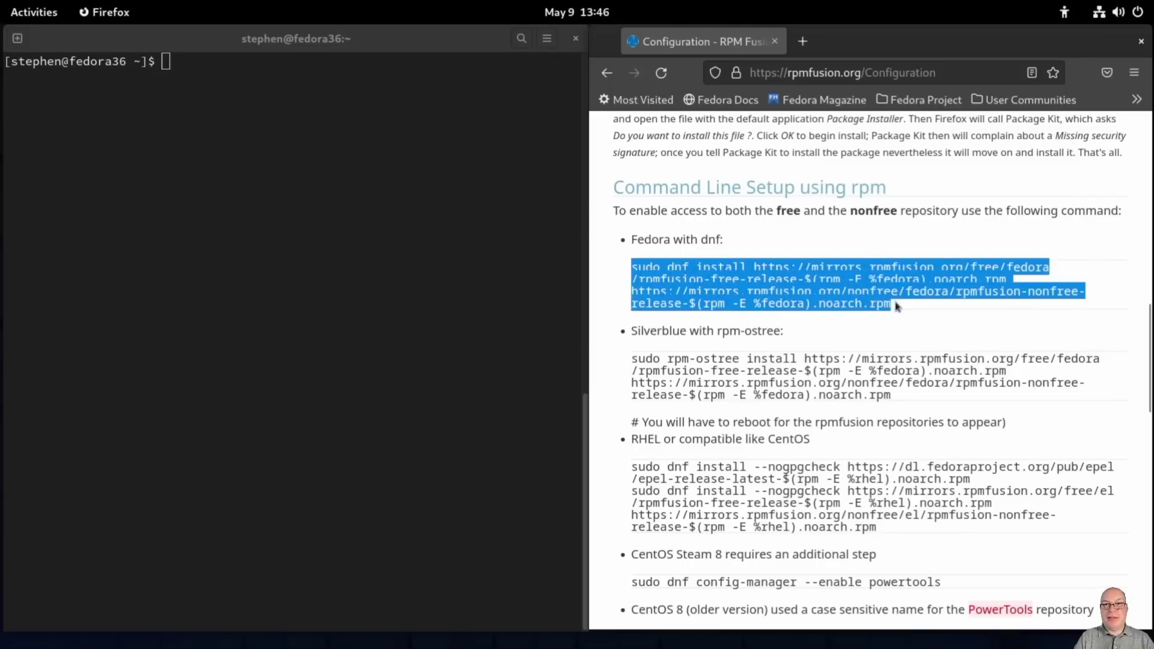
middle_click(186, 80)
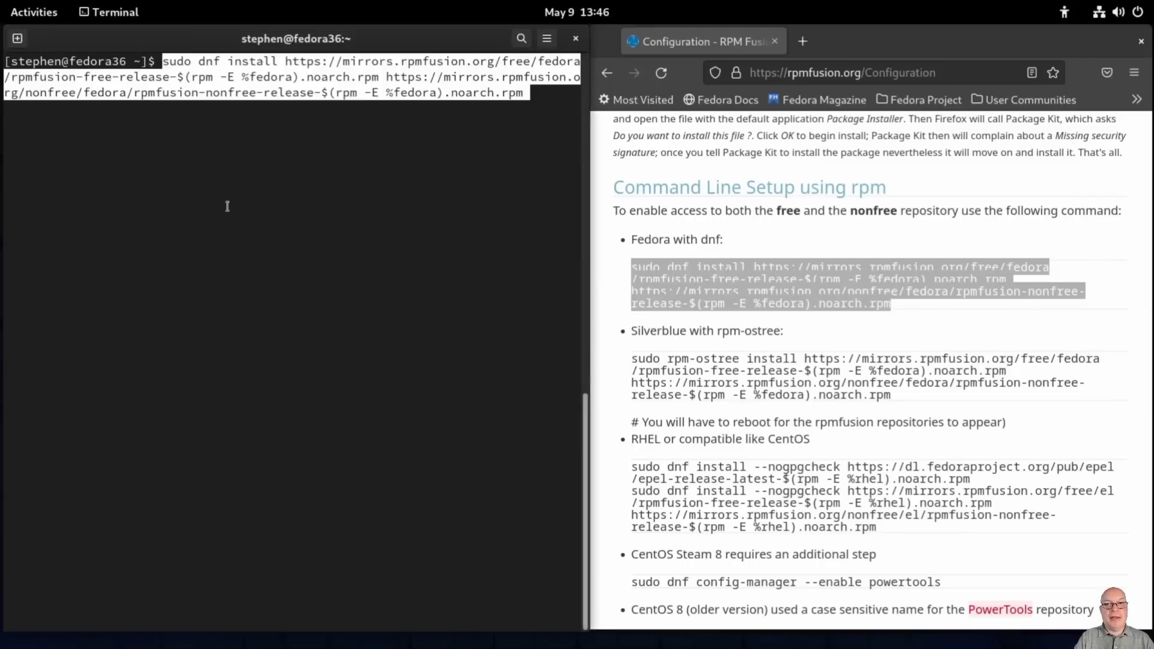
key("Return")
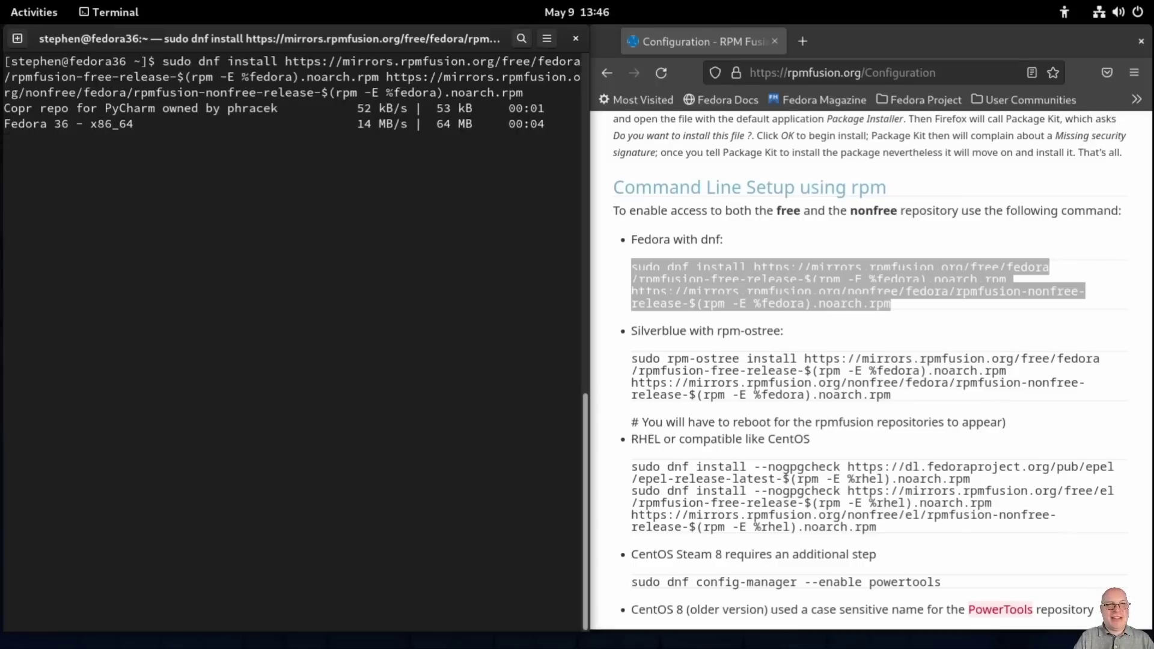
Step: Confirm installing rpmfusion-free-release and rpmfusion-nonfree-release 36-1, then clear the screen
key("Escape")
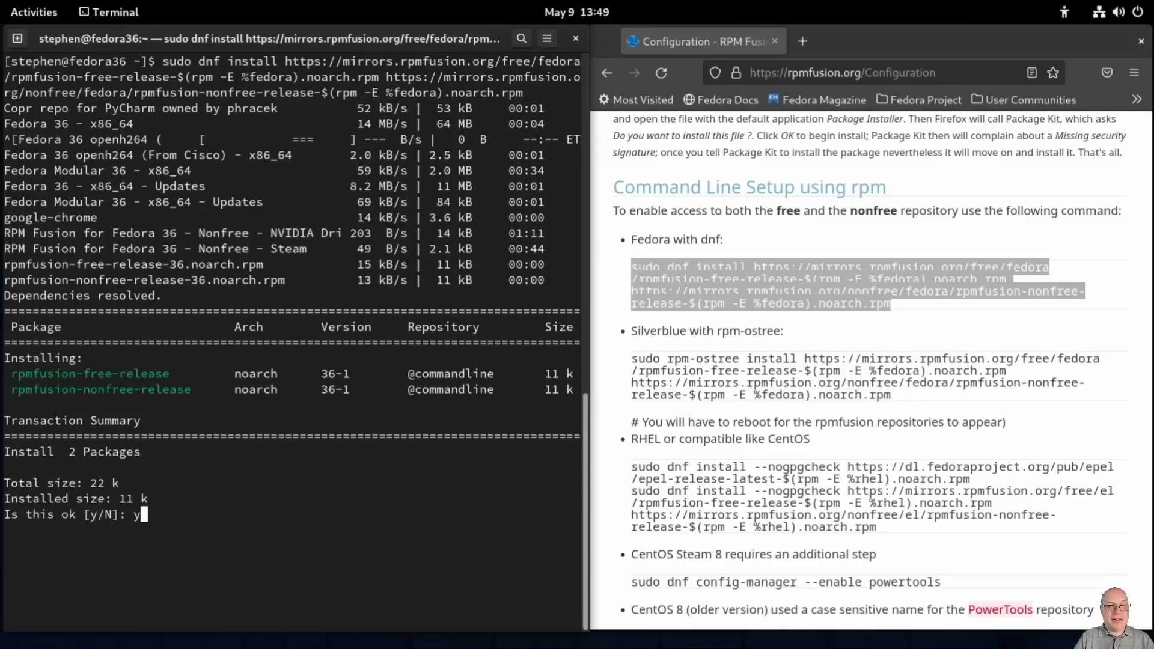
type("y")
key("Return")
type("y")
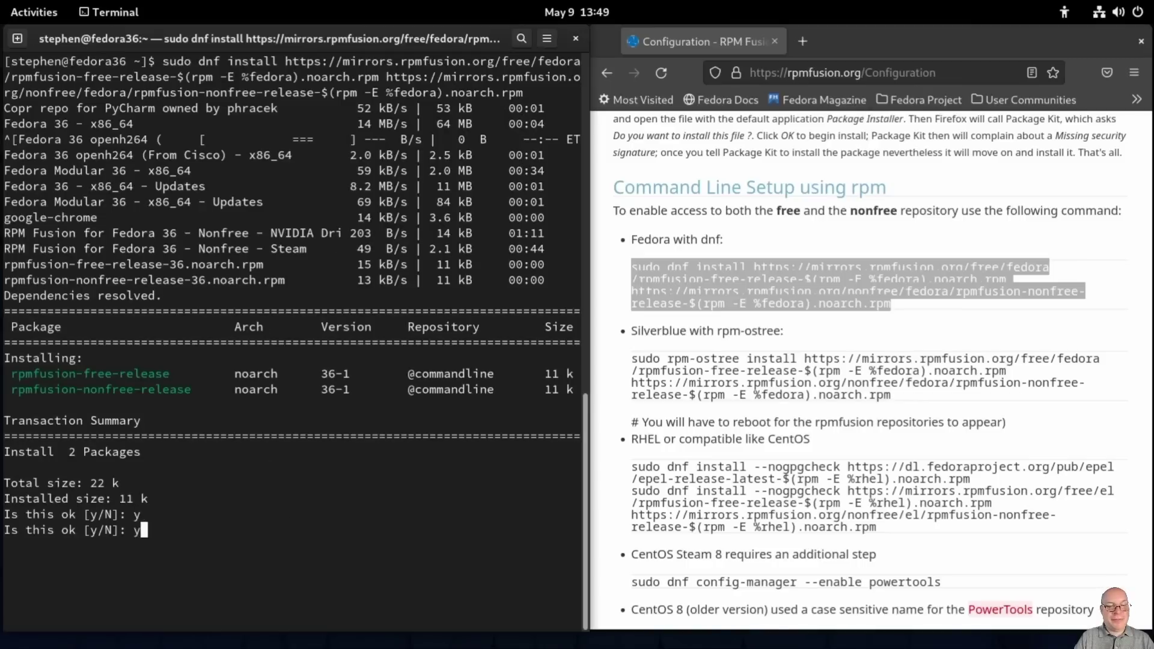
key("Return")
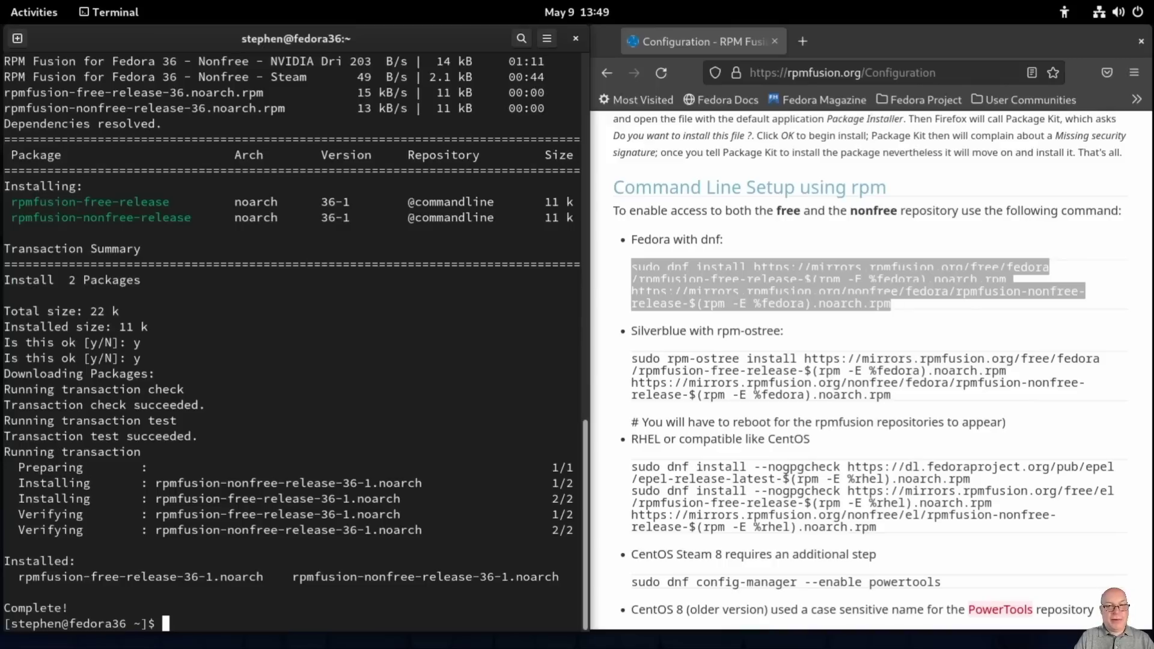
key("ctrl+l")
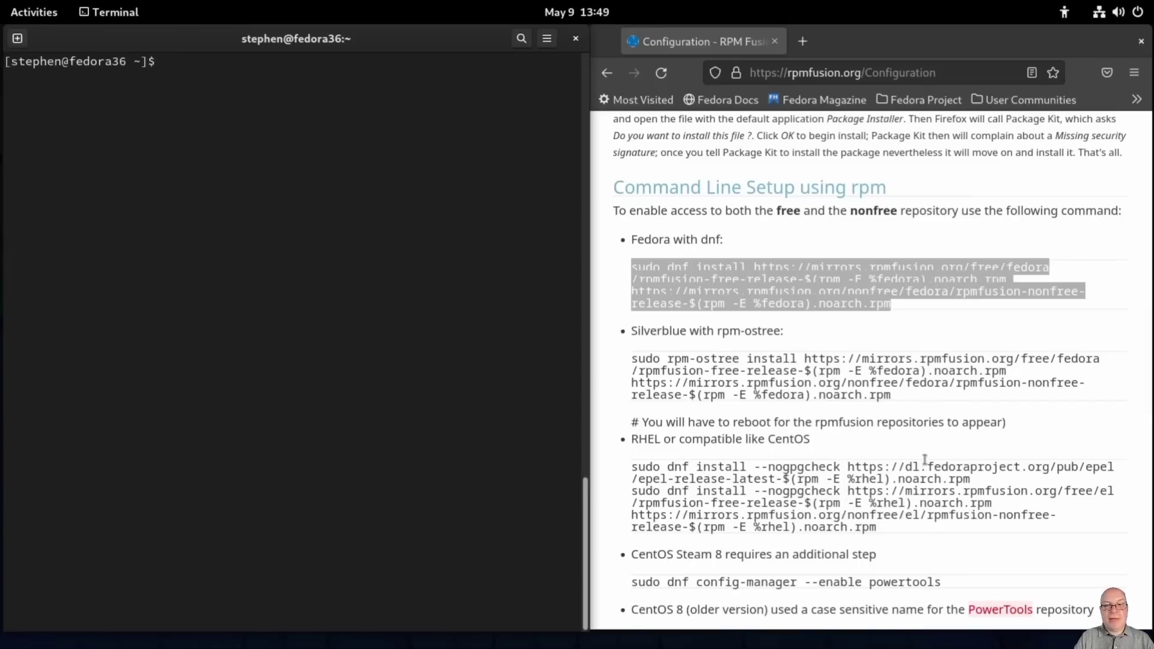
Step: Copy 'sudo dnf groupupdate core' from the guide page and run it in Terminal
scroll(925, 460, "down", 3)
scroll(924, 464, "down", 3)
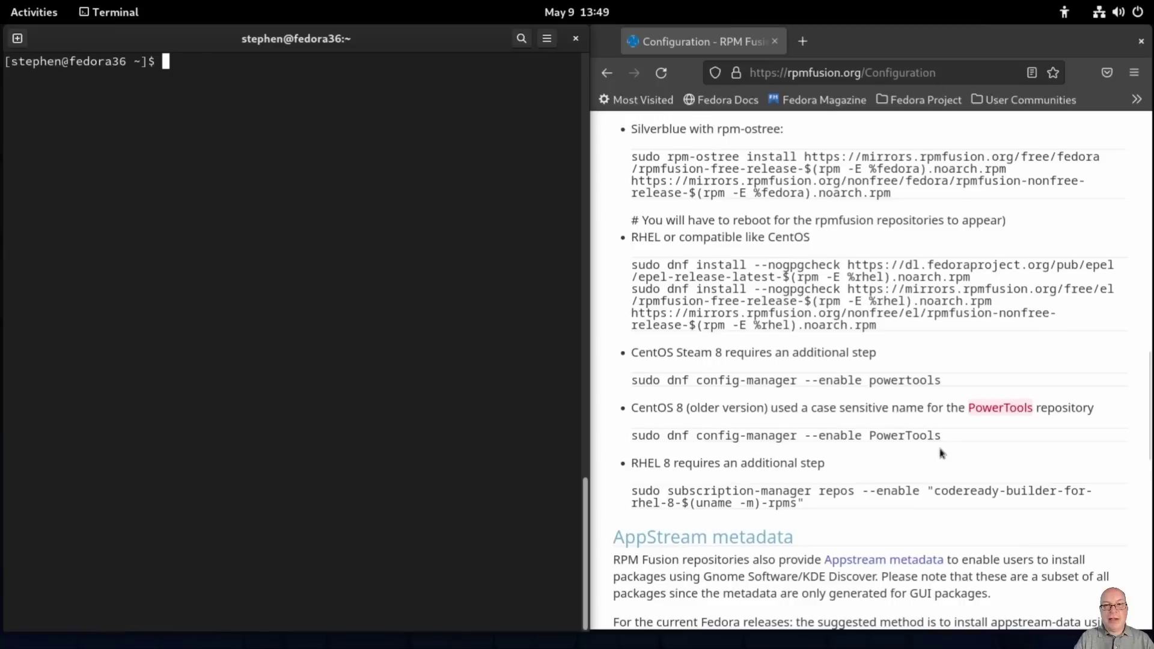
scroll(942, 454, "down", 6)
scroll(942, 453, "down", 9)
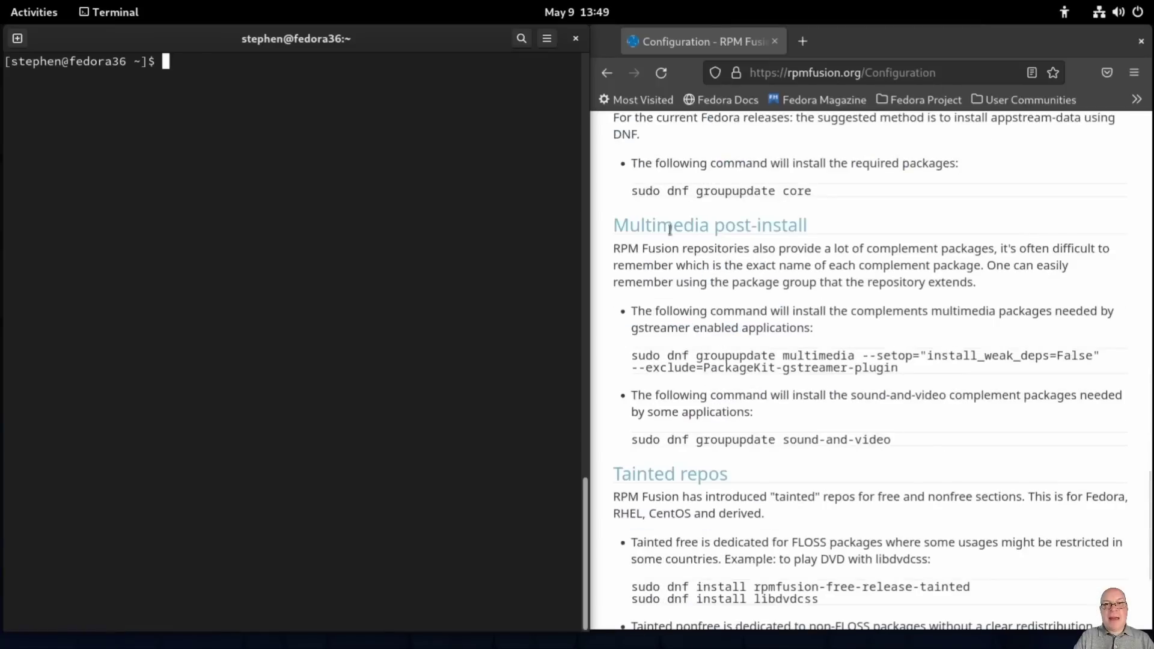
scroll(667, 231, "up", 3)
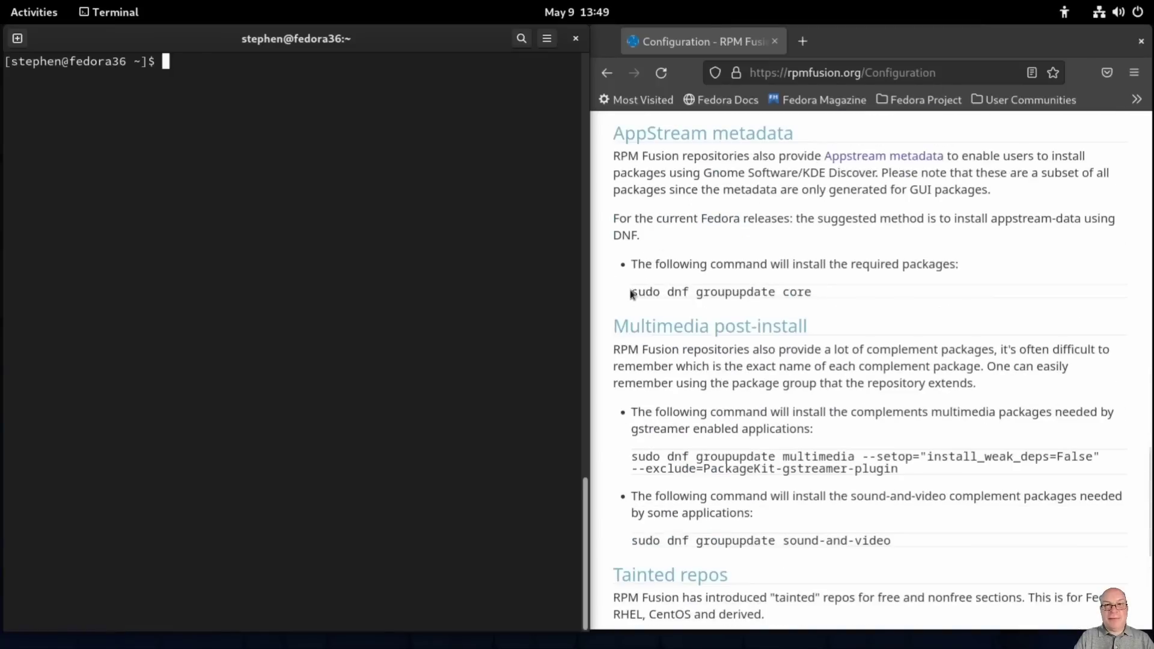
left_click_drag(631, 293, 817, 299)
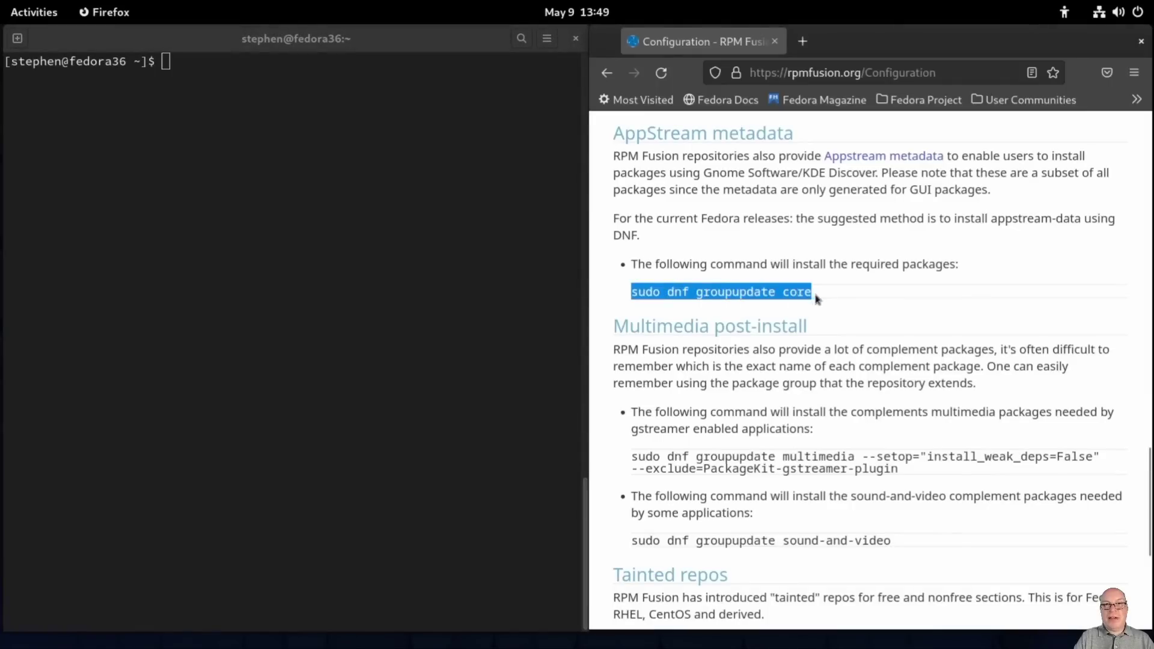
middle_click(181, 84)
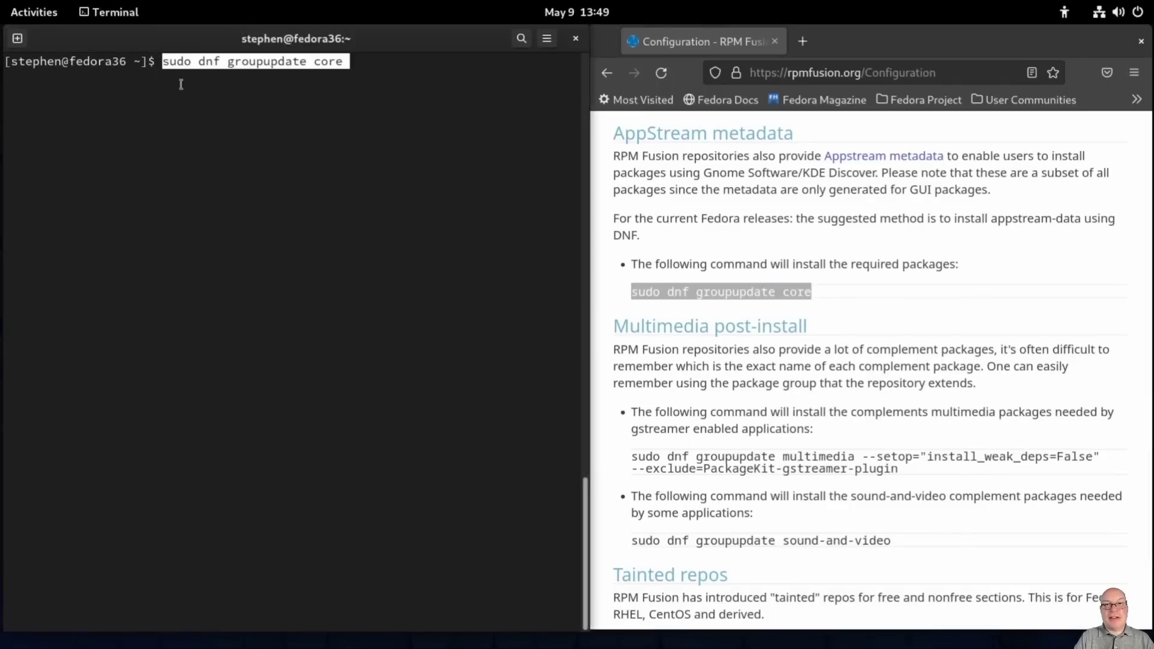
key("Return")
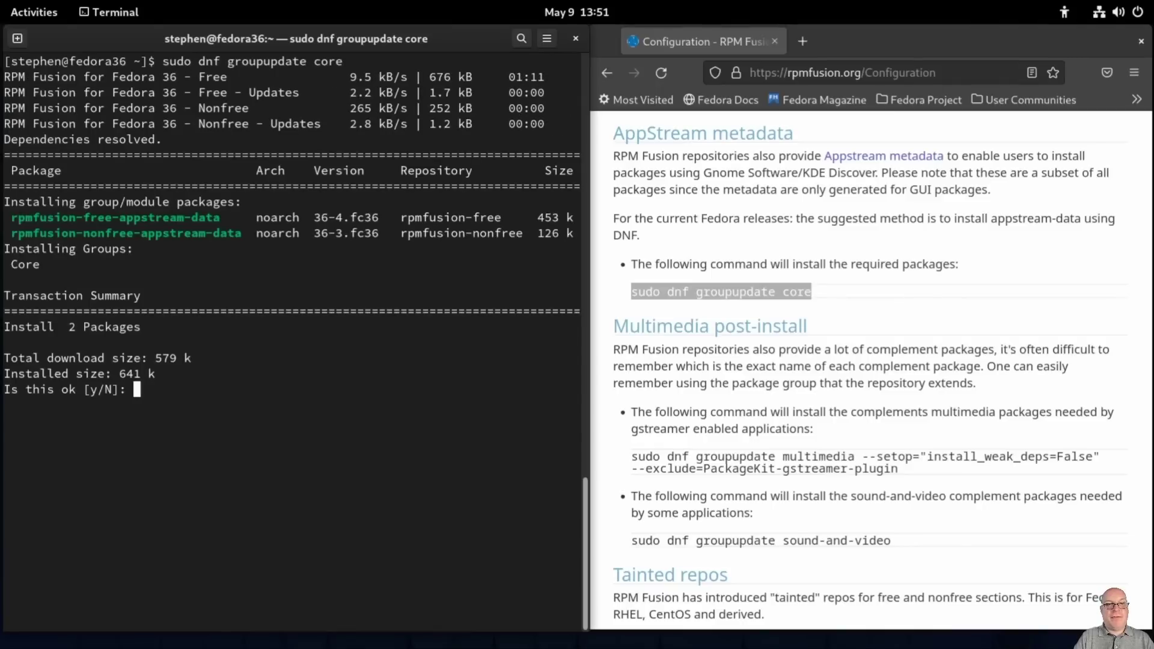
Step: Approve both RPM Fusion appstream-data packages and the free and nonfree signing keys, then clear the terminal
type("y")
key("Return")
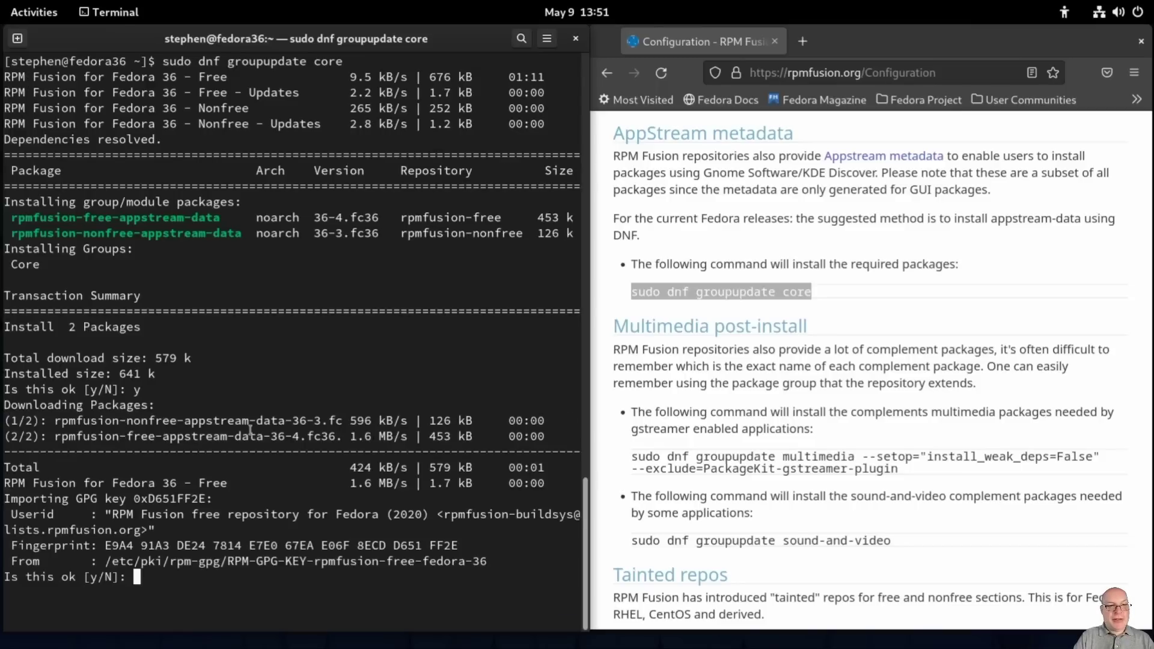
type("y")
key("Return")
type("y")
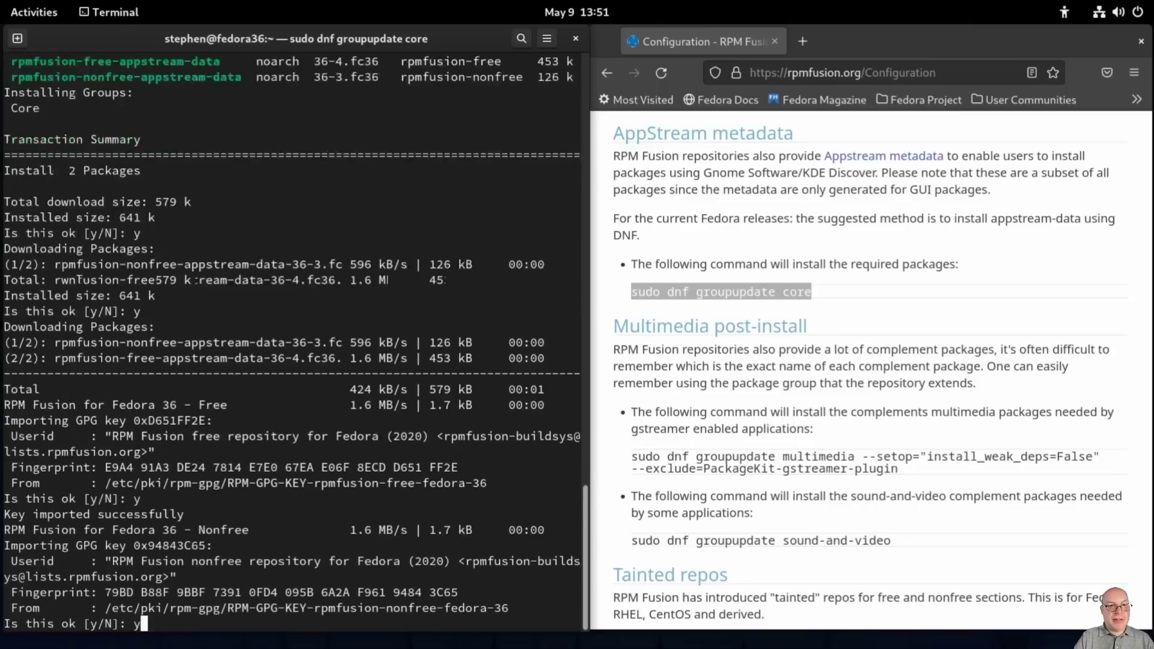
key("Return")
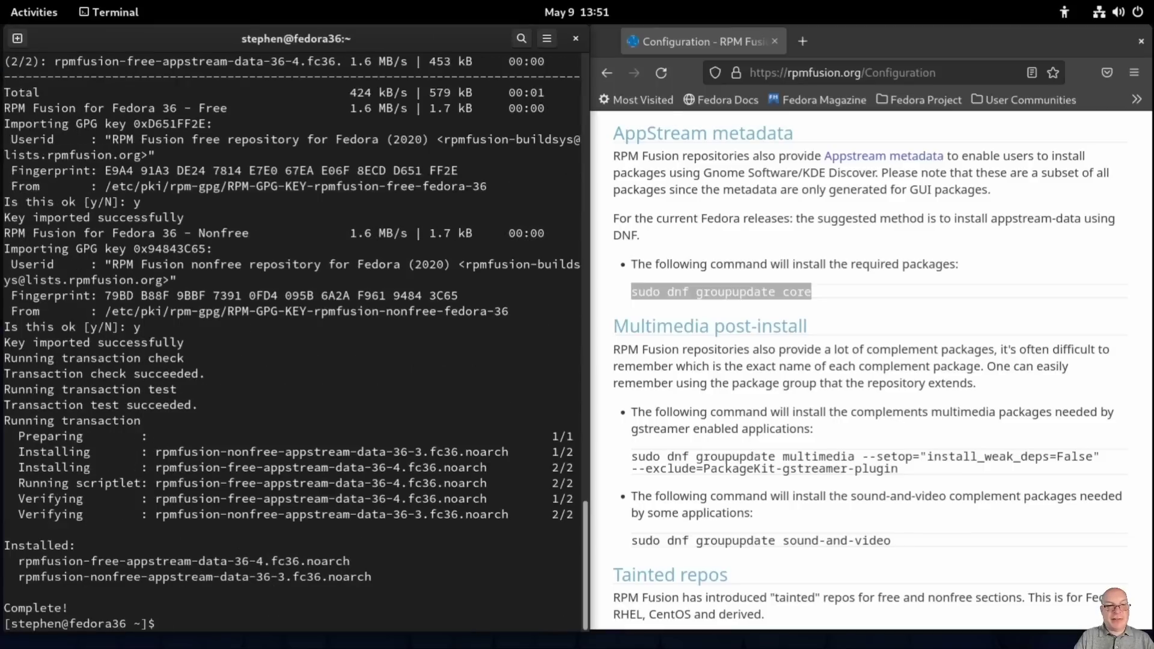
key("ctrl+l")
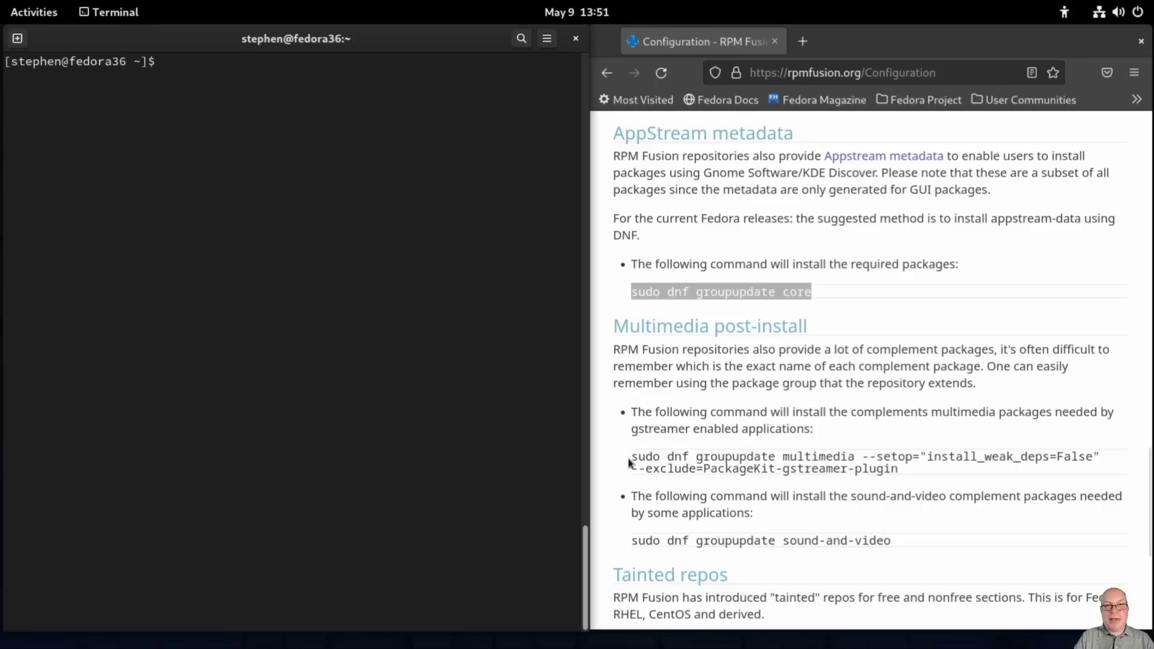
Step: Paste the page's multimedia groupupdate command into Terminal and approve its 51 packages (37 M)
left_click_drag(632, 457, 901, 475)
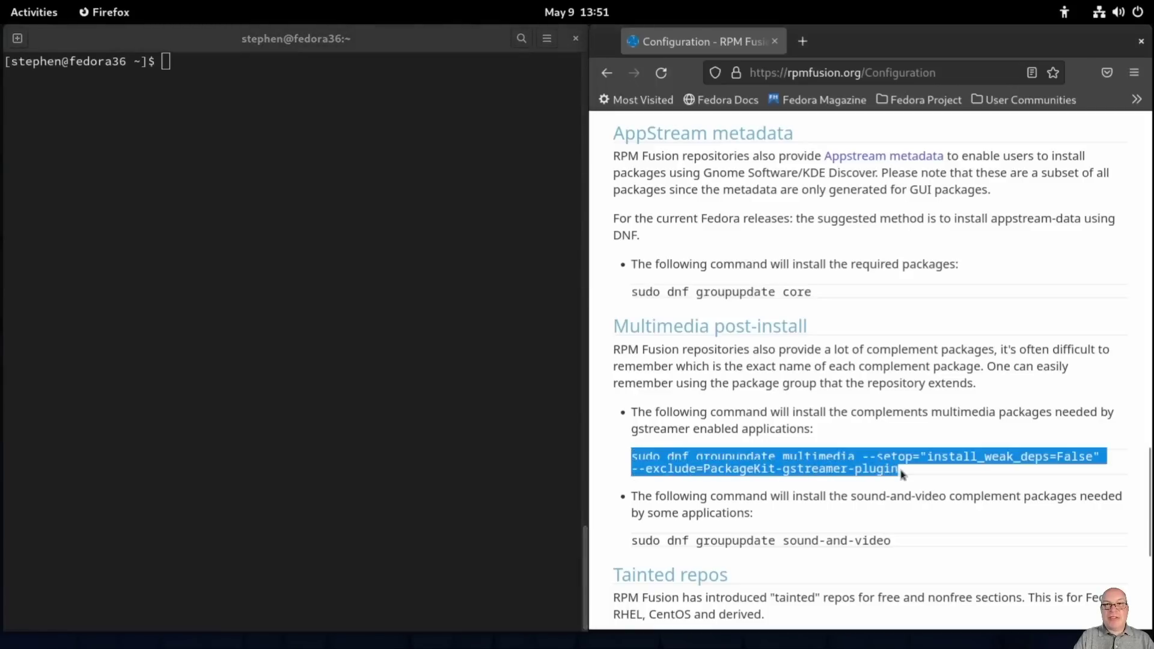
middle_click(172, 63)
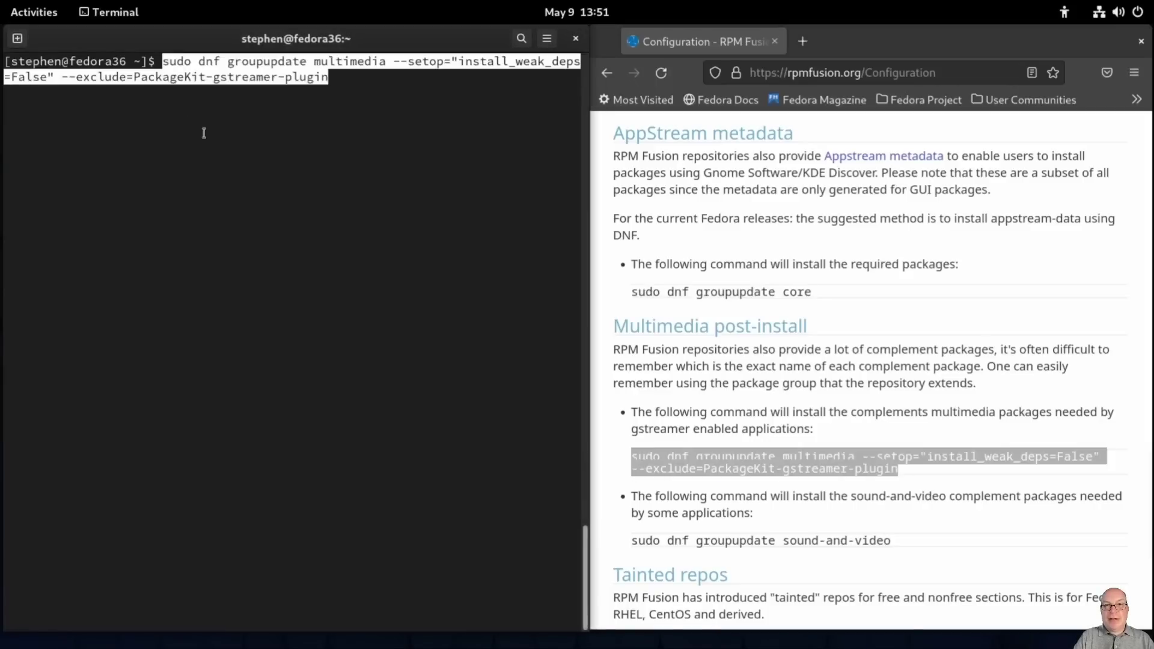
key("Return")
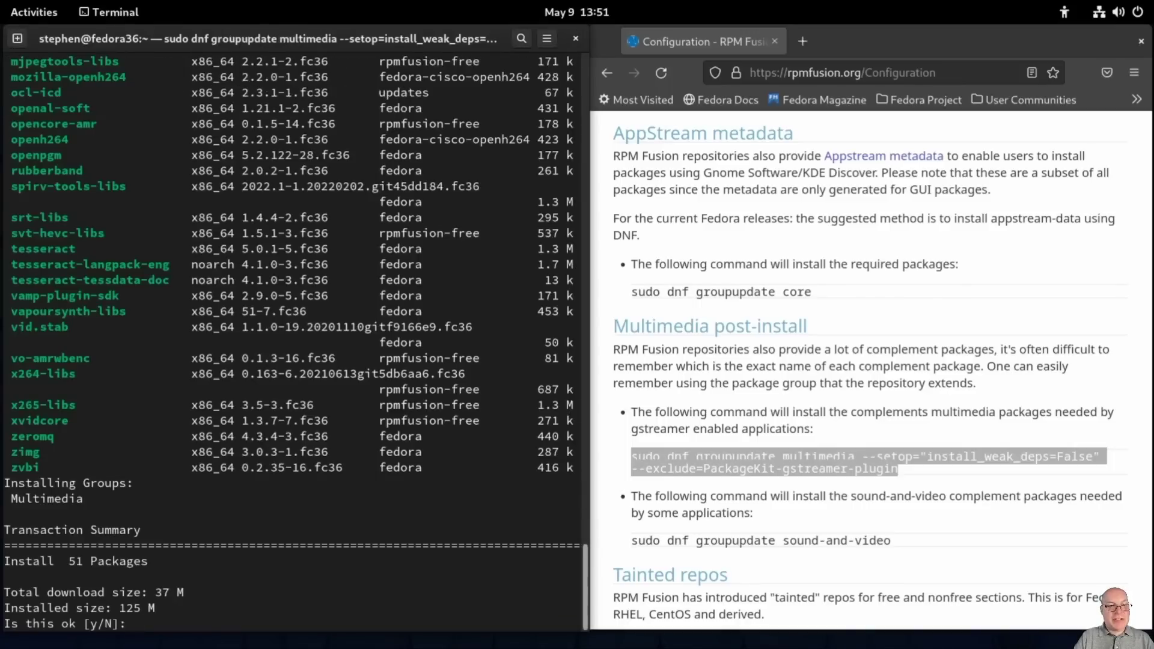
type("y")
key("Return")
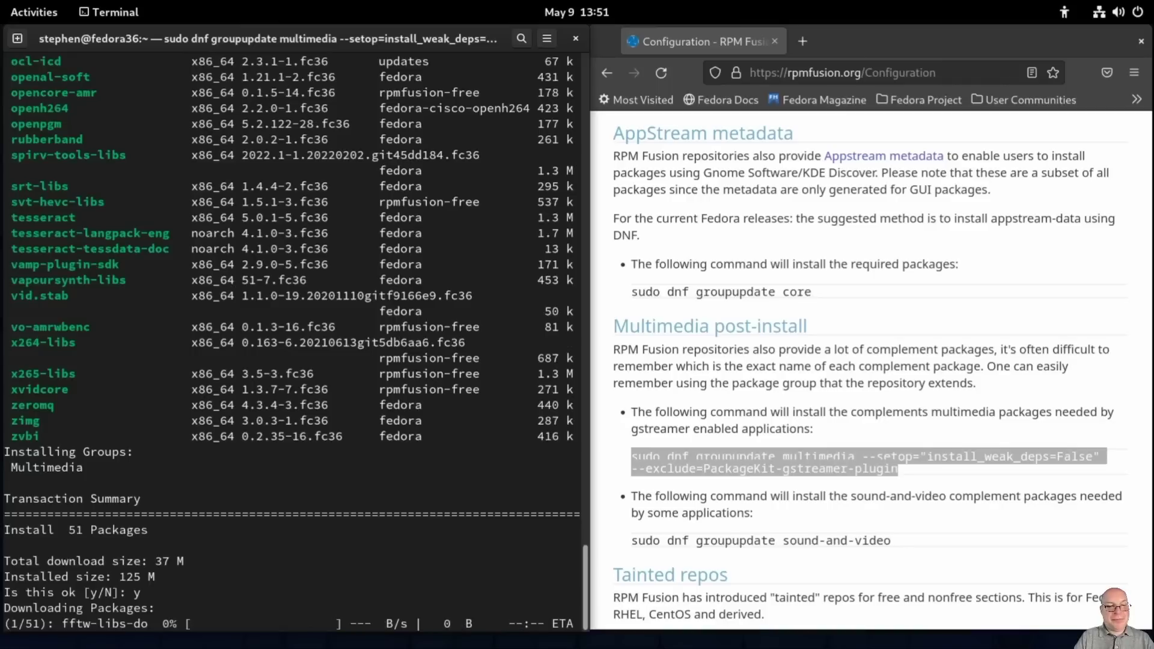
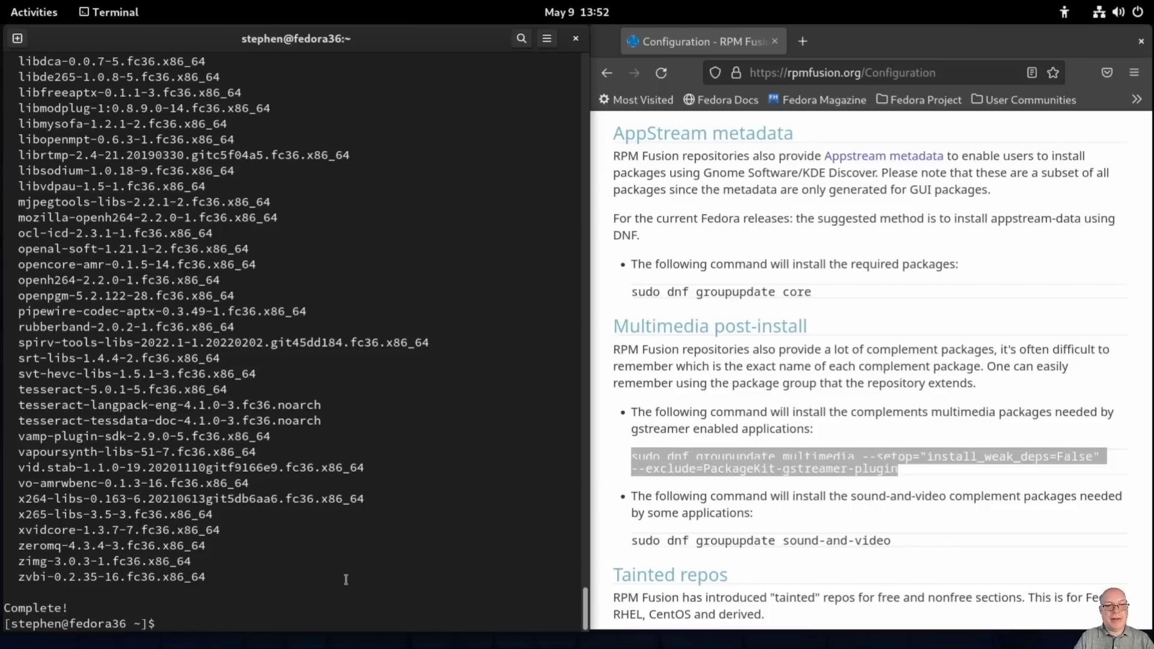
Step: Run the page's 'sudo dnf groupupdate sound-and-video' command in Terminal, approve it, then clear the screen
key("ctrl+l")
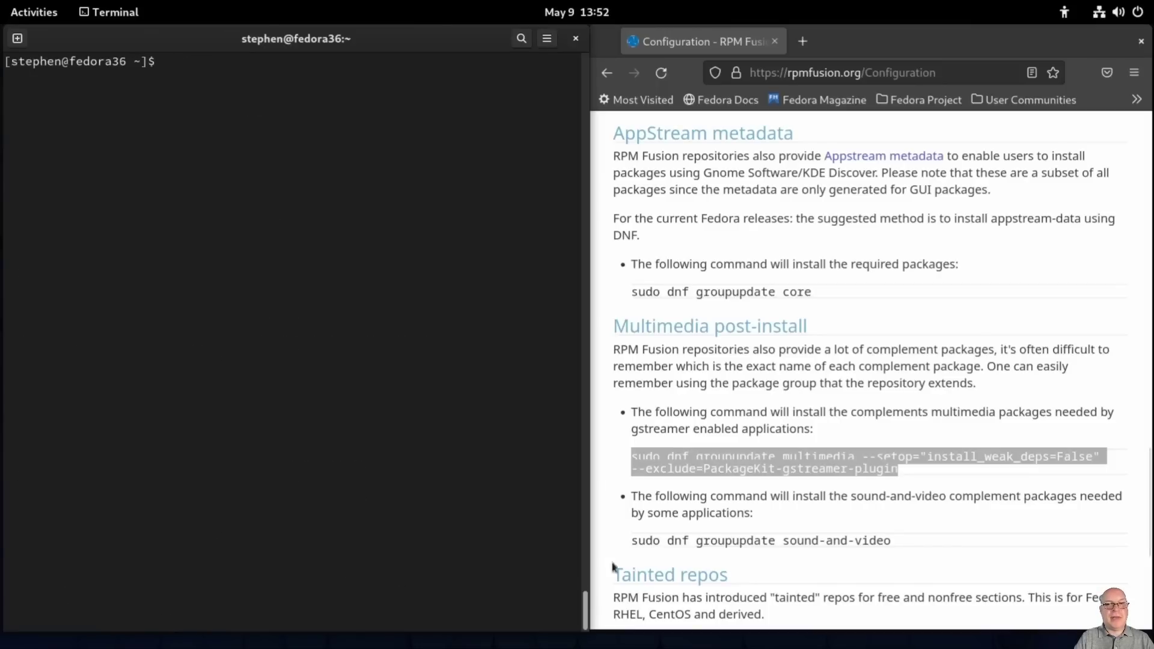
left_click_drag(632, 540, 892, 541)
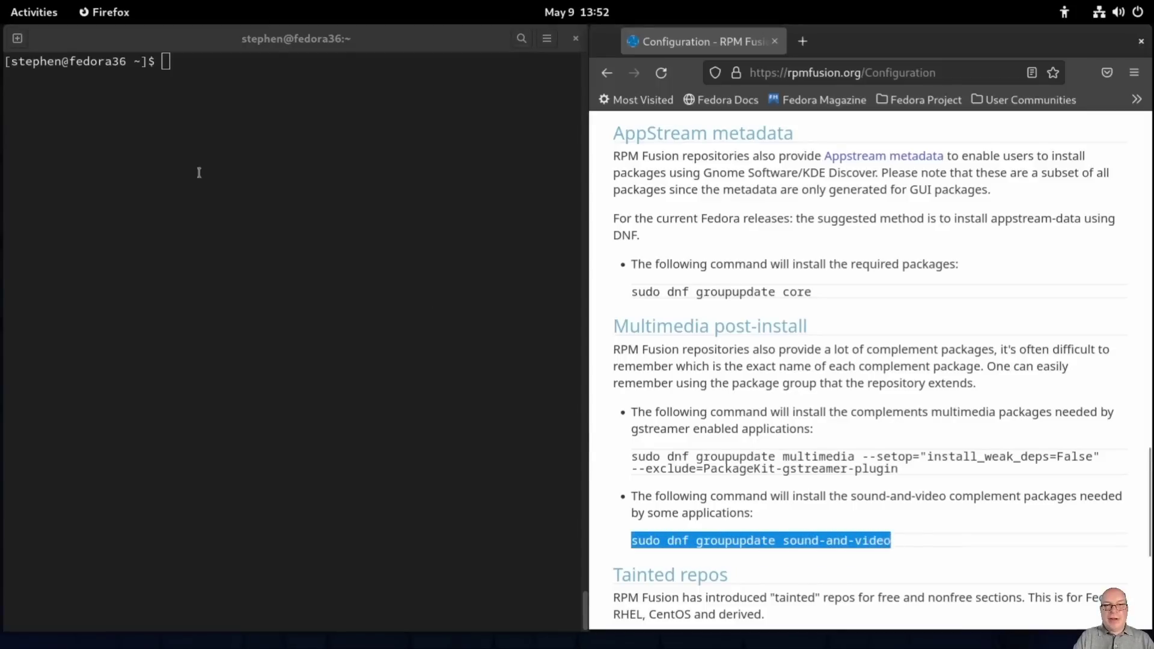
middle_click(191, 83)
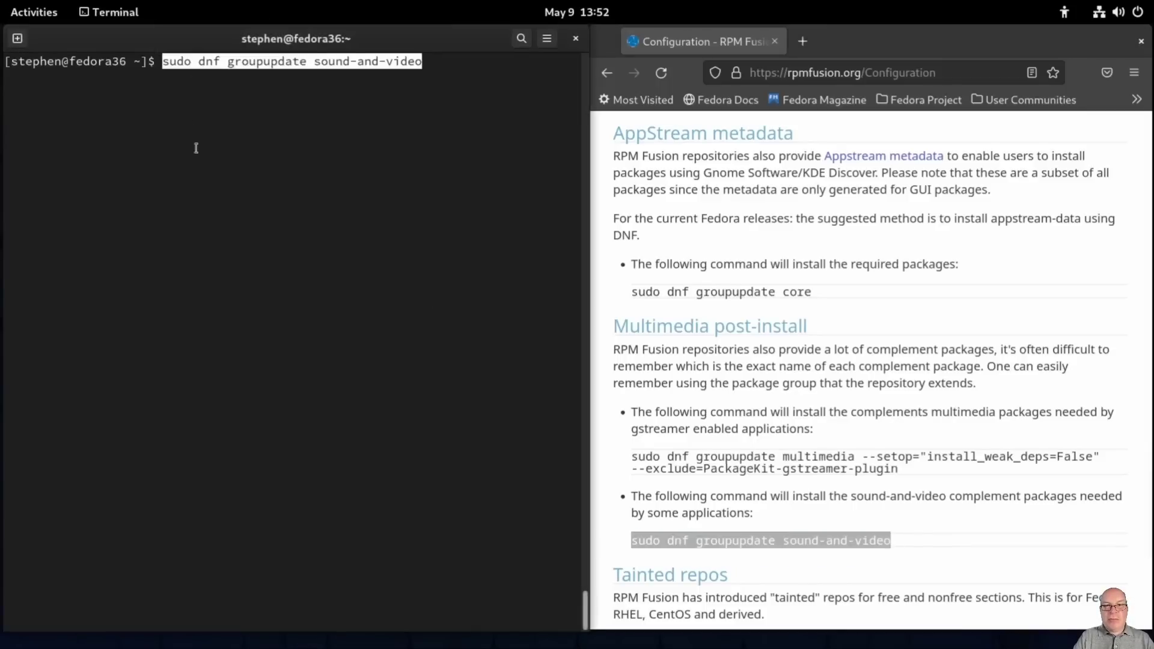
key("Return")
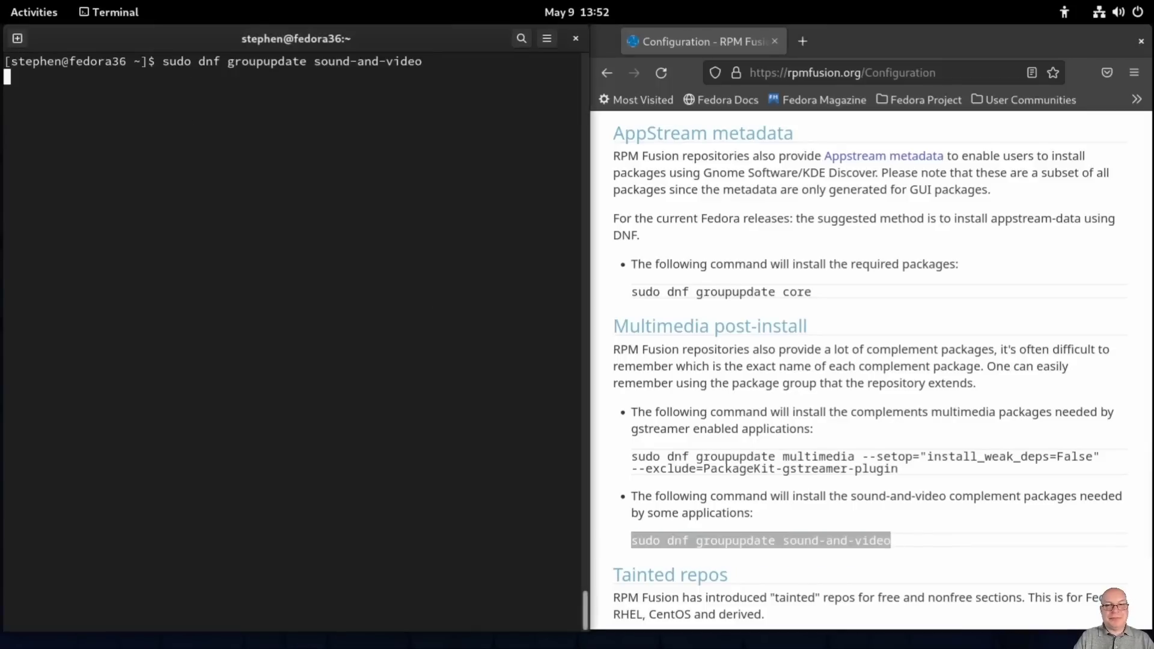
type("y")
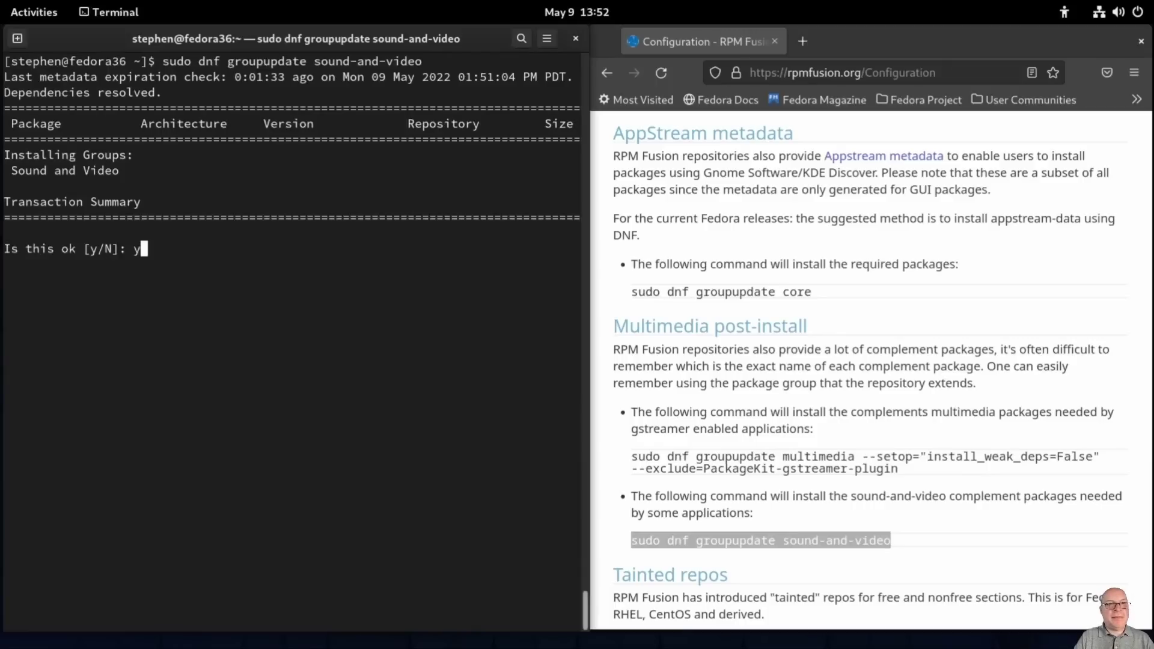
key("Return")
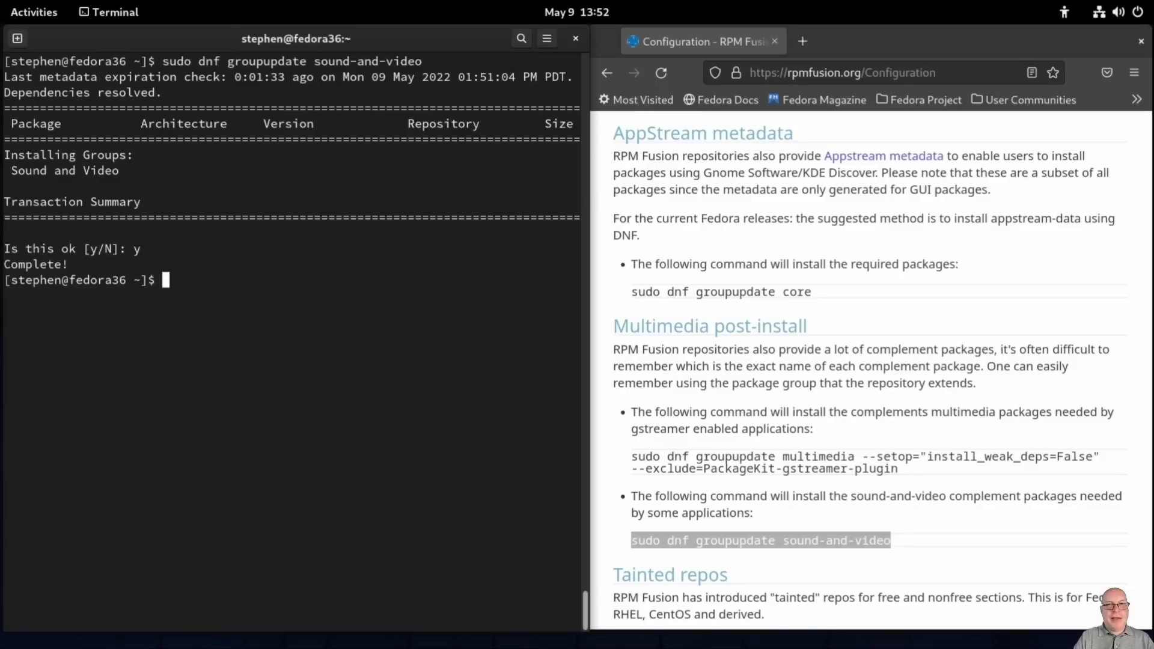
key("ctrl+l")
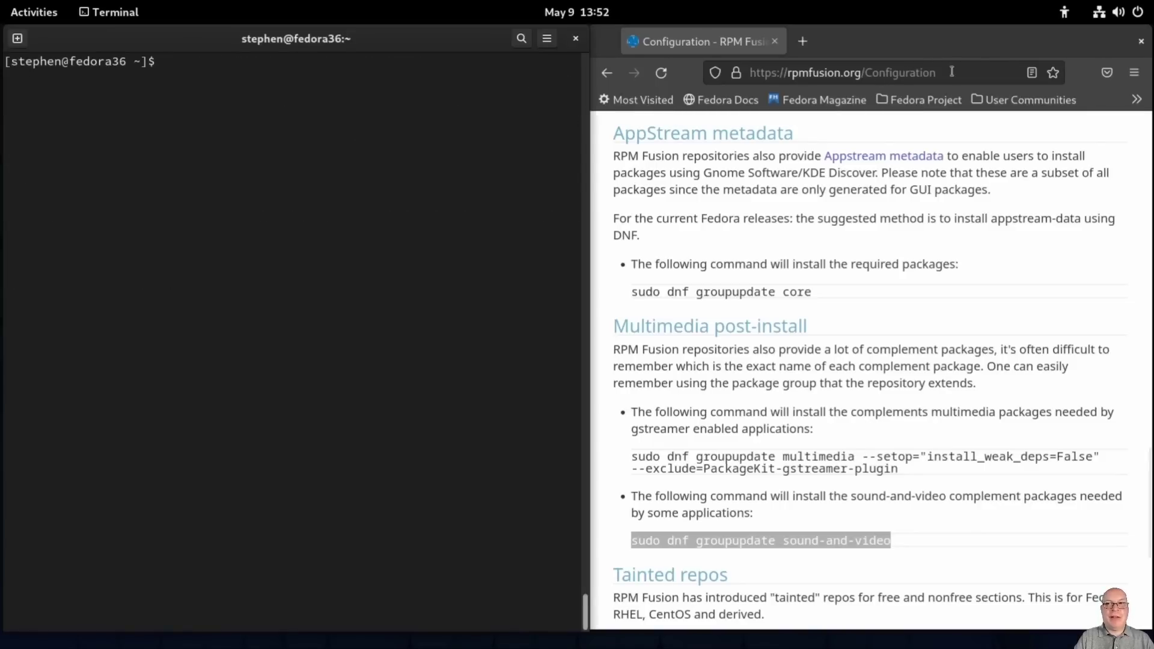
left_click_drag(953, 72, 745, 72)
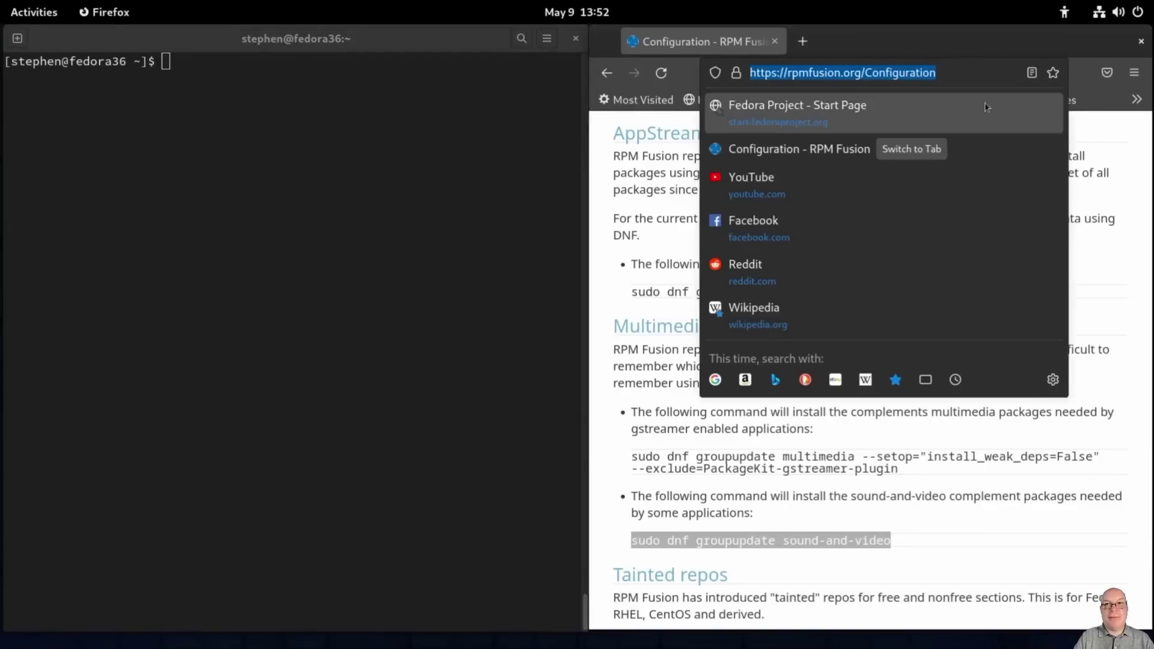
type("h")
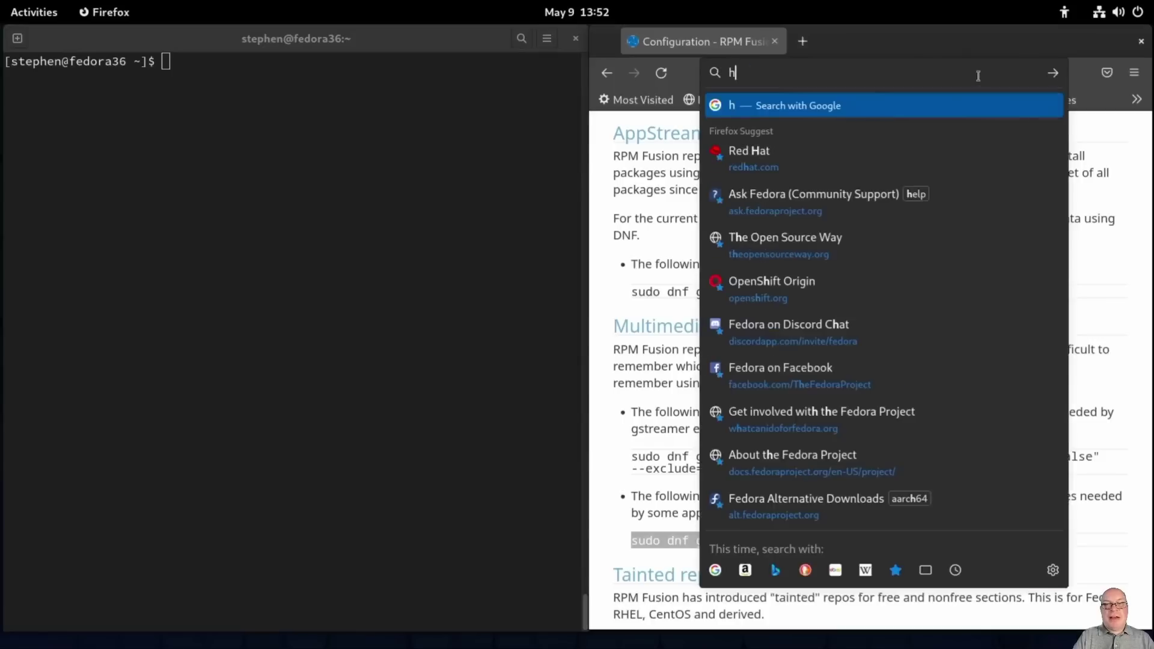
type("ttps:")
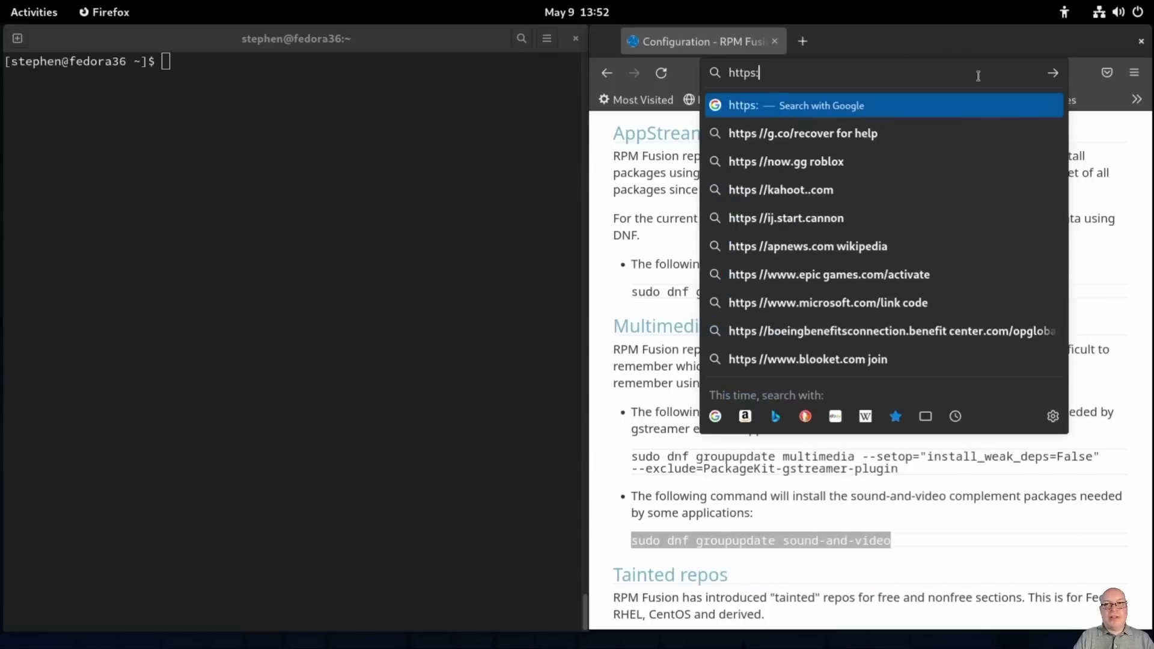
type("//flat")
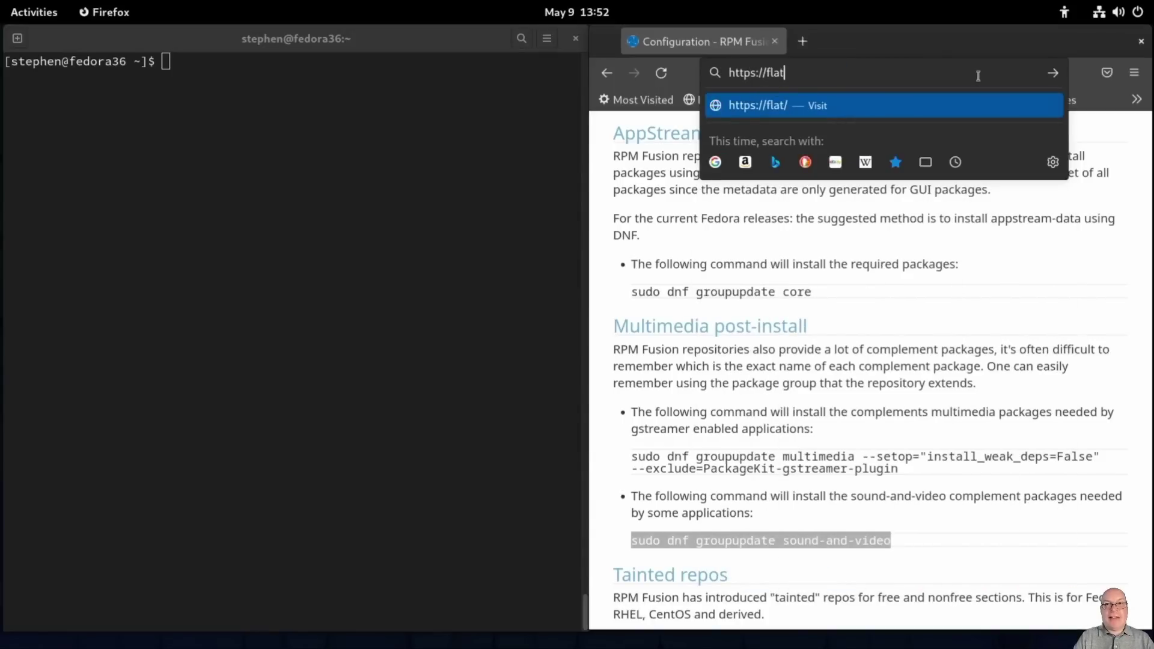
type("pak.or")
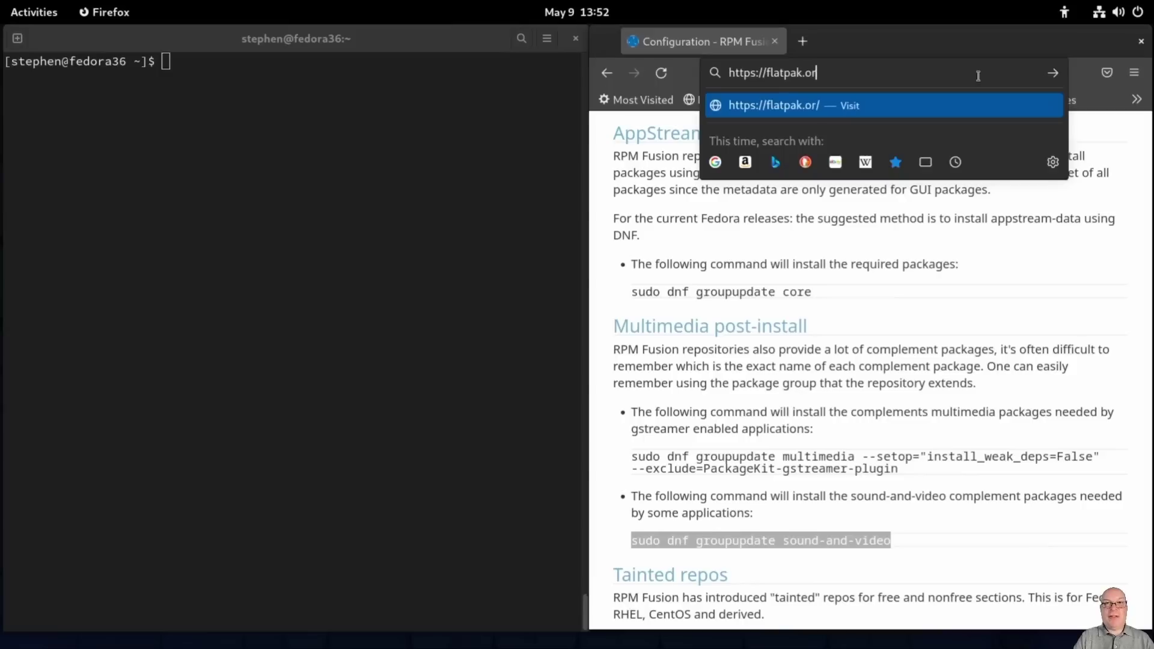
type("g/se")
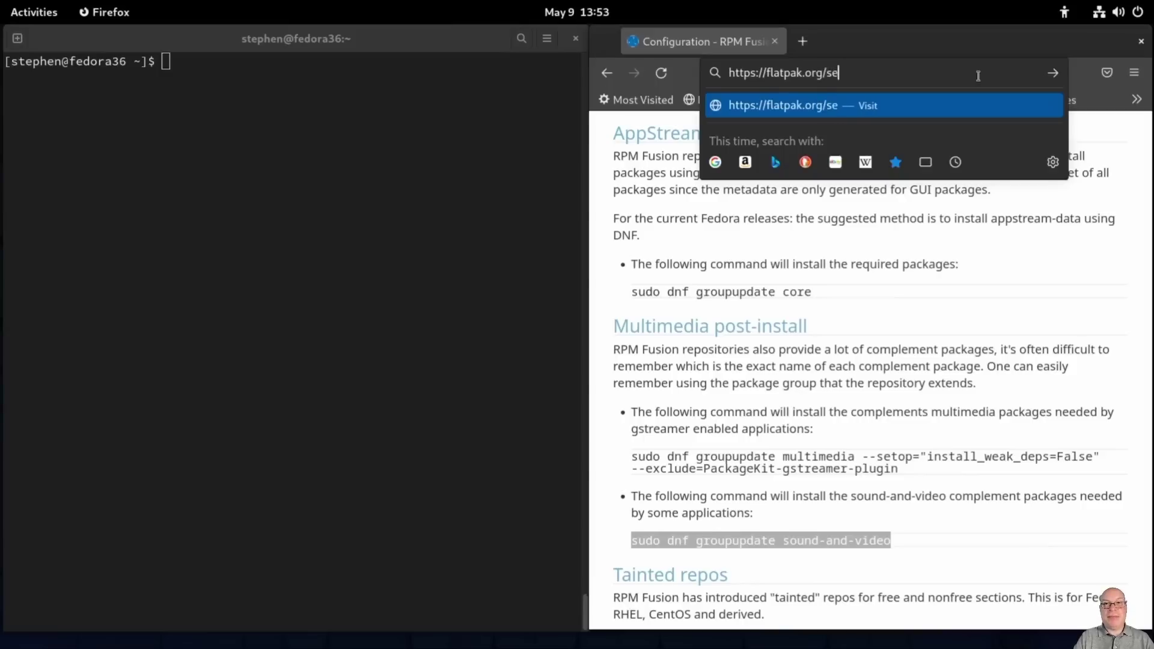
type("tup/Fedora")
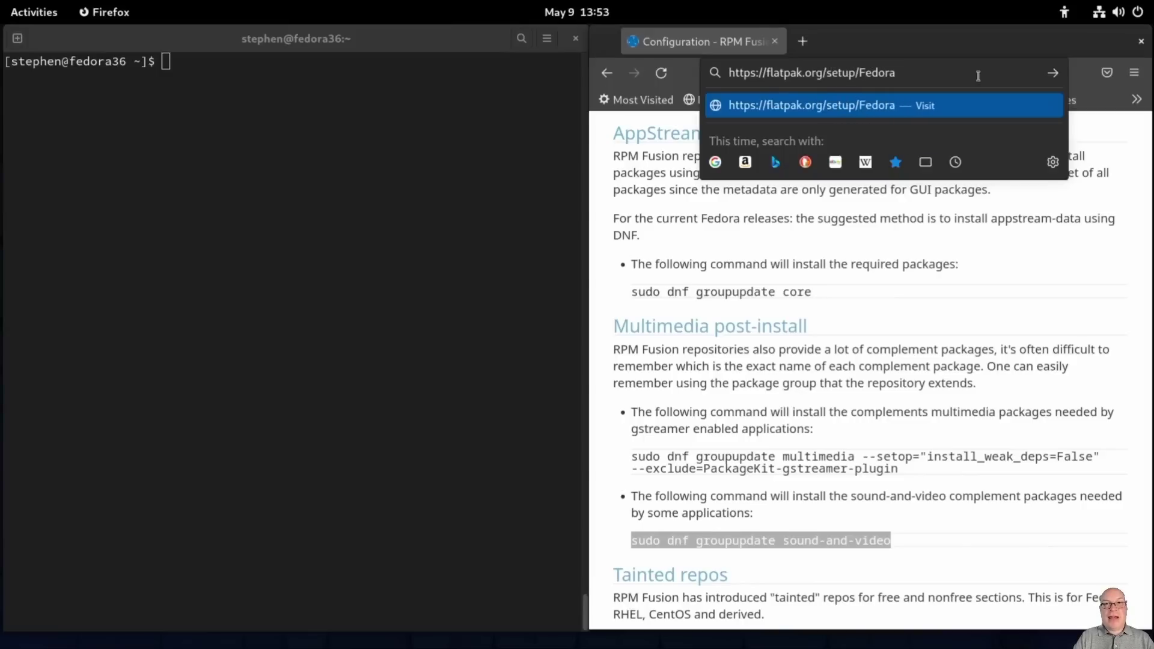
key("Return")
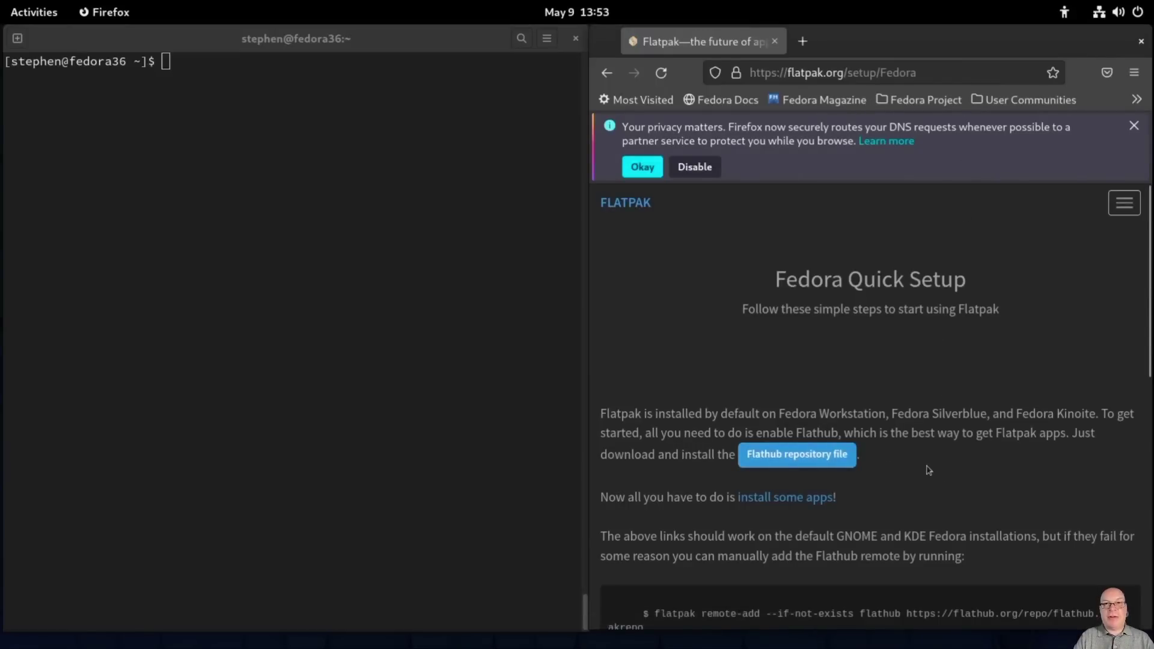
Step: Run the page's flatpak remote-add Flathub command in Terminal, authenticate with the account password, then clear
scroll(928, 470, "down", 3)
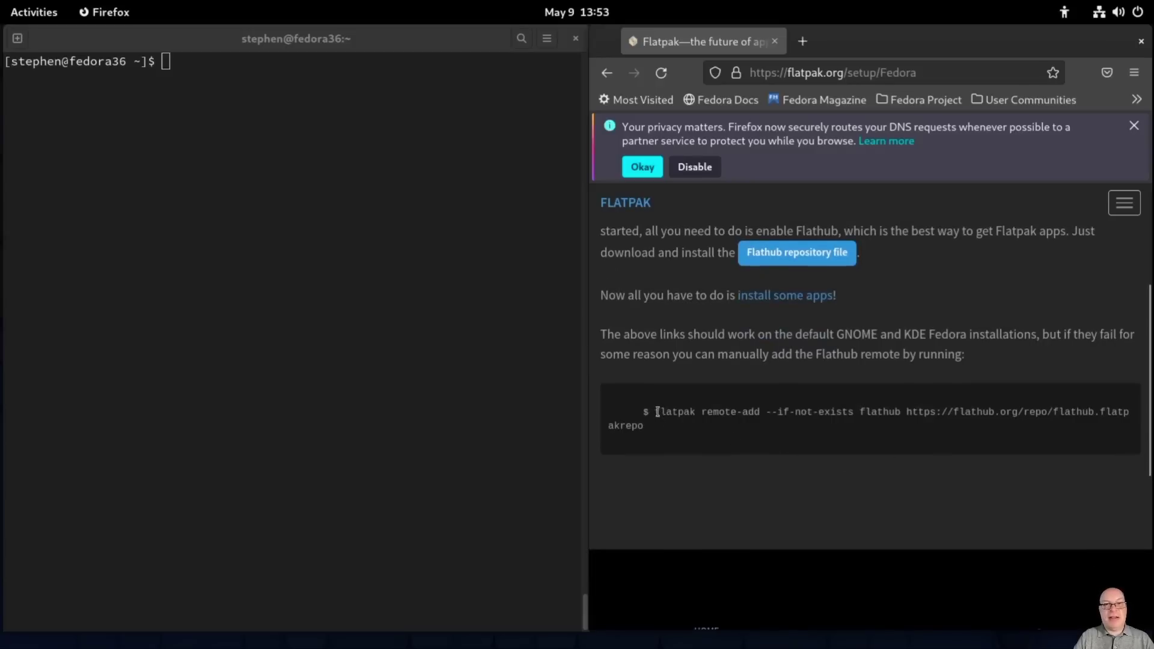
left_click_drag(657, 412, 668, 432)
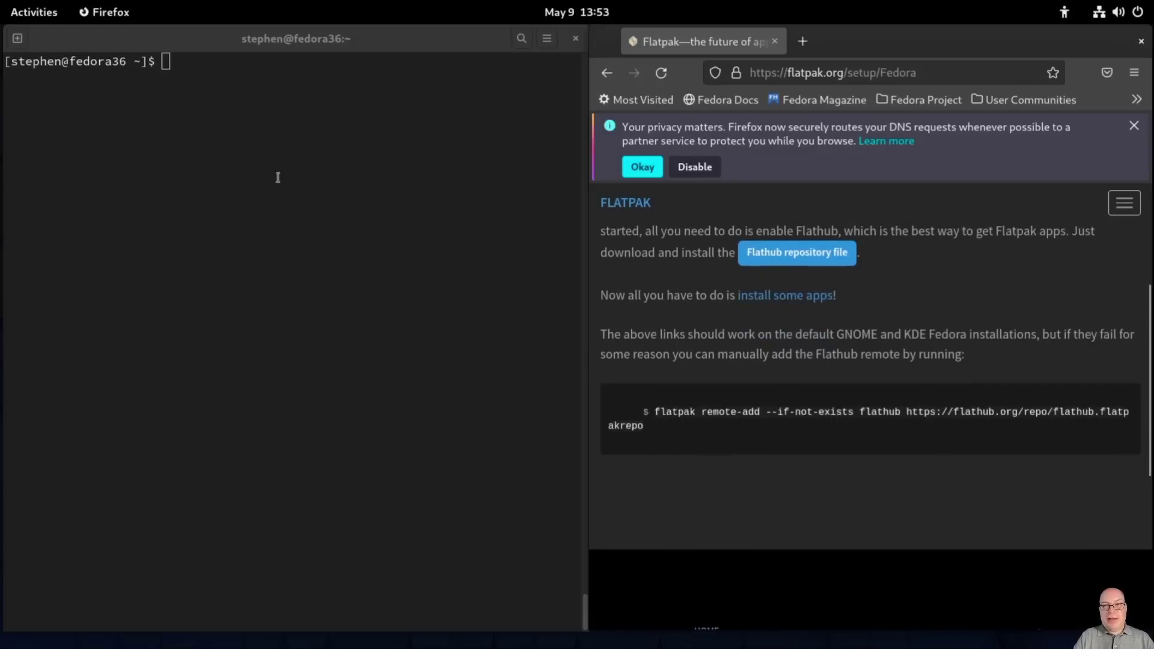
middle_click(167, 77)
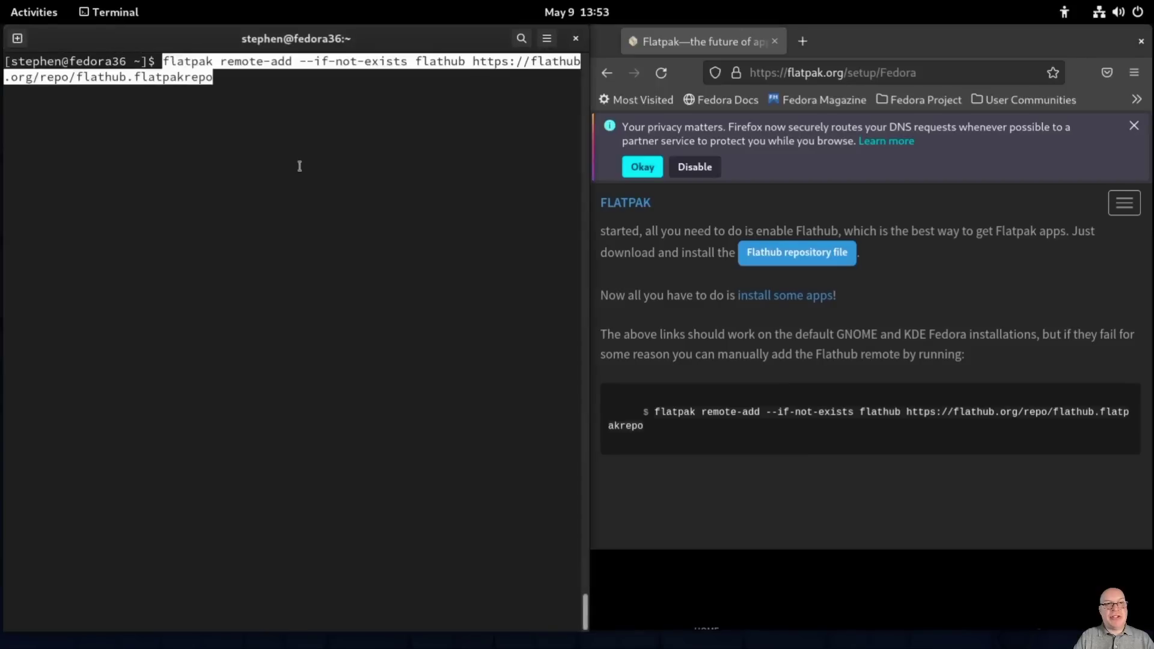
key("Return")
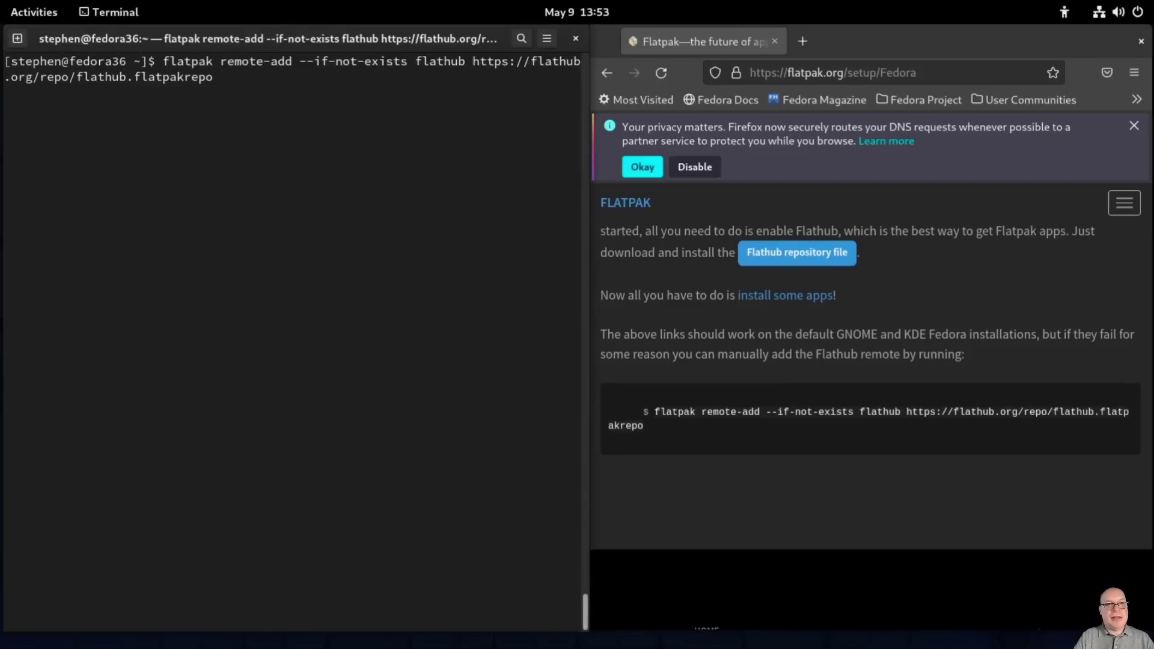
type("********")
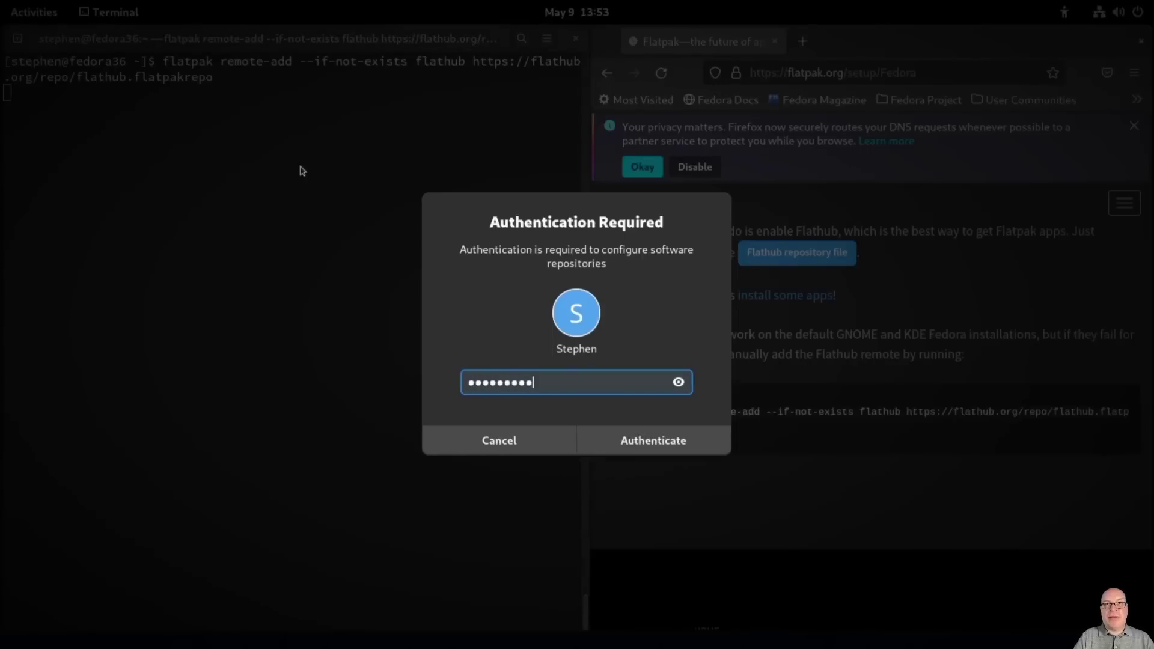
key("Return")
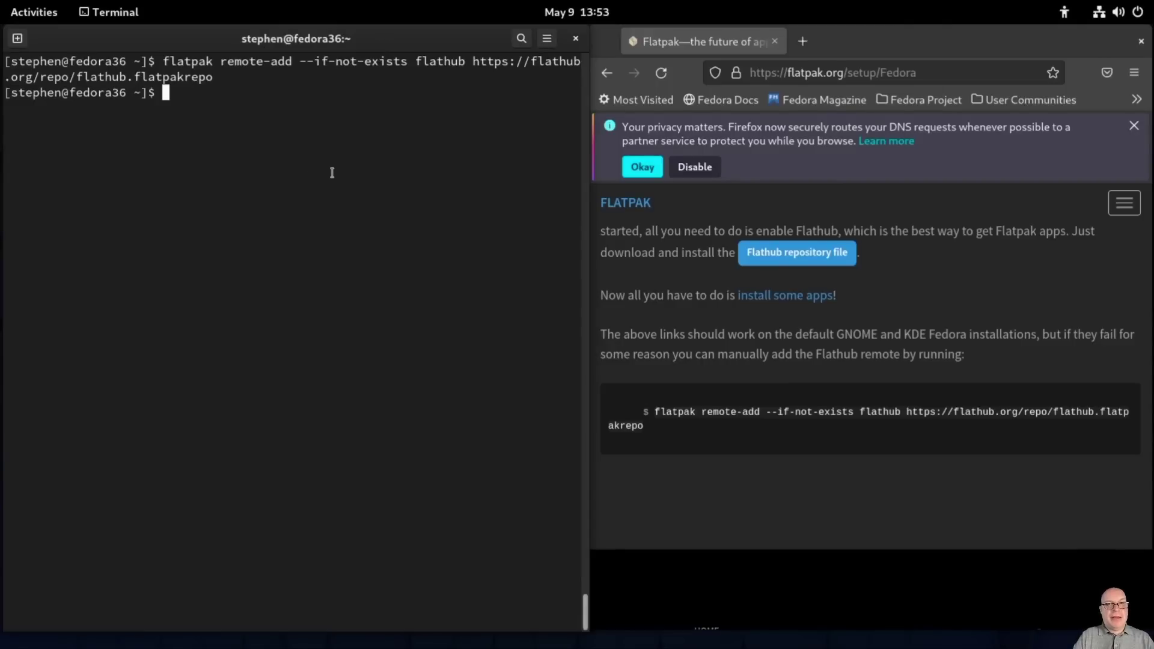
key("ctrl+l")
Step: Run 'dnf repolist' to review the enabled repositories, then close the terminal with Ctrl+D
type("dnf")
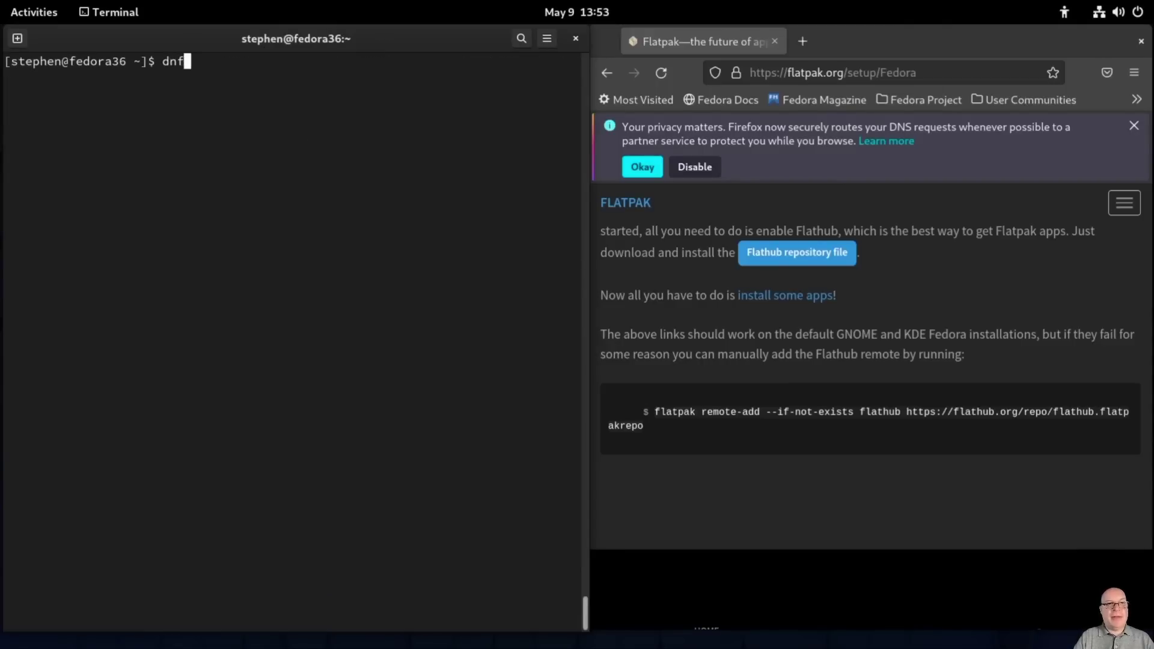
type(" repolist")
key("Return")
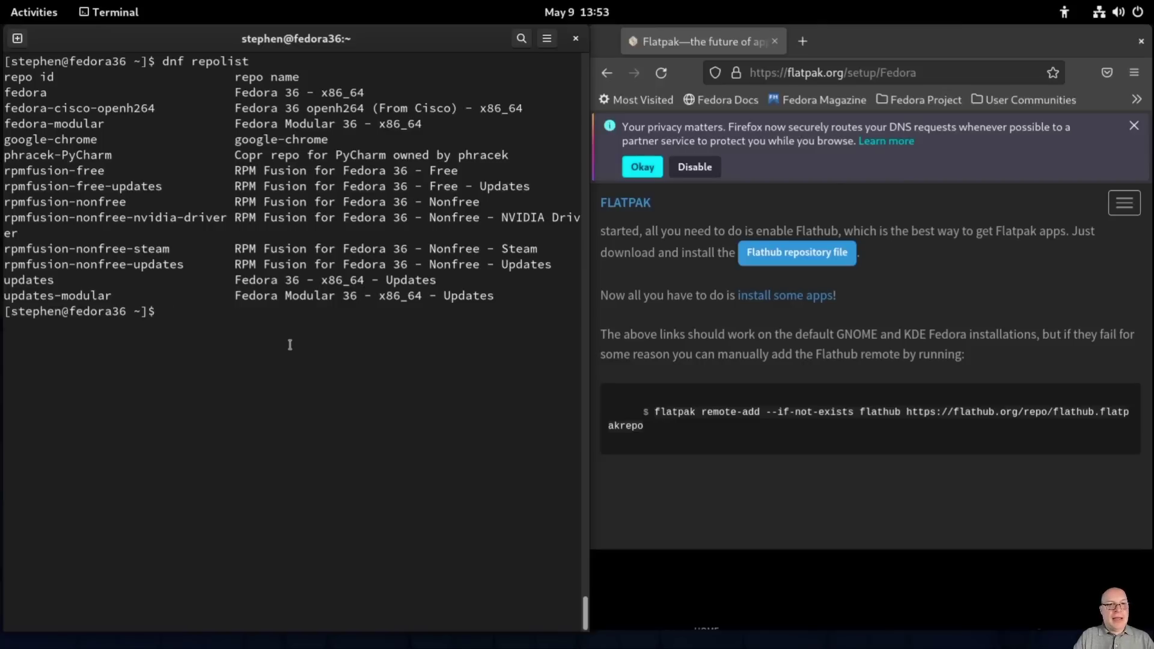
key("ctrl+d")
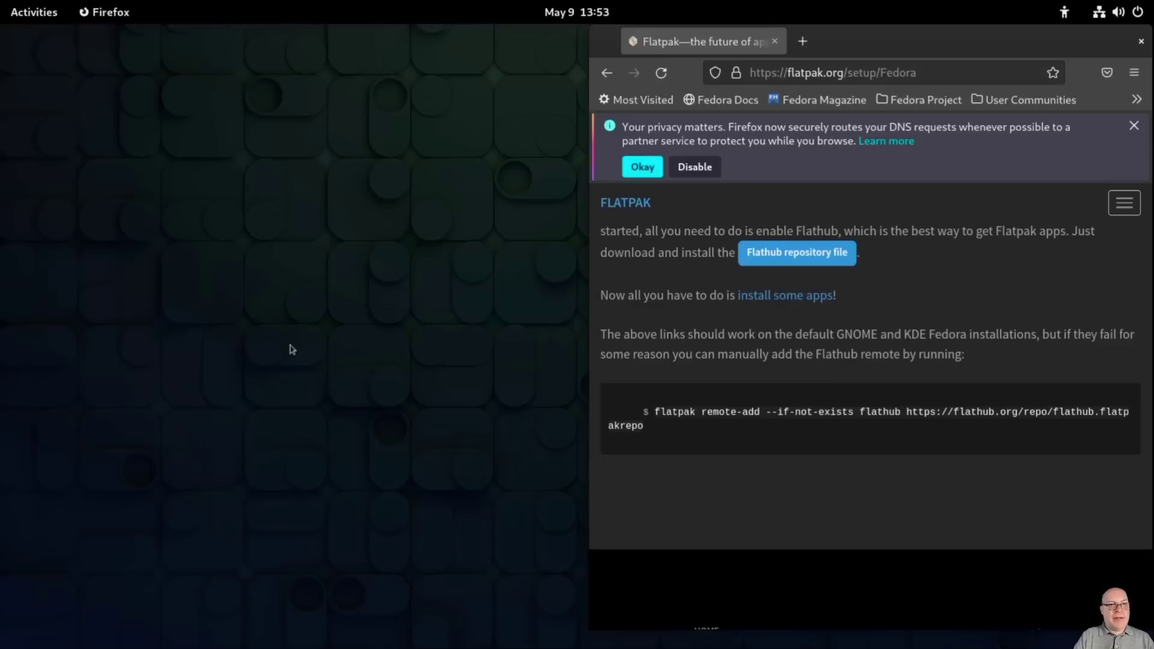
Step: Close Firefox and restart Fedora from the system menu's Power Off / Log Out options
left_click(1140, 41)
left_click(1123, 14)
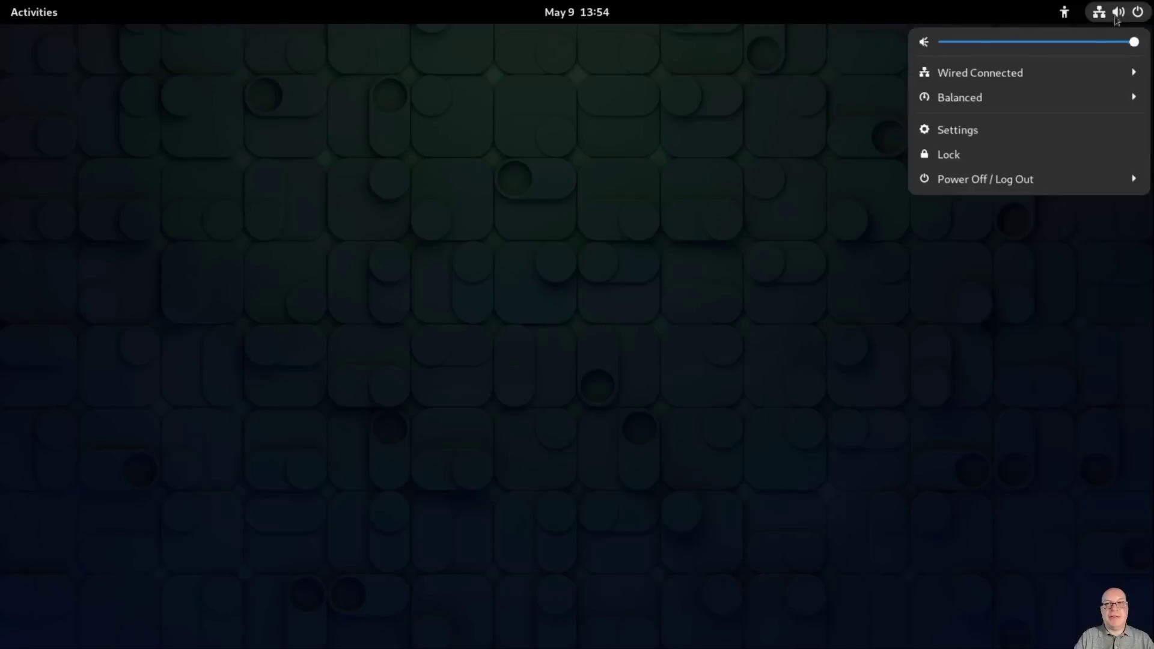
left_click(1001, 182)
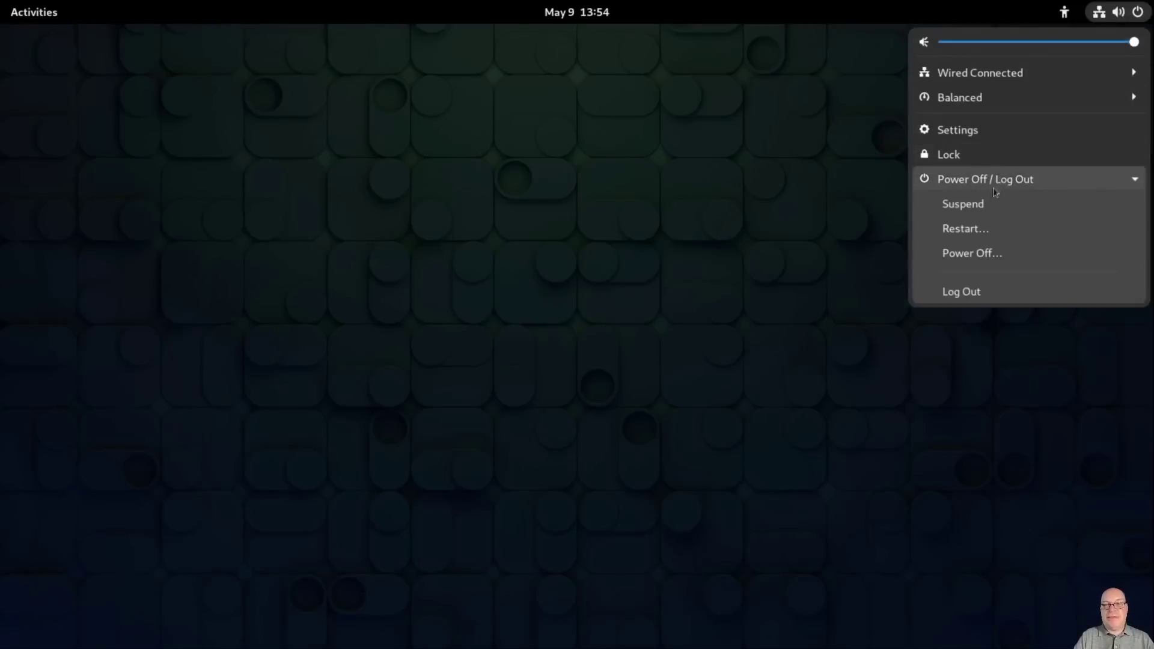
left_click(983, 236)
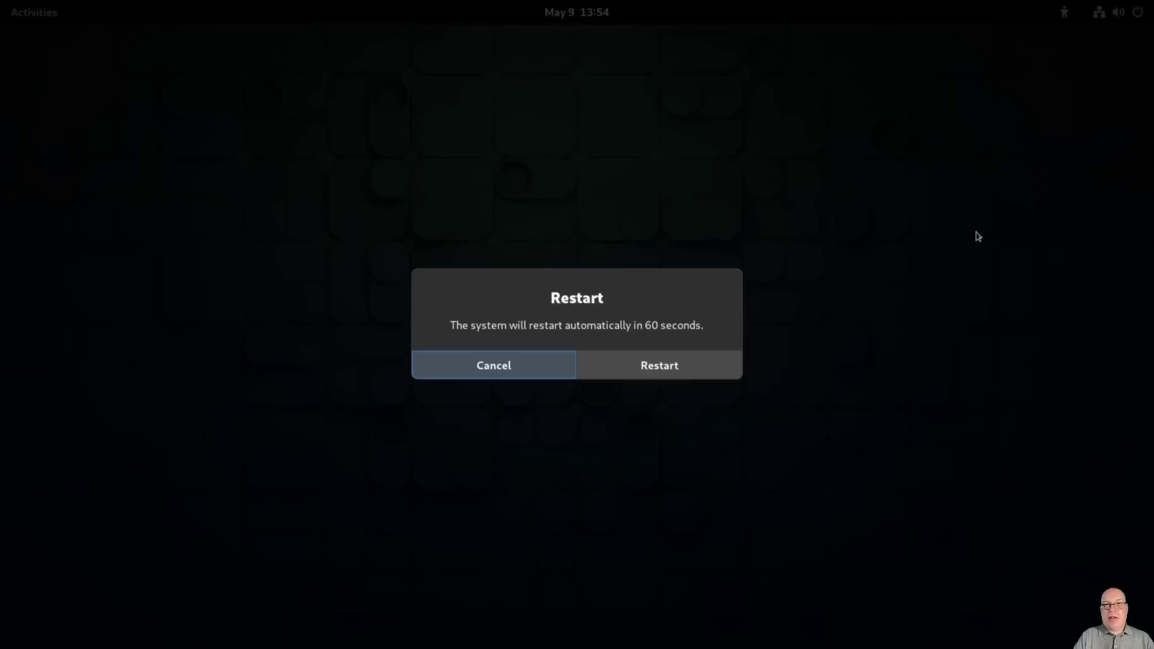
left_click(737, 362)
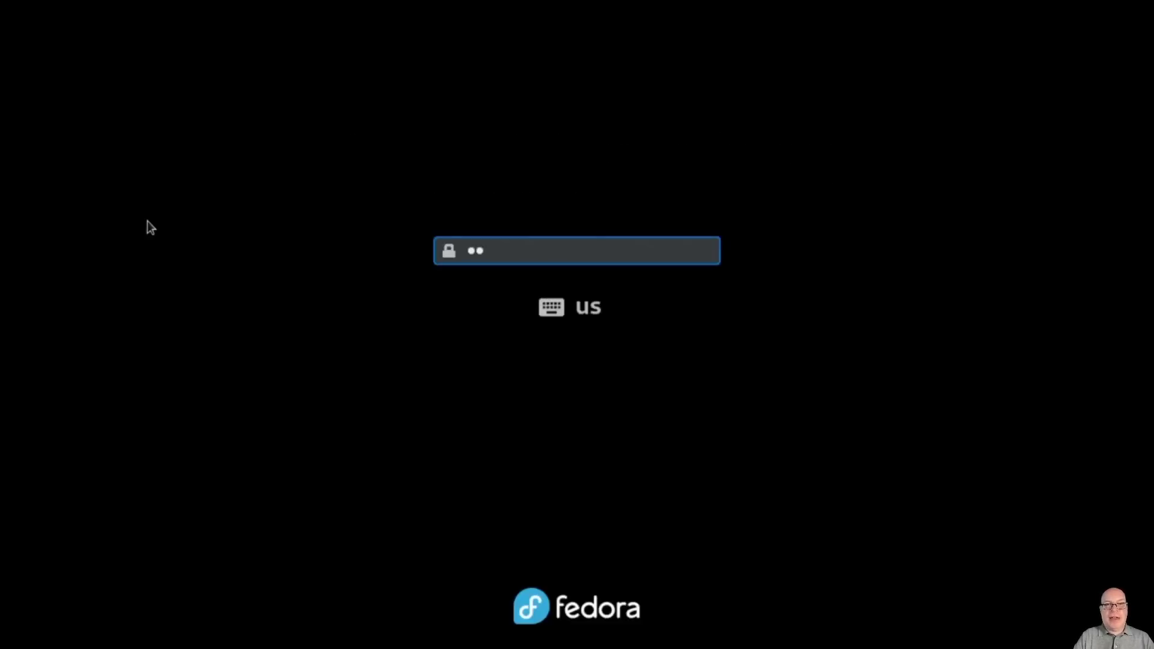
Step: Enter the disk encryption passphrase, then log back in with the user account password
type("******")
key("Return")
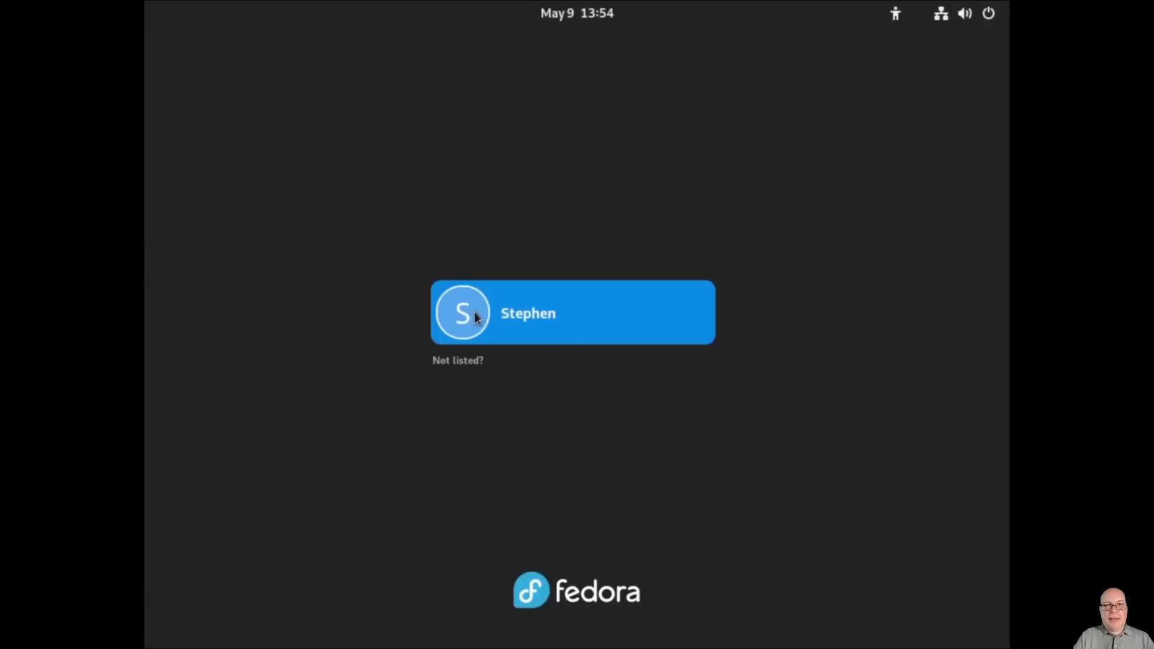
left_click(474, 311)
type("•••••••••")
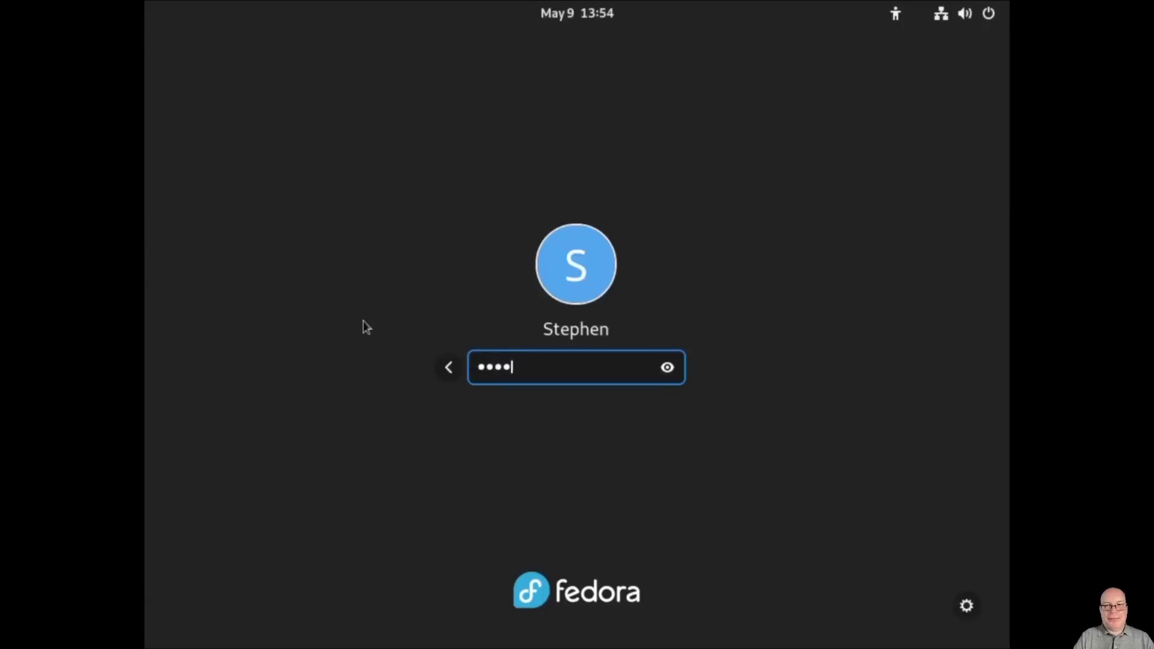
key("Return")
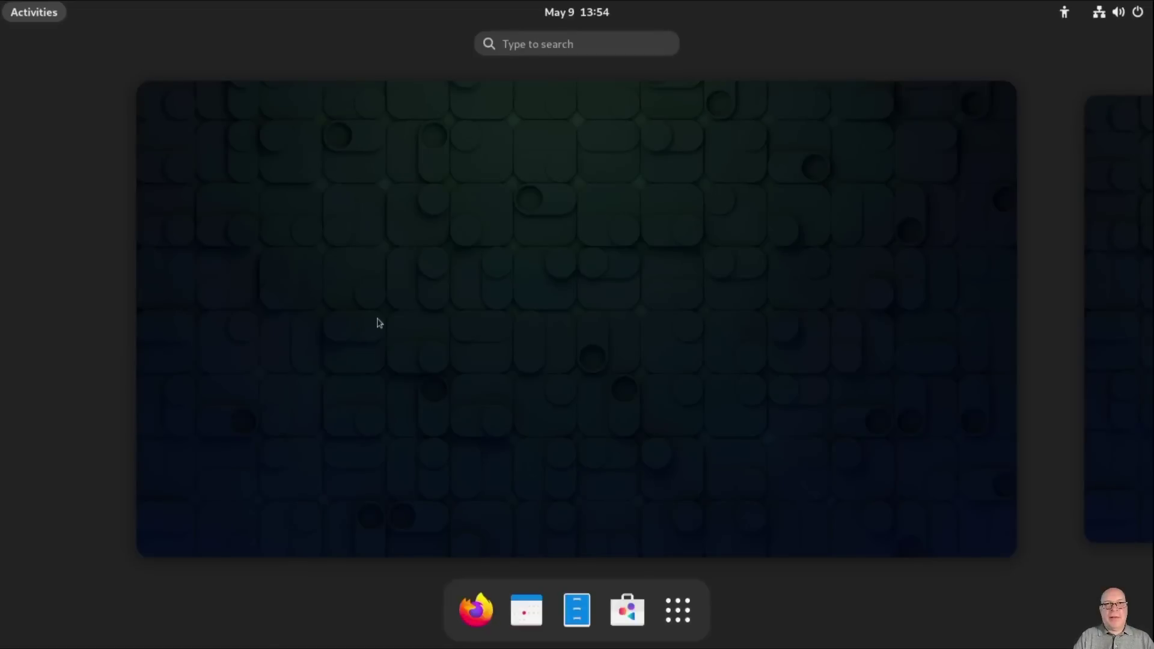
Step: Launch GNOME Software and check the Updates page for pending updates
left_click(621, 613)
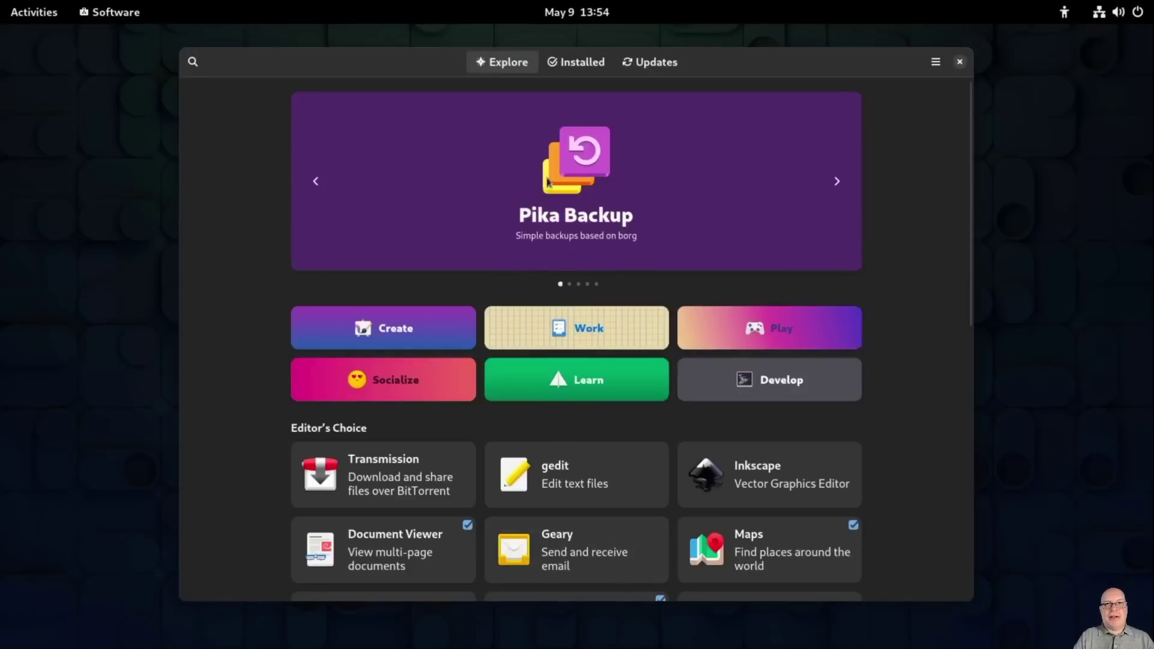
left_click(649, 66)
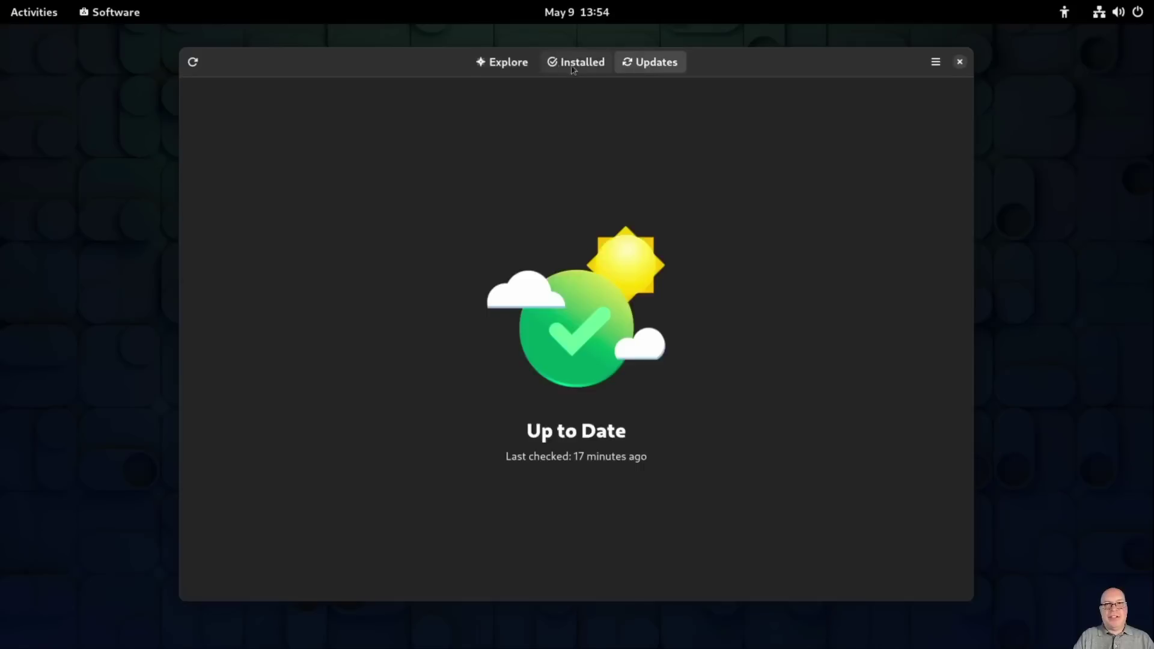
left_click(490, 66)
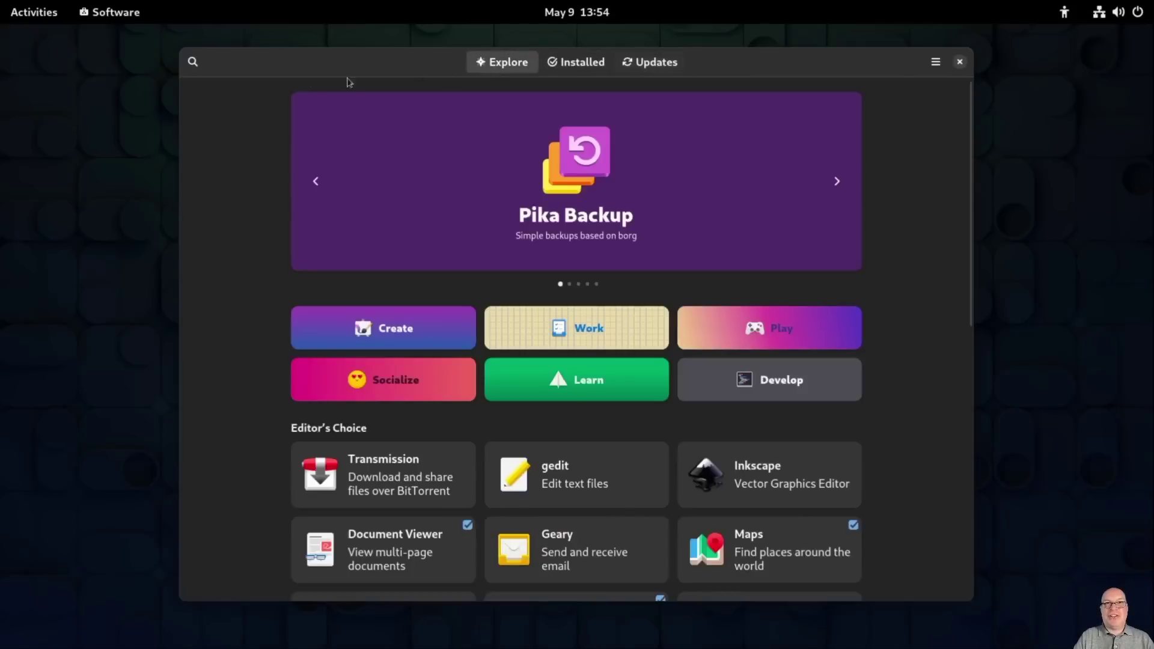
Step: Search for 'tweaks', install GNOME Tweaks, and launch it
left_click(193, 62)
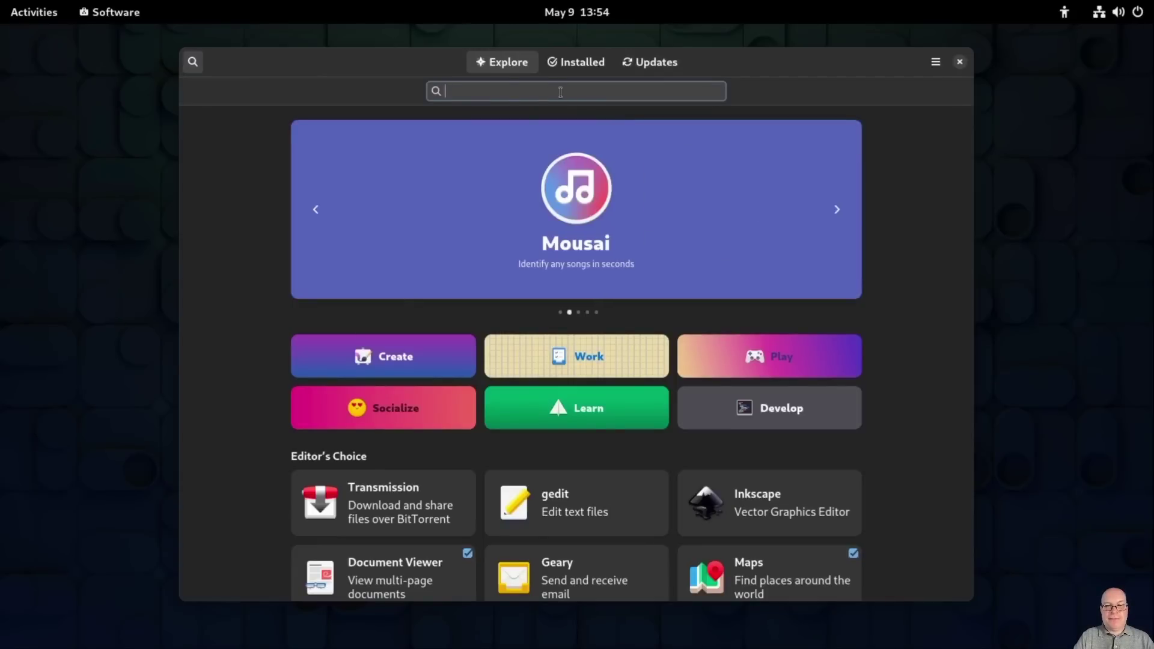
type("tweaks")
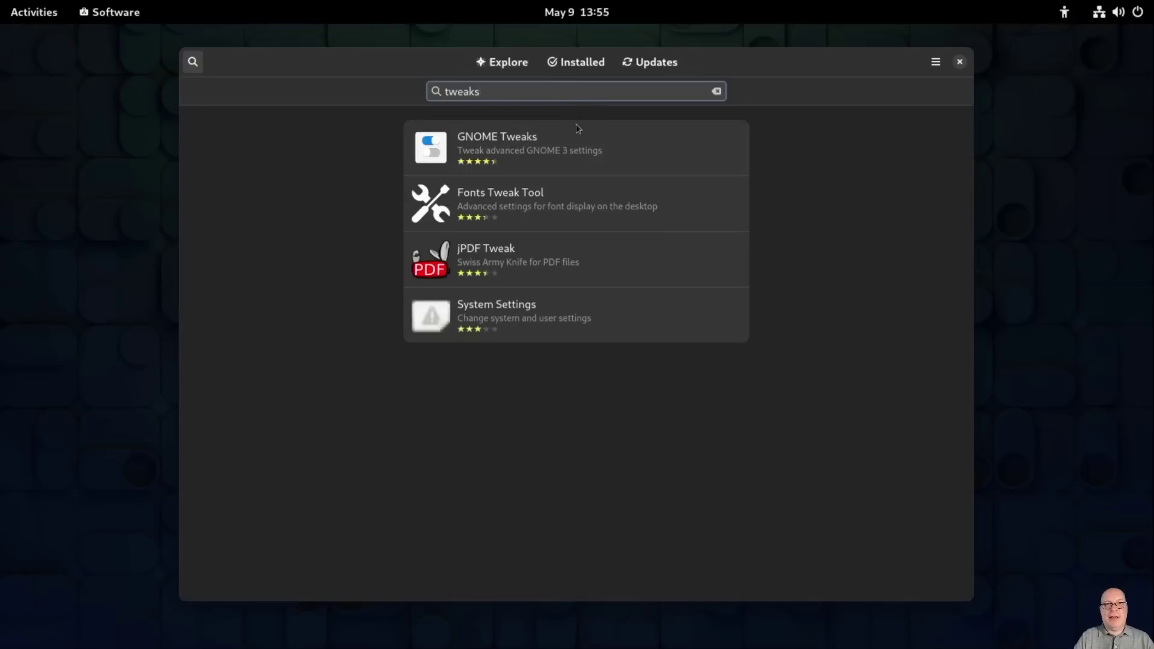
left_click(544, 146)
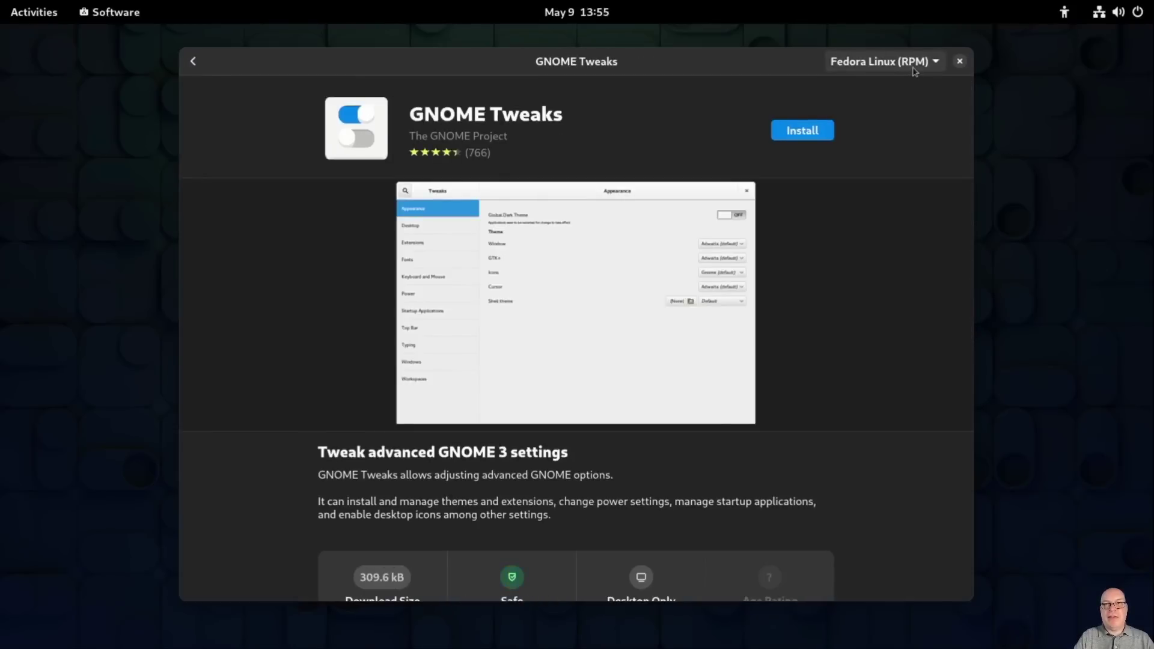
left_click(807, 133)
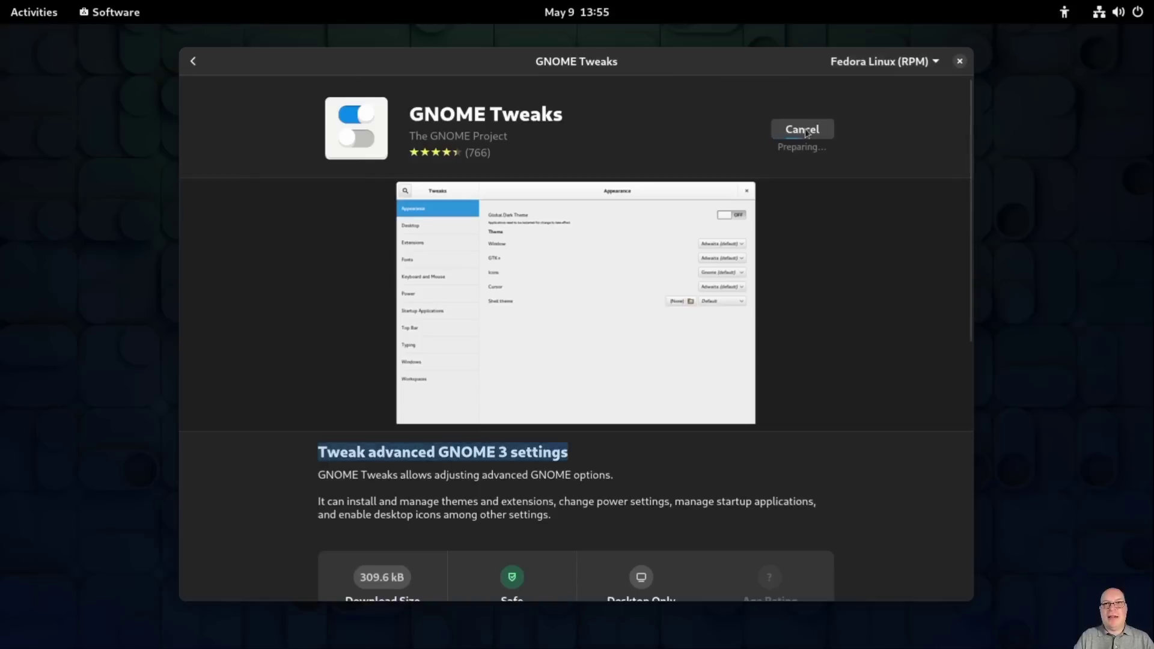
left_click(905, 150)
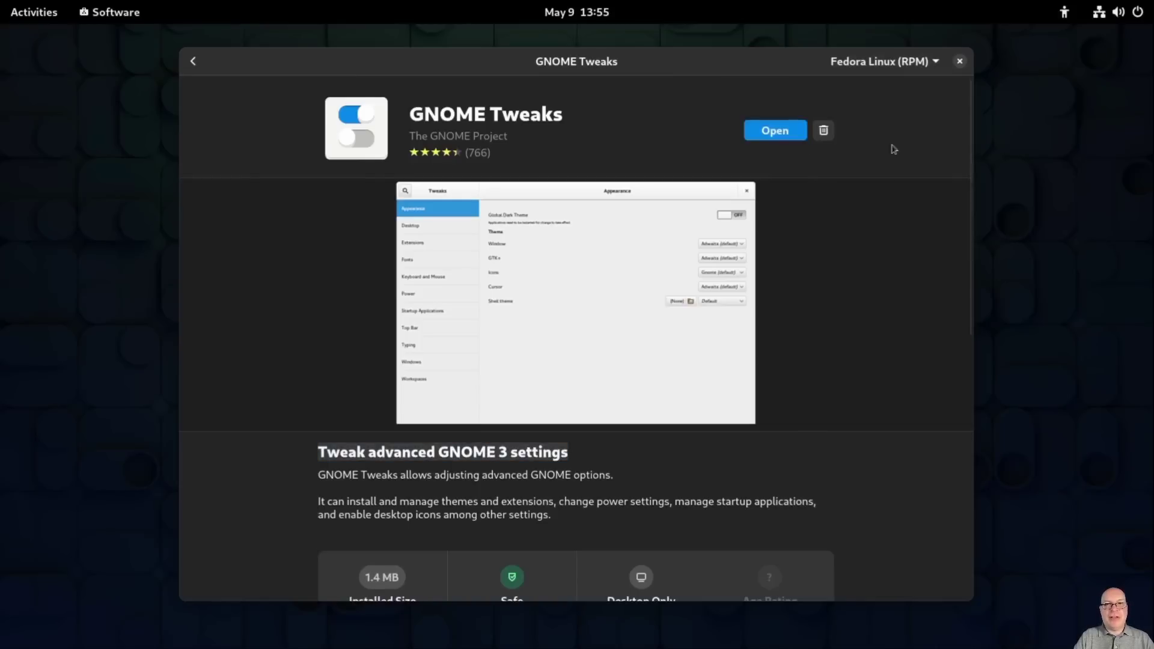
left_click(769, 133)
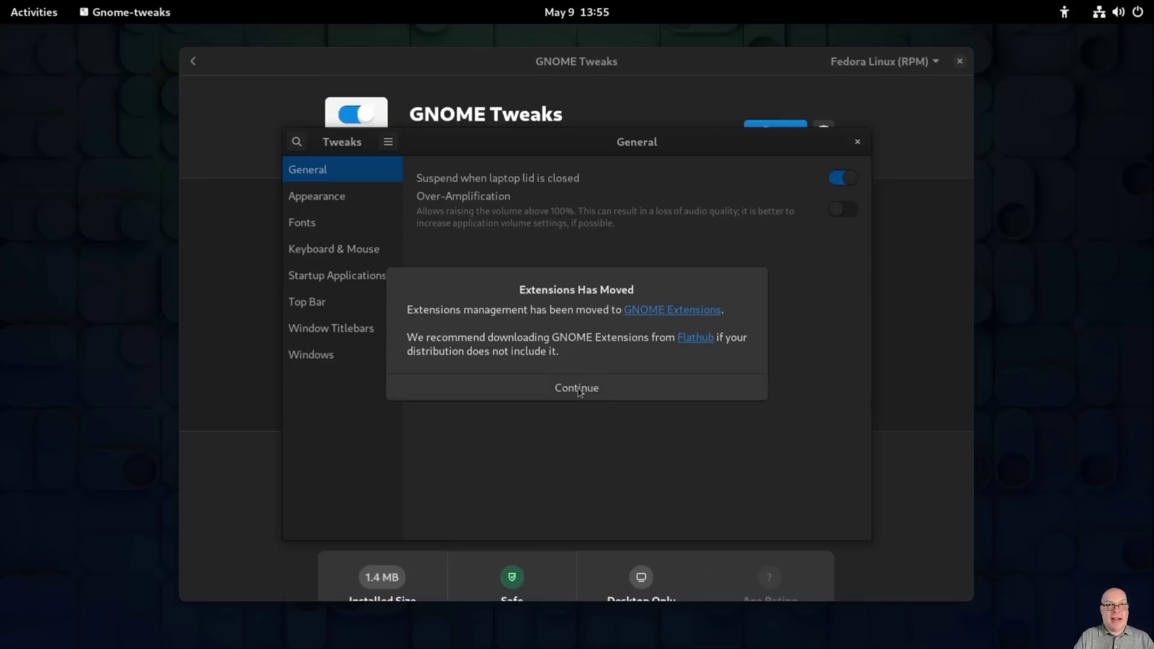
Step: Dismiss the 'Extensions Has Moved' notice, close GNOME Tweaks, and return to the 'tweaks' results
left_click(578, 391)
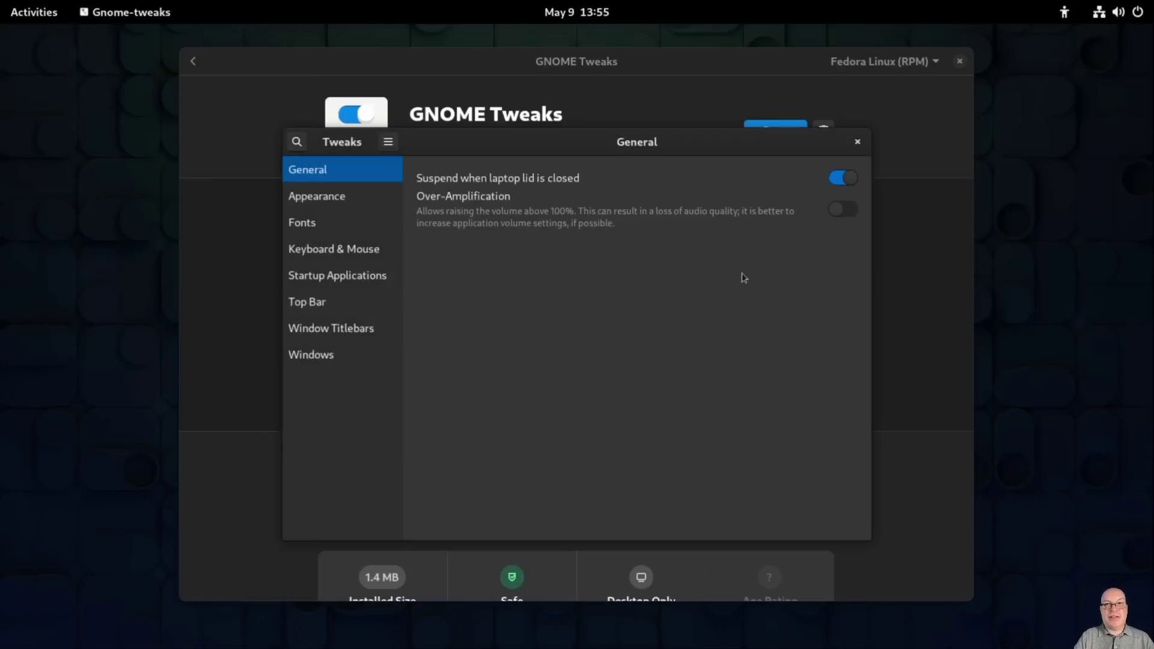
left_click(859, 143)
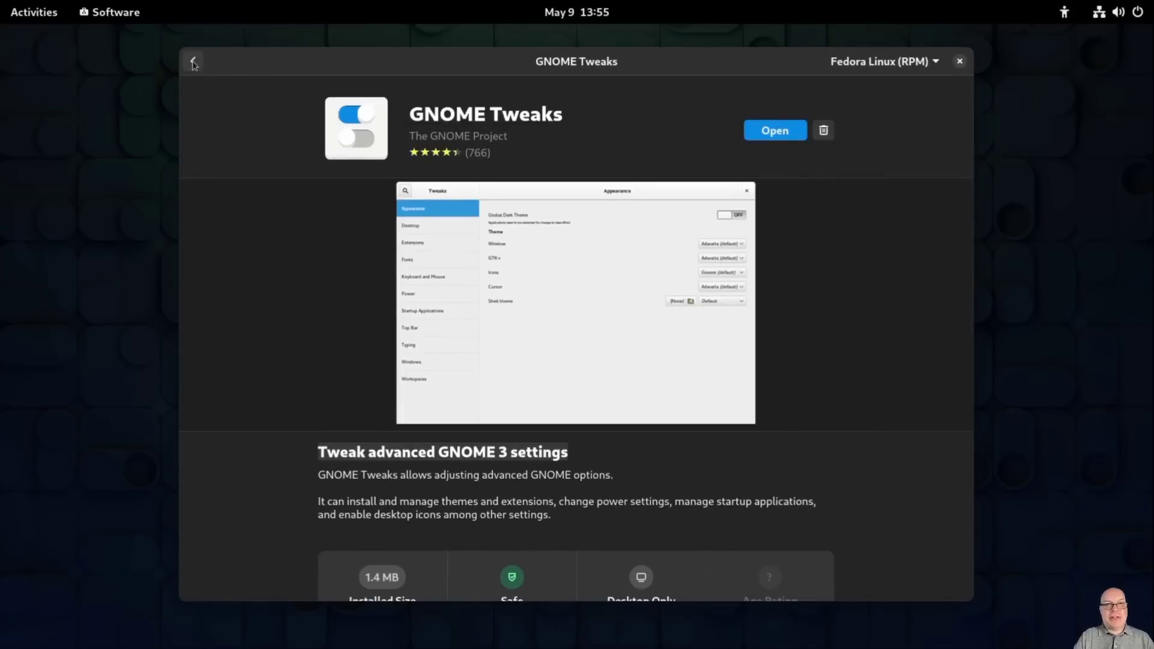
left_click(193, 62)
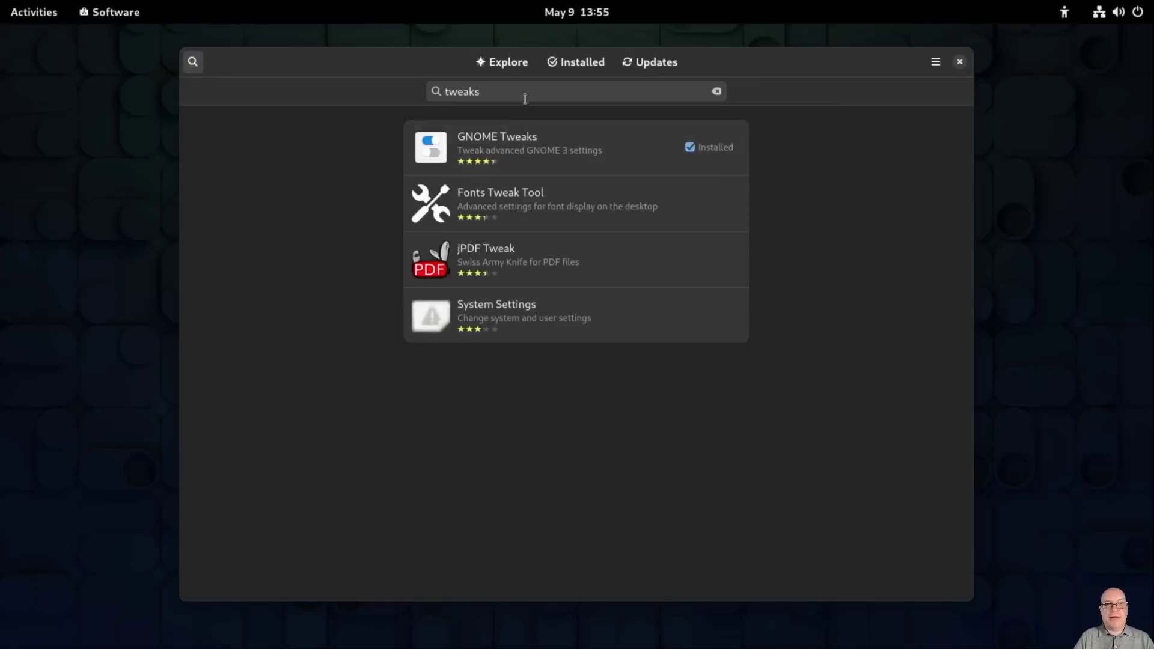
Step: Search GNOME Software for 'extensions' and open the Extensions app by The GNOME Project
left_click(716, 91)
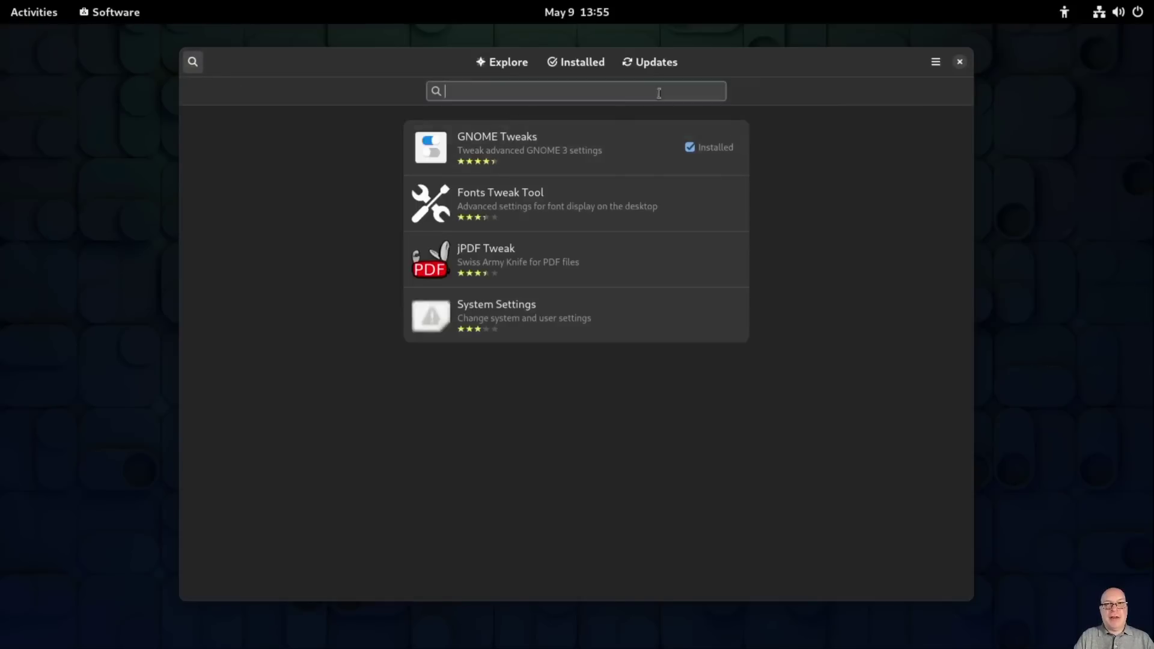
type("exten")
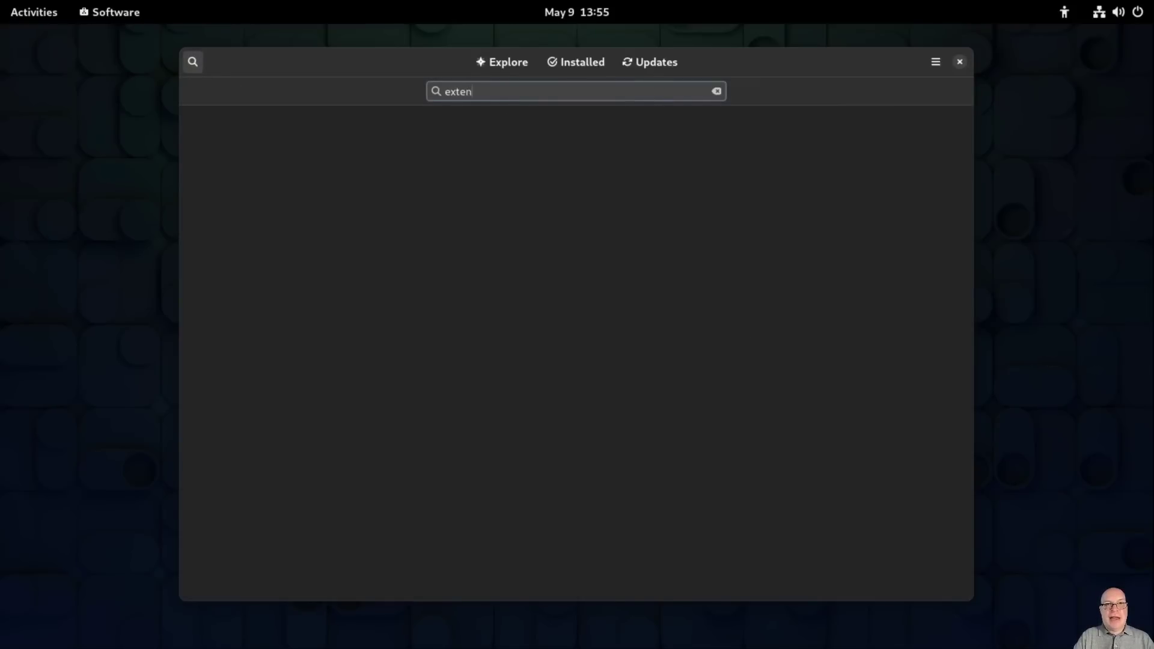
type("sions")
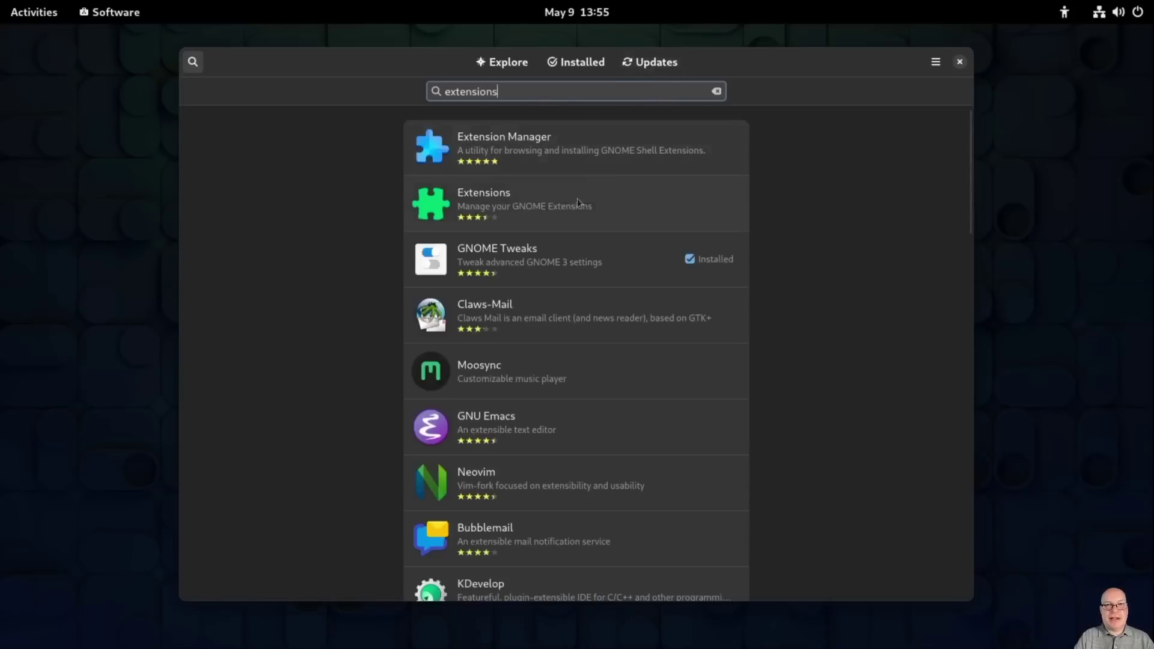
left_click(672, 216)
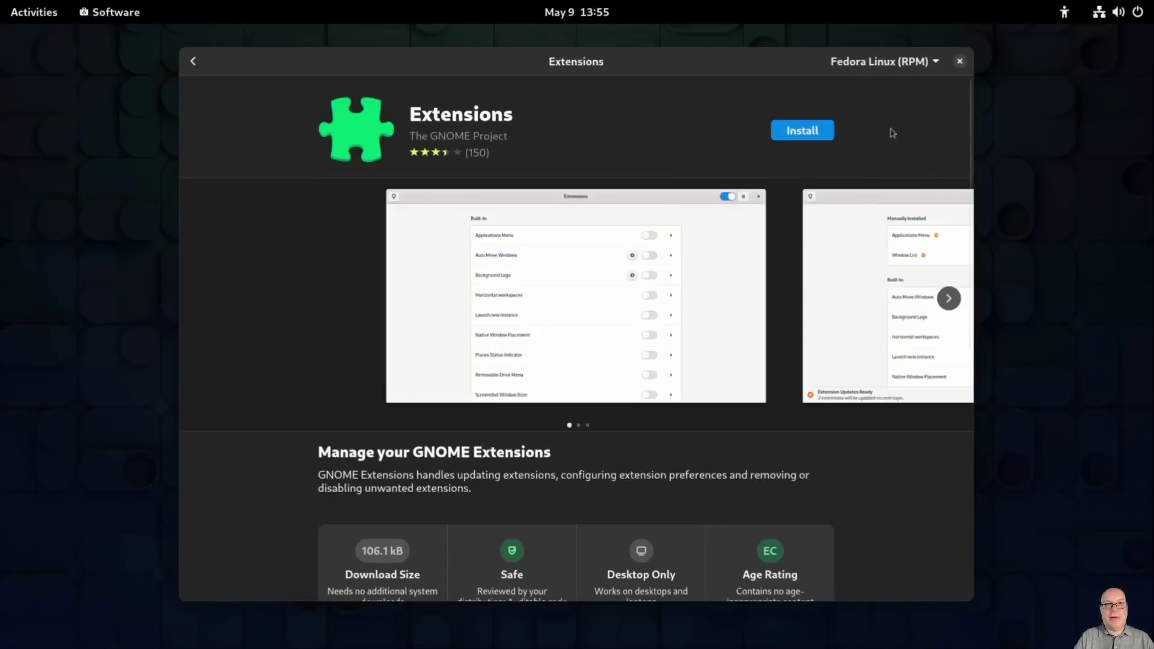
Step: Install Extensions from the Fedora Flathub Selection (Flatpak) source and launch it
left_click(940, 63)
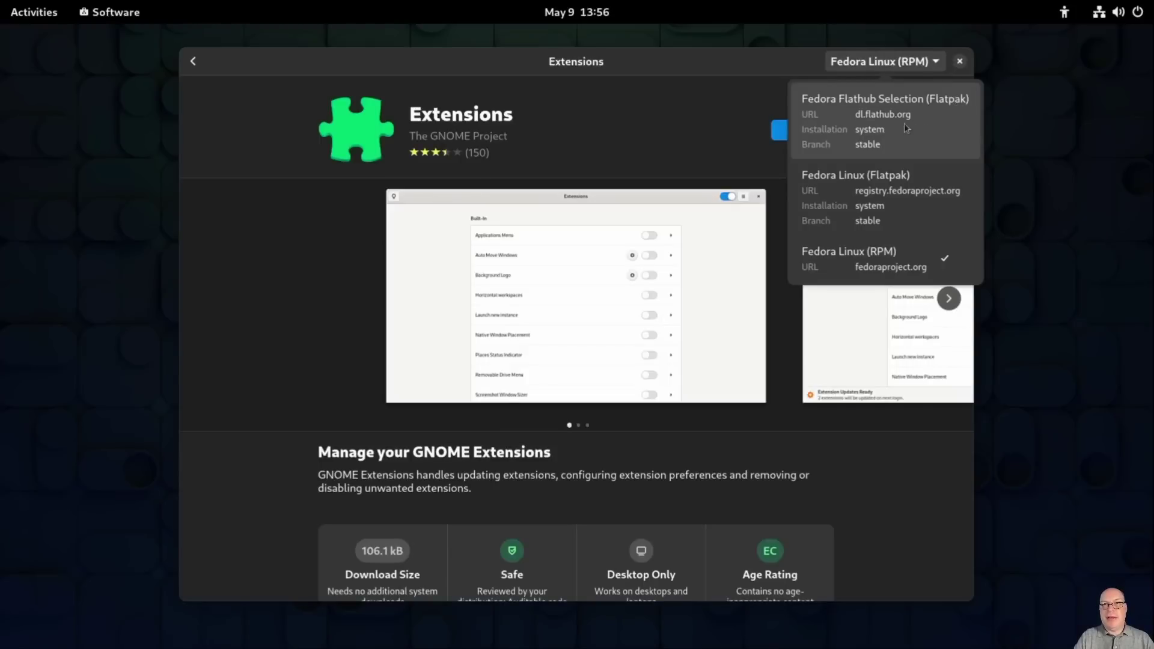
left_click(952, 132)
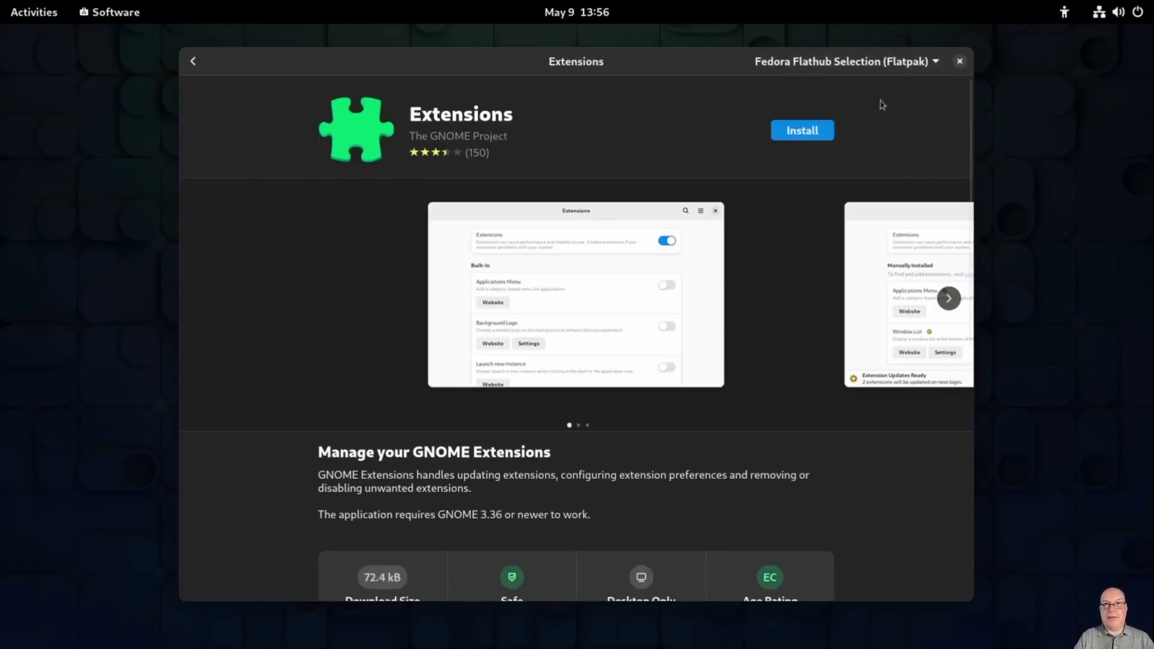
left_click(823, 131)
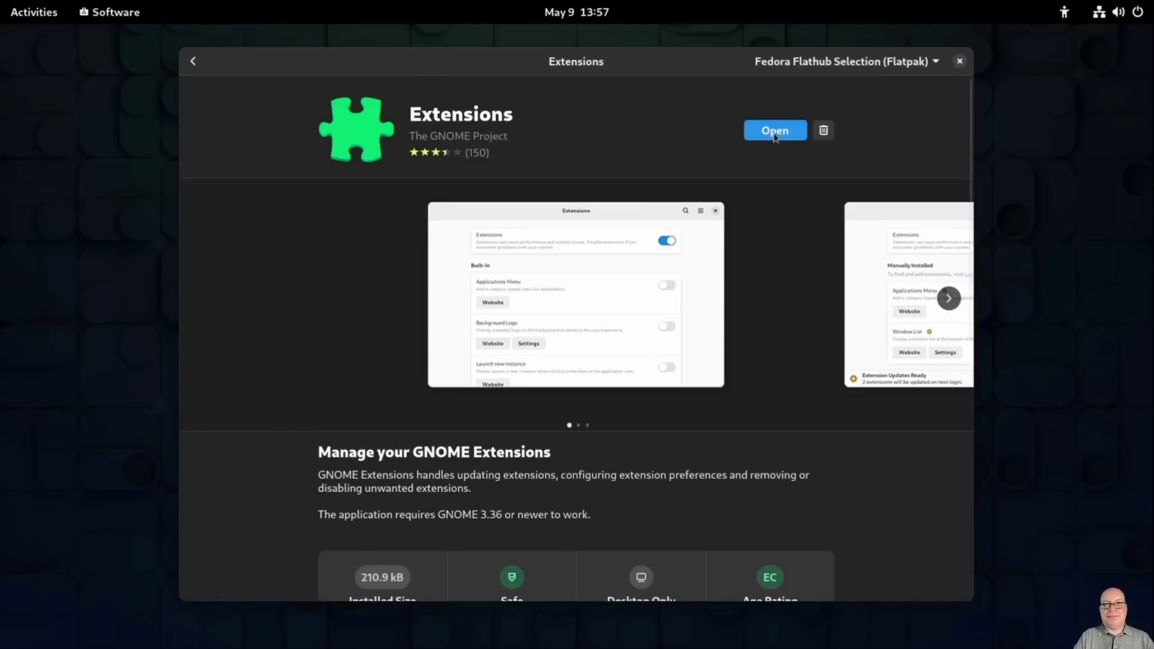
left_click(784, 138)
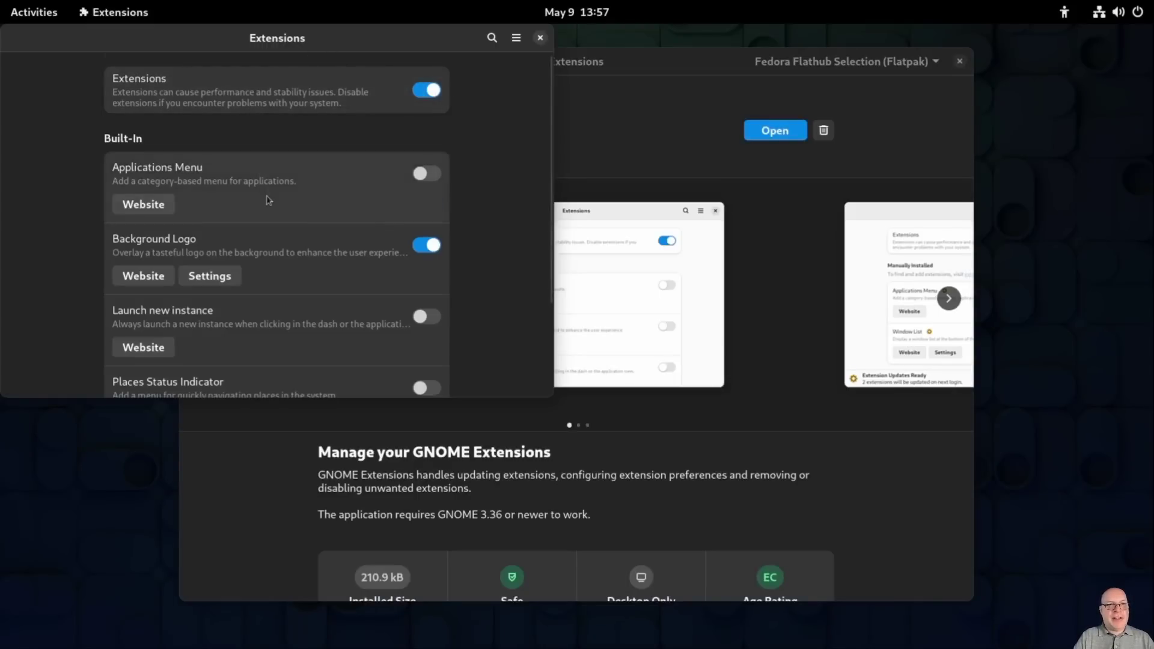
Step: Scroll through the built-in extensions list, close Extensions, and return to the 'extensions' search results
scroll(268, 200, "down", 3)
scroll(313, 214, "down", 2)
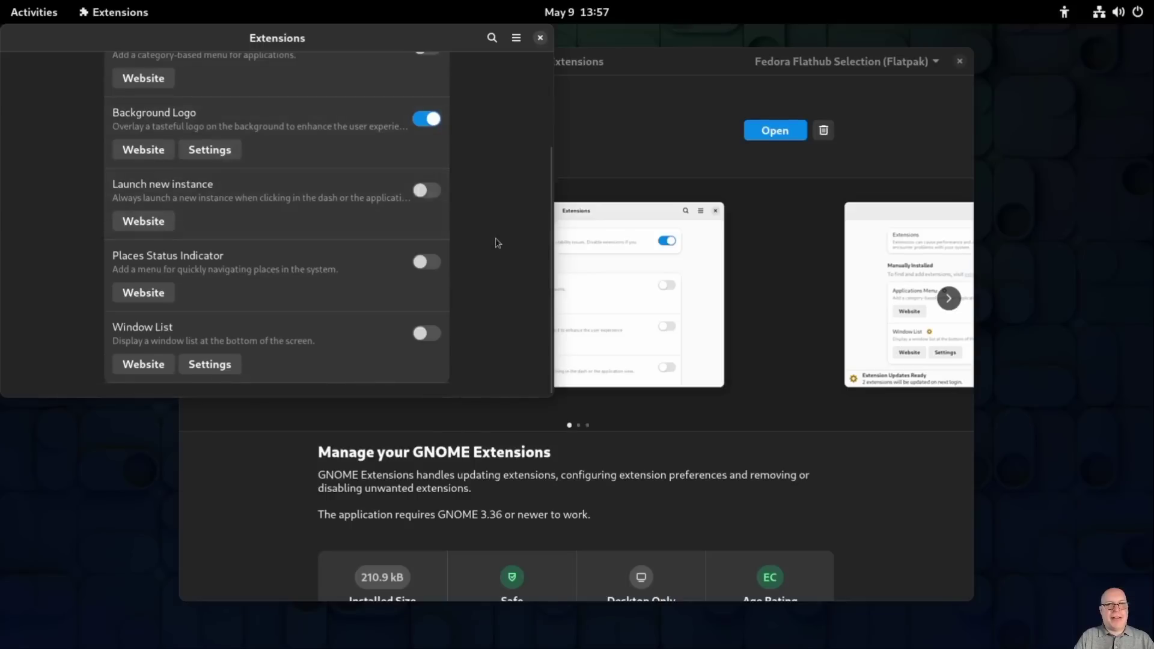
scroll(503, 243, "up", 5)
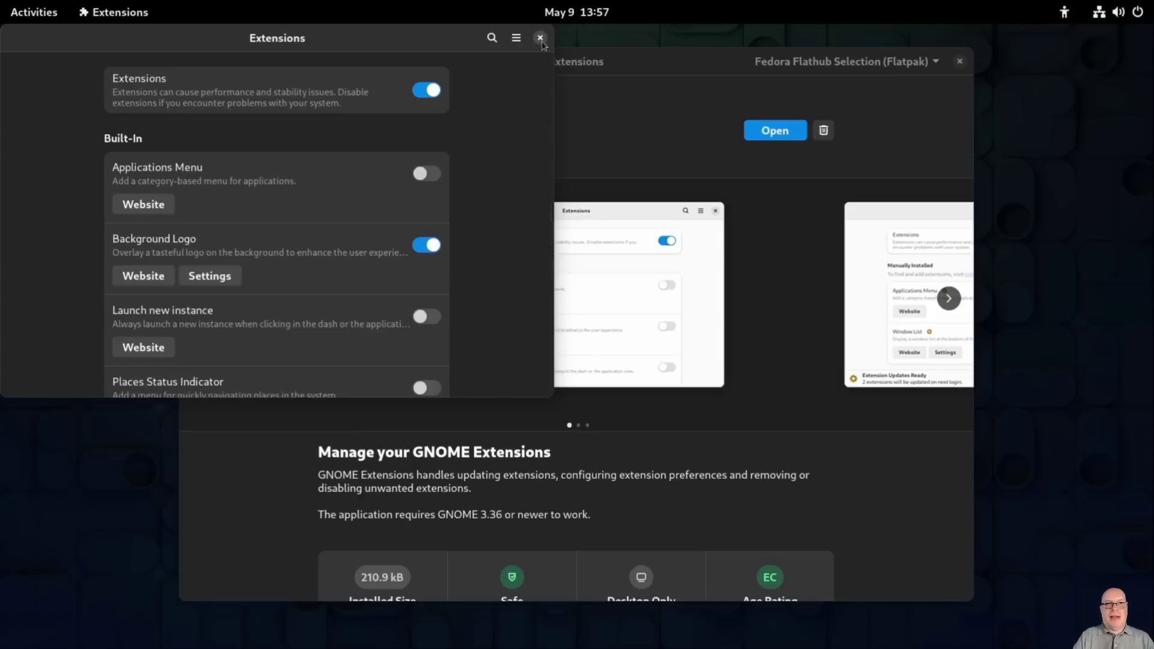
left_click(540, 38)
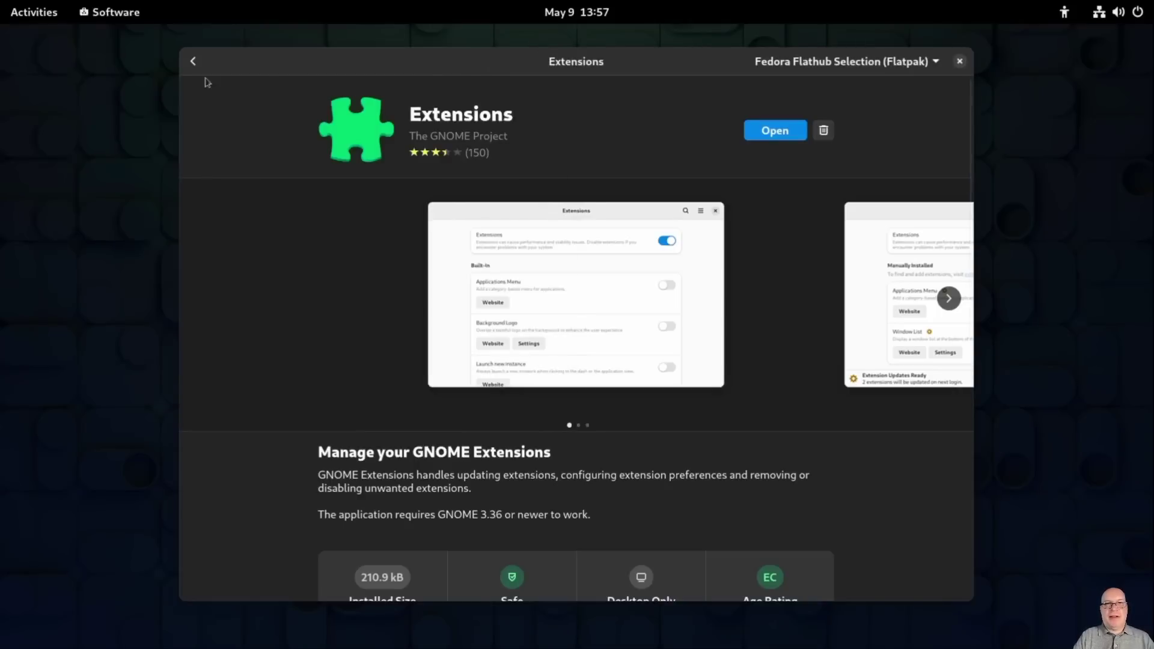
left_click(193, 60)
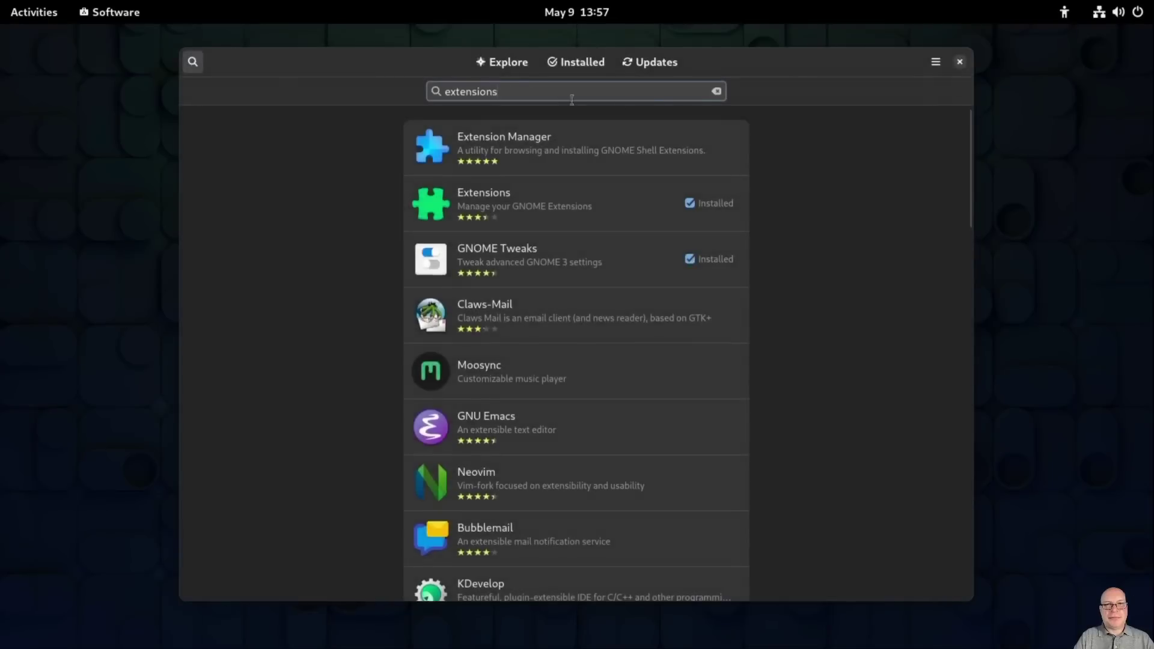
Step: Search 'menulibr', install MenuLibre from GNOME Software and launch its Menu Editor
left_click(716, 92)
type("menulibre")
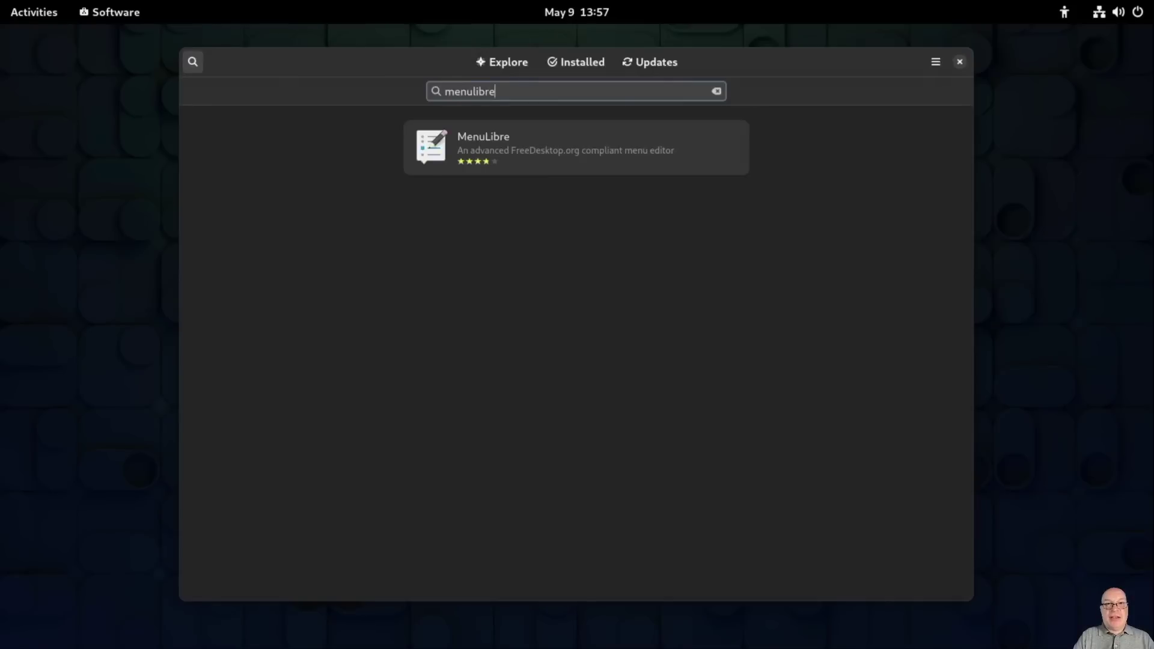
left_click(599, 146)
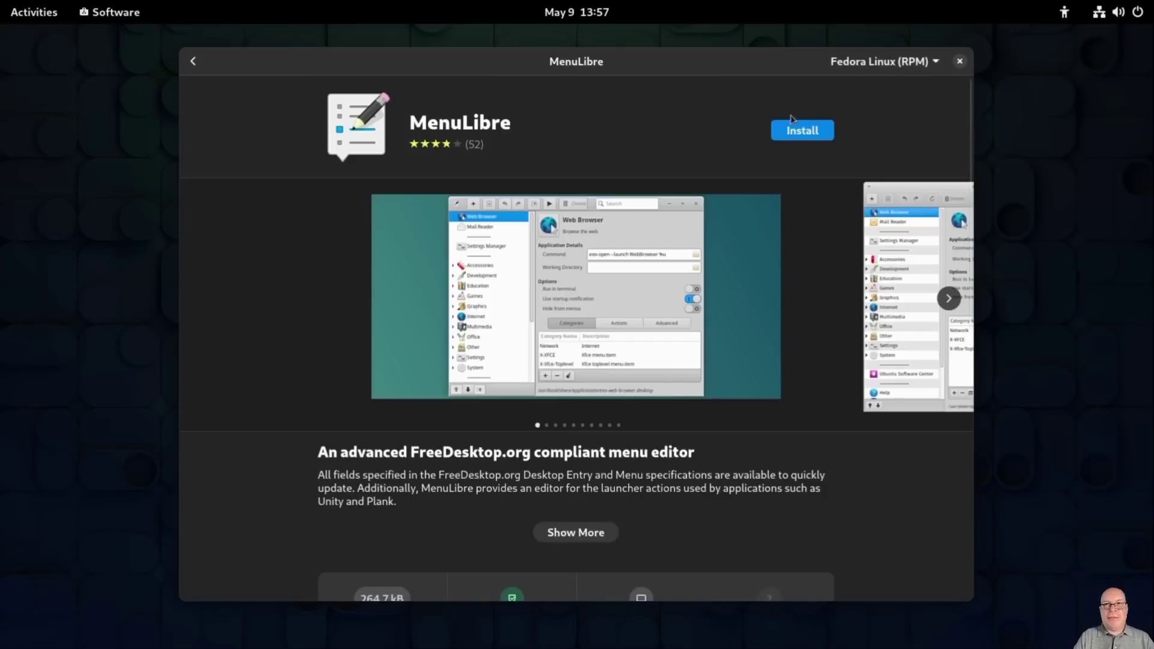
left_click(817, 134)
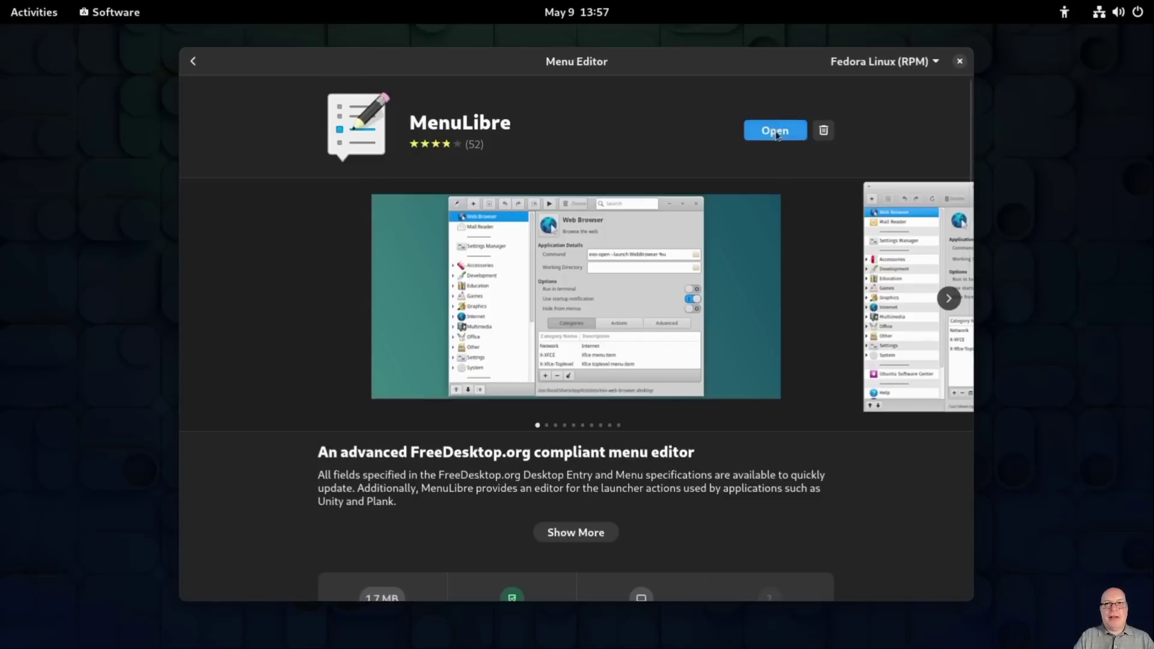
left_click(776, 132)
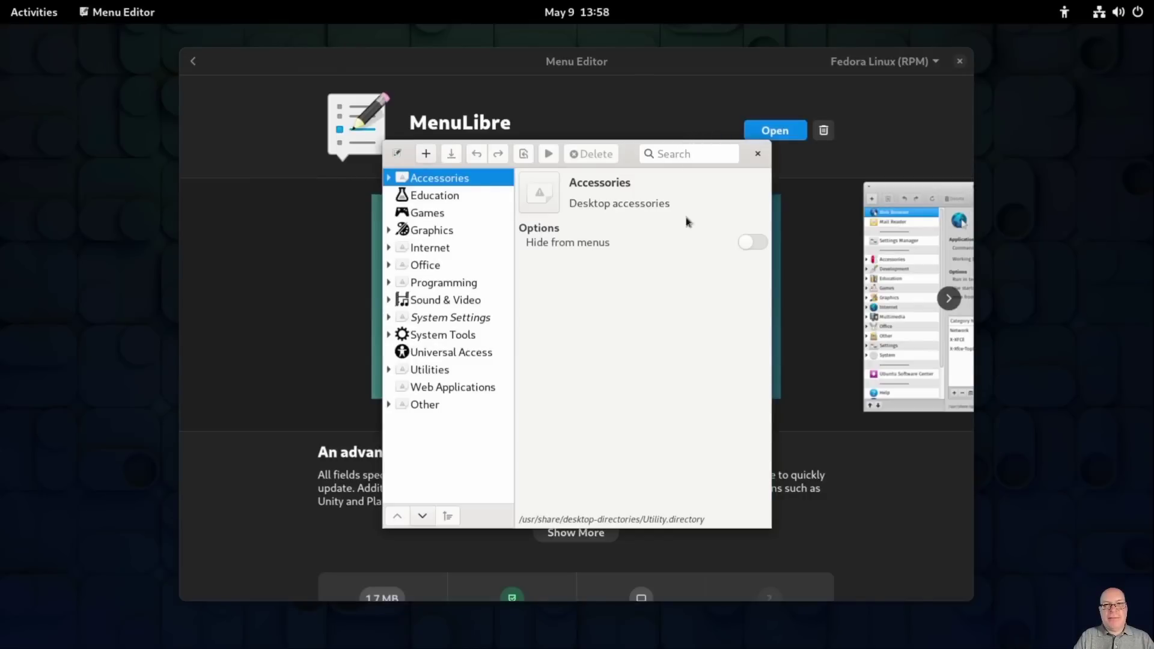
Step: Widen MenuLibre, review Firefox's launcher actions and Advanced fields under Internet, then close it
left_click_drag(772, 345, 1004, 324)
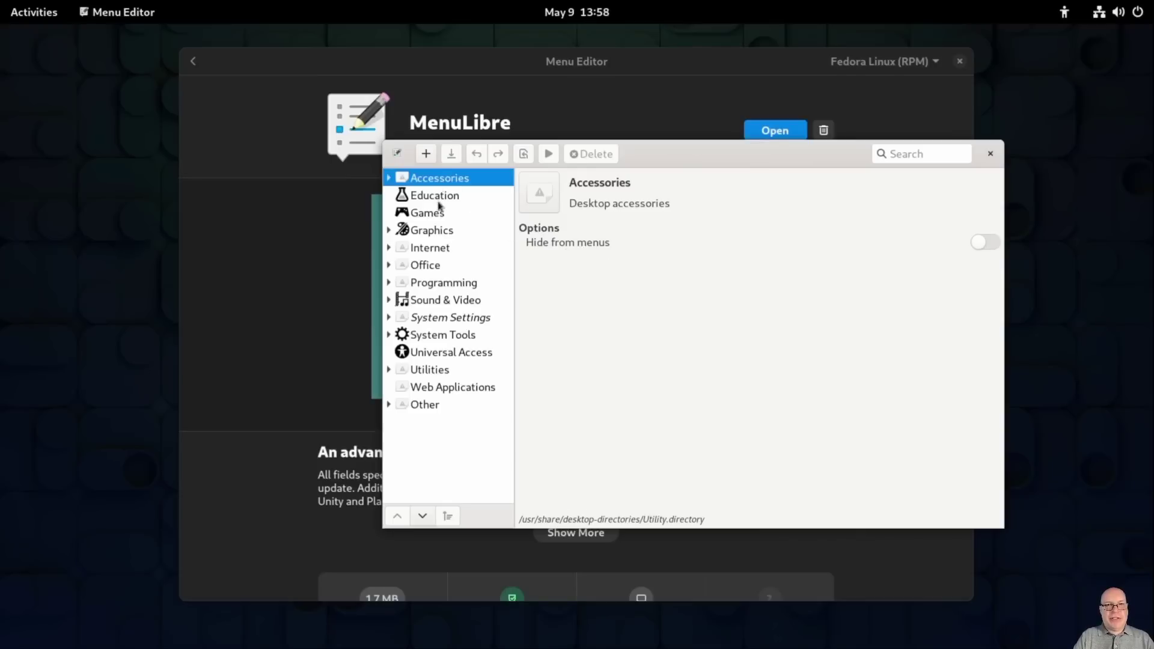
left_click(388, 249)
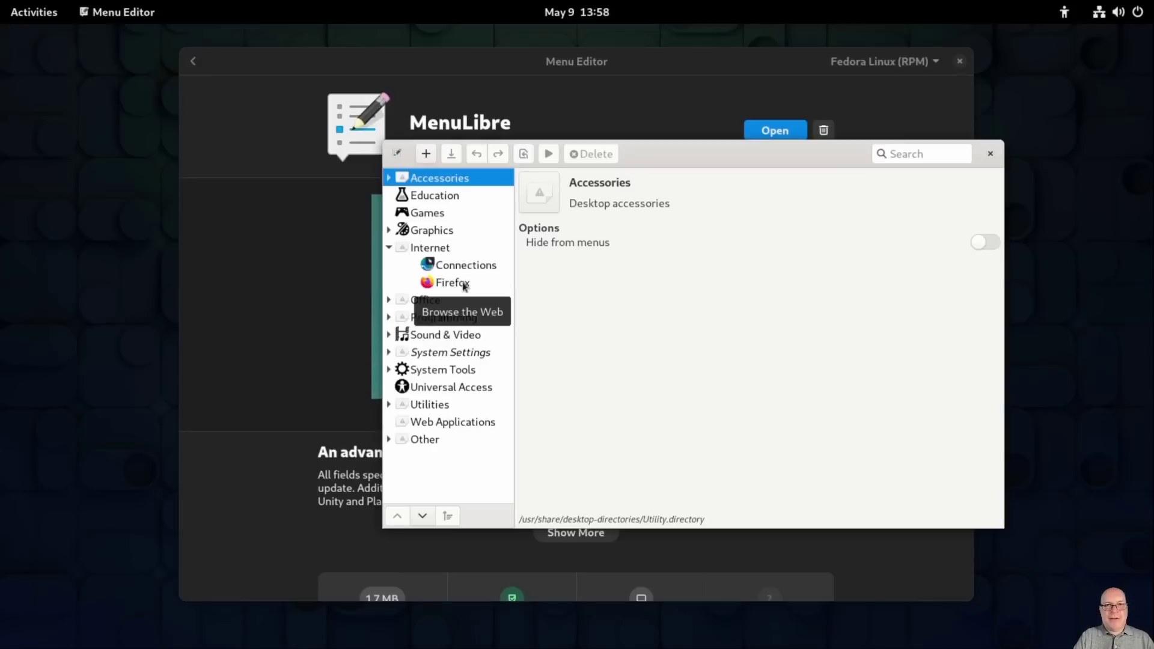
left_click(465, 287)
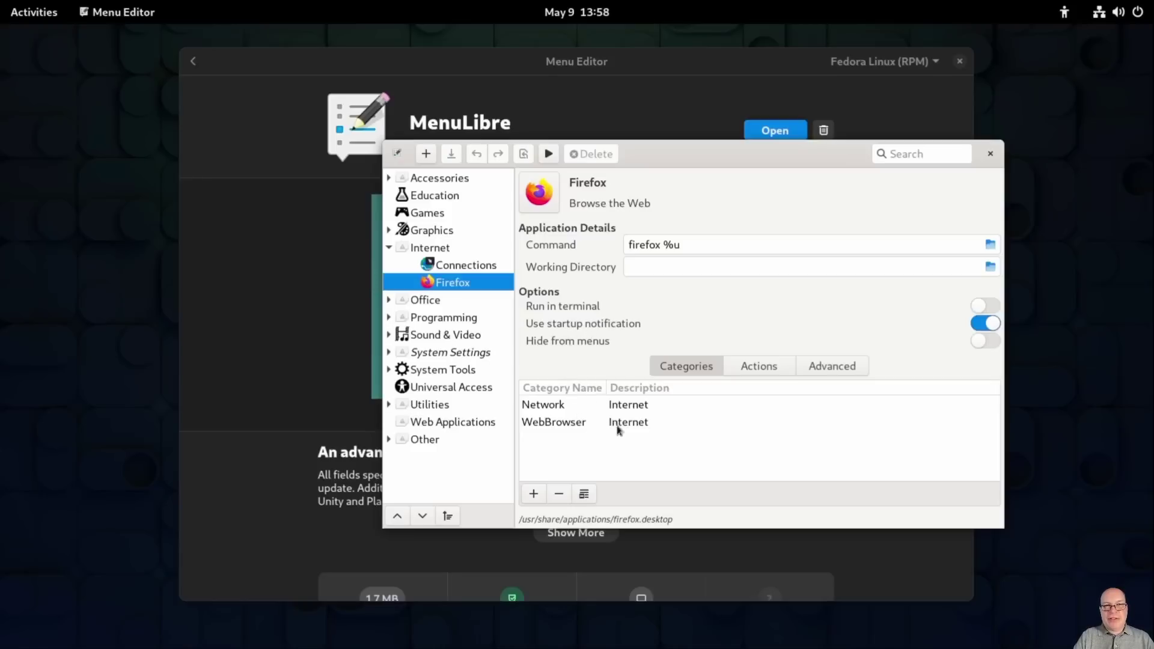
left_click(757, 368)
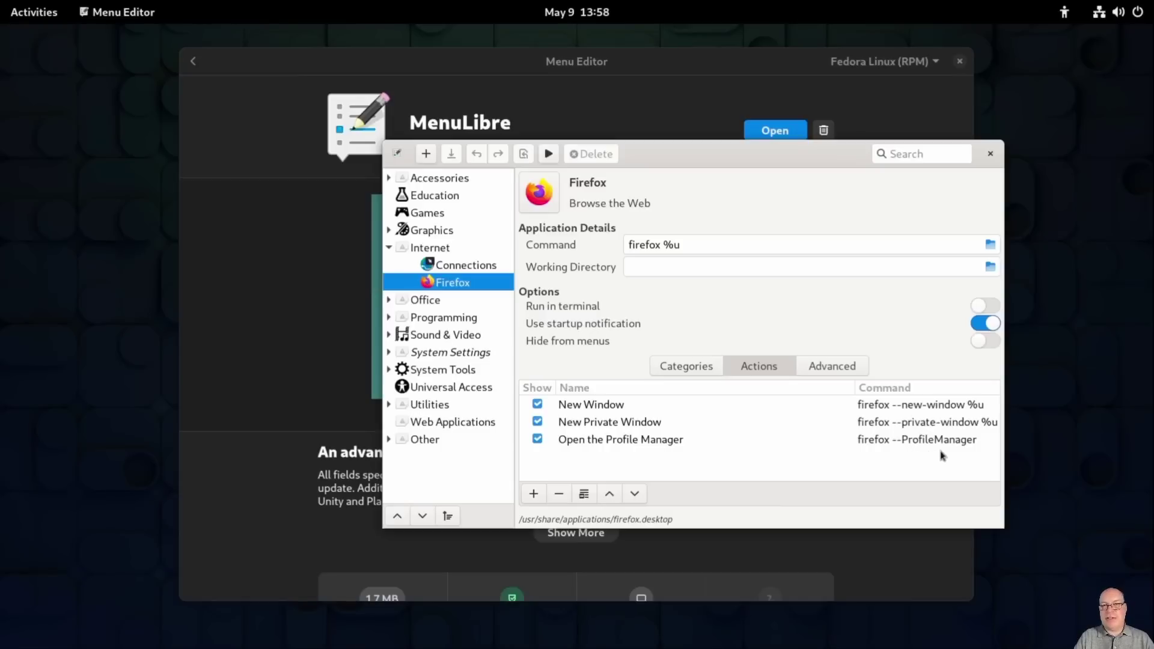
left_click(832, 368)
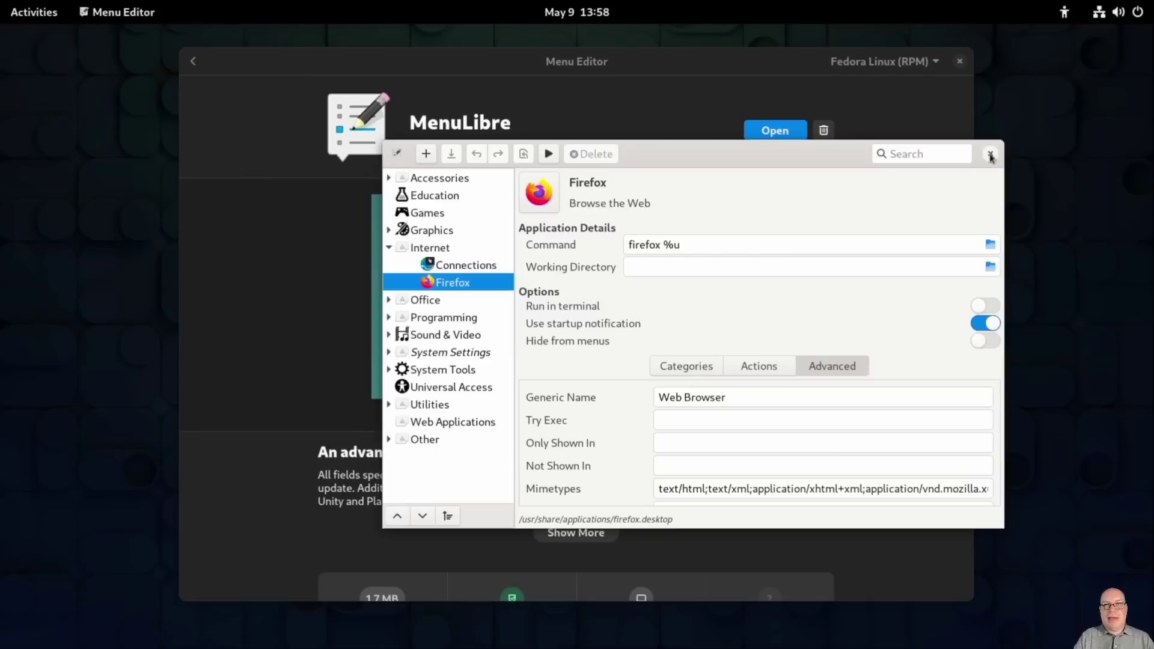
left_click(991, 155)
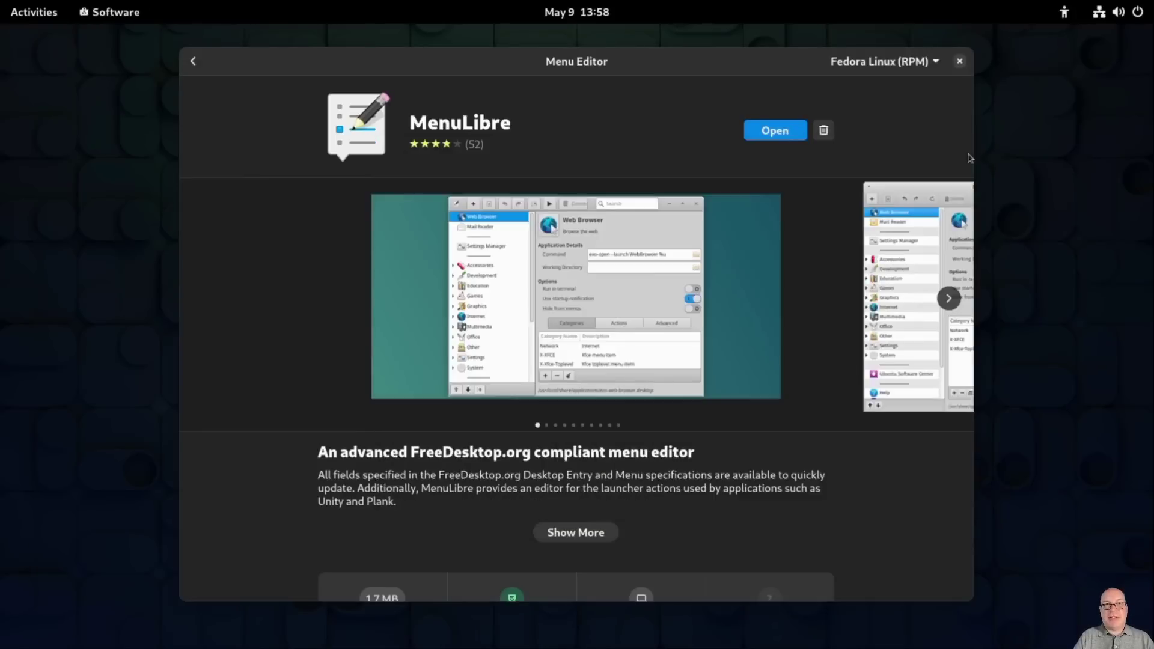
Step: Search for OBS and install OBS Studio from the Fedora Flathub Selection Flatpak source
left_click(194, 61)
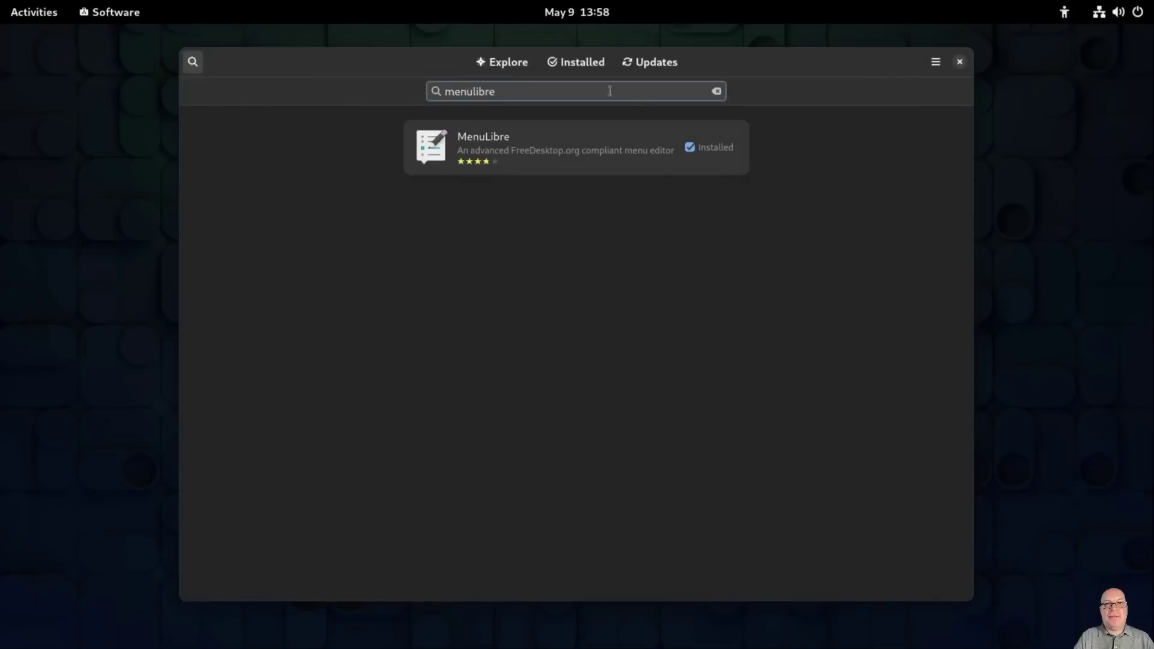
left_click(717, 93)
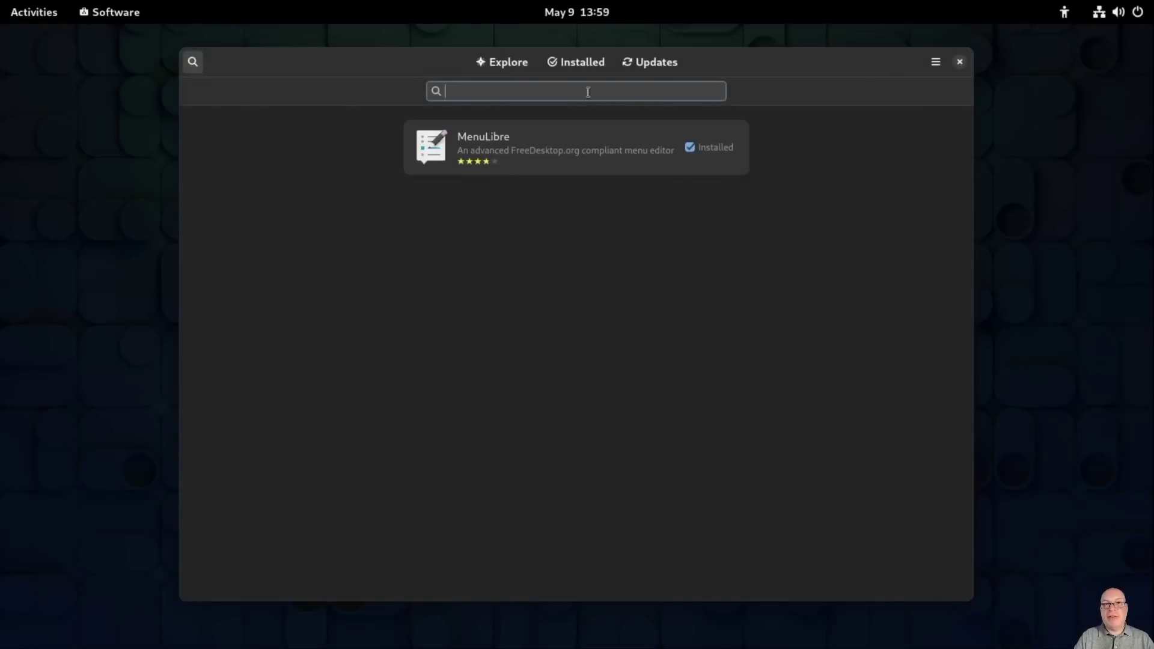
type("obs")
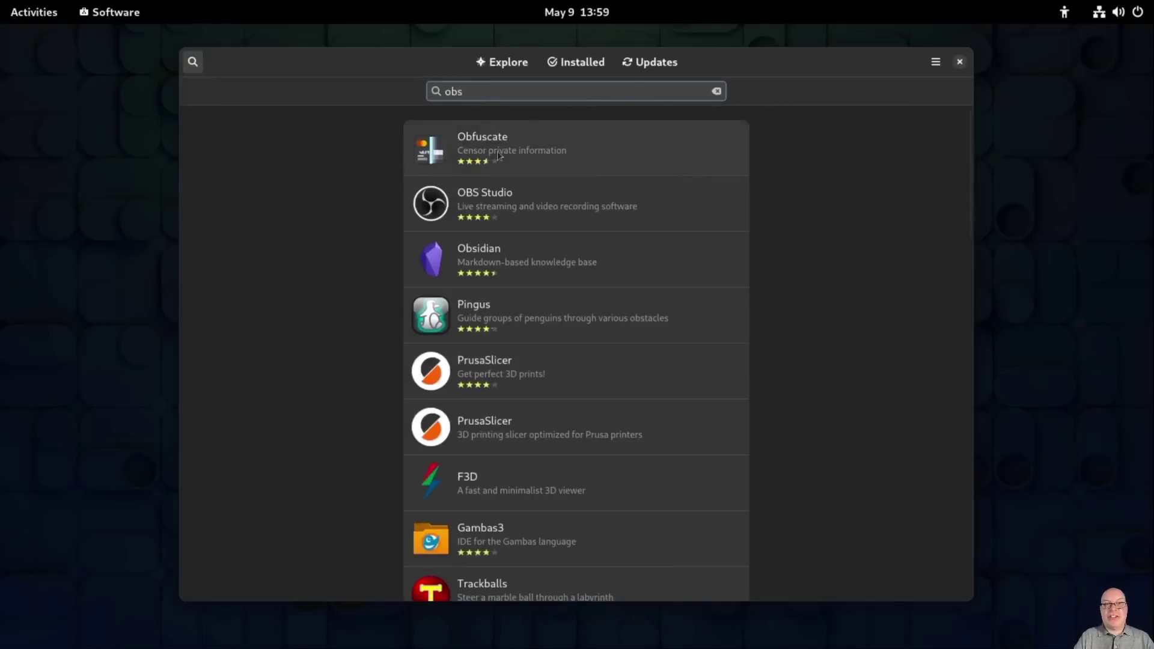
left_click(490, 202)
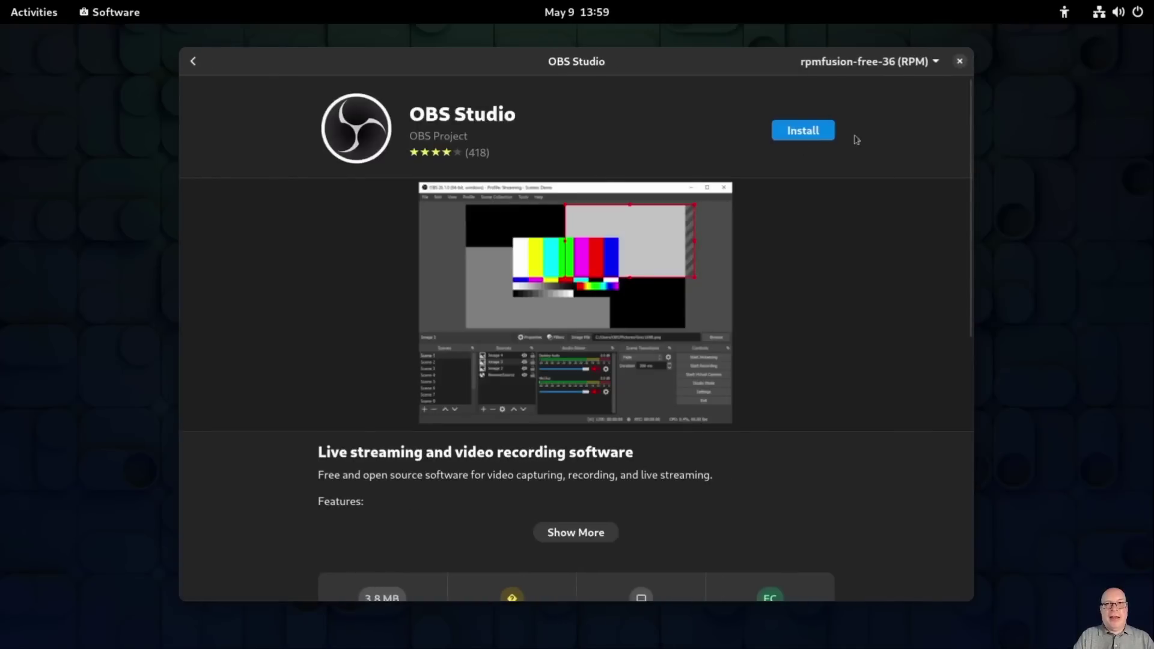
left_click(936, 62)
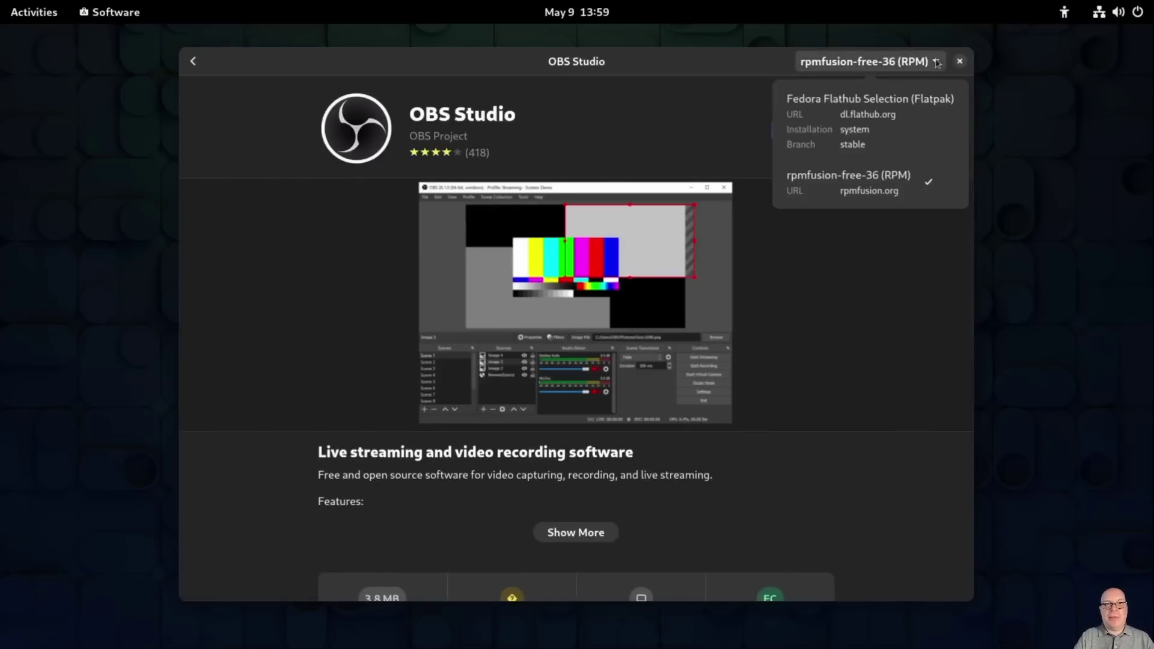
left_click(957, 115)
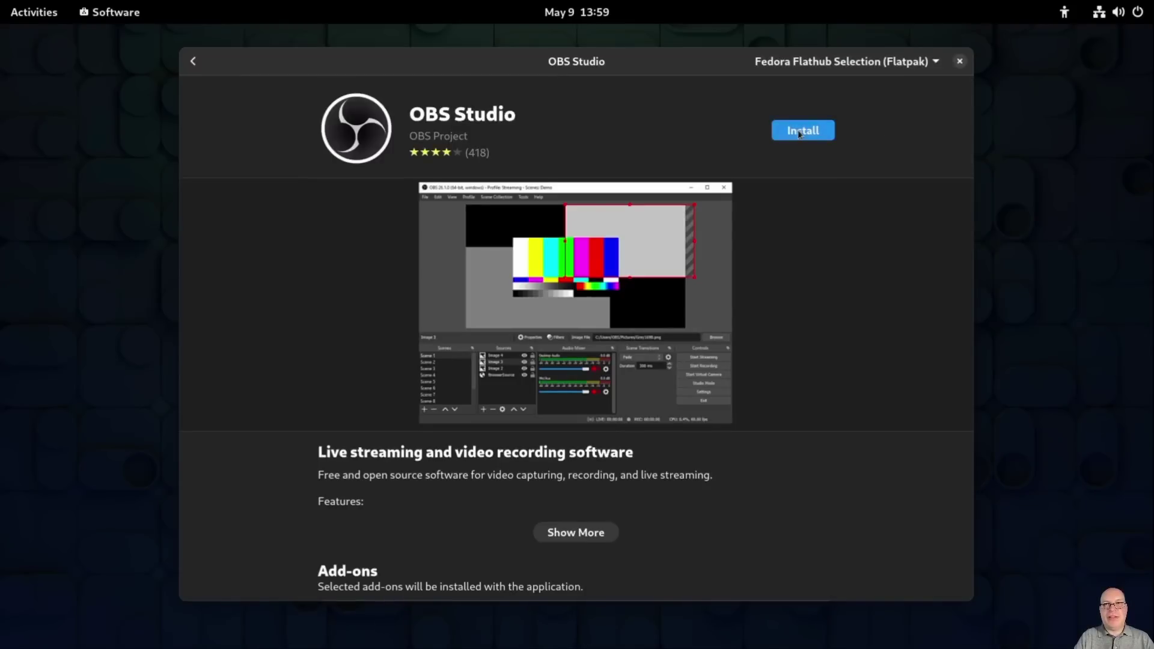
left_click(800, 131)
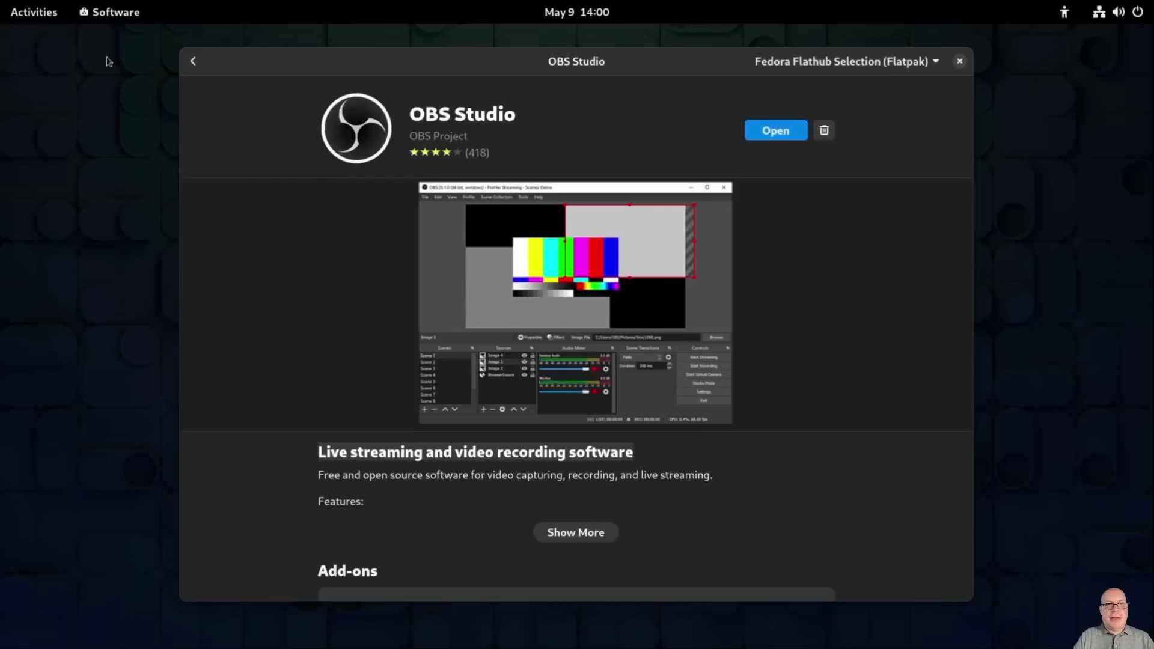
left_click(193, 62)
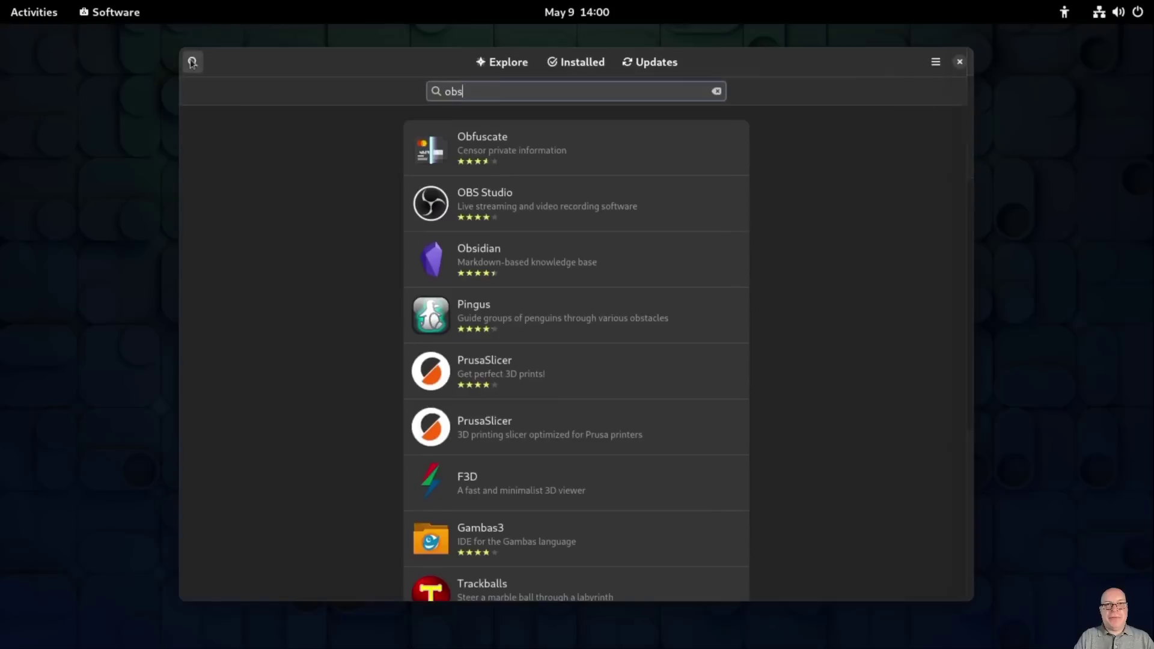
Step: Search 'kden', install Kdenlive as a Fedora Flathub Selection Flatpak, then close Software
left_click(716, 91)
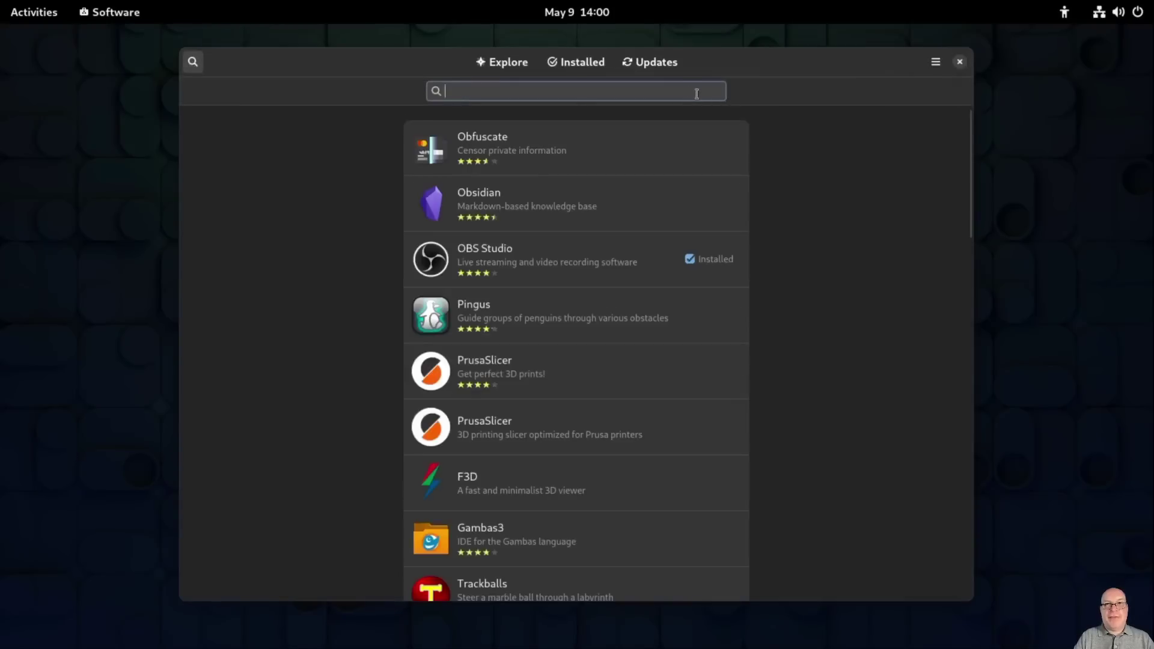
type("kden")
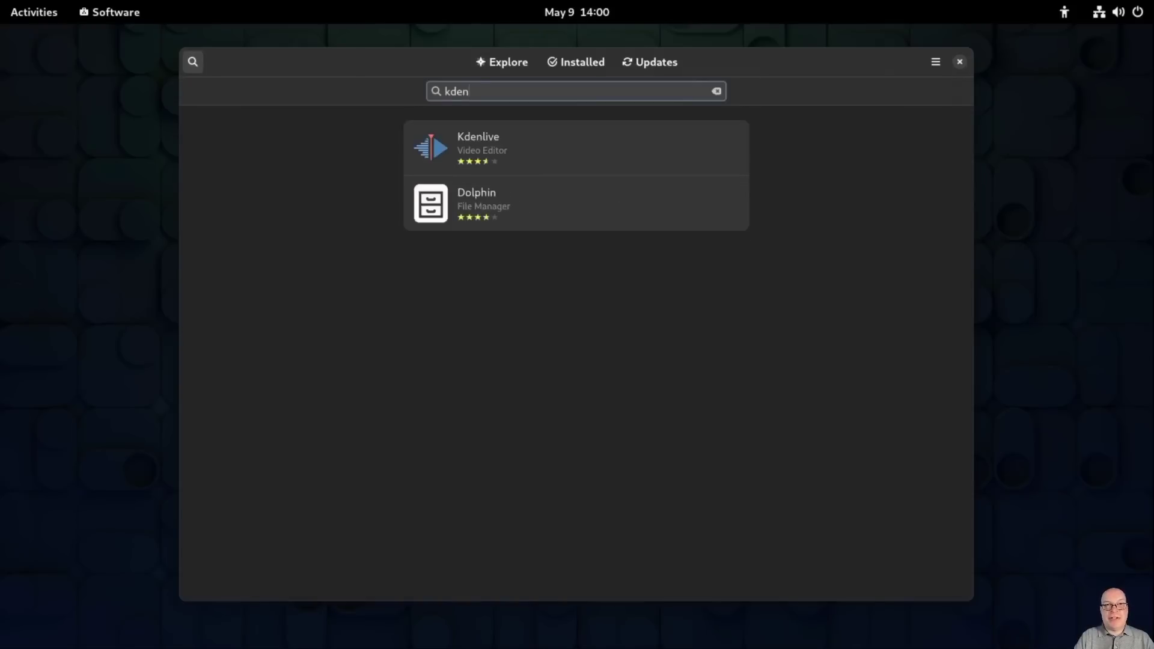
left_click(654, 130)
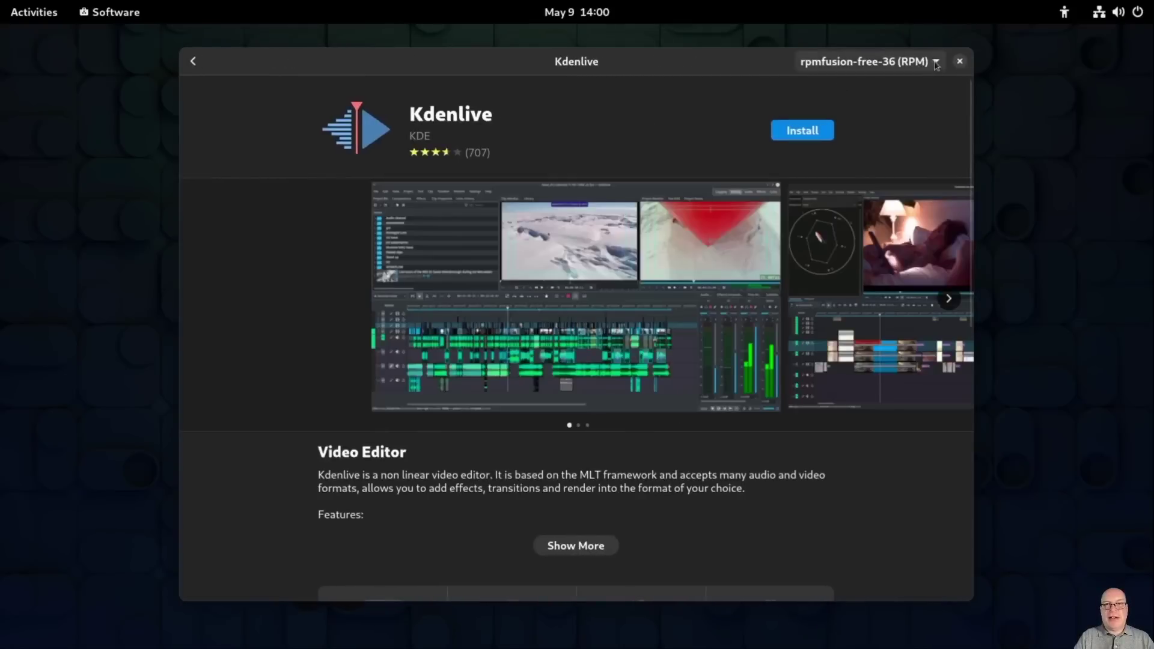
left_click(935, 63)
left_click(920, 99)
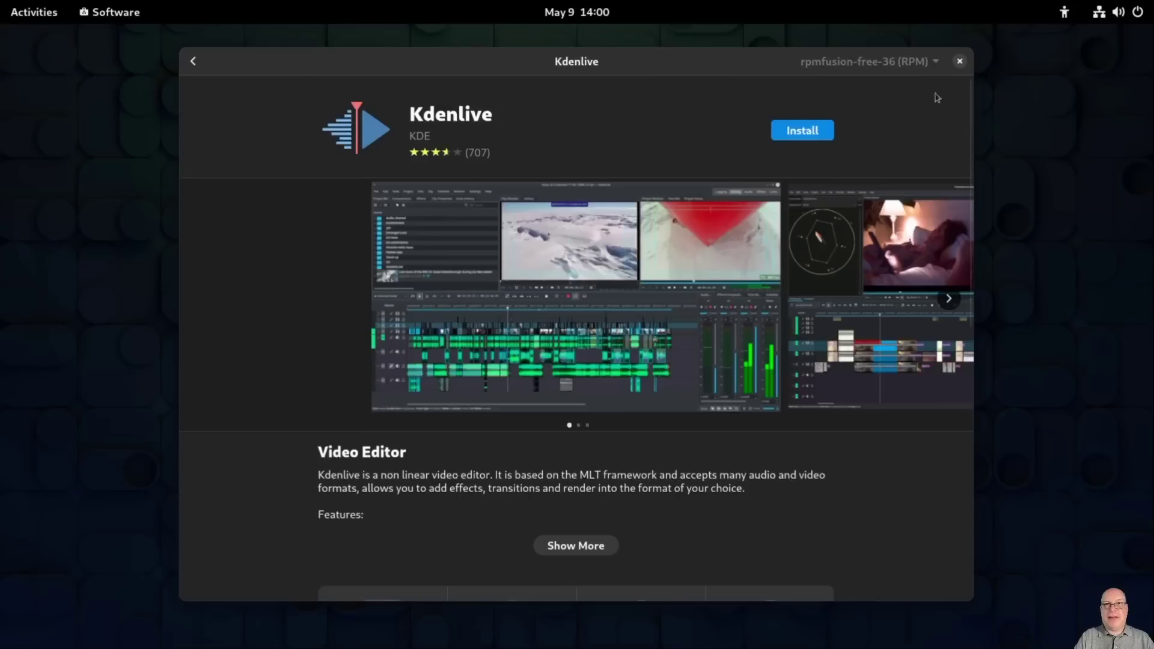
left_click(937, 70)
left_click(945, 117)
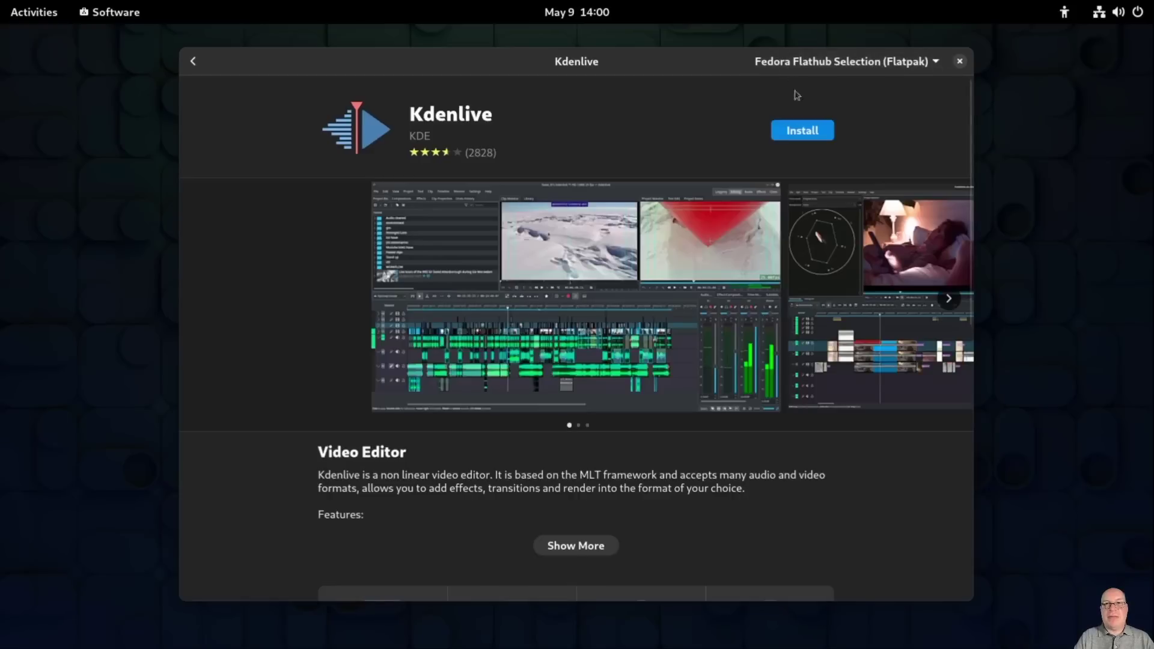
left_click(795, 135)
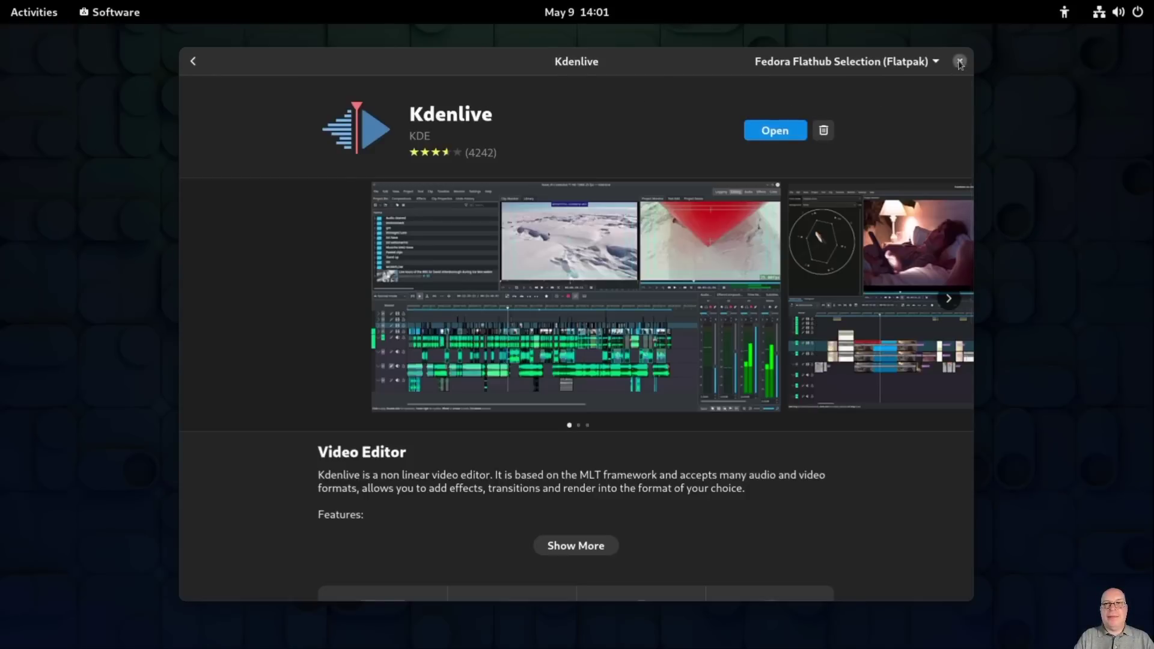
left_click(960, 62)
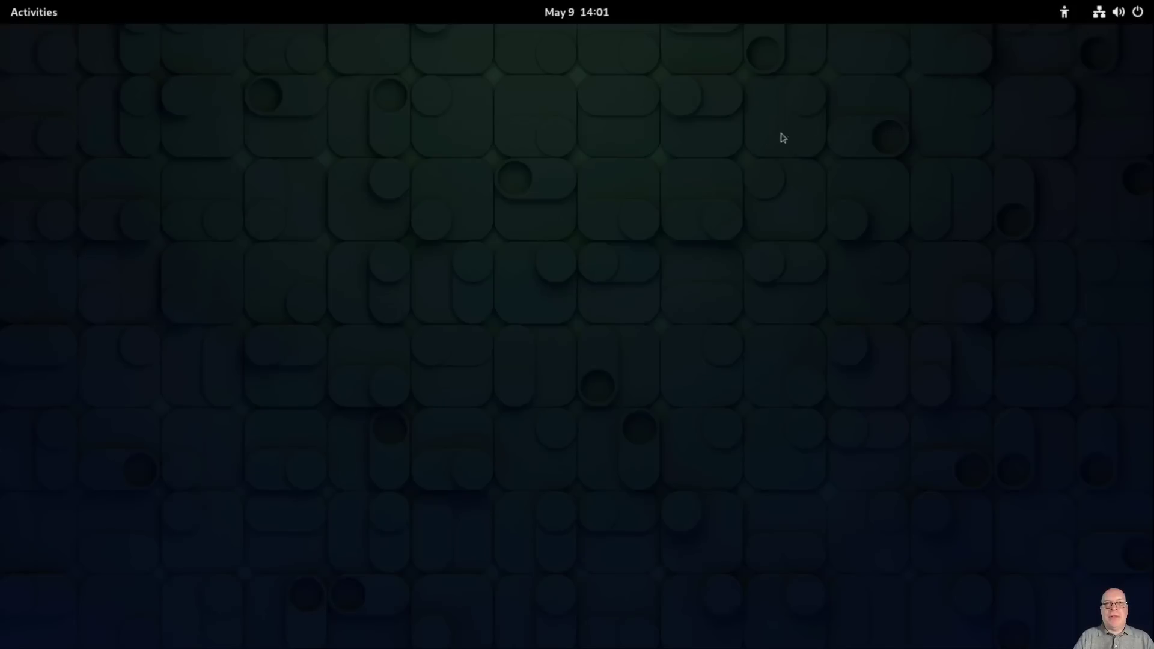
key("super")
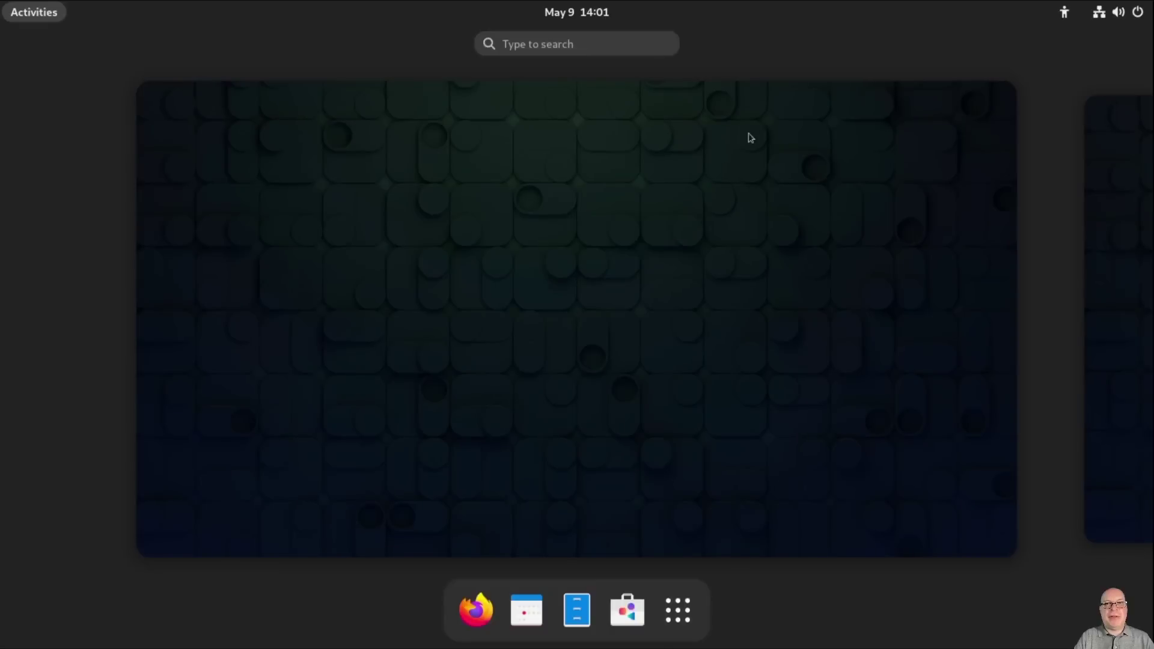
type("fi")
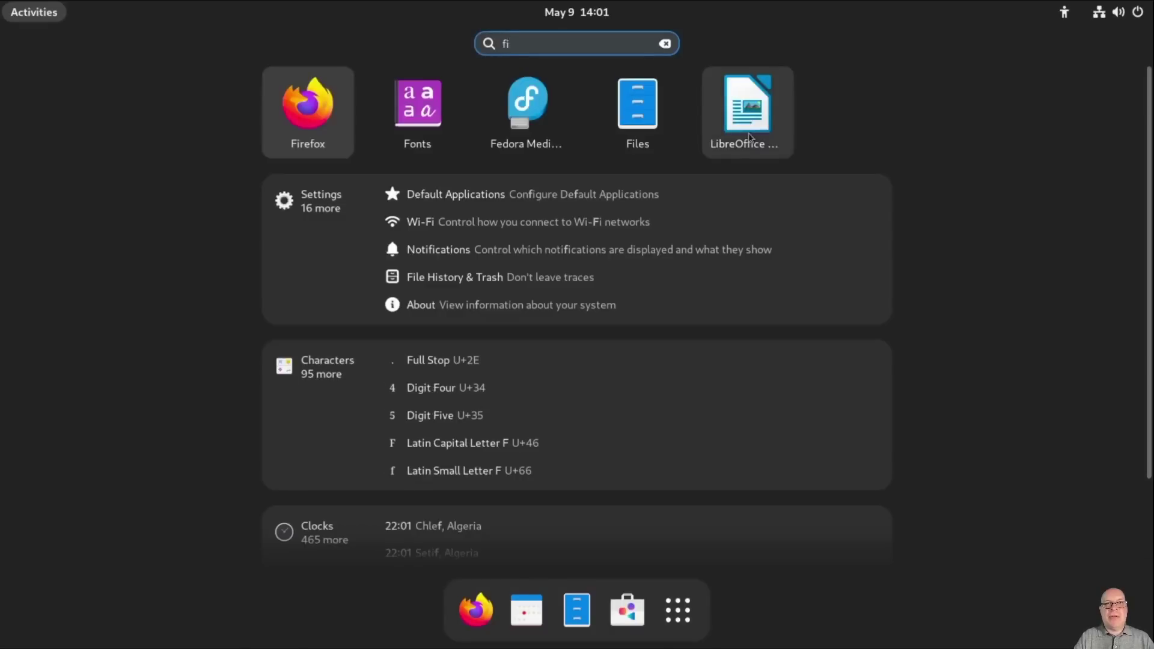
type("re")
key("Return")
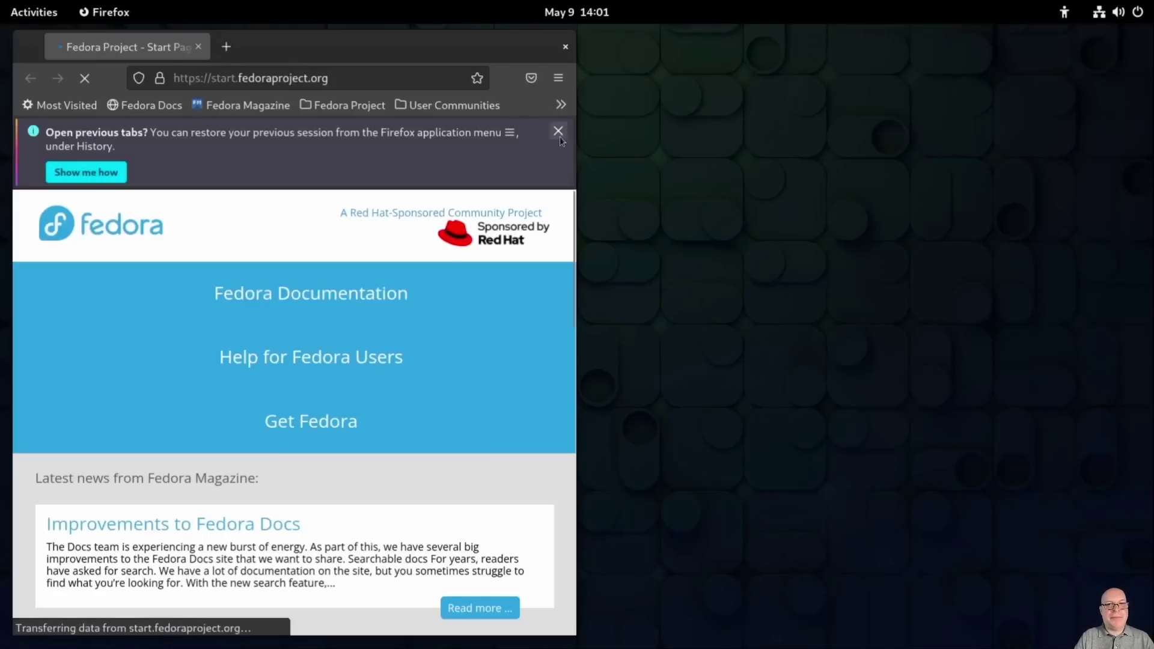
left_click(559, 135)
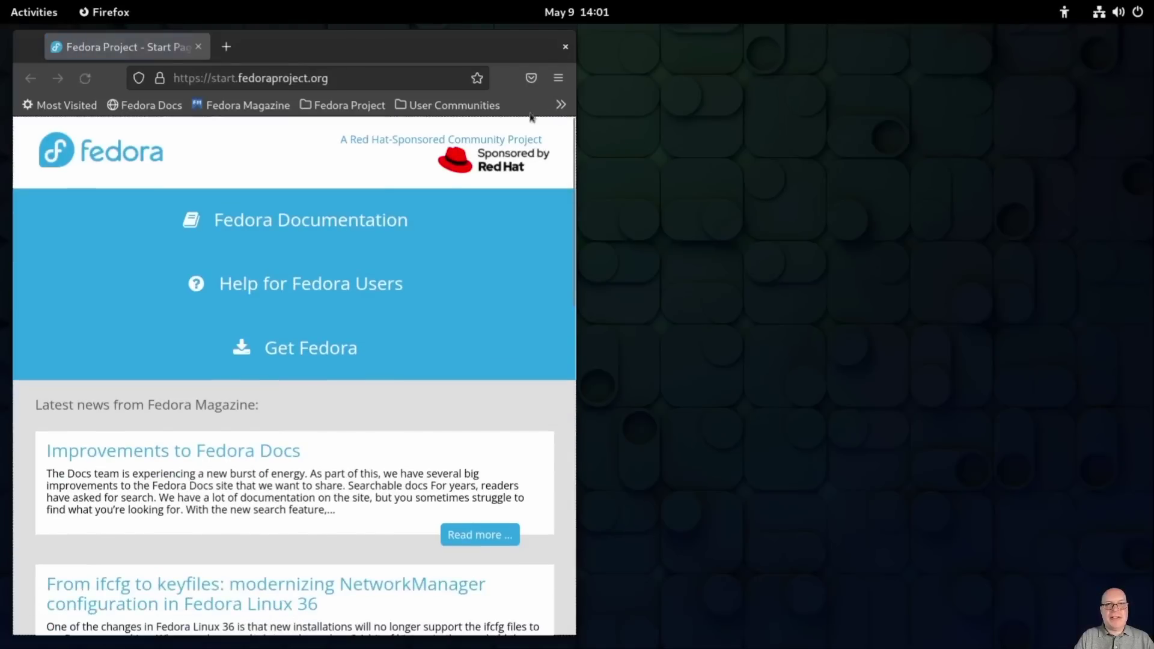
left_click(345, 79)
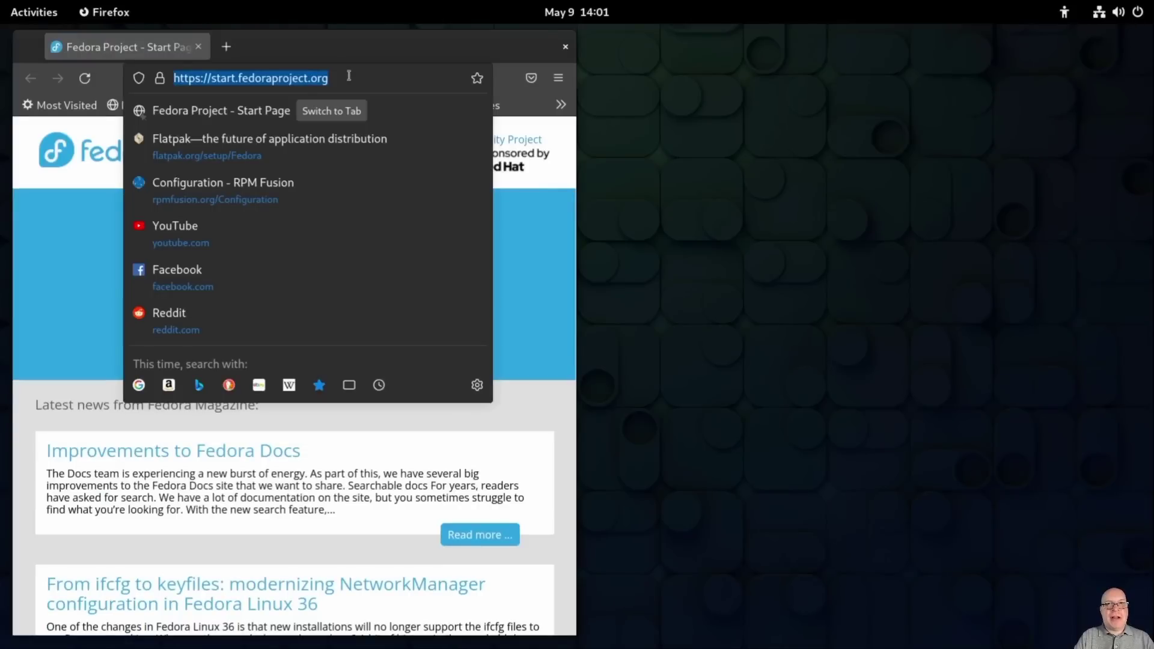
type("http")
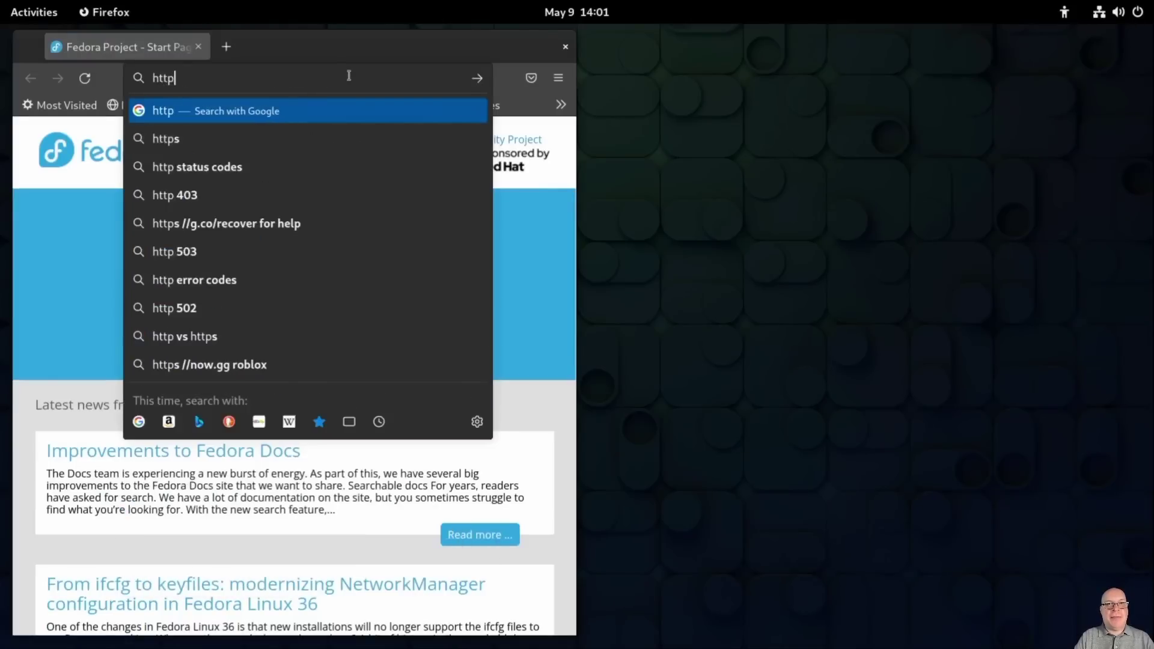
type("s://ex")
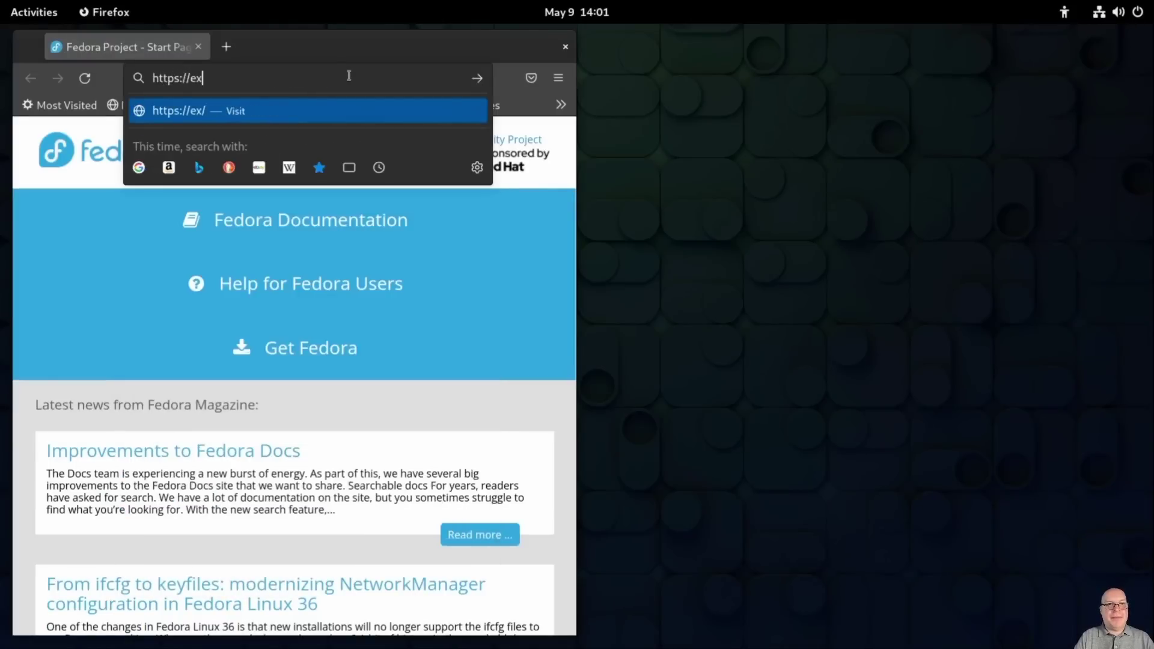
type("tensions")
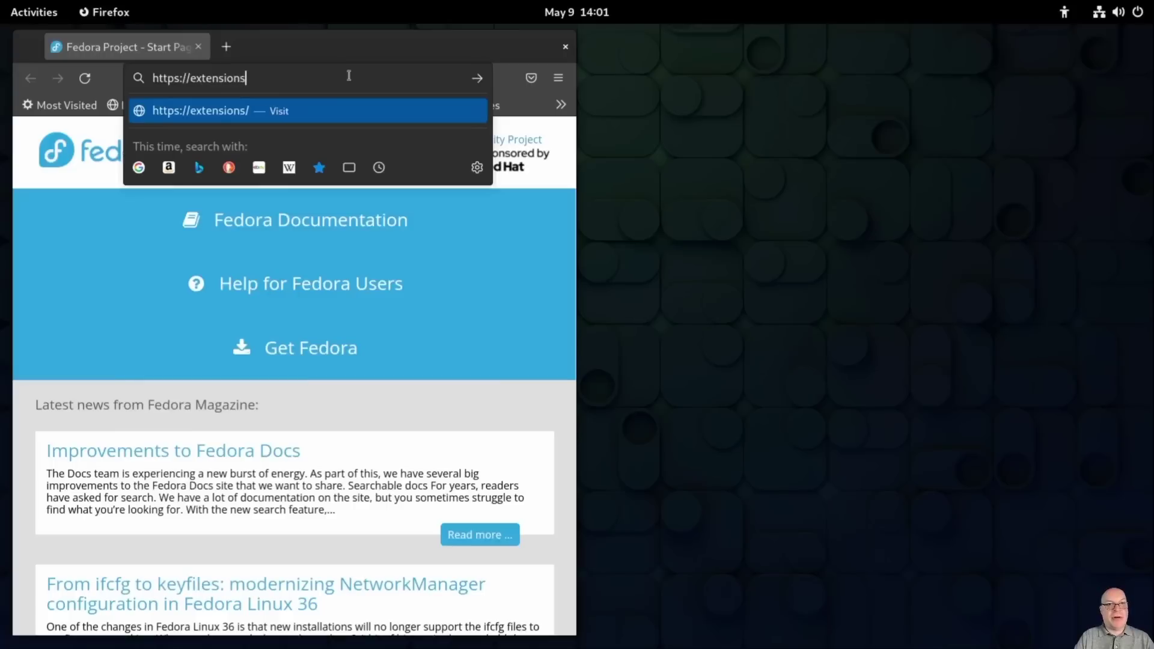
type(".gnome.org")
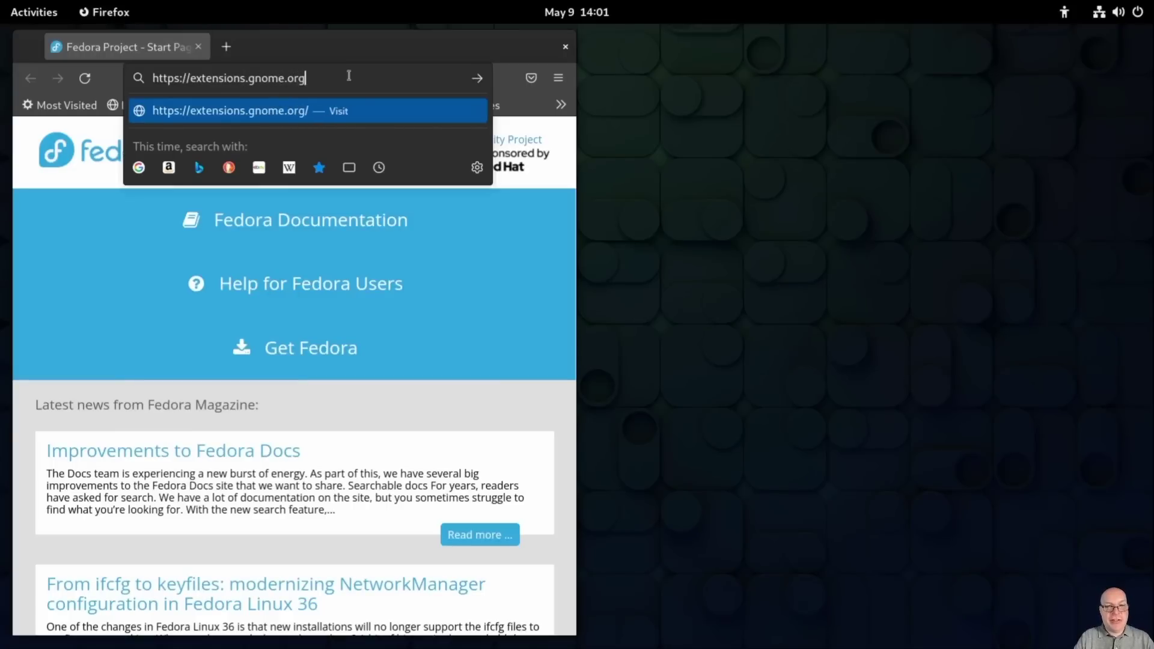
key("Return")
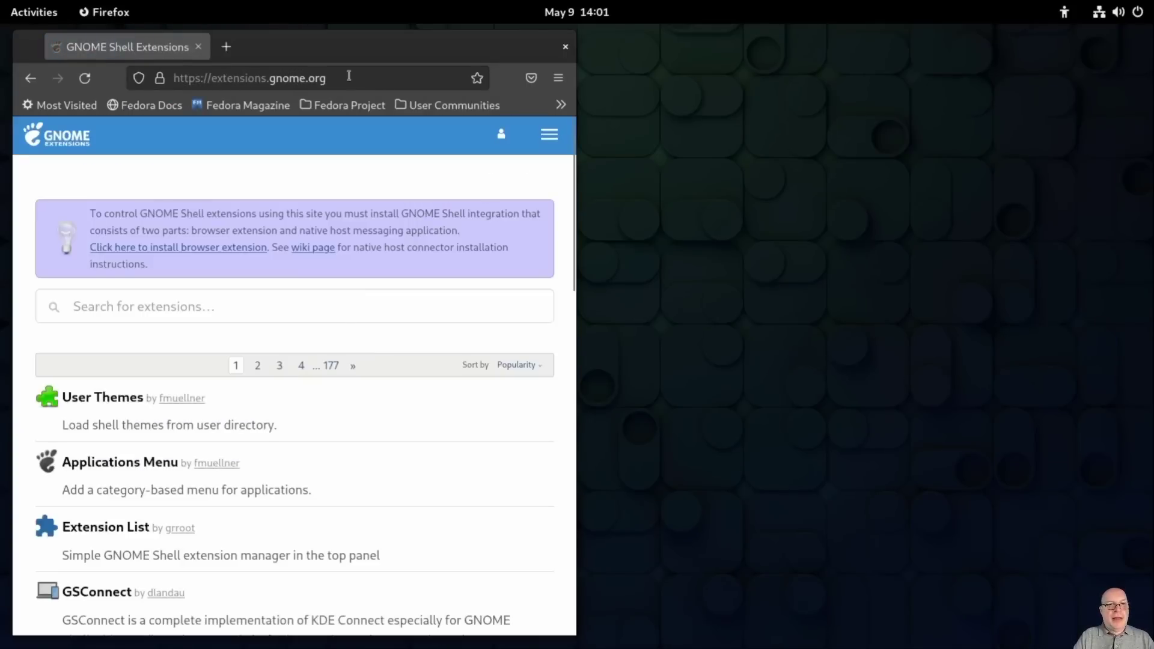
Step: Add the GNOME Shell integration add-on to Firefox, allowing it in private windows
left_click(179, 250)
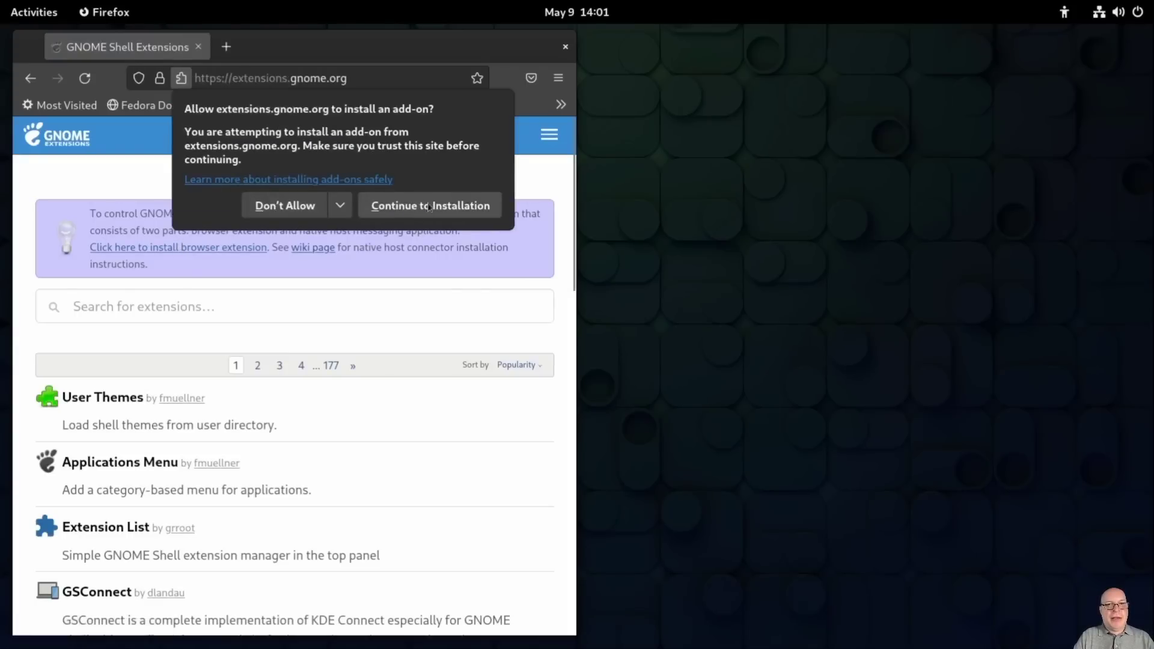
left_click(432, 208)
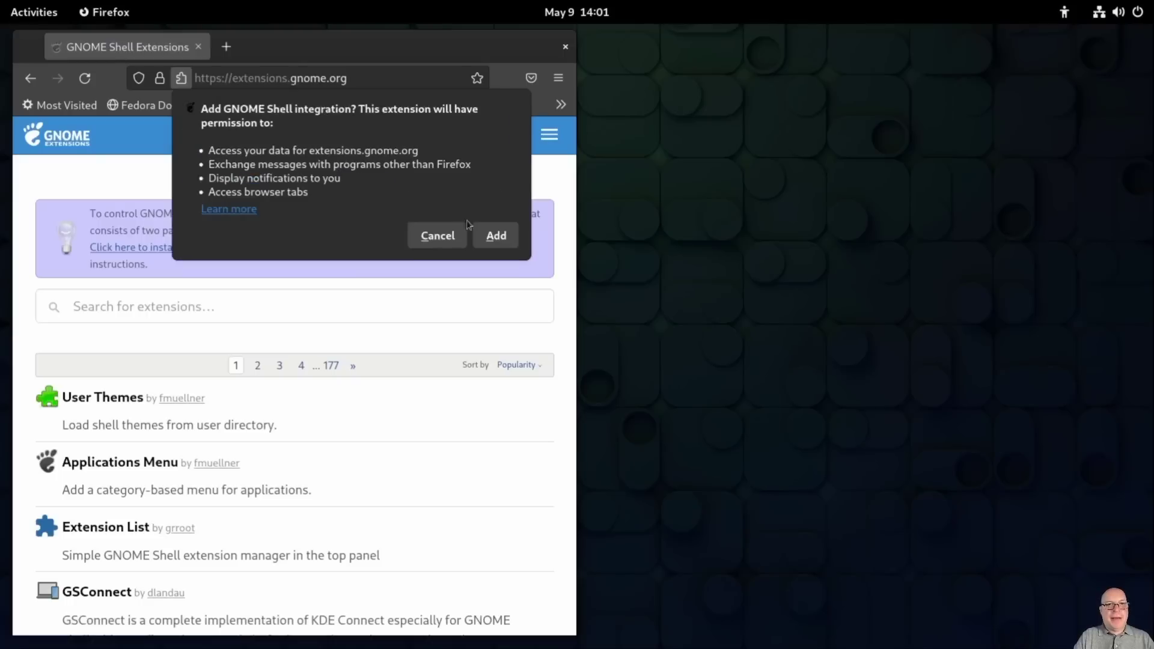
left_click(494, 237)
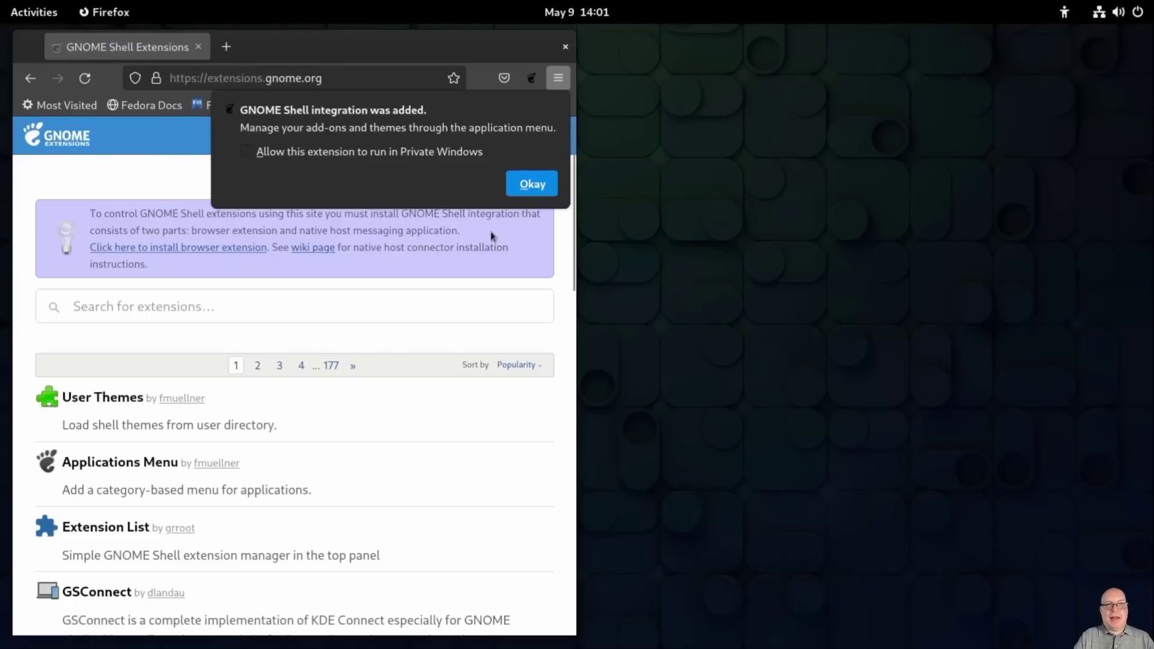
left_click(247, 152)
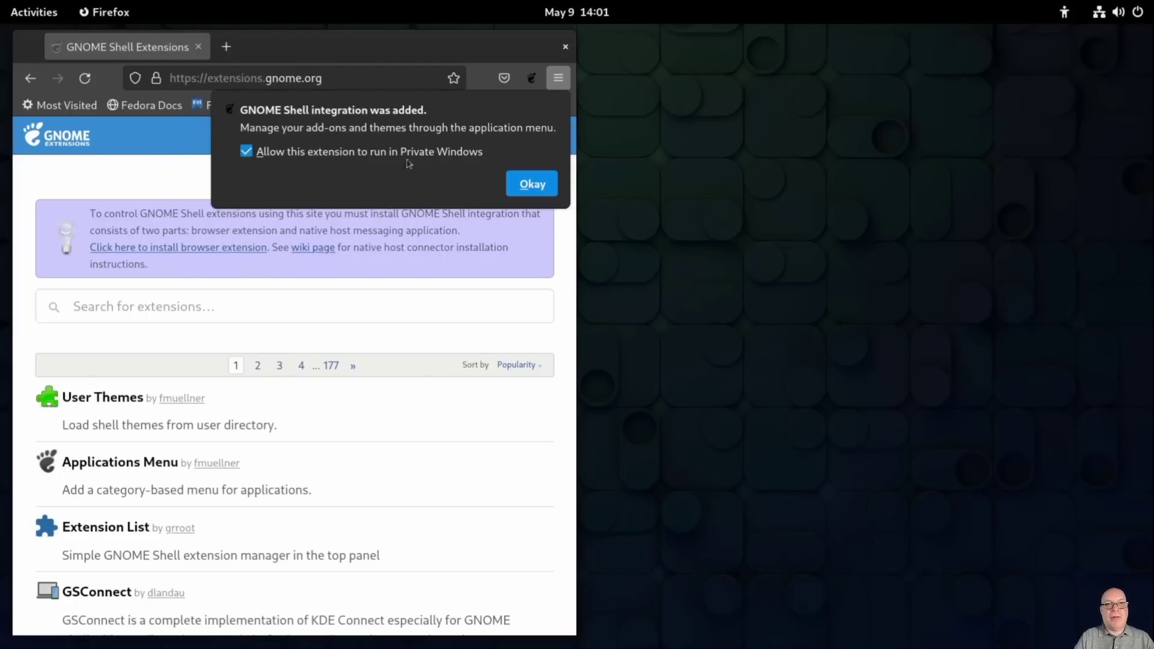
left_click(528, 184)
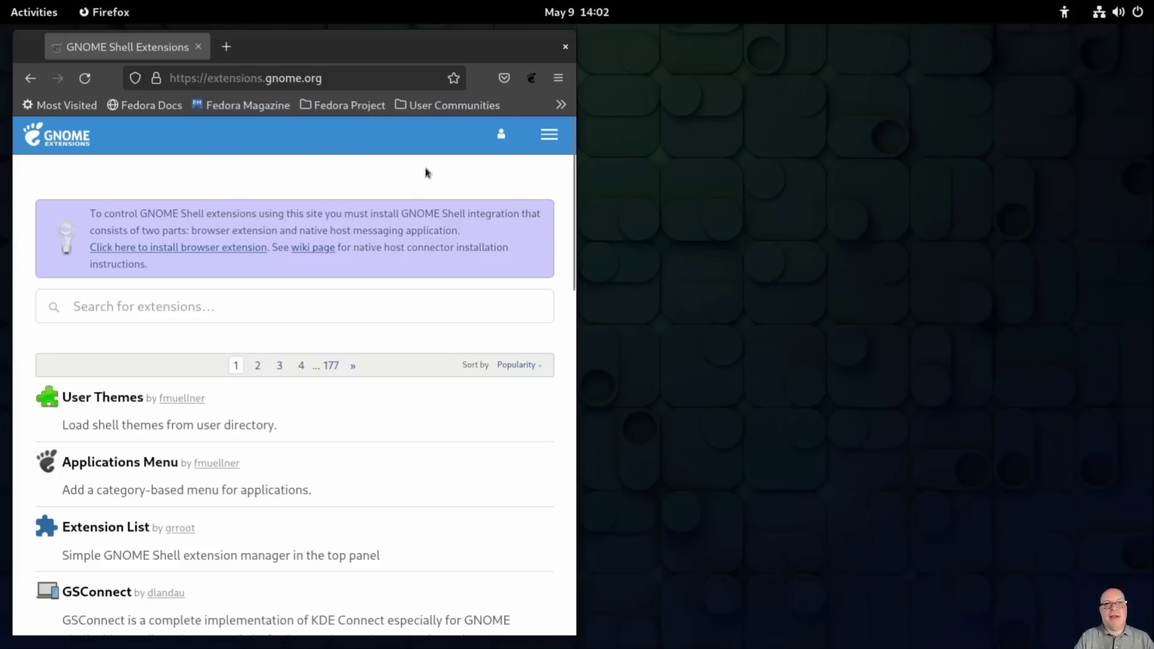
Step: Reopen the extensions site with integration active, close the old tab, and install User Themes
left_click(532, 78)
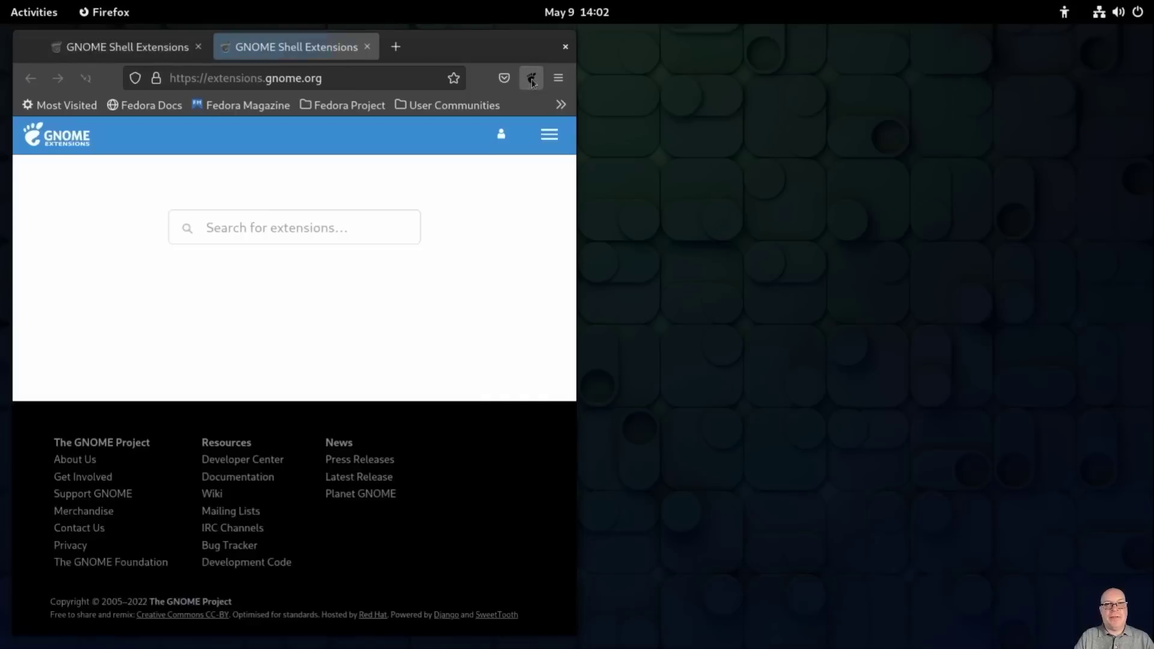
left_click(198, 47)
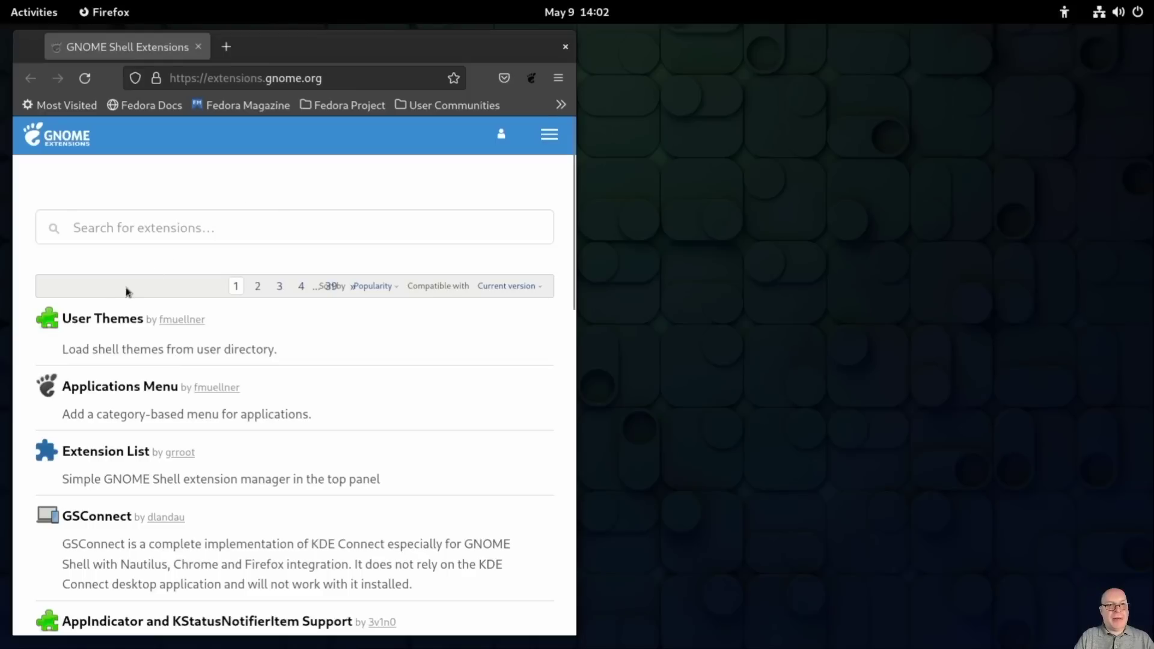
left_click(104, 319)
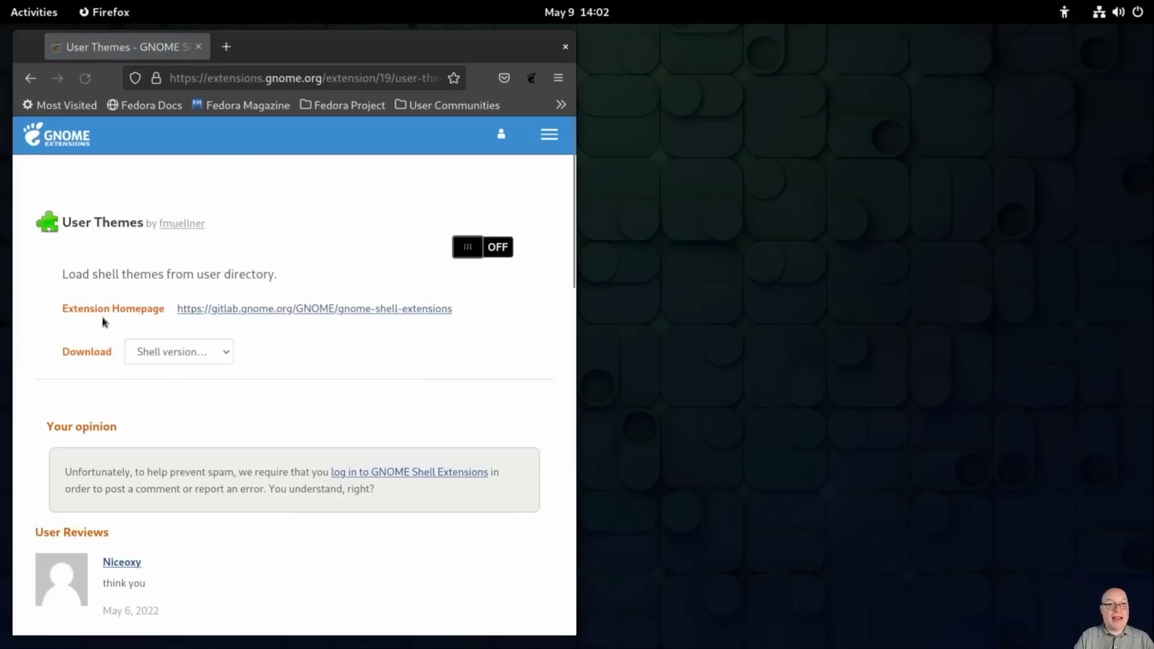
left_click(476, 249)
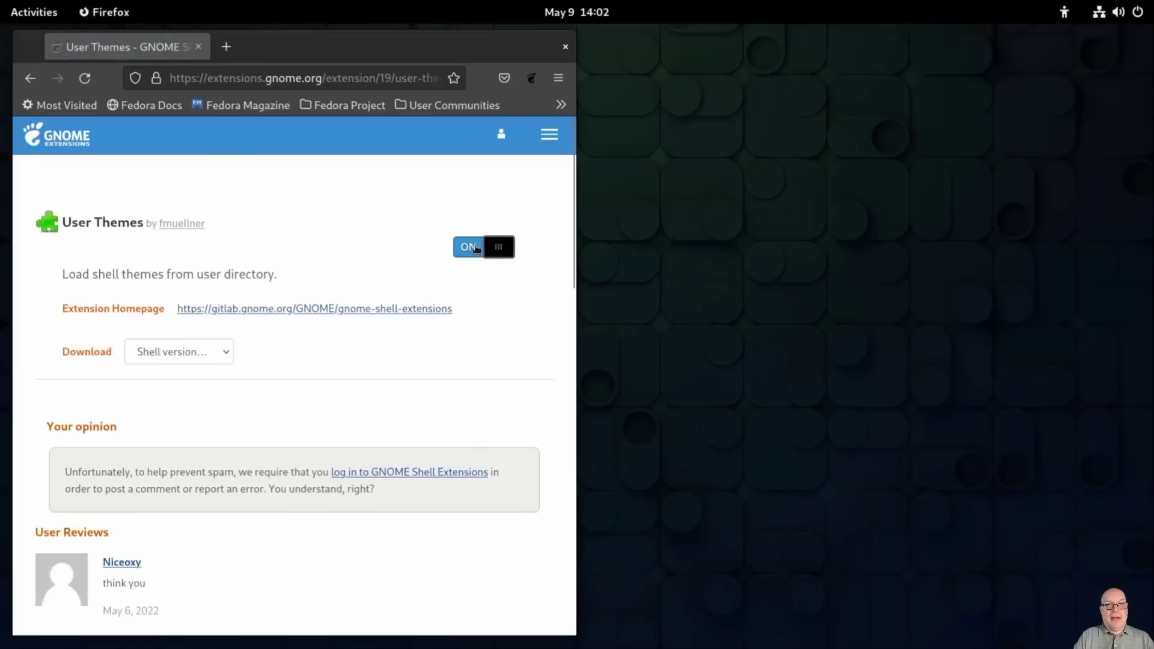
left_click(614, 372)
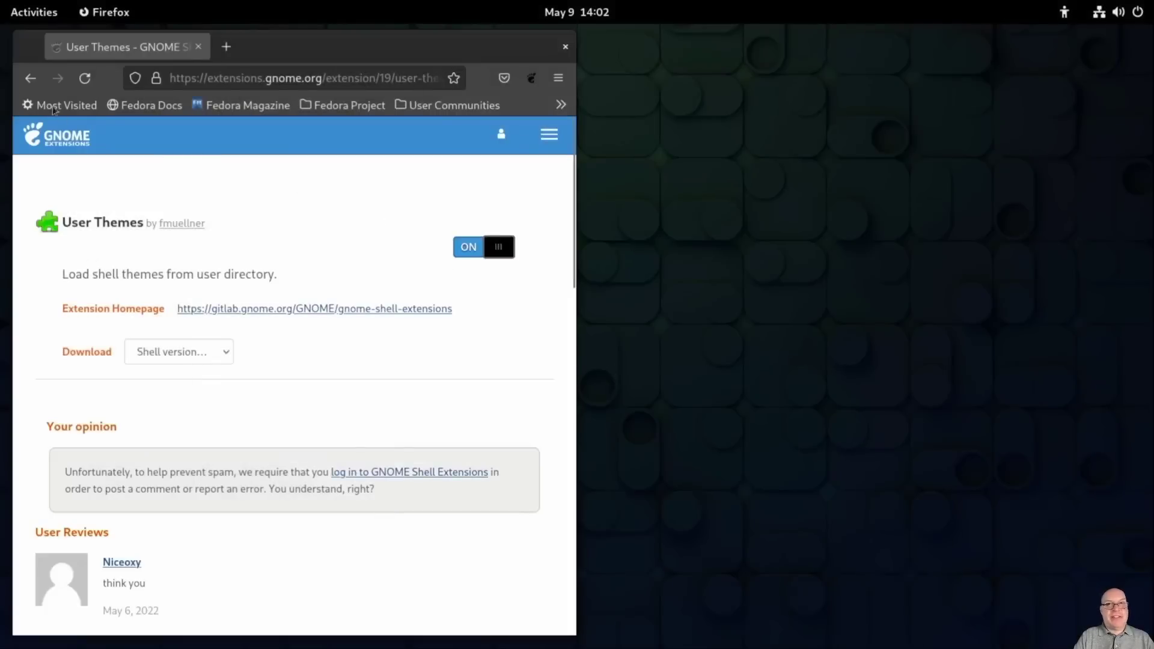
left_click(30, 79)
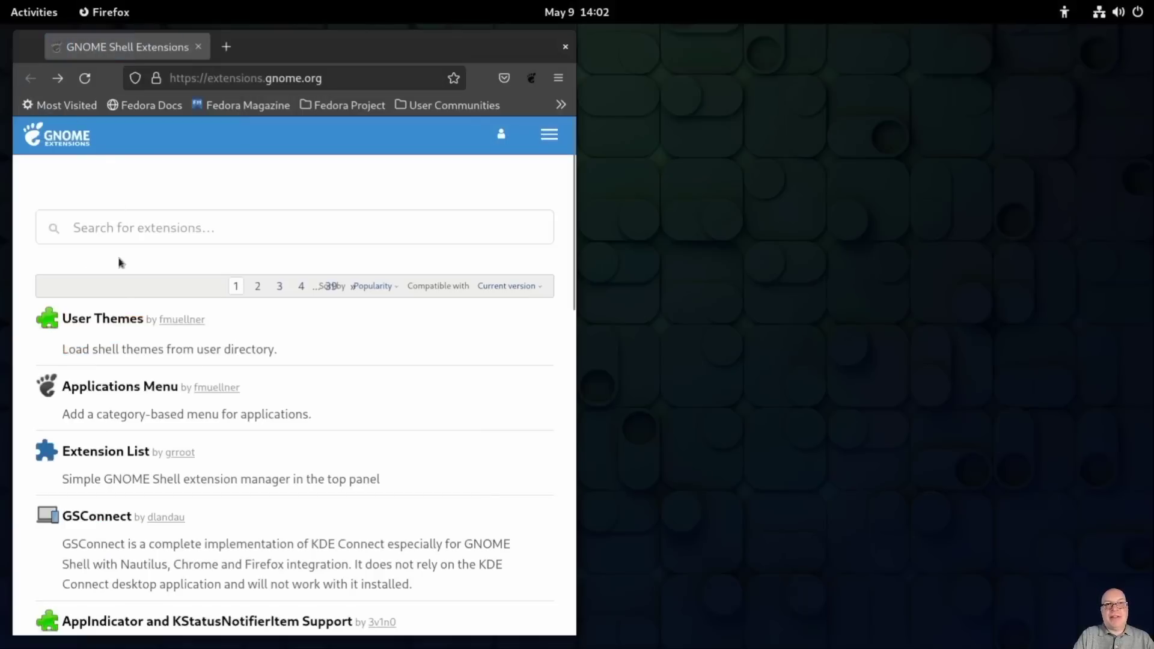
Step: Install and enable Extension List, then open the AppIndicator and KStatusNotifierItem Support page
left_click(88, 450)
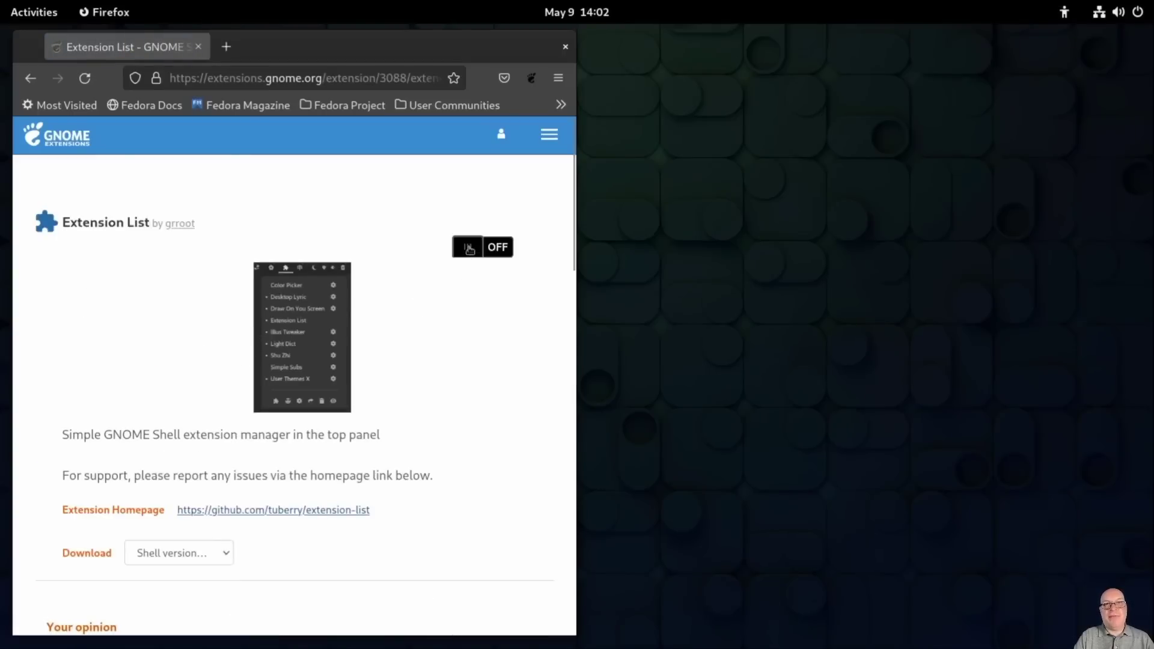
left_click(469, 248)
left_click(616, 369)
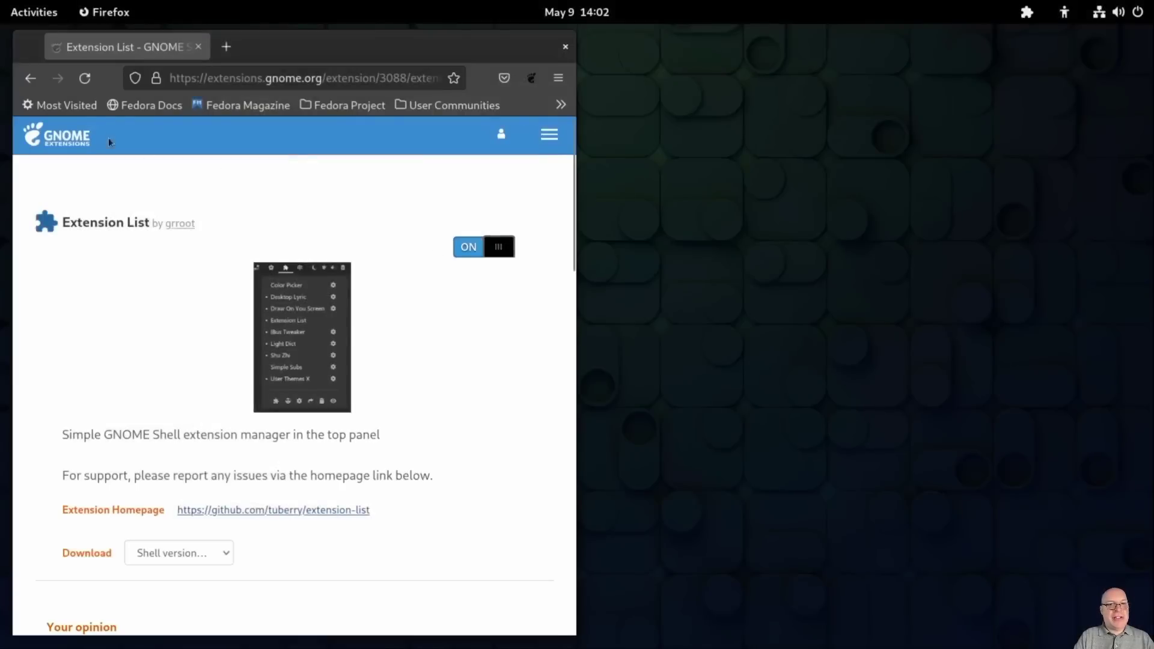
left_click(33, 79)
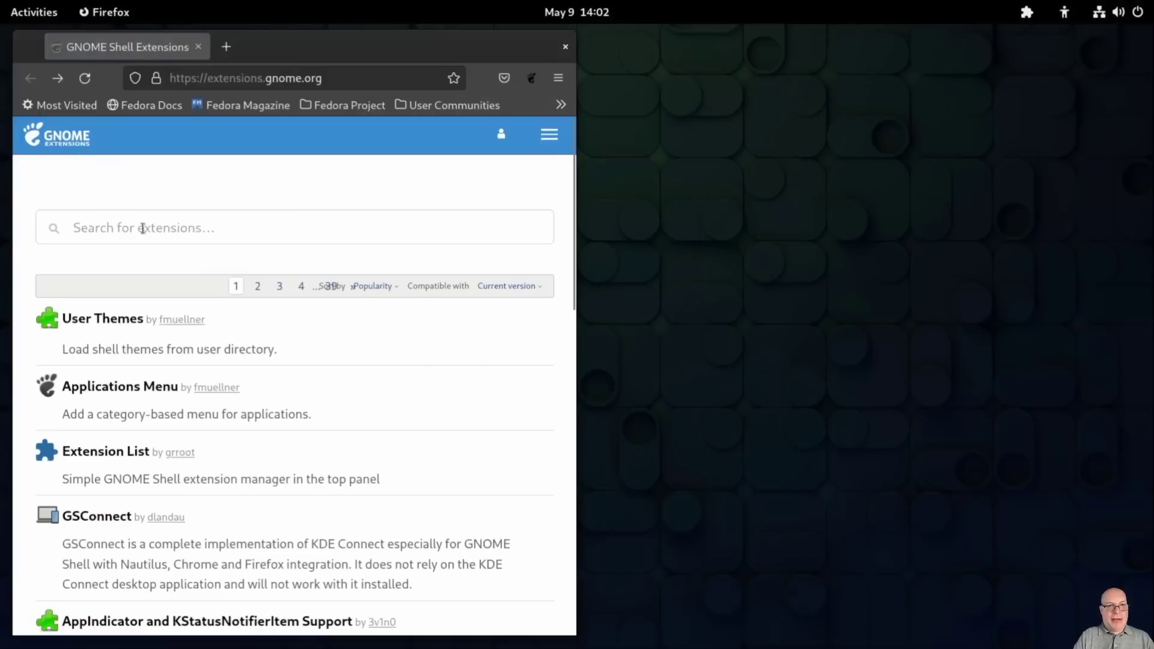
scroll(211, 403, "down", 5)
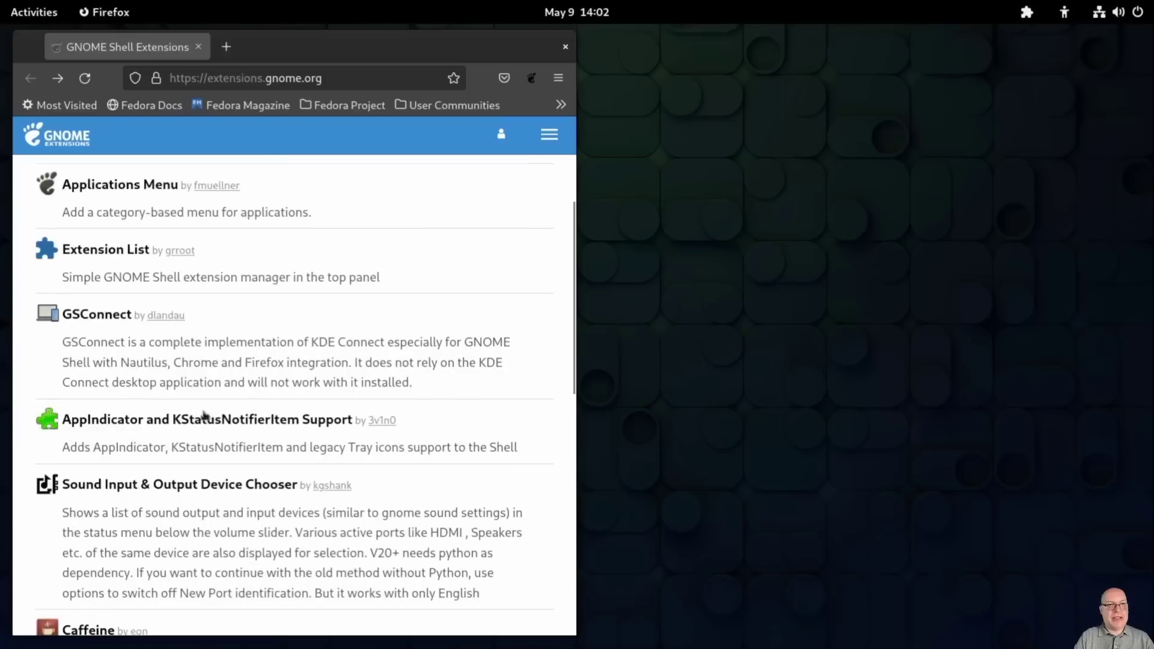
left_click(149, 421)
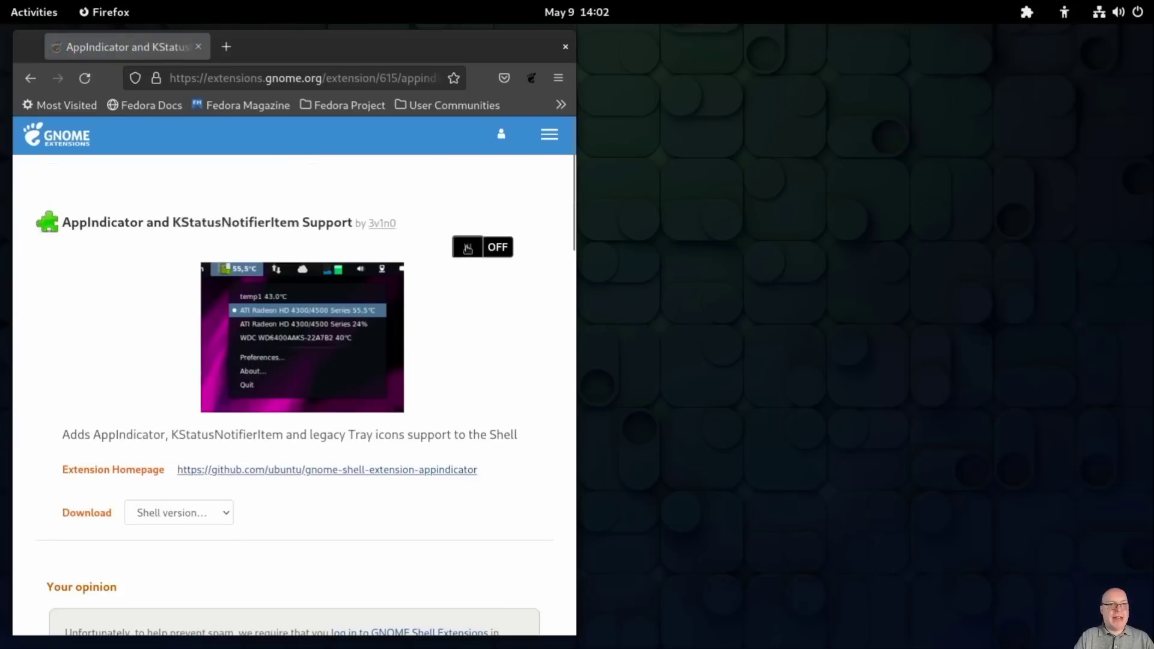
Step: Switch on and install the AppIndicator and KStatusNotifierItem Support extension
left_click(469, 247)
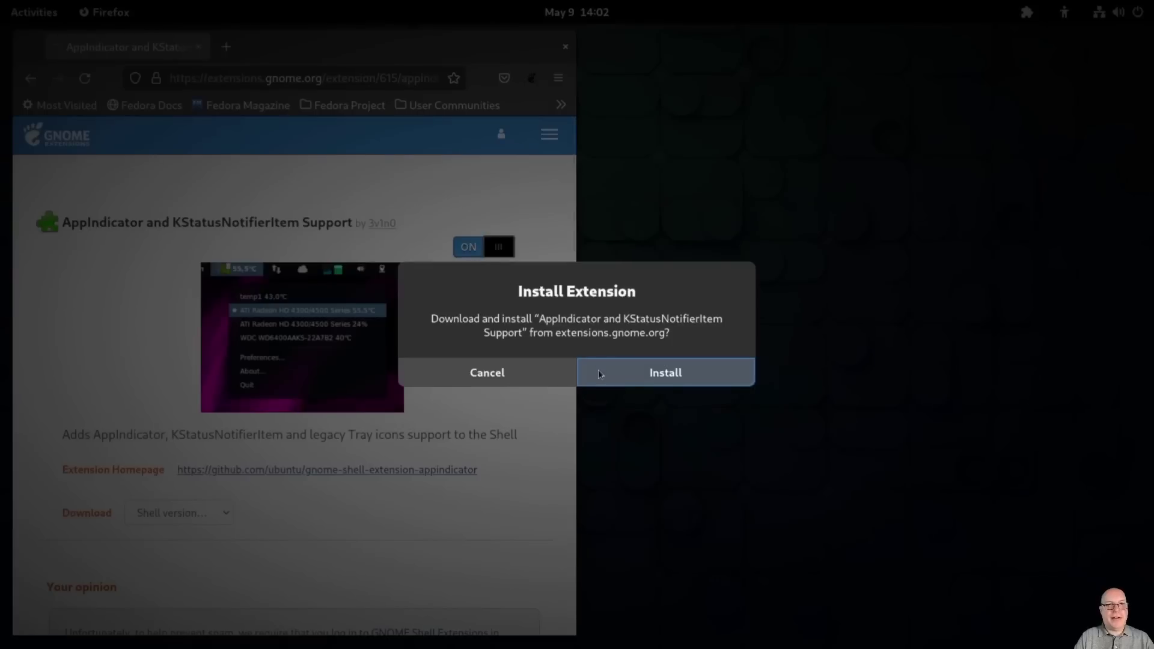
left_click(598, 370)
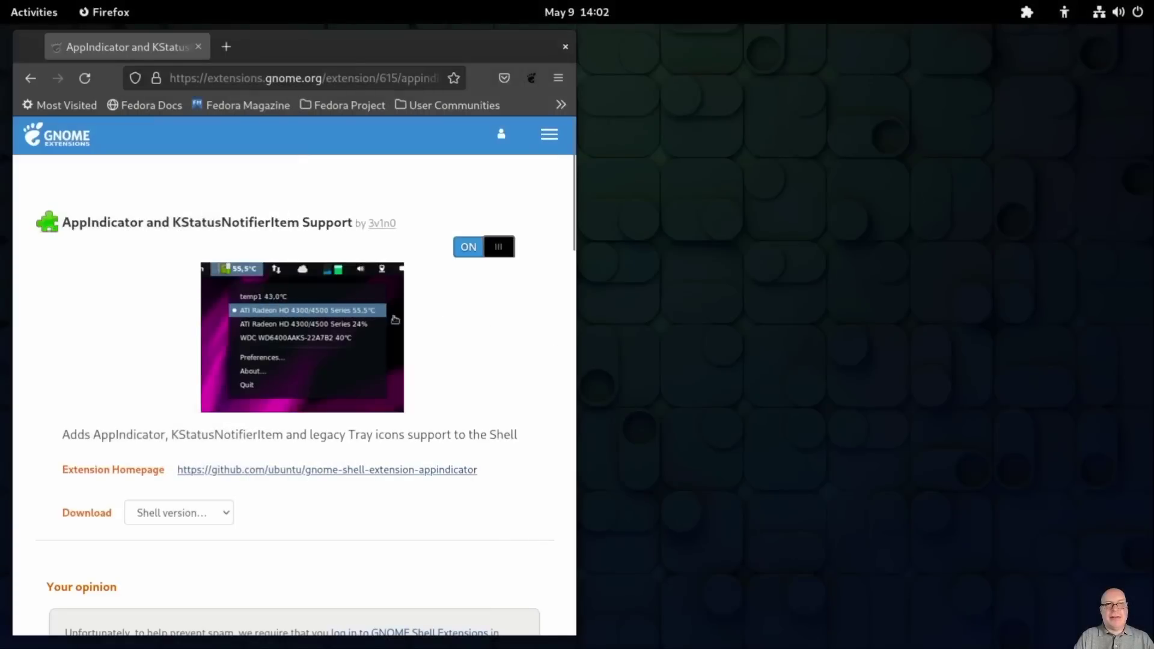
left_click(30, 79)
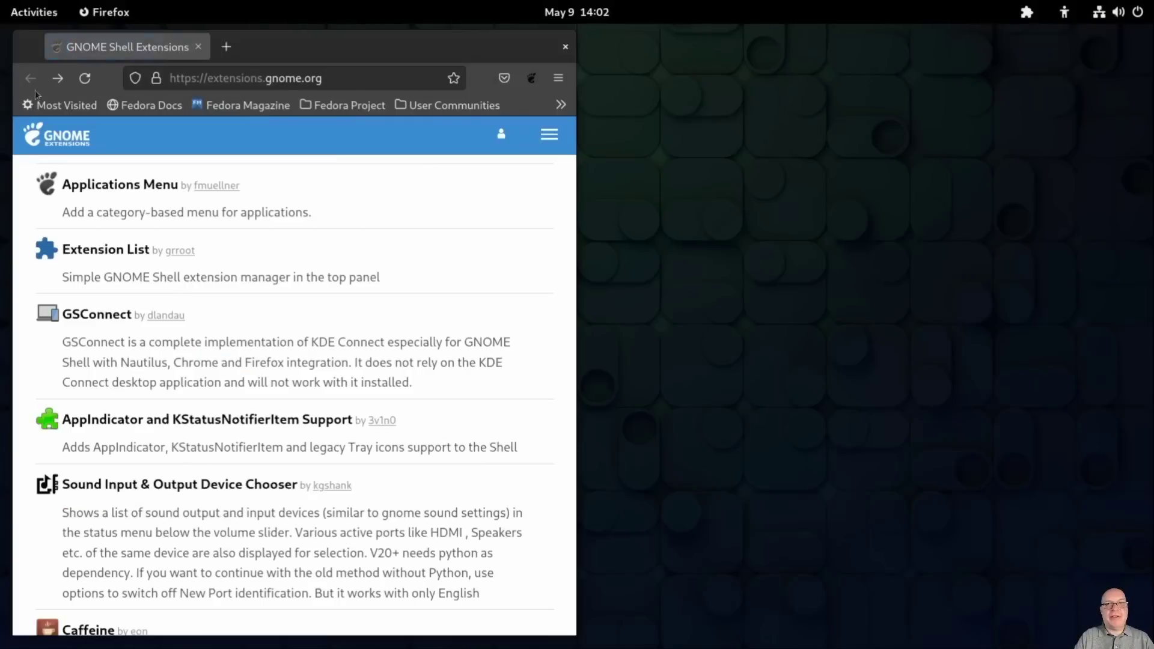
Step: Install and enable the Removable Drive Menu extension
scroll(201, 425, "down", 5)
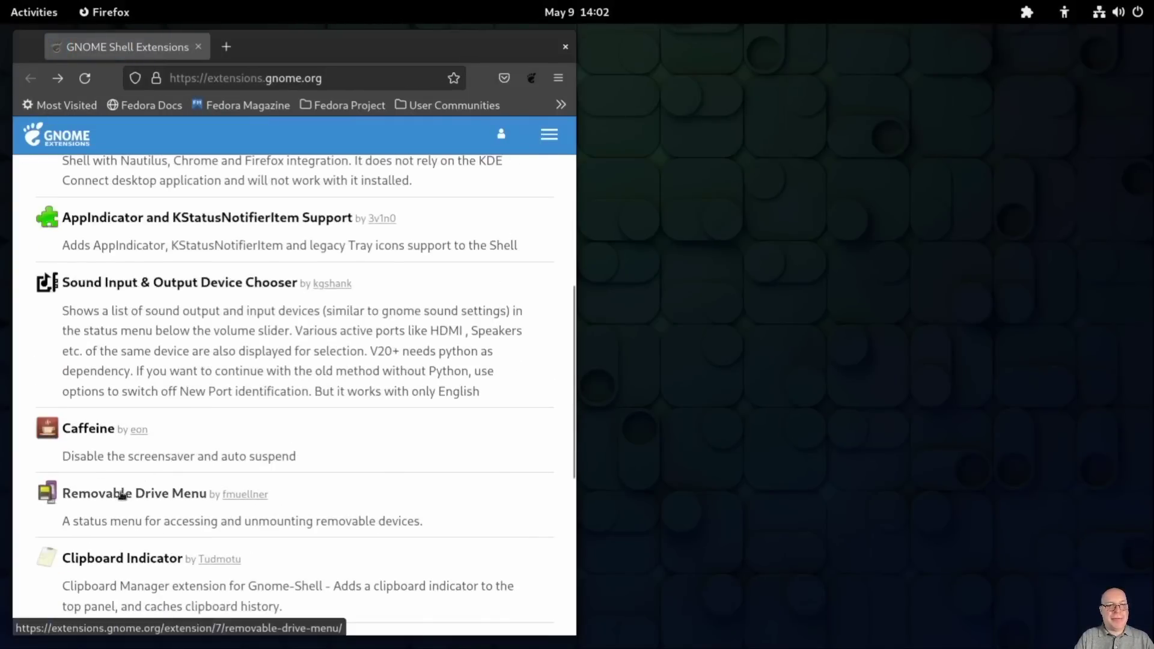
left_click(122, 494)
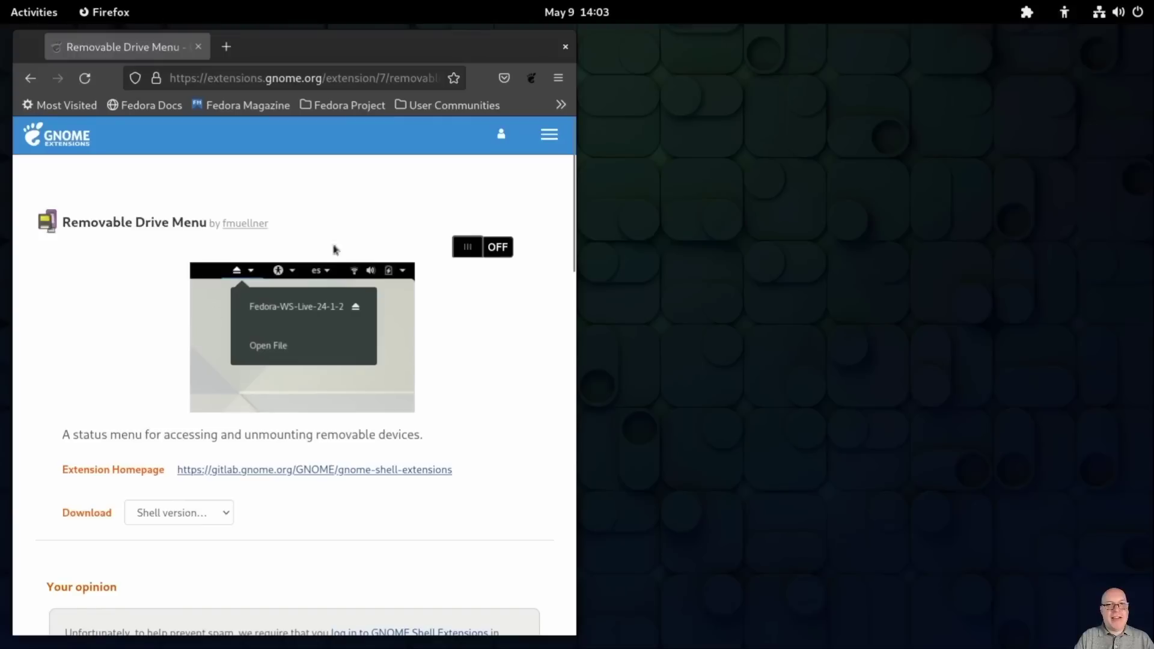
left_click(478, 245)
left_click(598, 363)
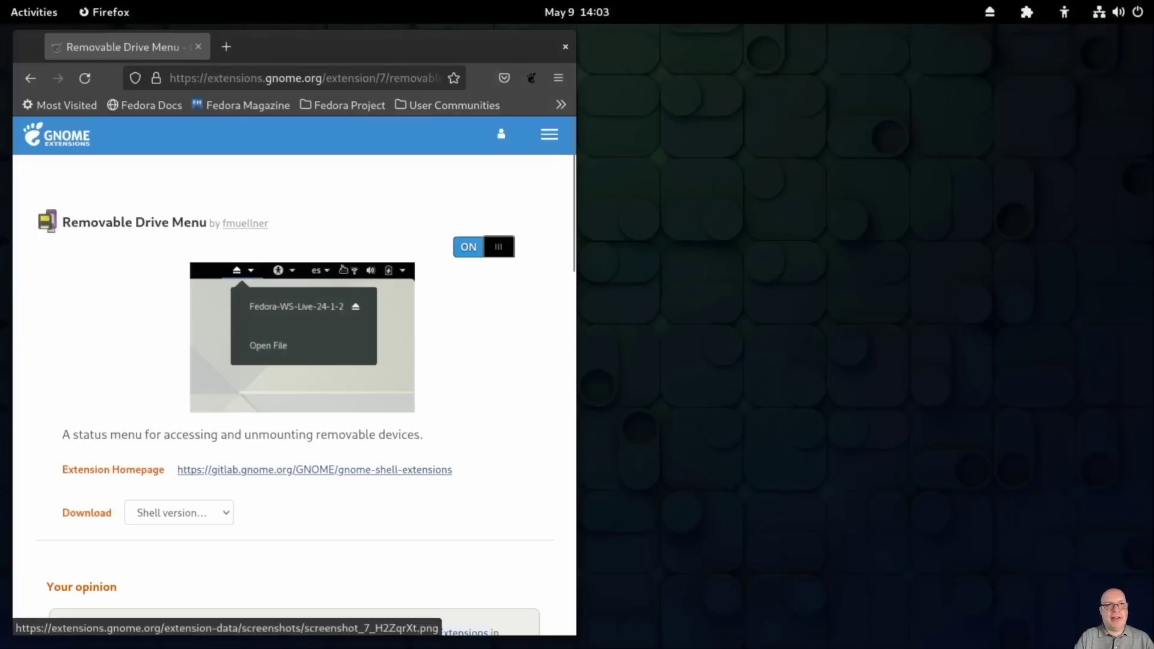
left_click(30, 78)
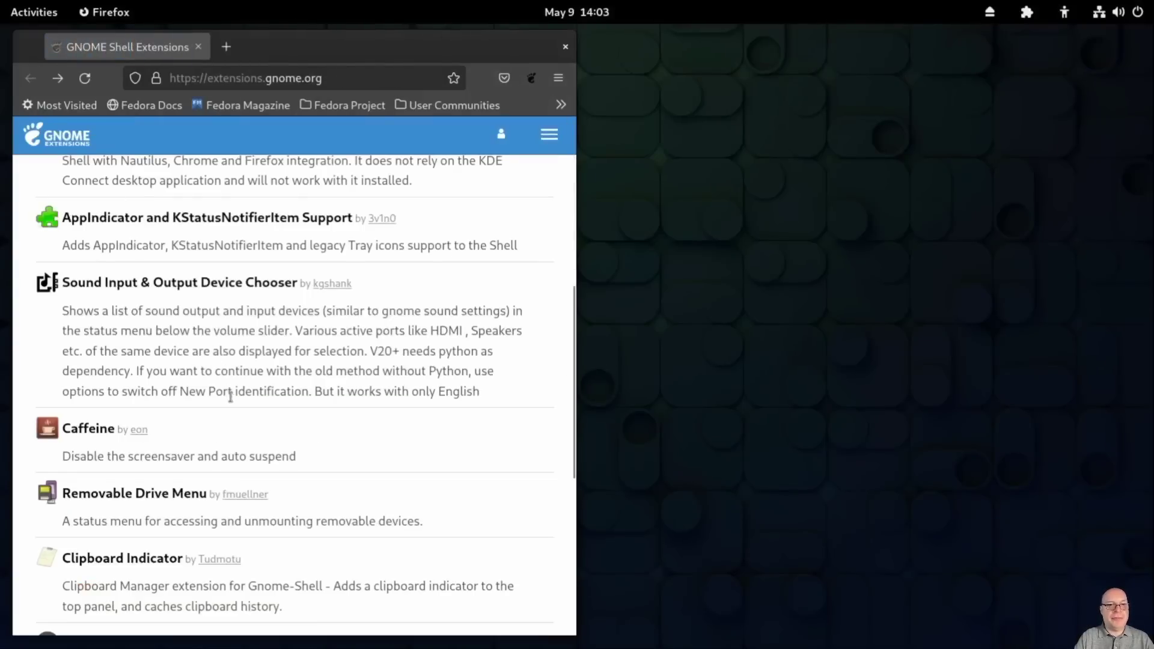
Step: Install and enable the ArcMenu extension
scroll(234, 400, "down", 5)
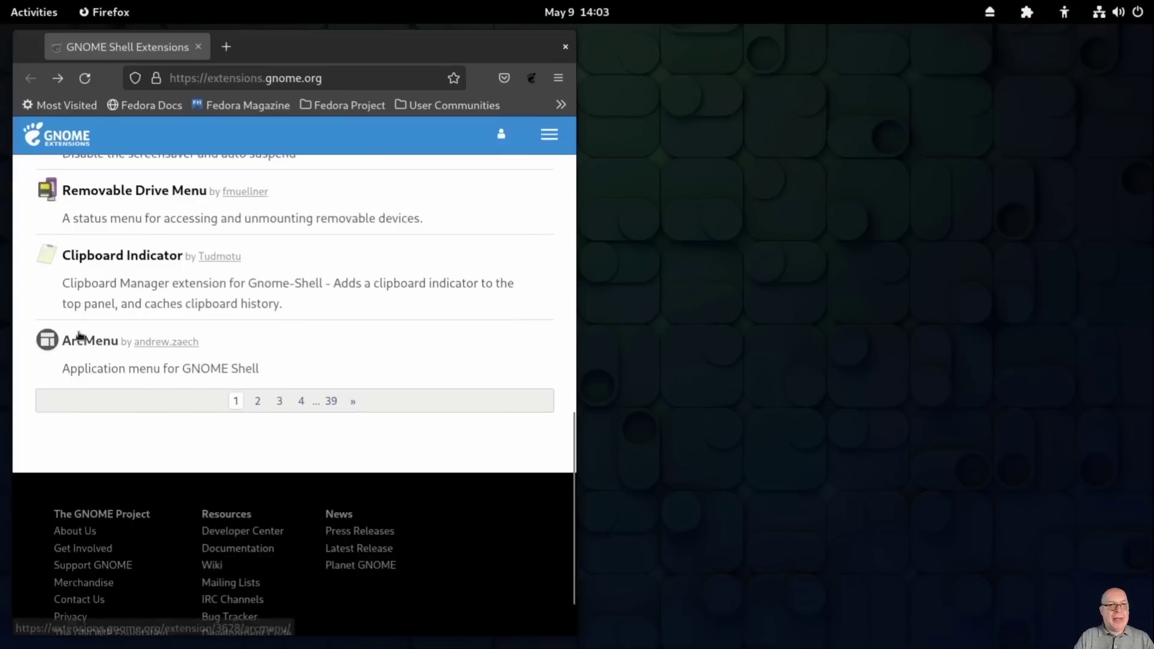
left_click(80, 342)
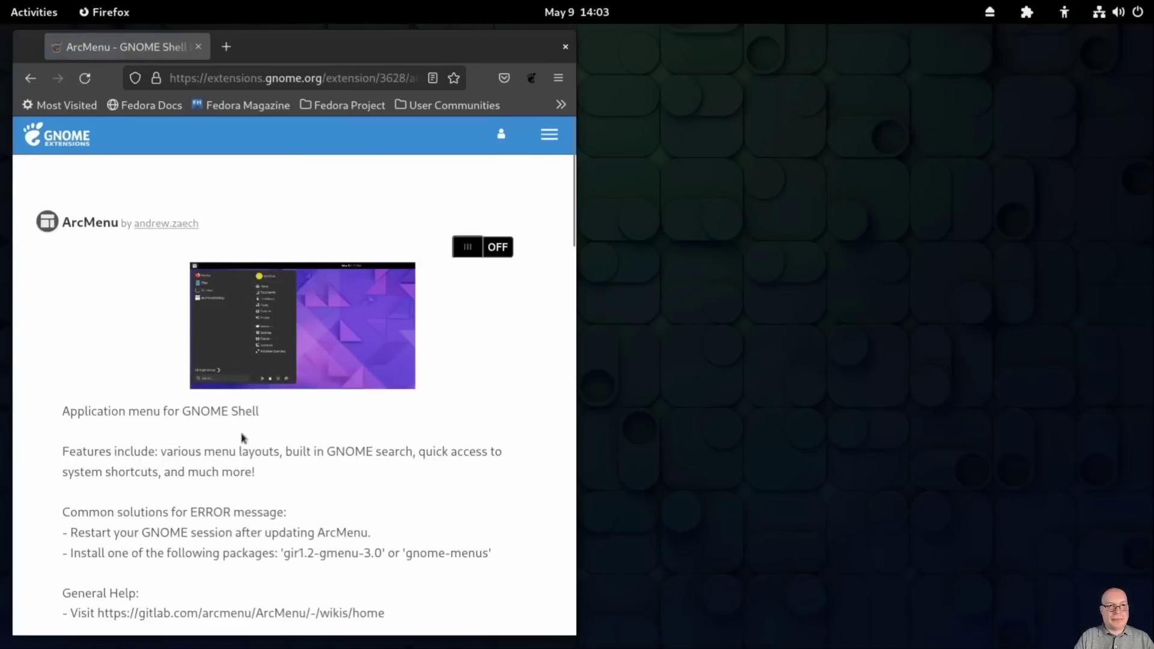
left_click(481, 255)
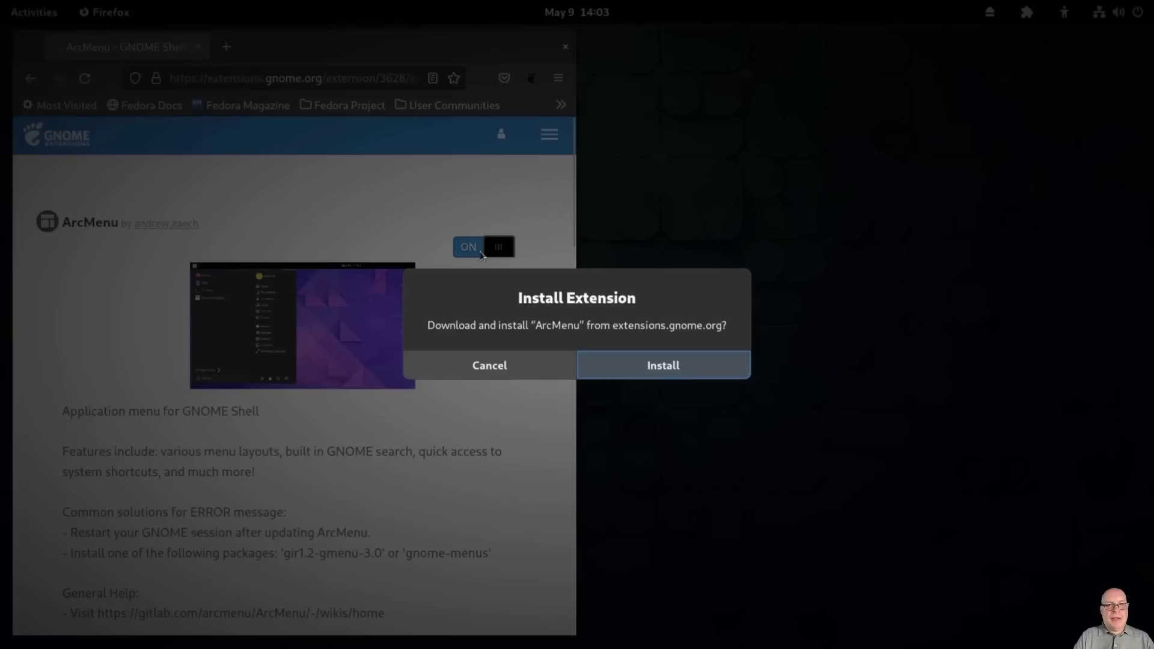
left_click(604, 359)
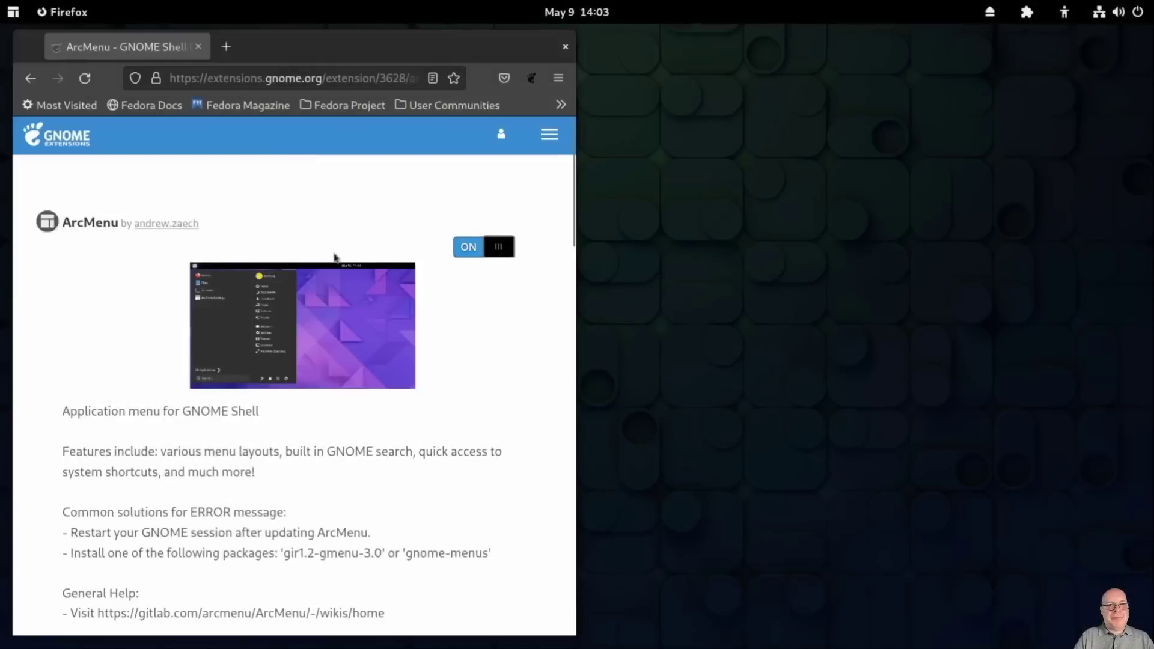
left_click(28, 80)
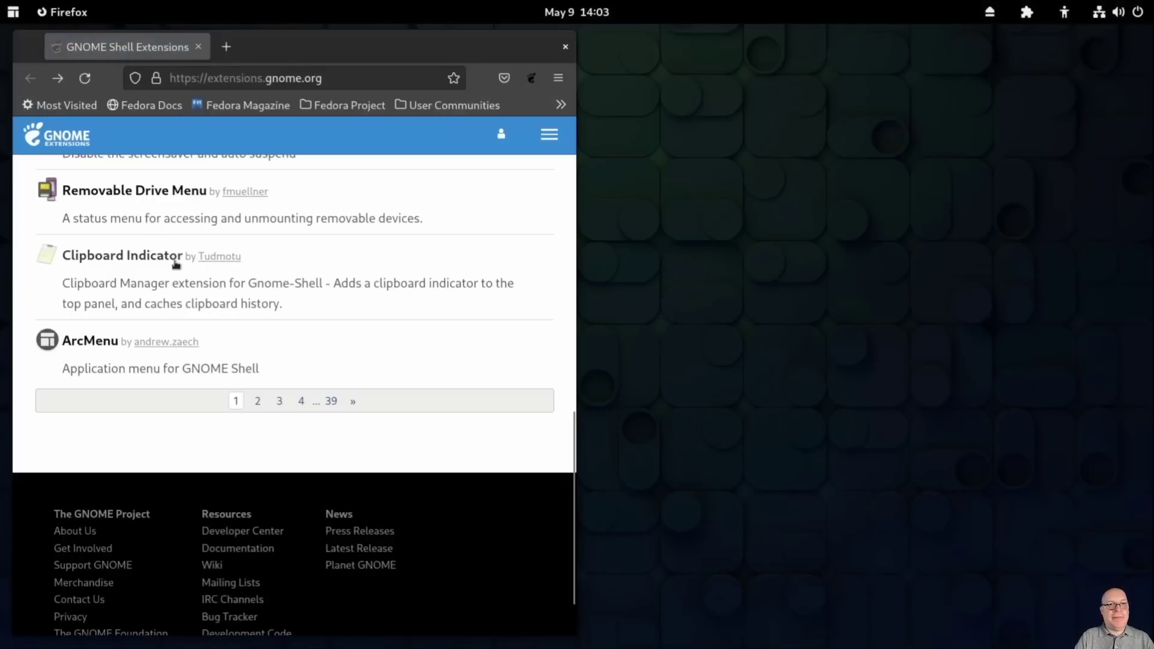
Step: From listing page 2, install and enable No overview at start-up
left_click(257, 400)
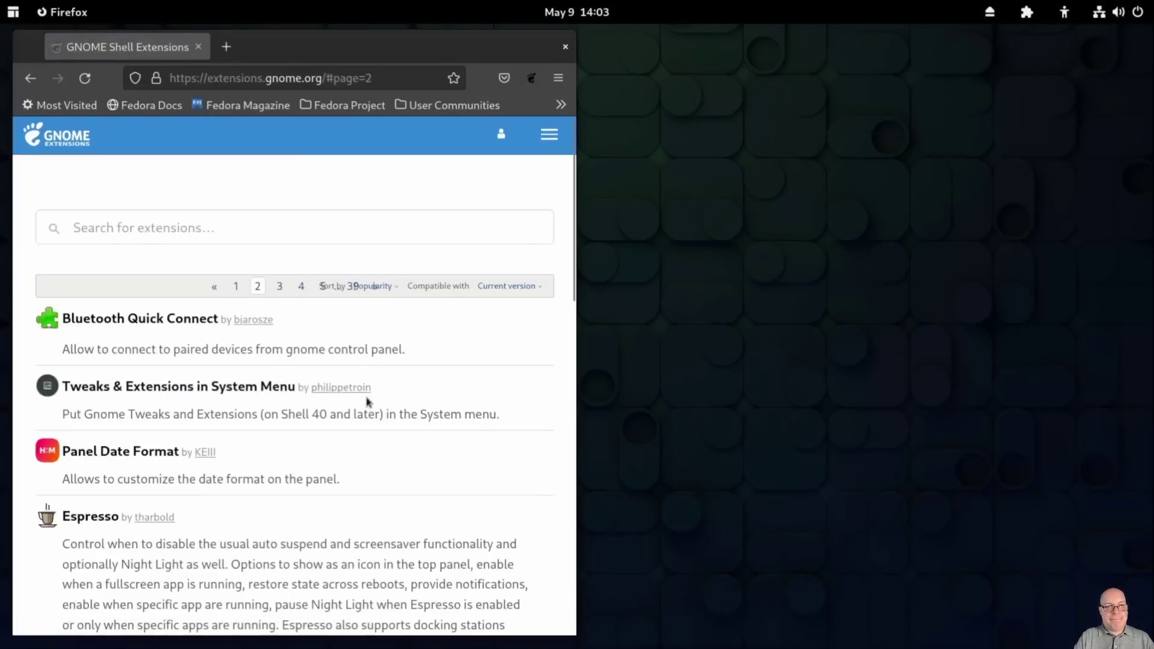
scroll(363, 399, "down", 7)
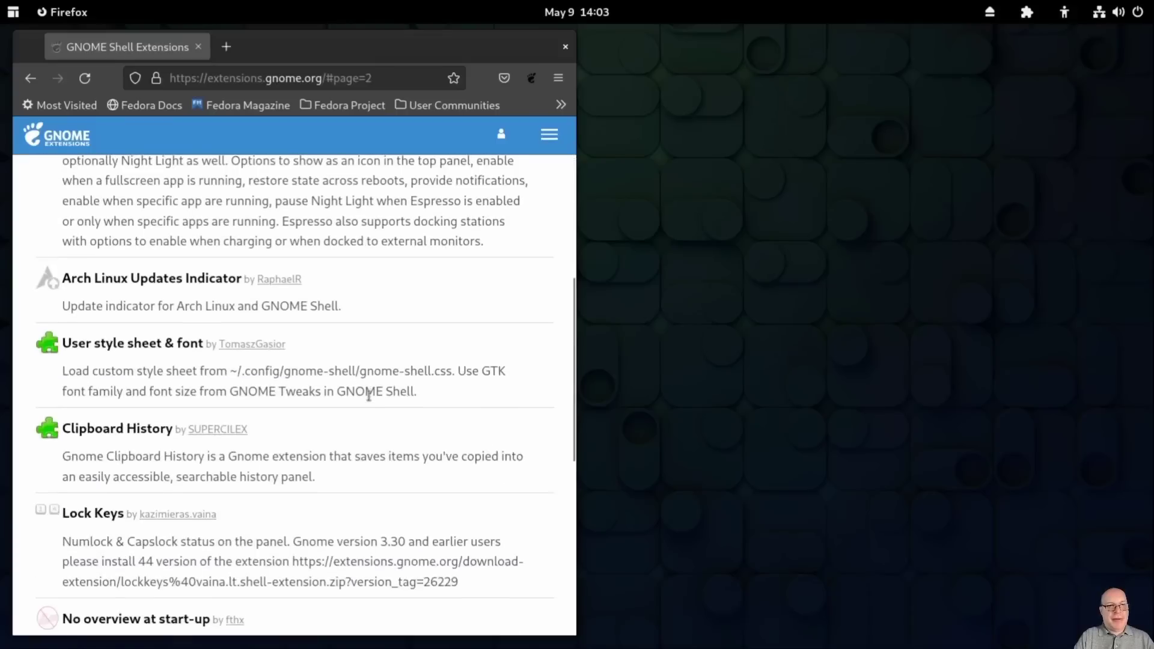
scroll(369, 394, "down", 5)
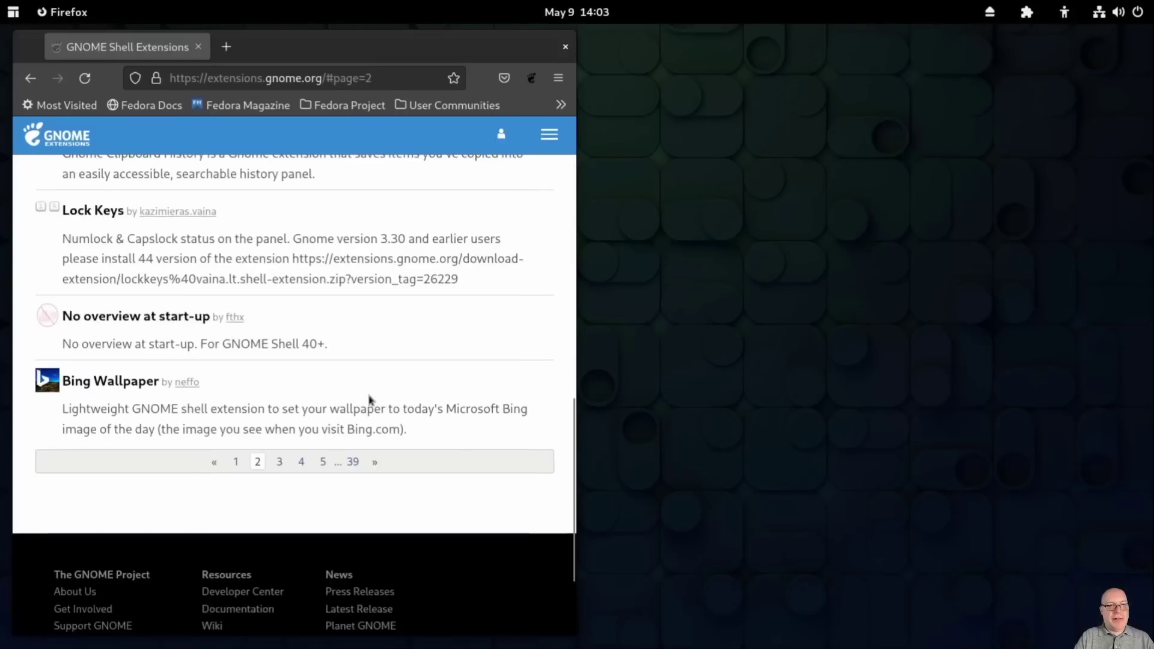
left_click(146, 315)
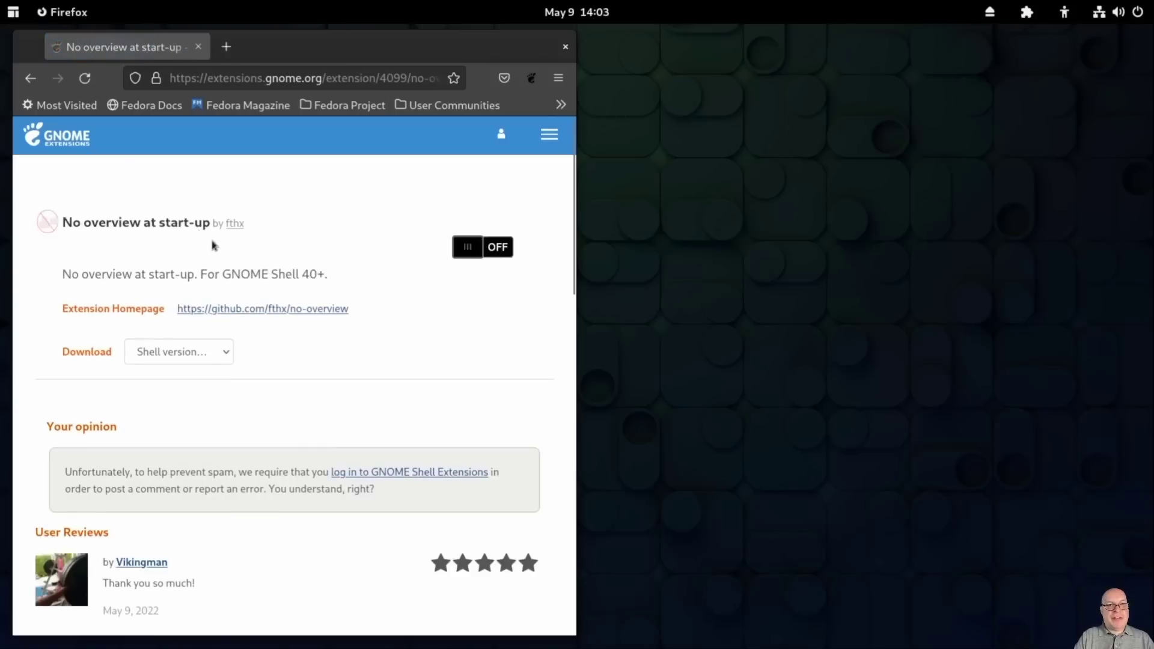
left_click(467, 248)
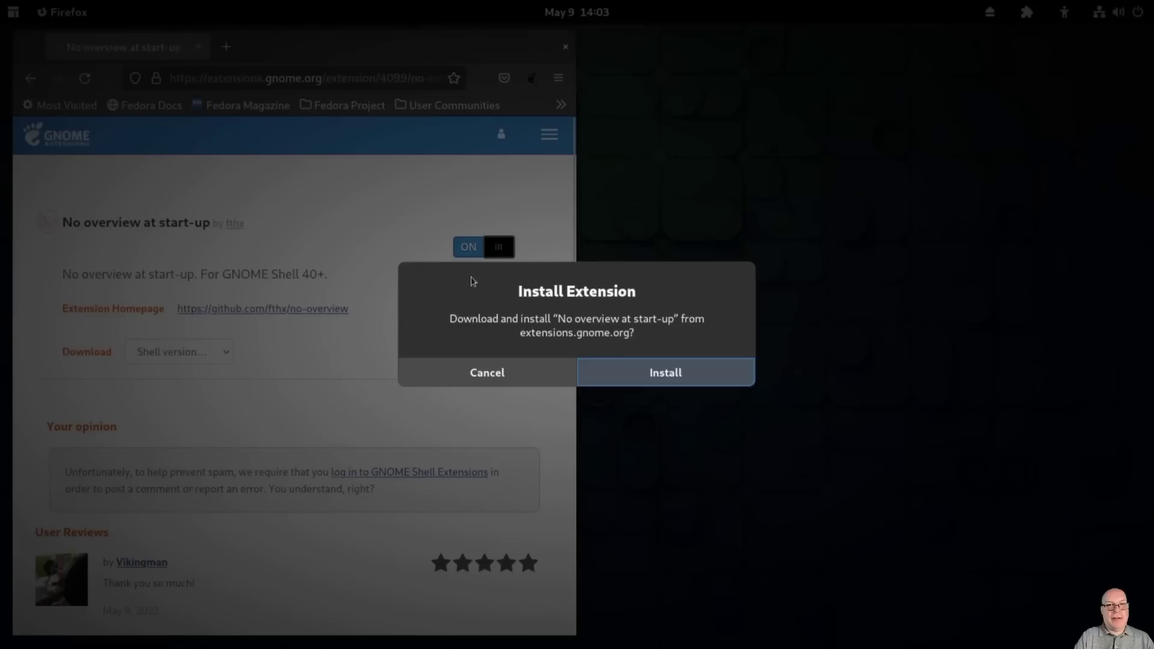
left_click(607, 374)
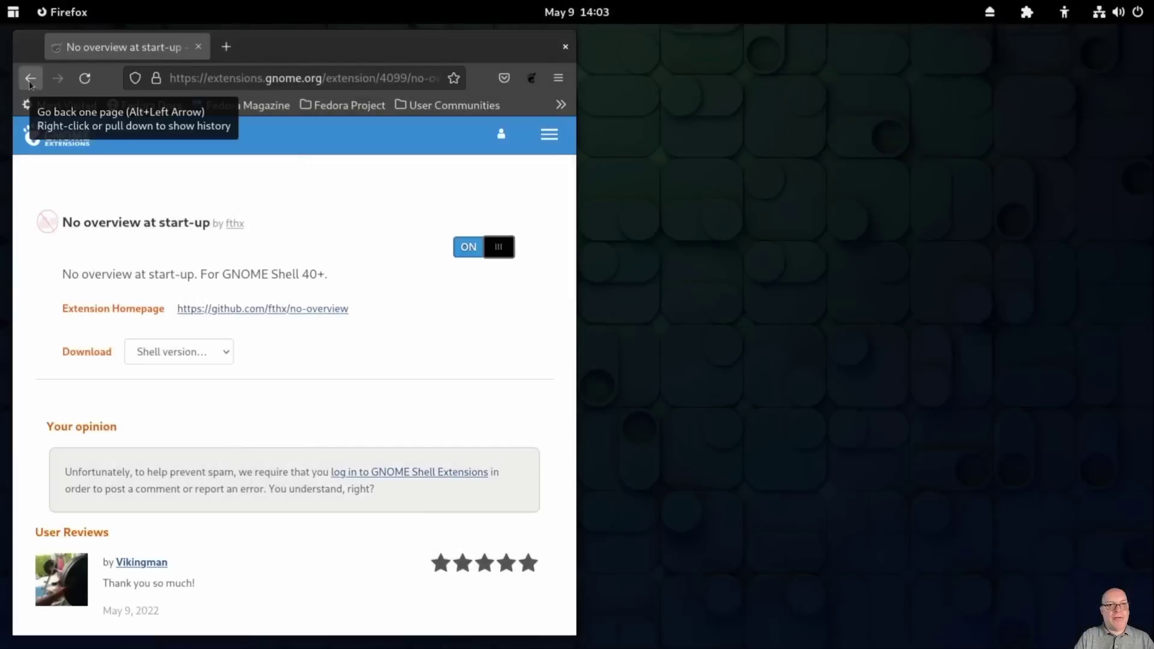
left_click(30, 79)
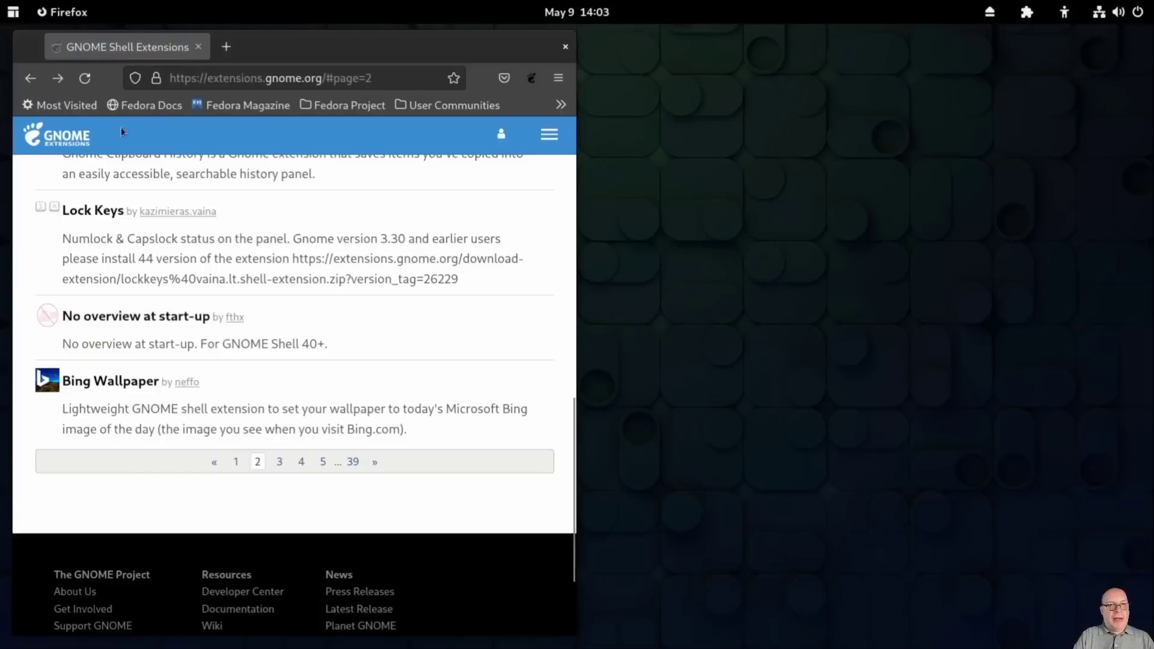
scroll(221, 172, "up", 15)
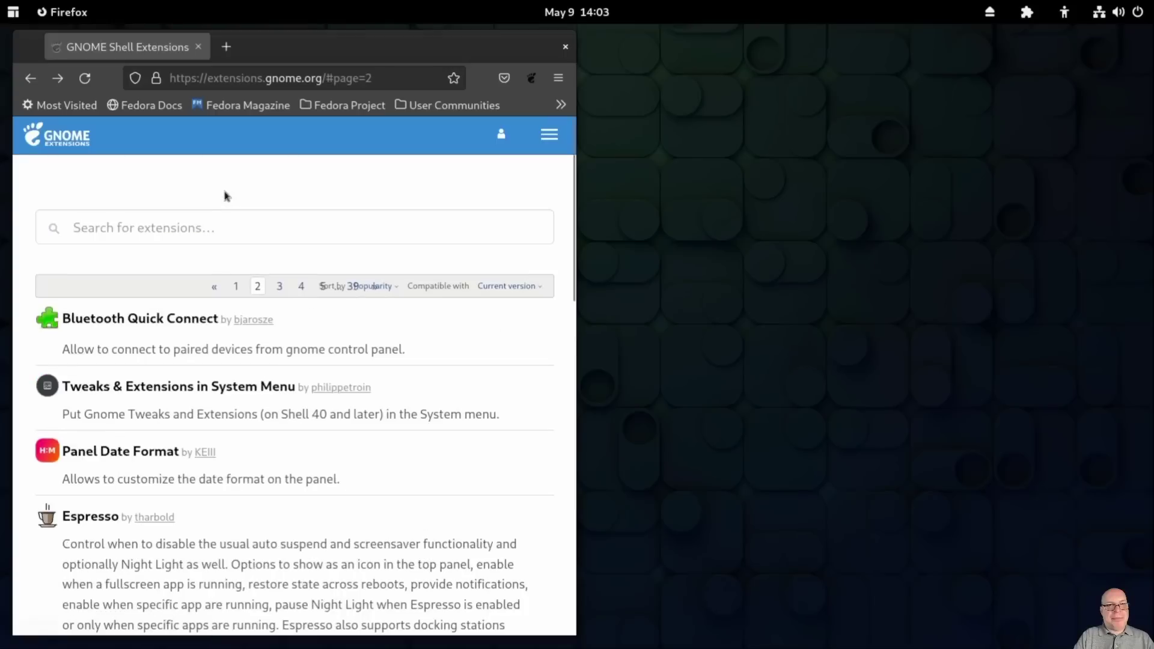
Step: Search 'blur' and install and enable the Blur my Shell extension
left_click(194, 230)
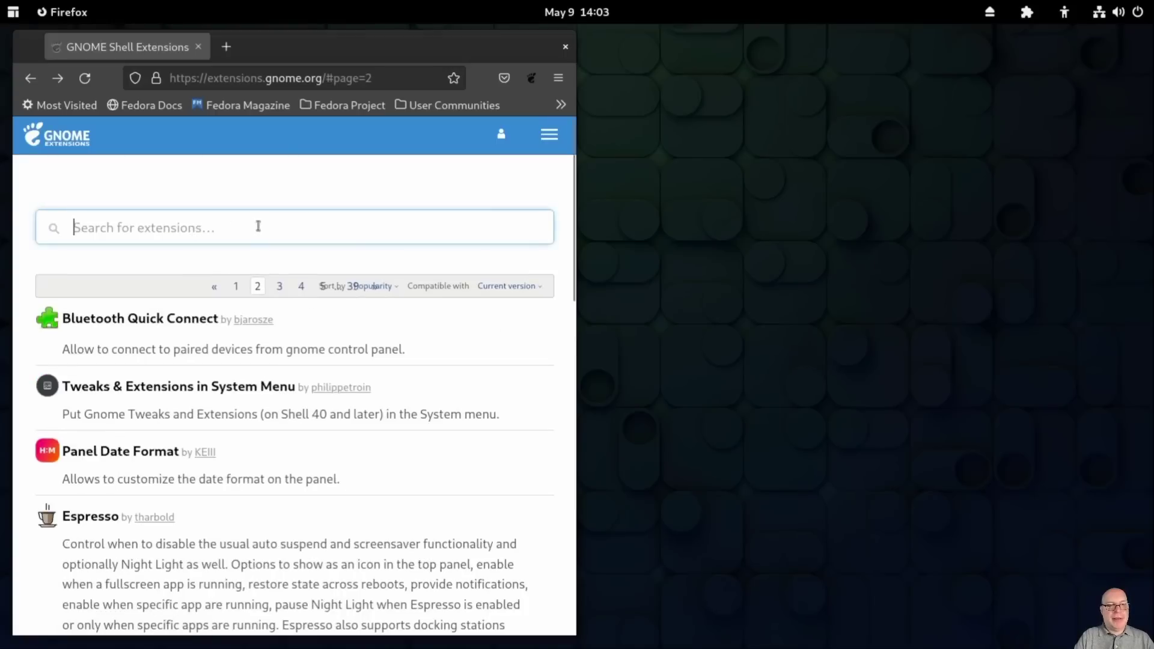
type("blur")
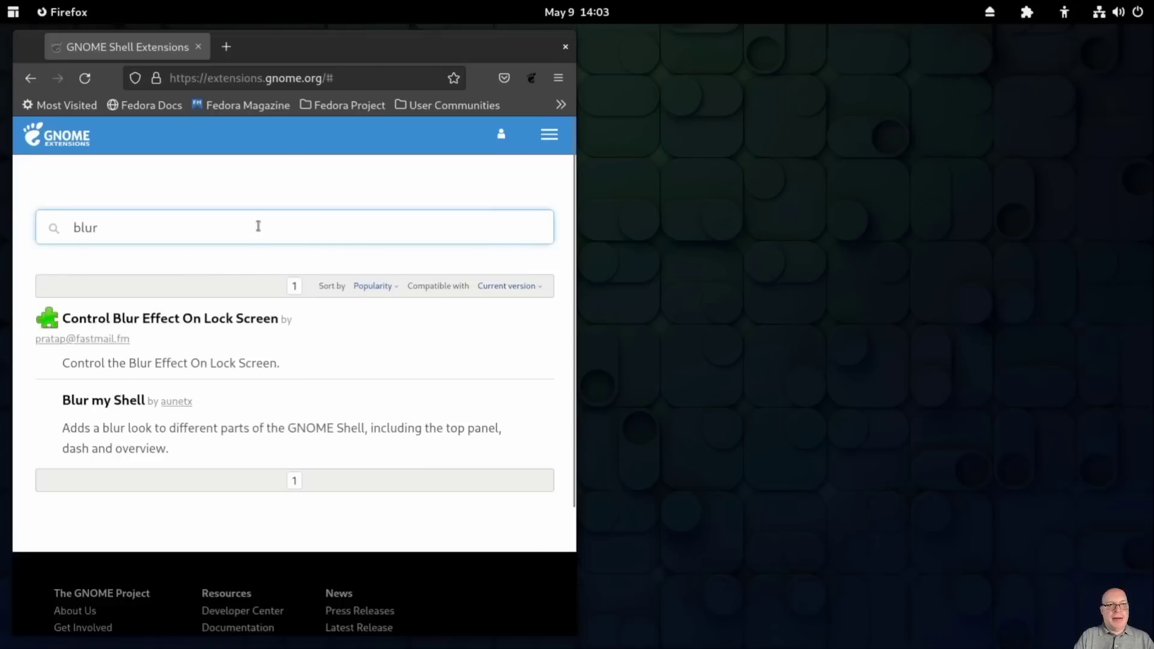
left_click(115, 399)
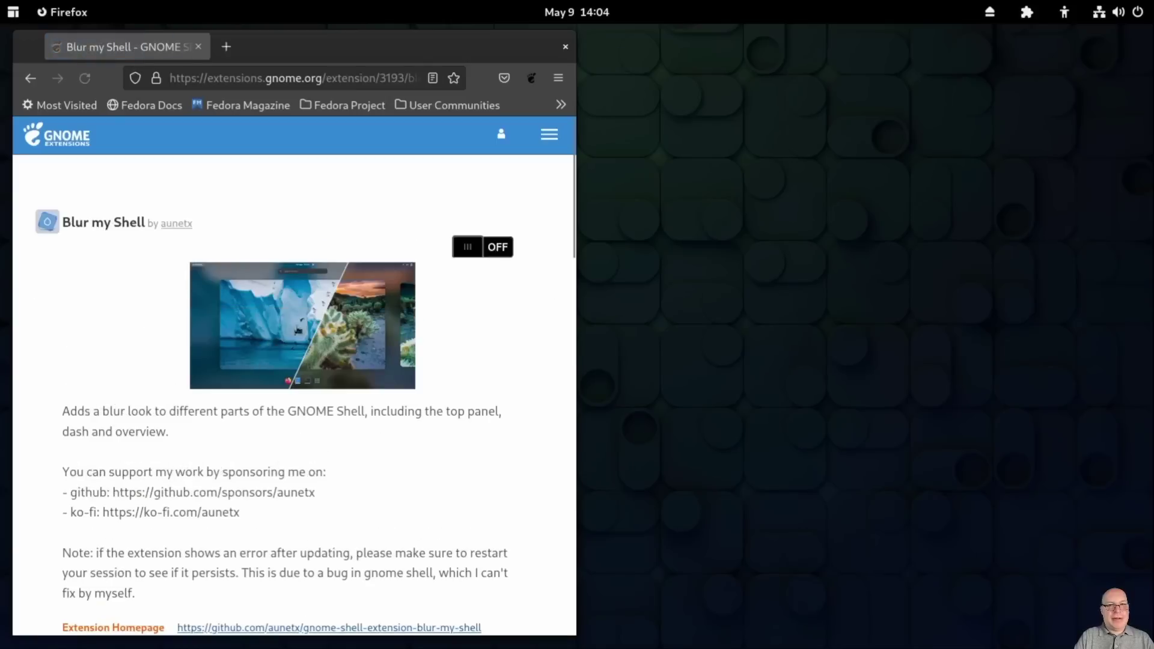
left_click(472, 249)
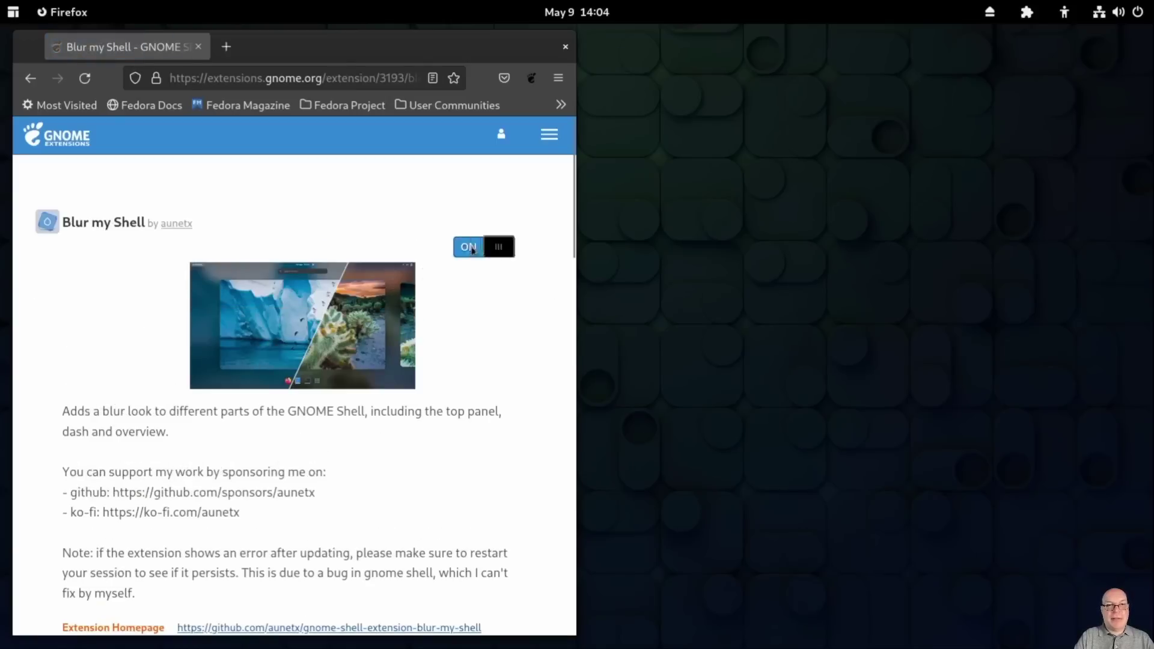
left_click(602, 368)
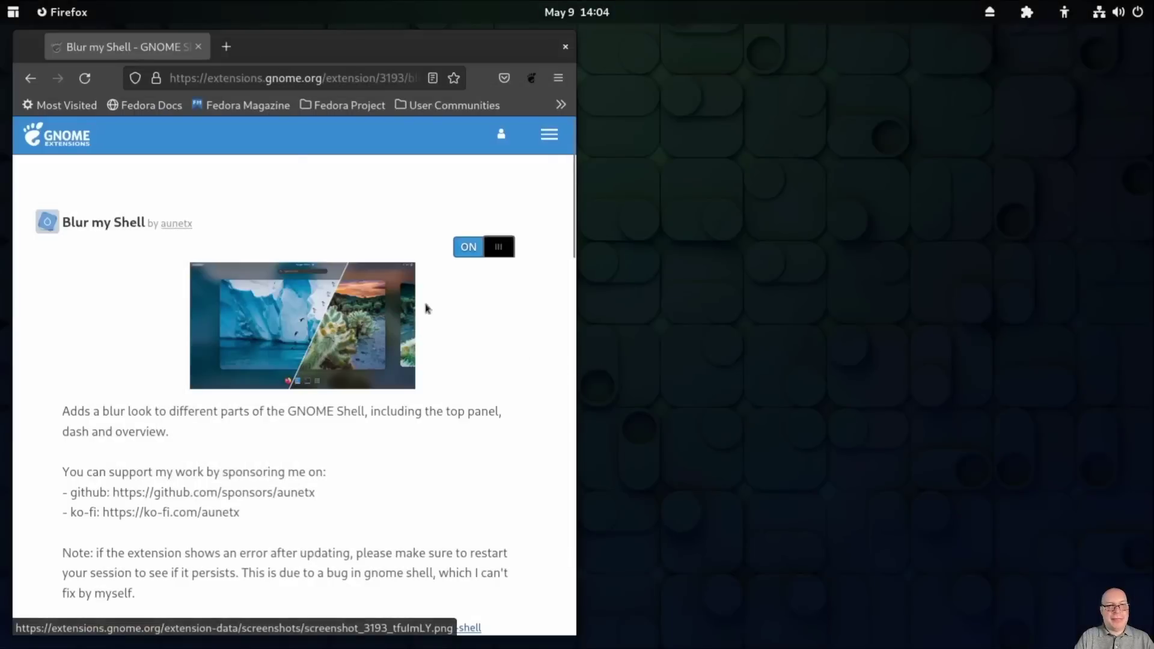
left_click(29, 79)
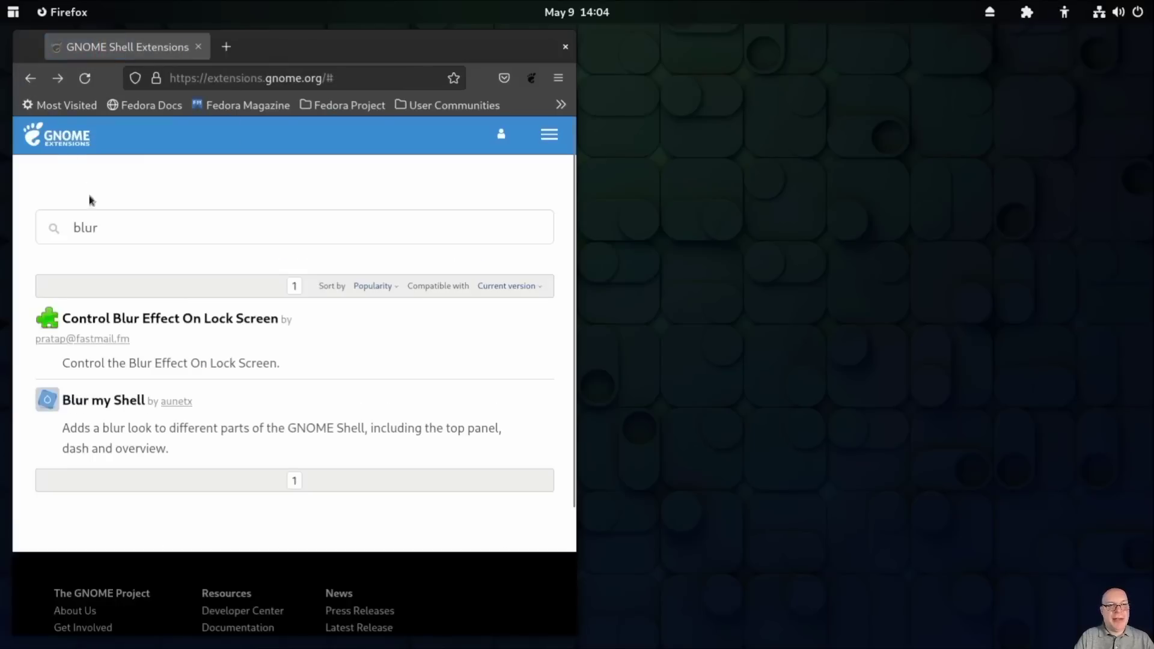
Step: Search 'dash to panel', open Dash to Panel and switch it on
left_click_drag(113, 228, 60, 221)
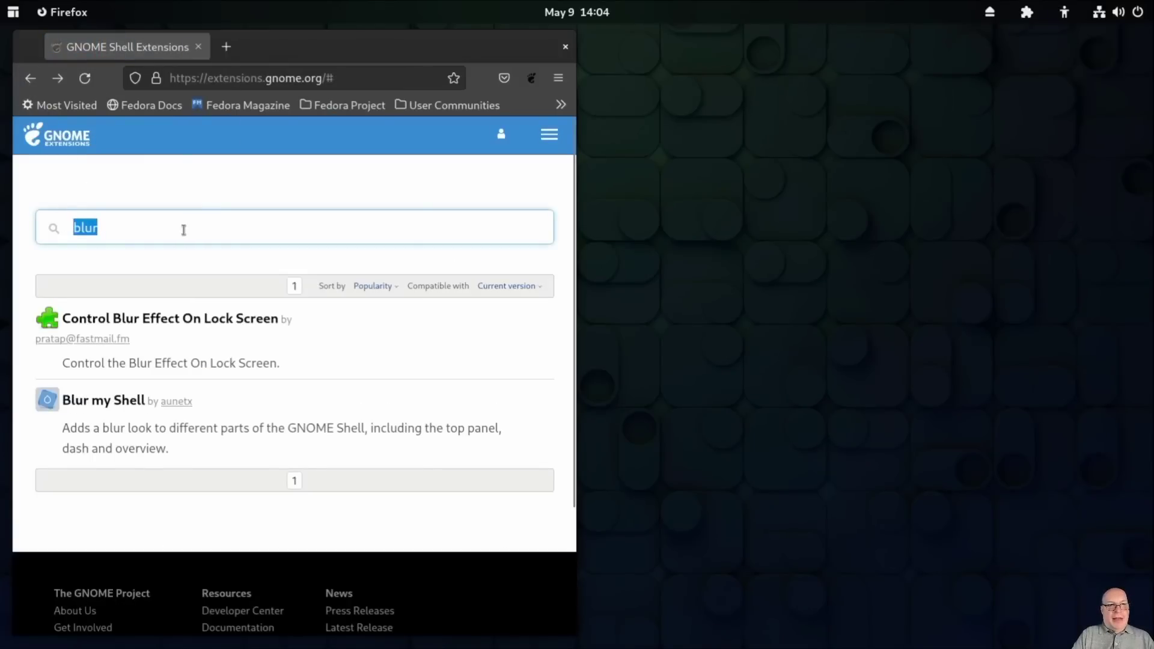
type("dash")
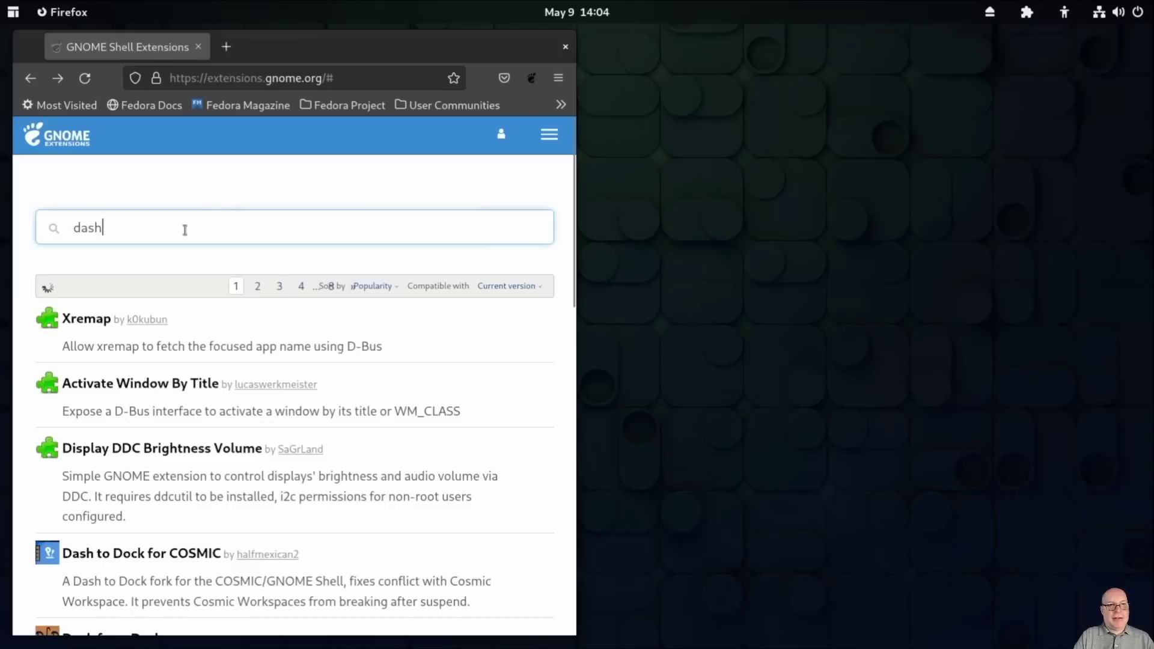
type(" to panel")
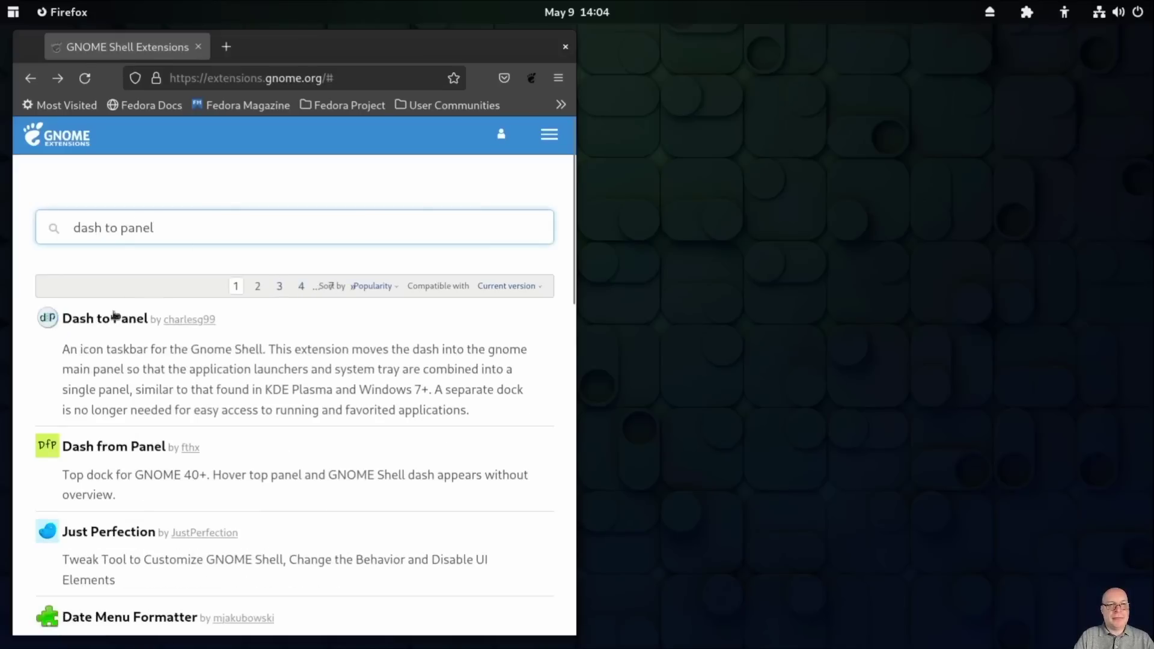
left_click(114, 317)
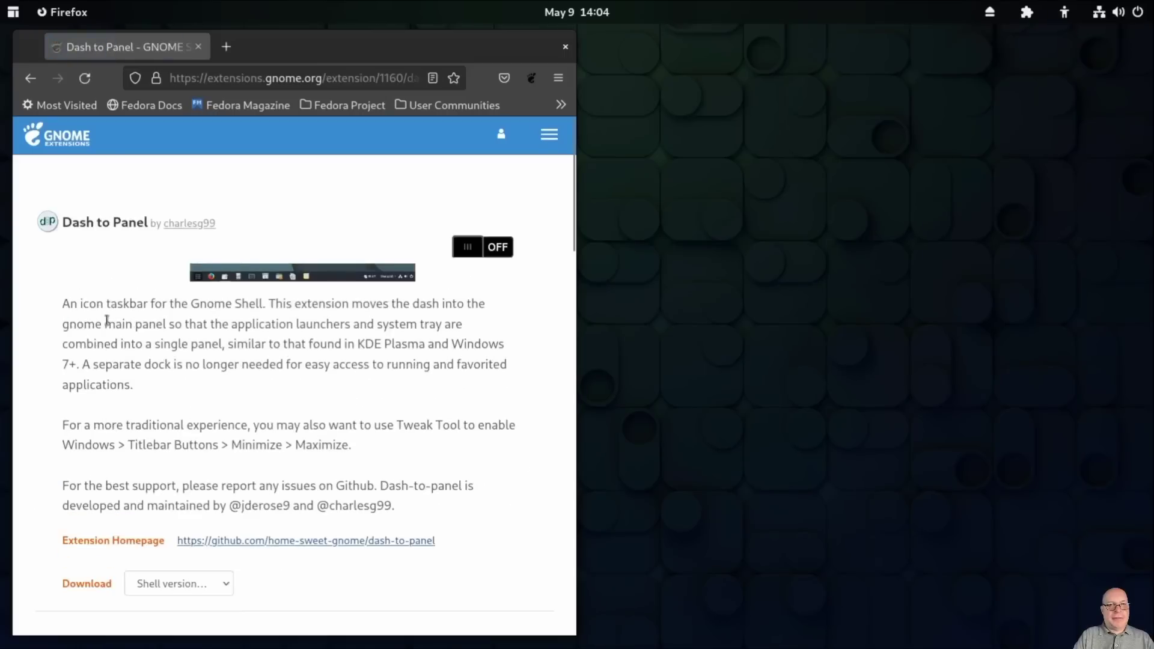
left_click(467, 247)
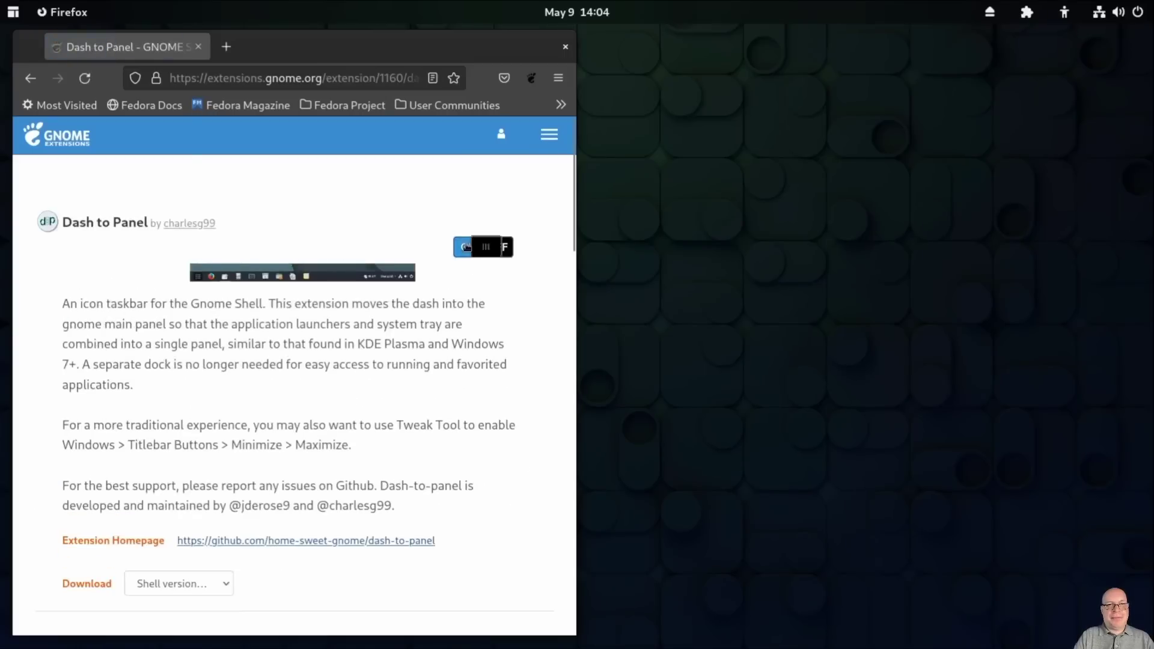
Step: Confirm the Dash to Panel install, close Firefox, and glance at the Extension List tray menu
left_click(607, 369)
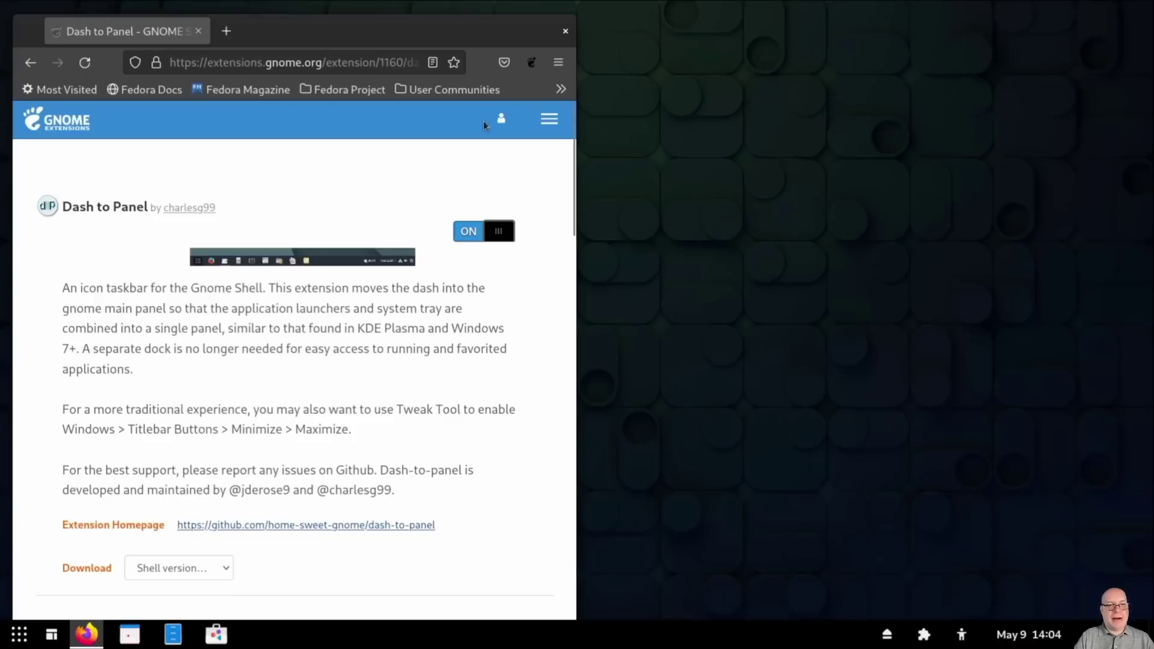
left_click(565, 32)
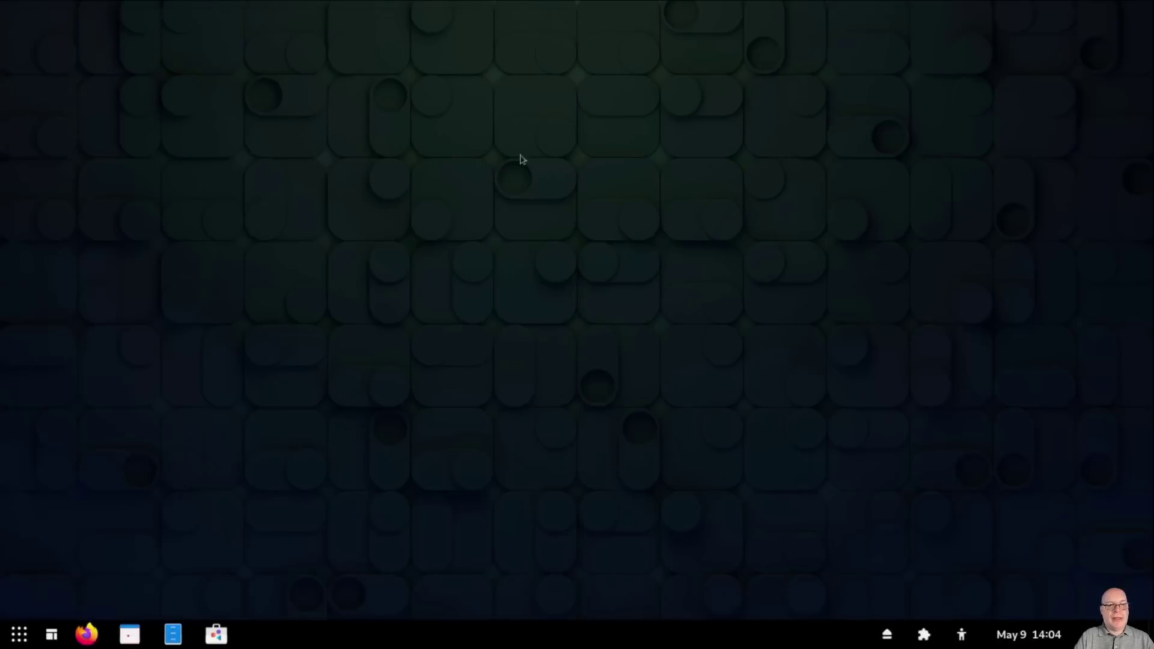
left_click(923, 634)
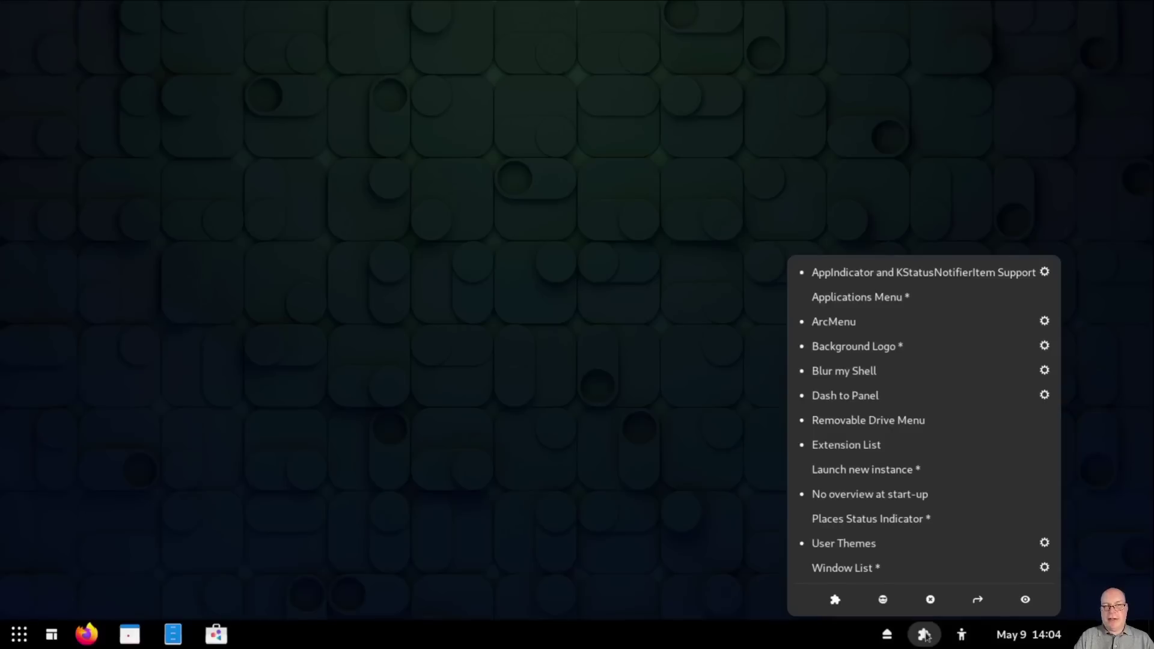
left_click(925, 635)
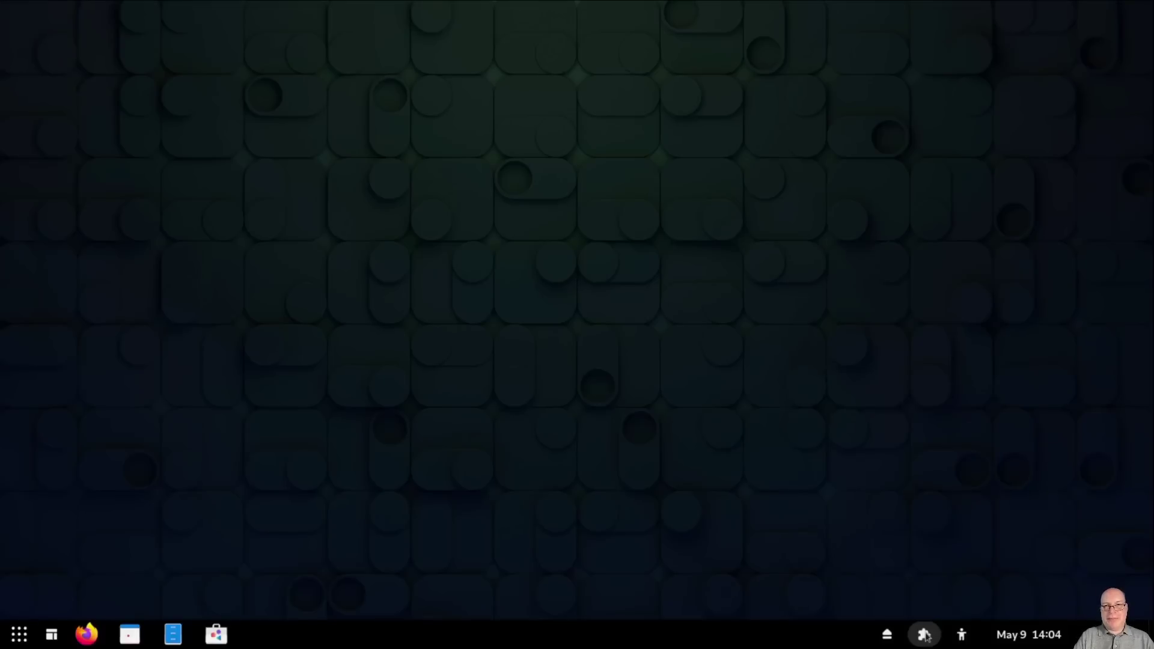
Step: Hide the Show Applications button from the taskbar in Dash to Panel Settings
right_click(479, 638)
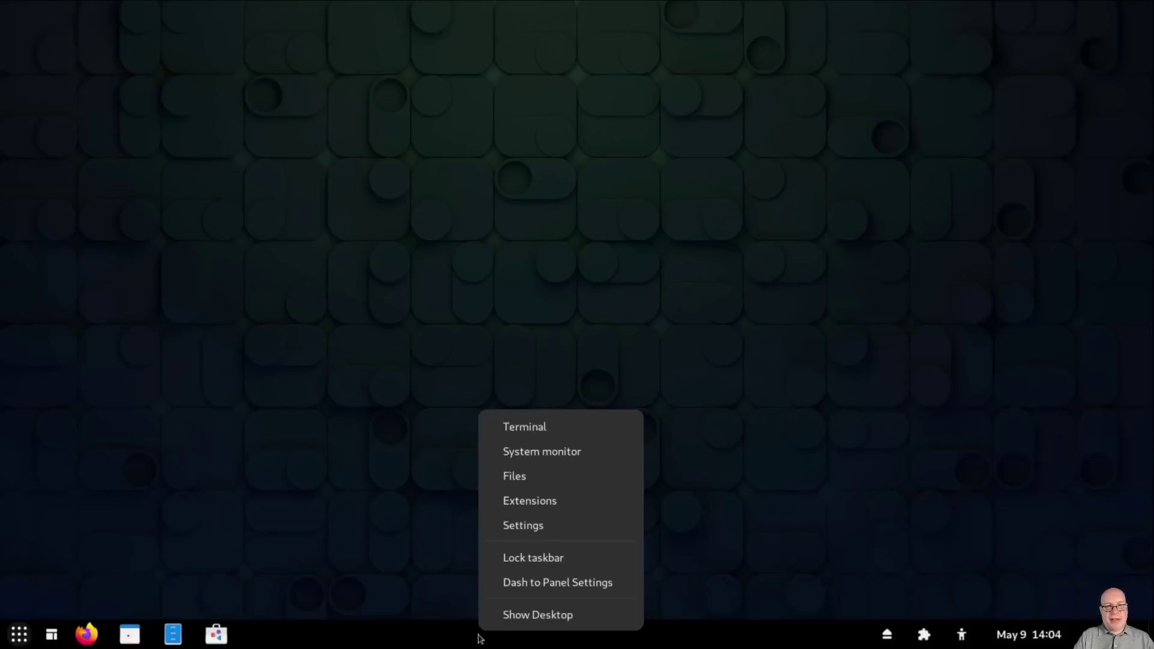
left_click(525, 584)
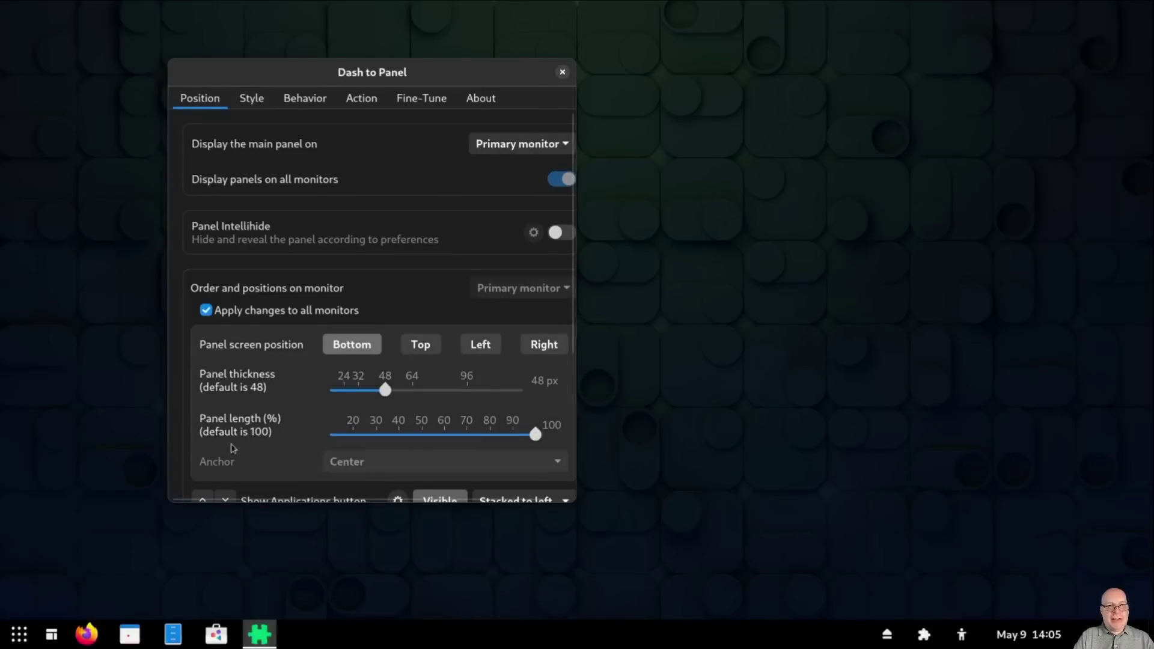
scroll(233, 449, "down", 1)
scroll(234, 448, "down", 2)
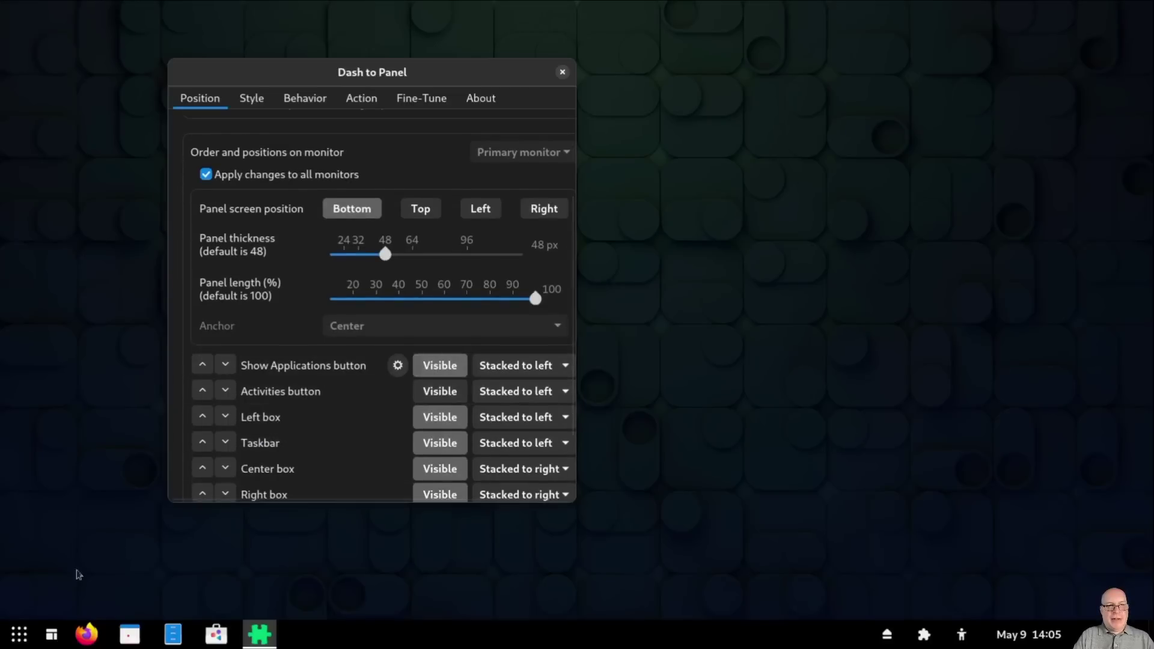
left_click(443, 368)
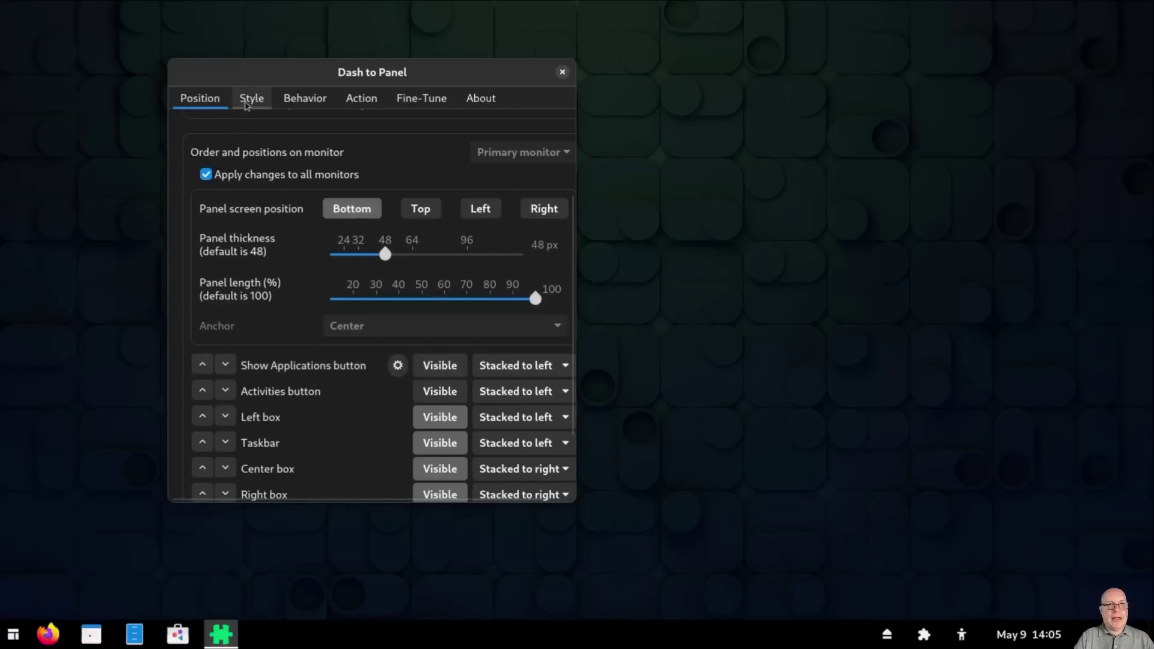
Step: Reduce the Style tab's App Icon Margin from 8 to 0 px and close the settings
left_click(246, 105)
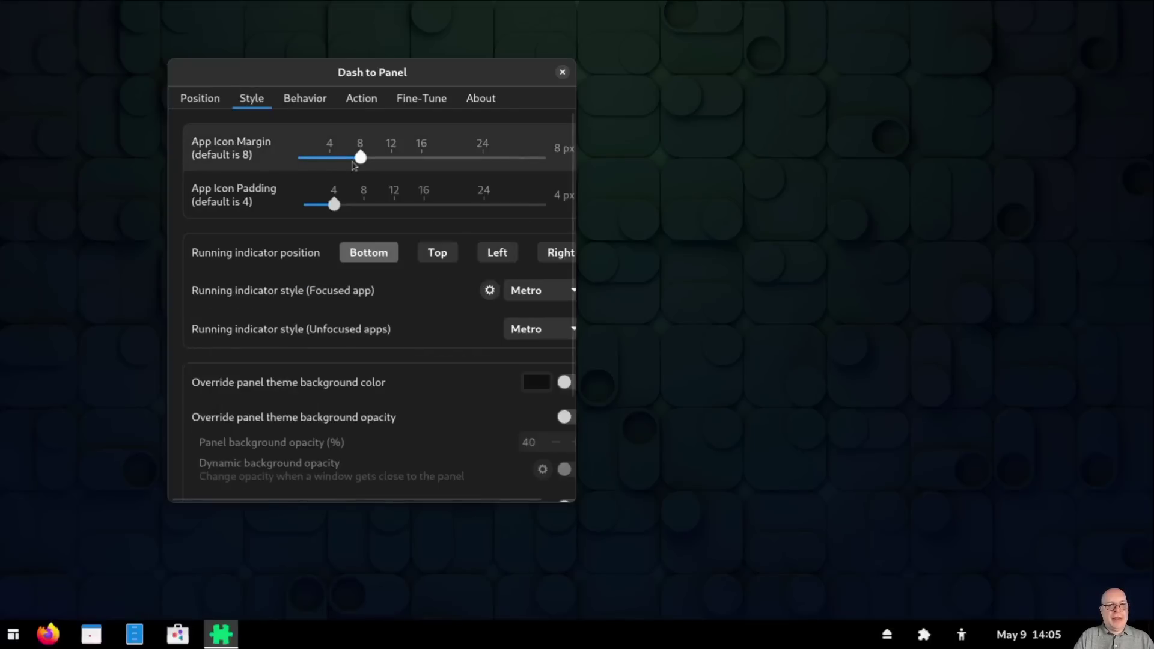
left_click_drag(352, 158, 273, 164)
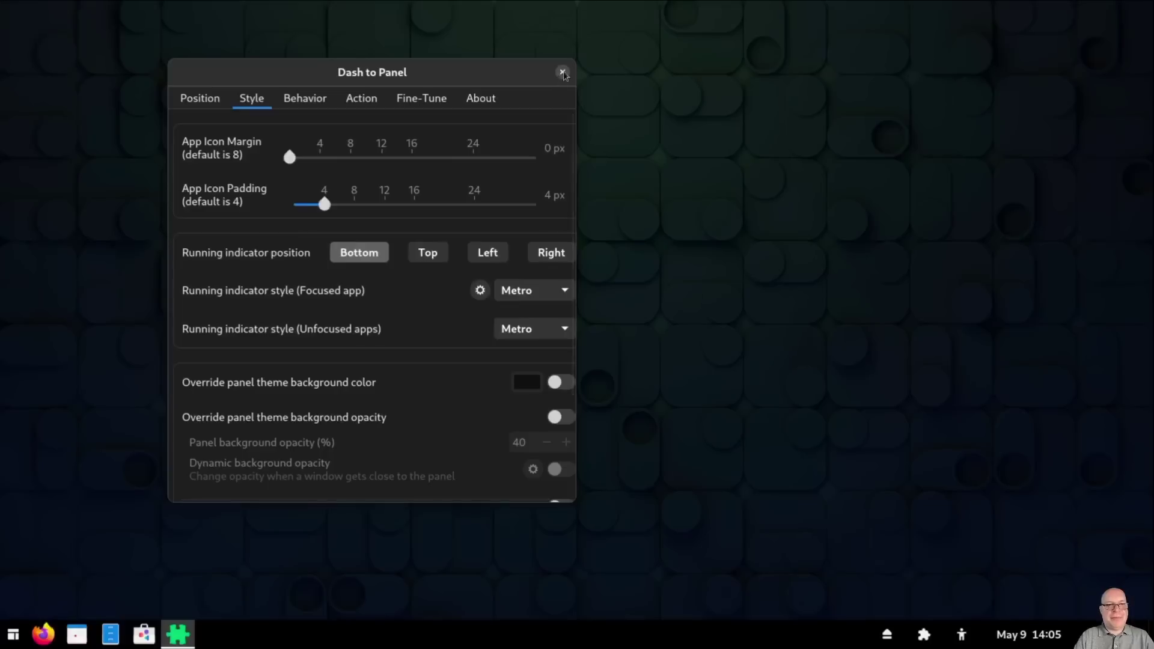
left_click(563, 73)
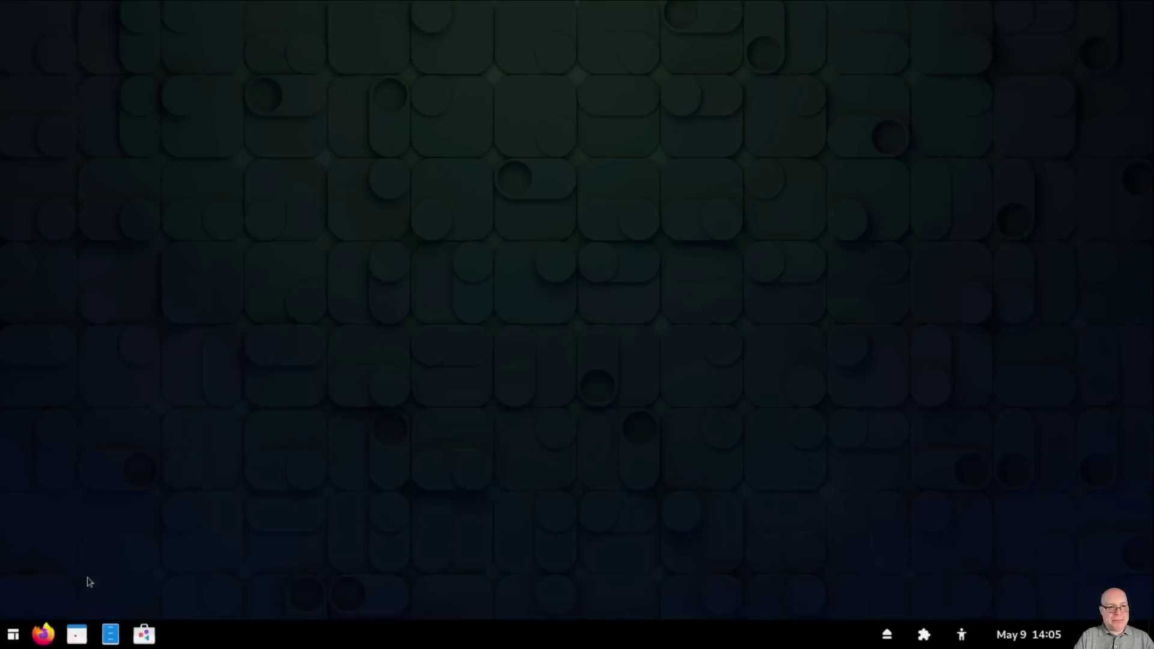
Step: Set the ArcMenu button icon to the Fedora logo from Distro Icons
right_click(12, 636)
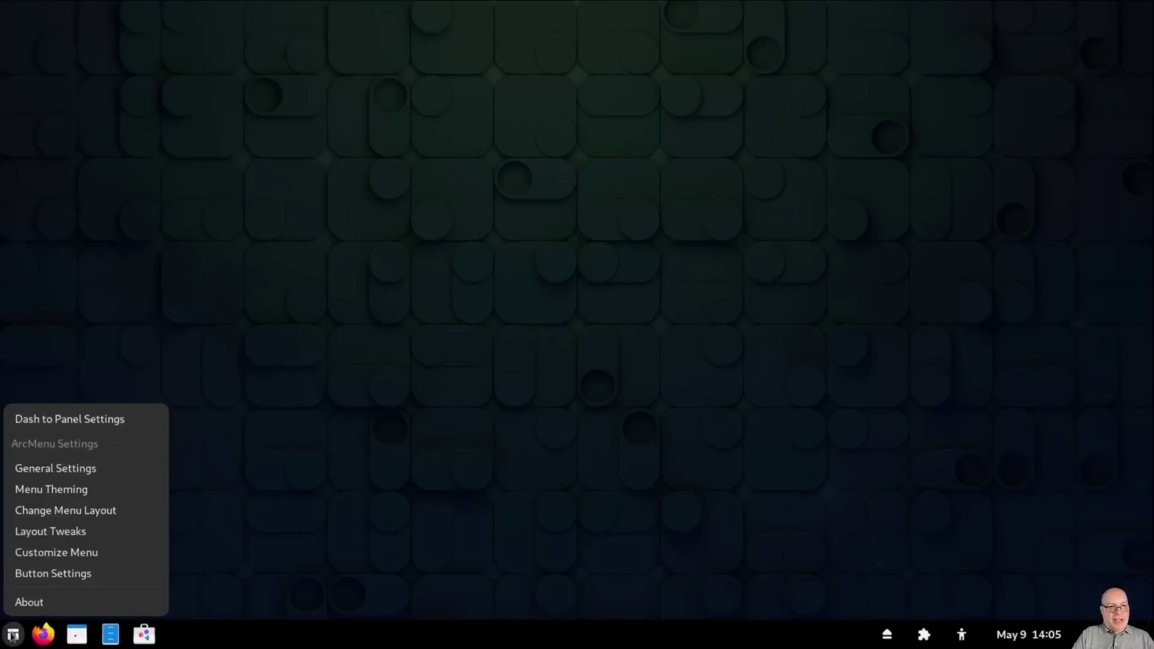
left_click(64, 575)
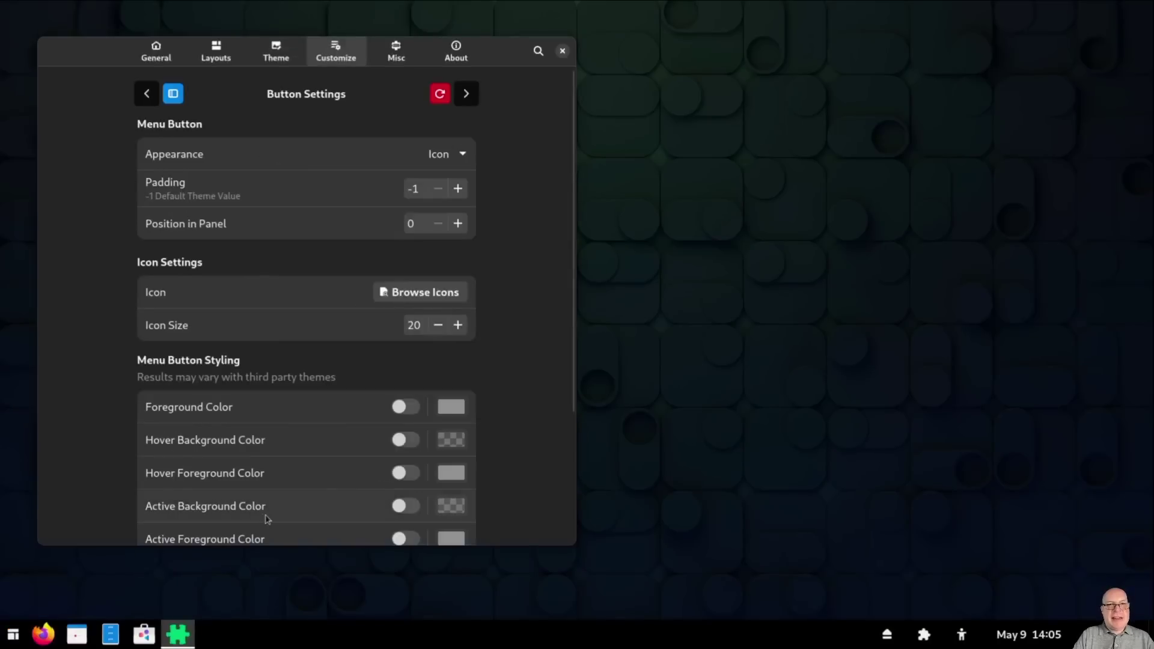
left_click(436, 294)
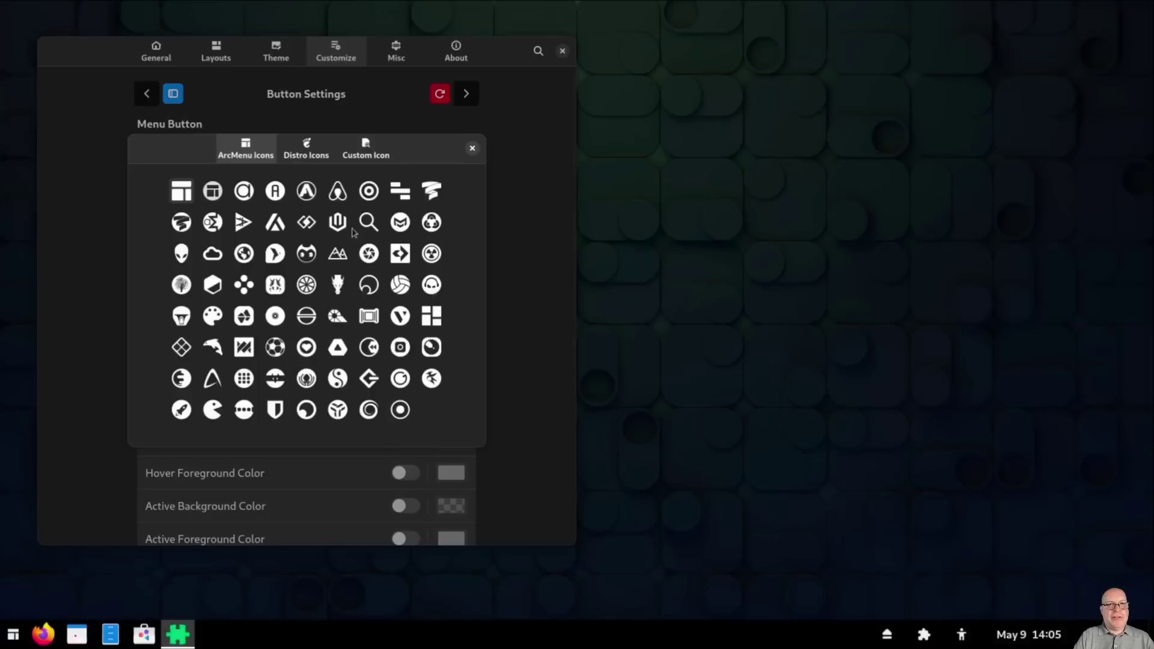
left_click(308, 148)
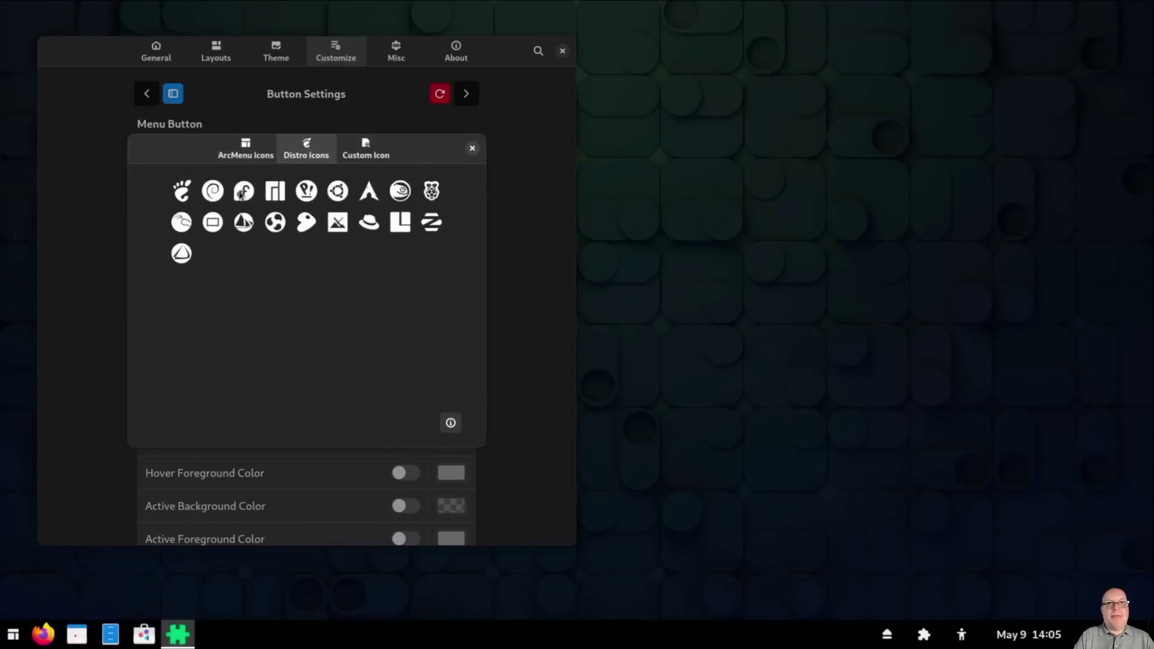
left_click(243, 192)
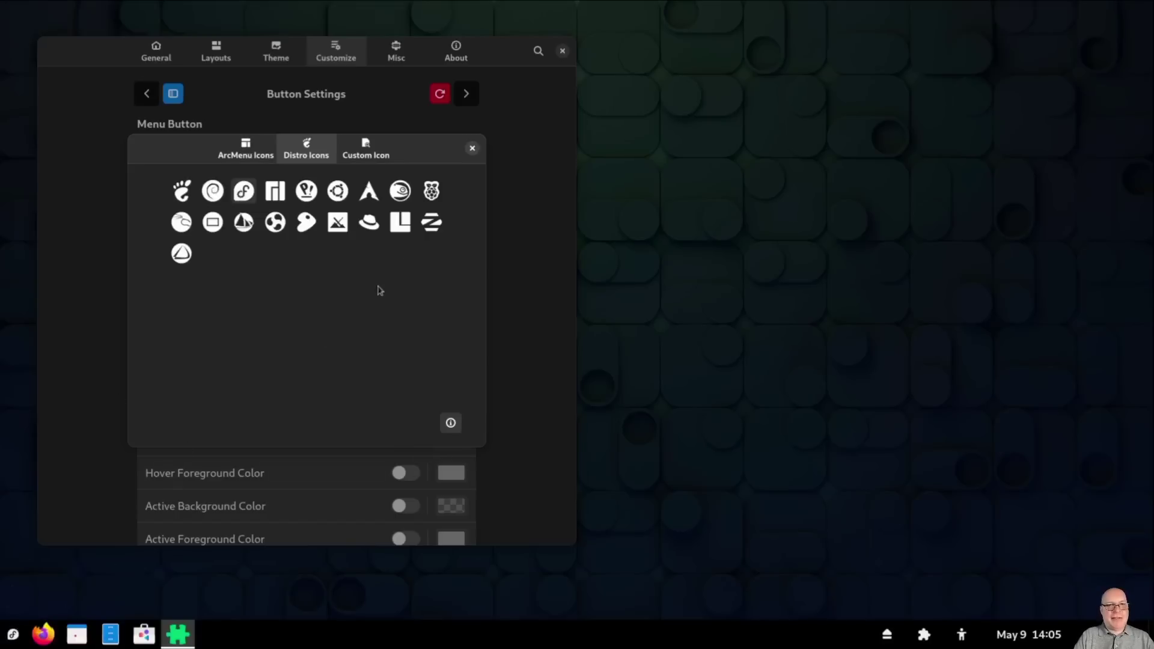
left_click(472, 149)
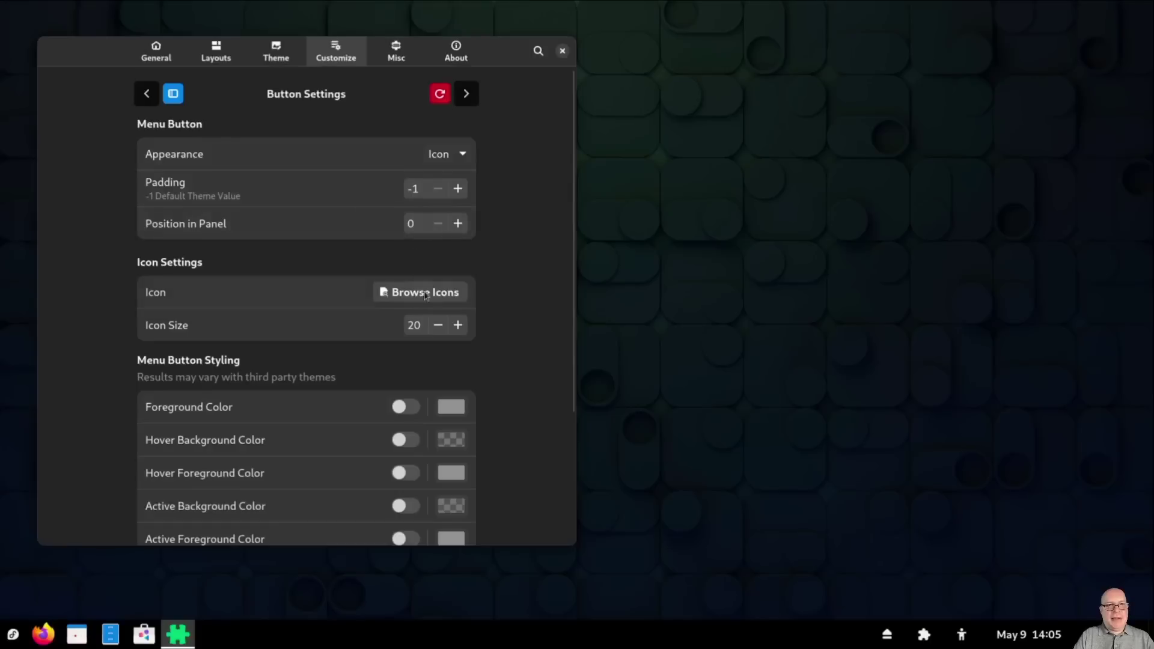
Step: Change the menu button's Icon Size from 20 to 36
left_click(421, 325)
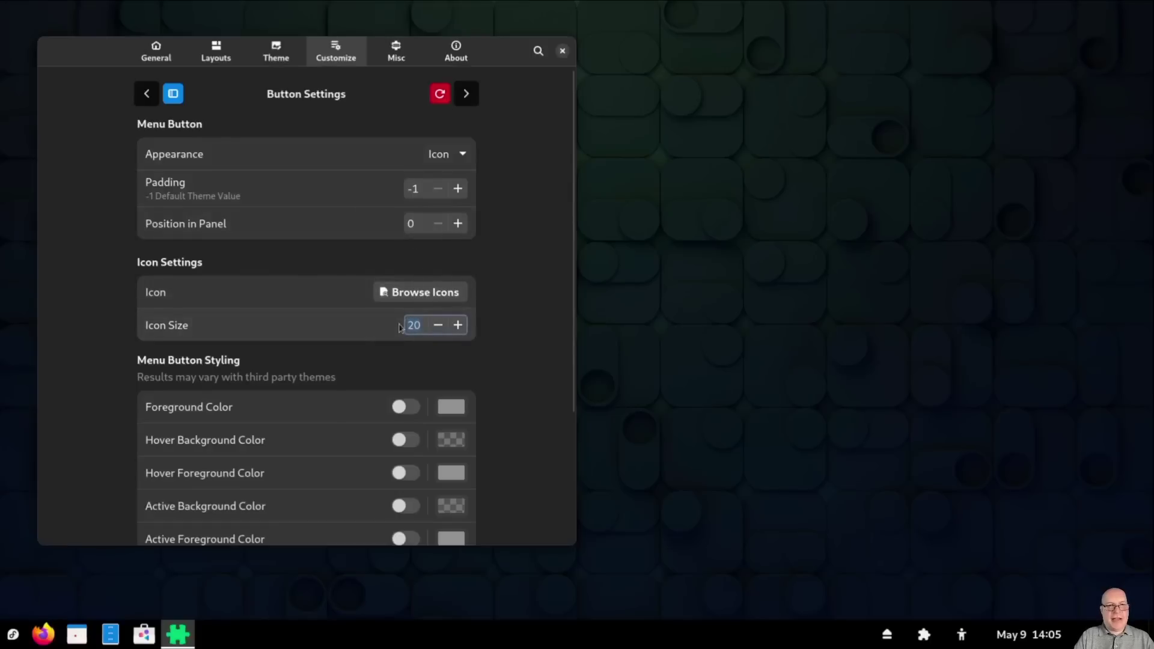
type("36")
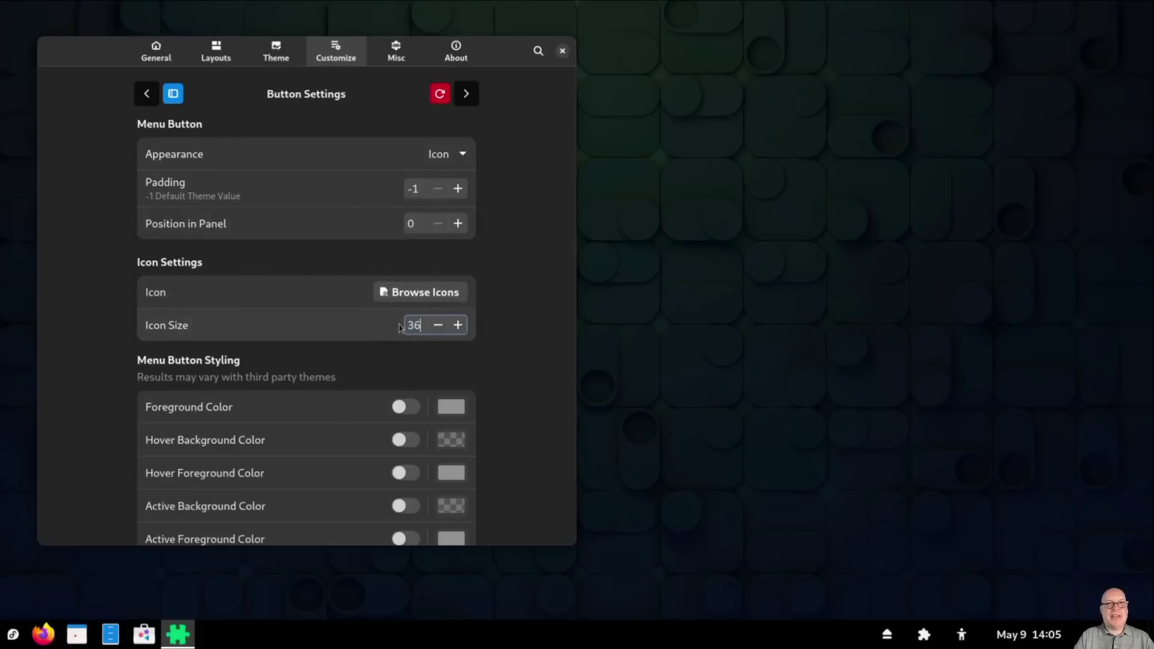
key("Return")
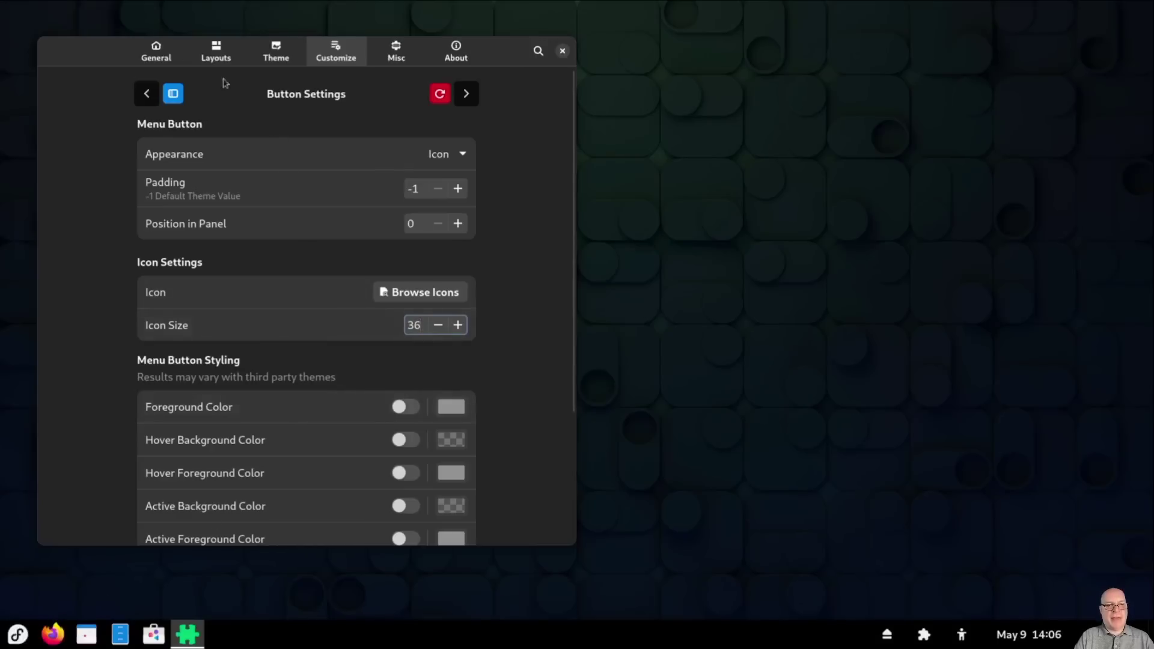
Step: Apply the Whisker layout from ArcMenu's Traditional Menu Layouts
left_click(218, 57)
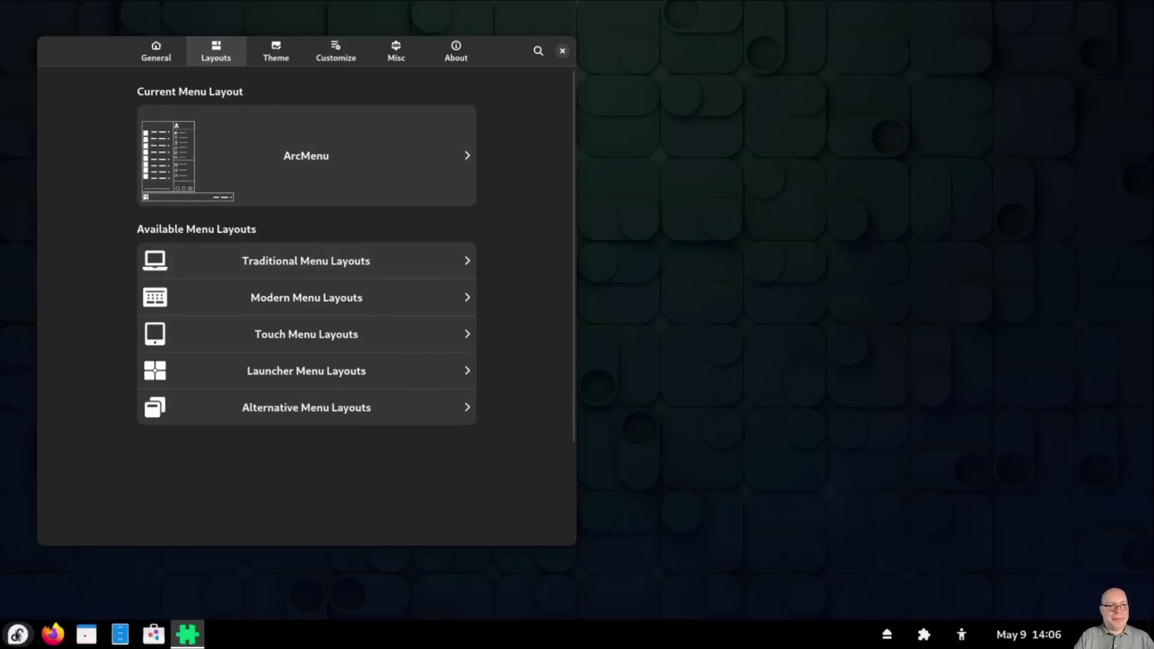
left_click(17, 635)
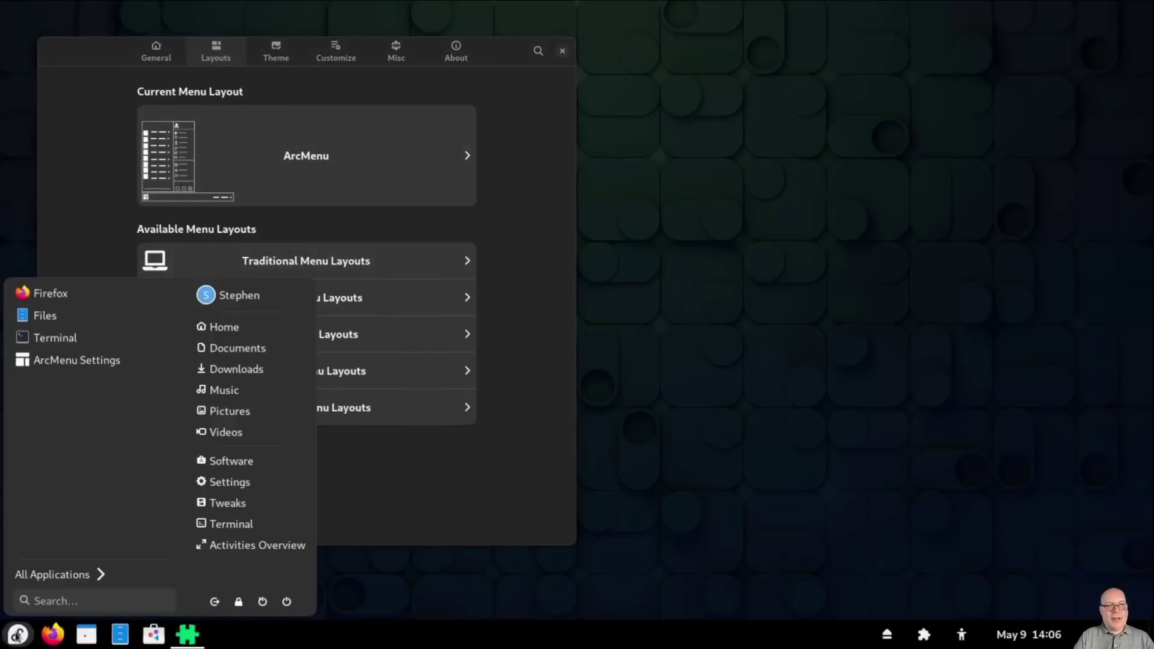
left_click(17, 634)
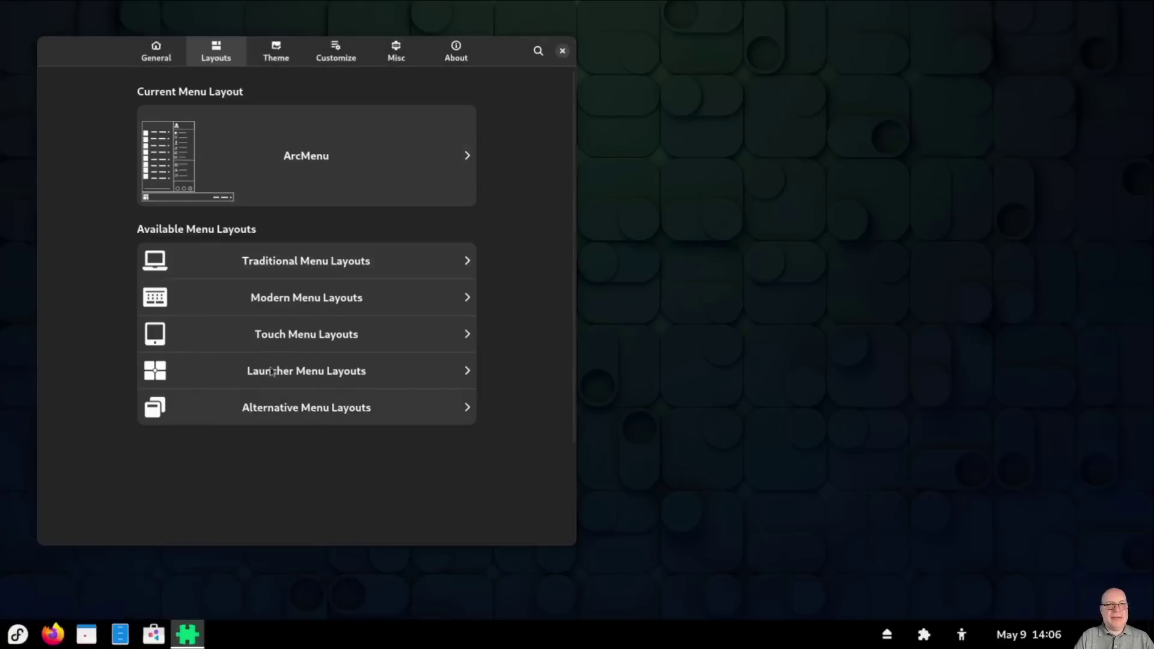
left_click(403, 267)
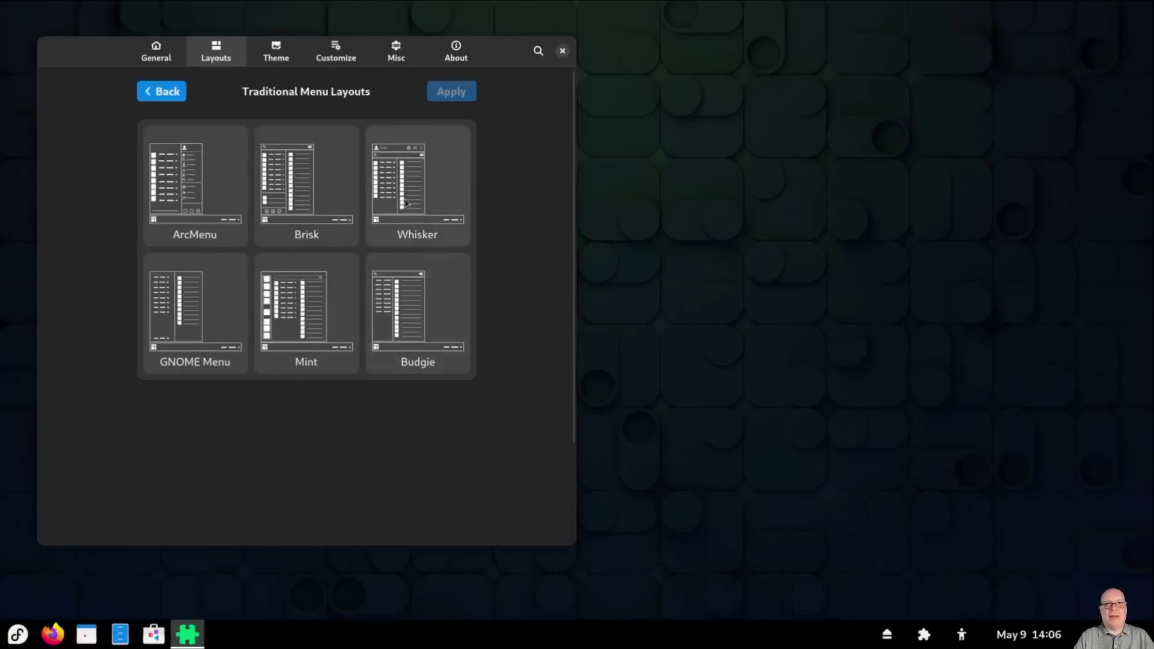
left_click(439, 177)
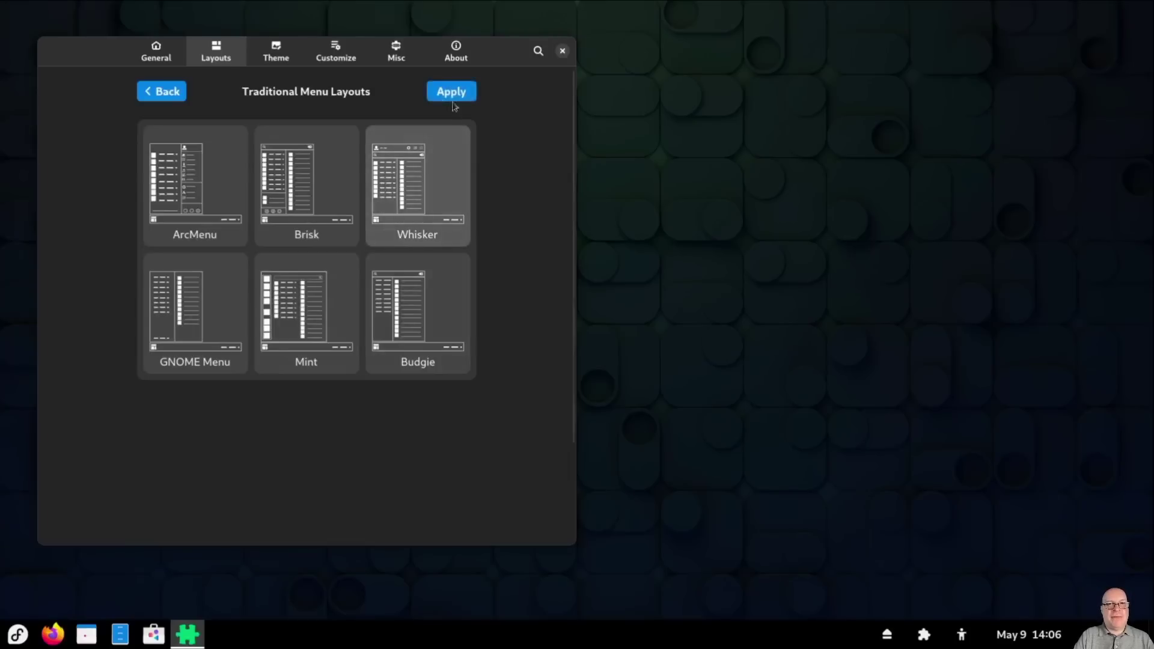
left_click(452, 93)
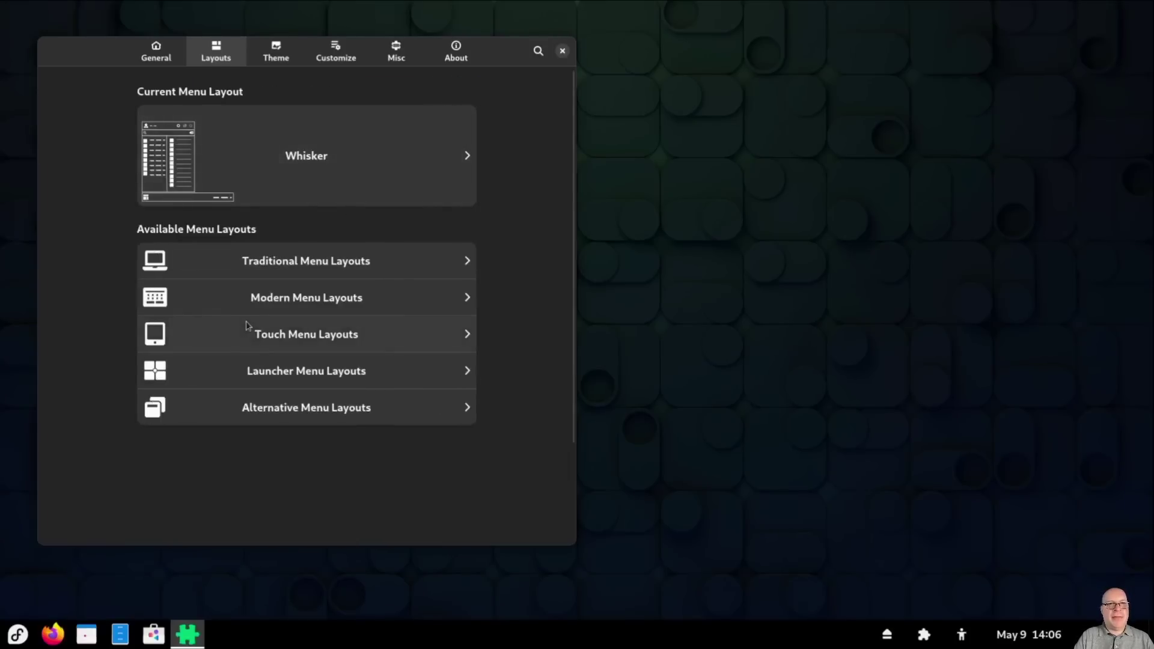
Step: Check the new Whisker menu, then close ArcMenu Settings
left_click(17, 635)
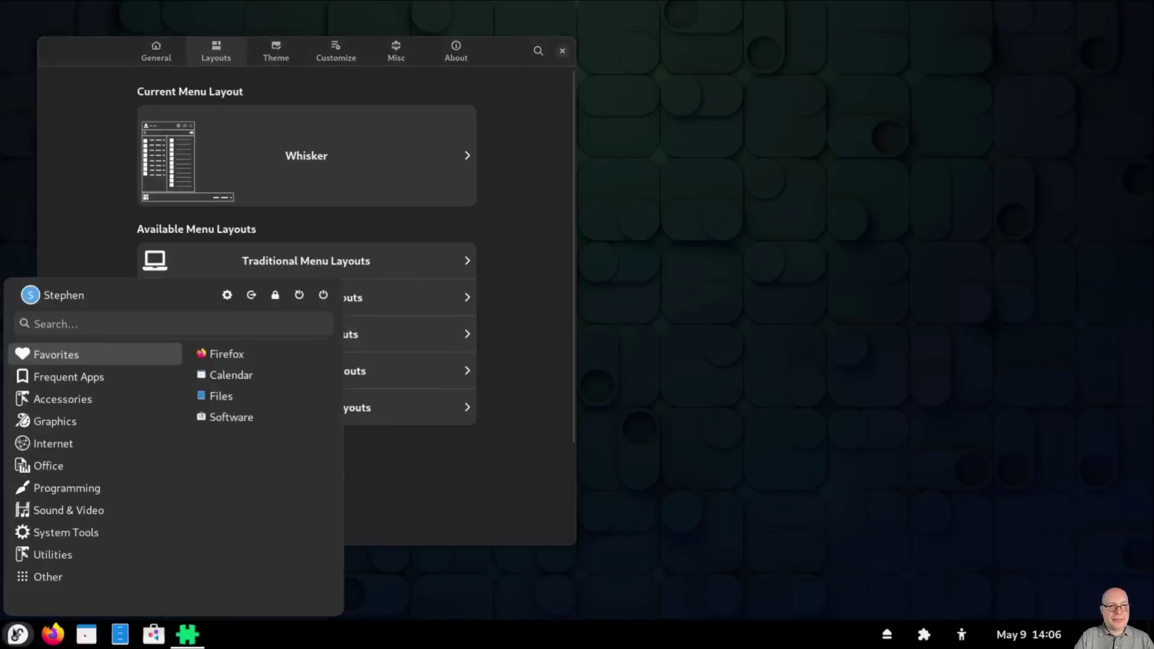
left_click(17, 635)
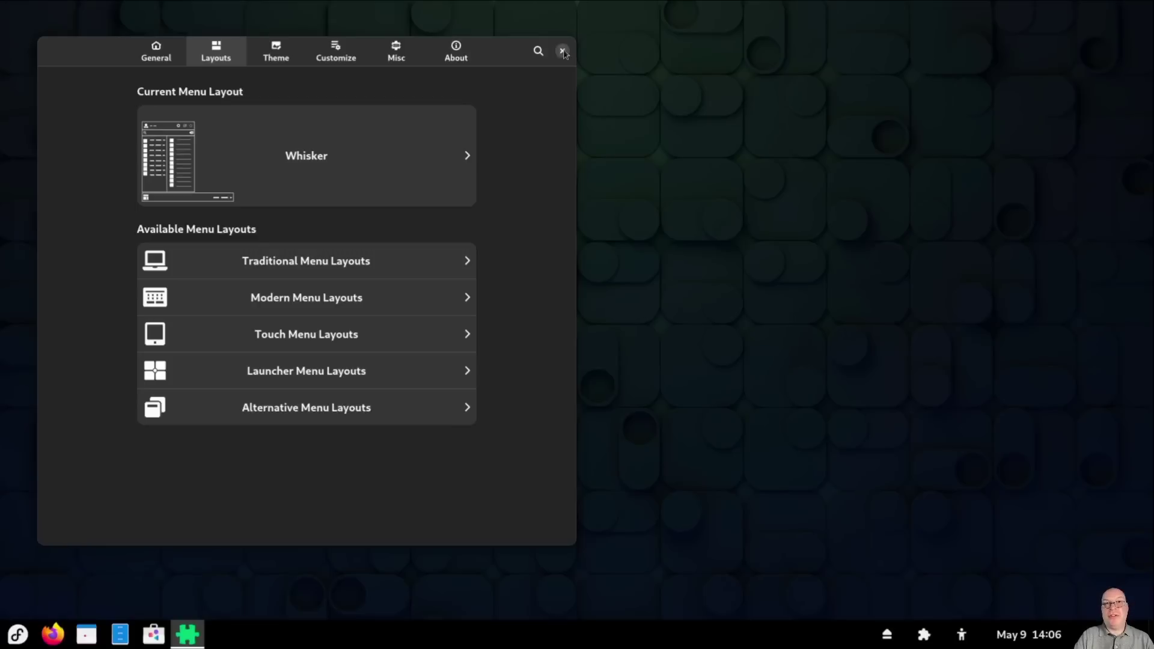
left_click(563, 51)
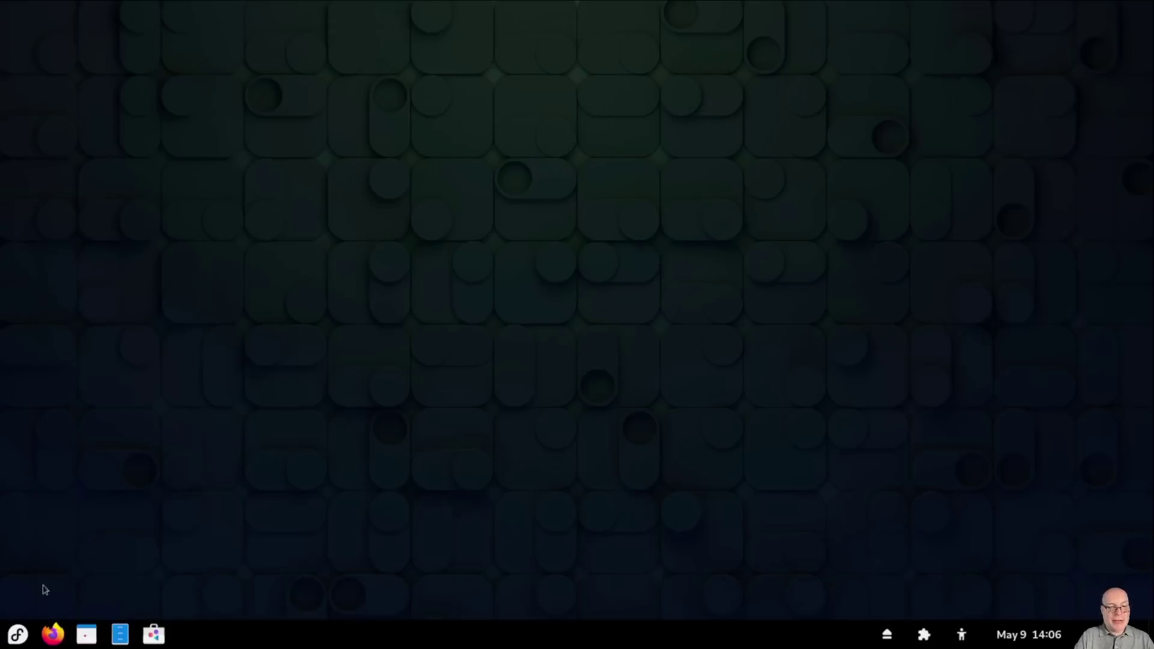
Step: Launch Terminal from the Utilities category of the application menu
left_click(11, 638)
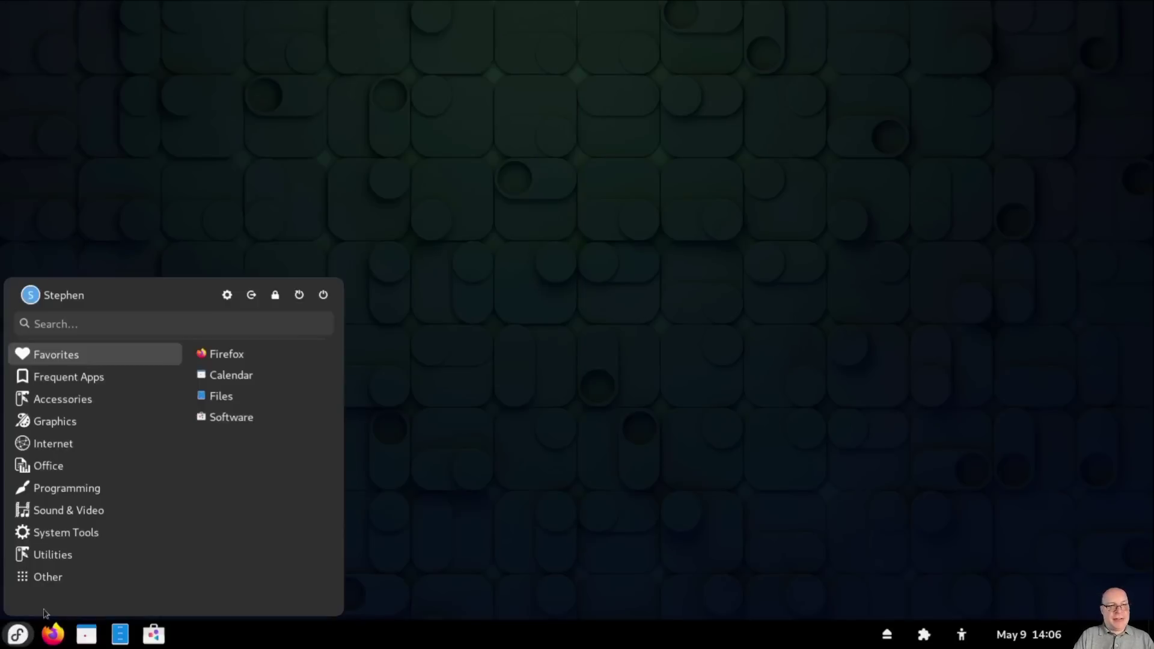
left_click(53, 557)
scroll(253, 512, "down", 1)
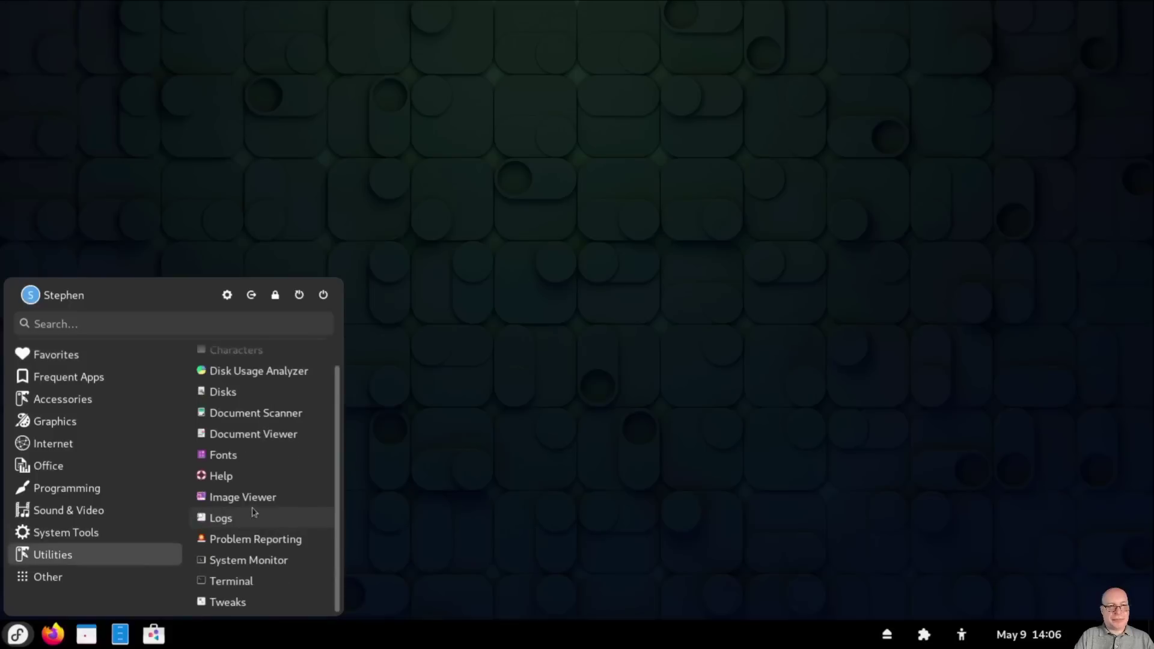
left_click(228, 583)
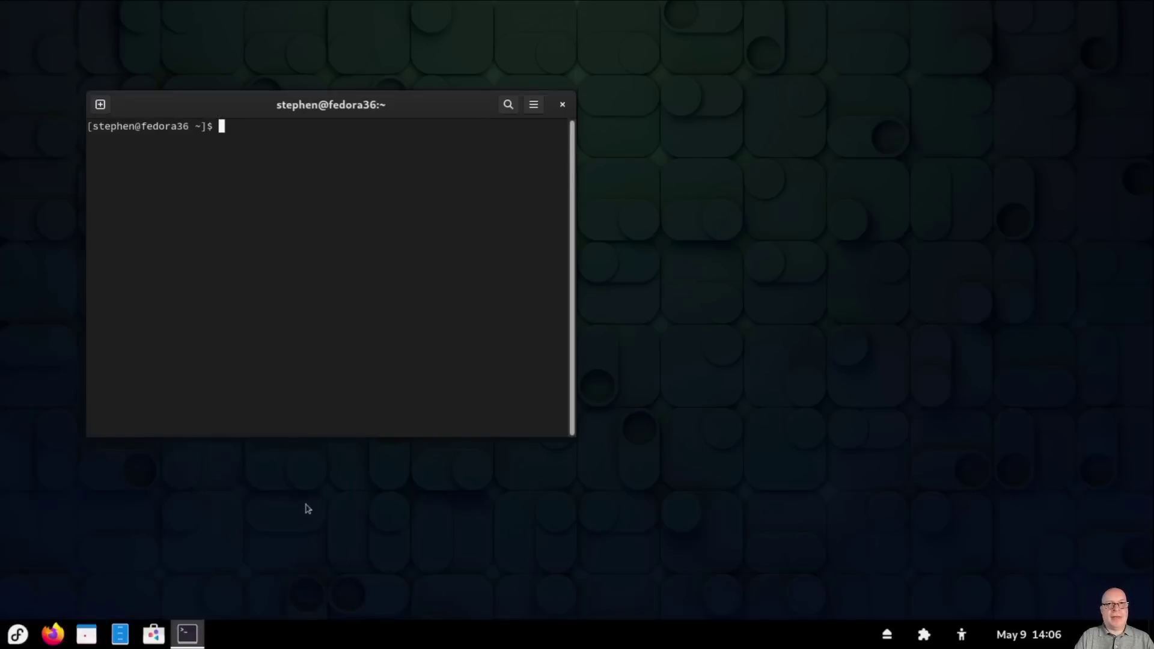
Step: Pin the running Terminal app to the dash
right_click(187, 634)
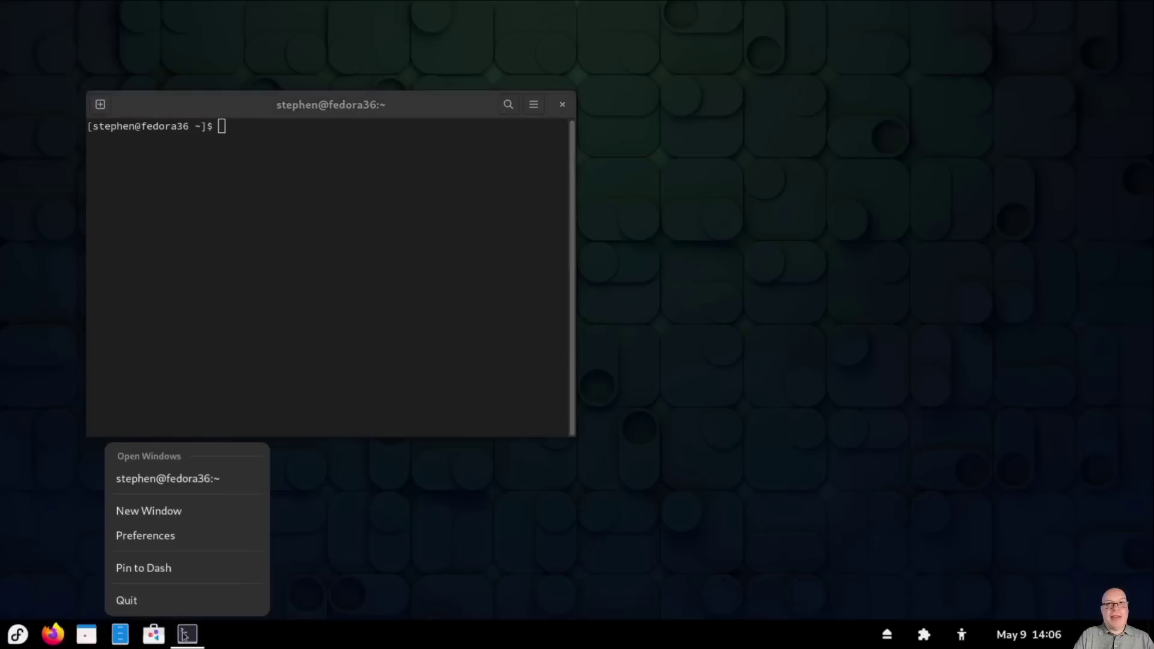
left_click(190, 576)
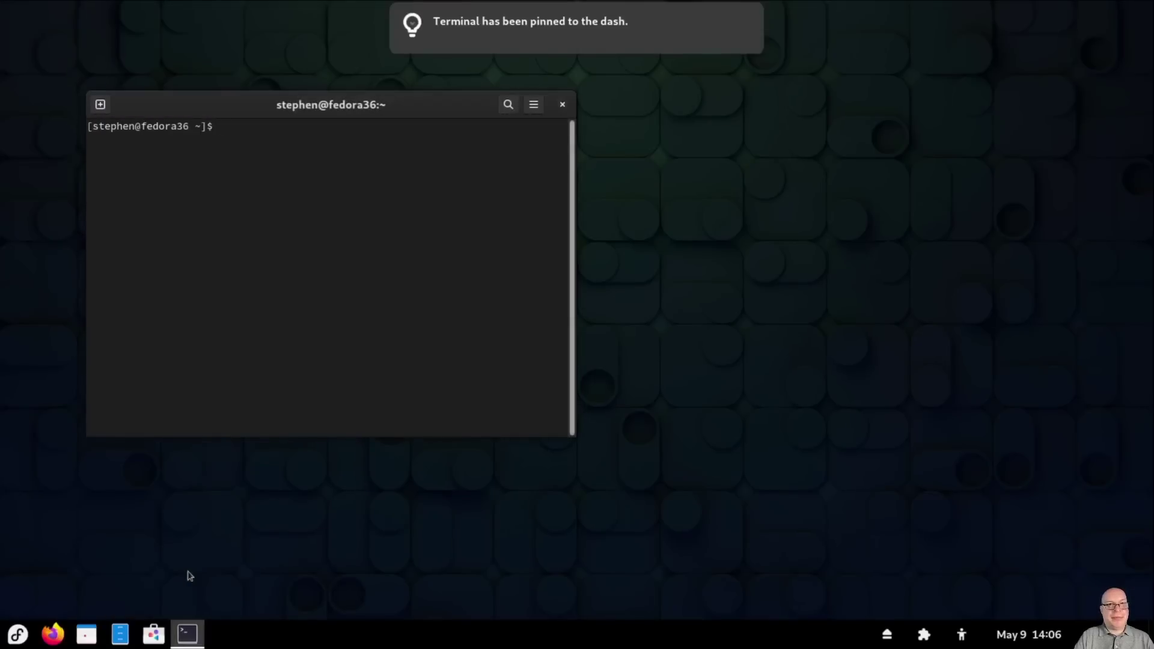
mouse_move(512, 26)
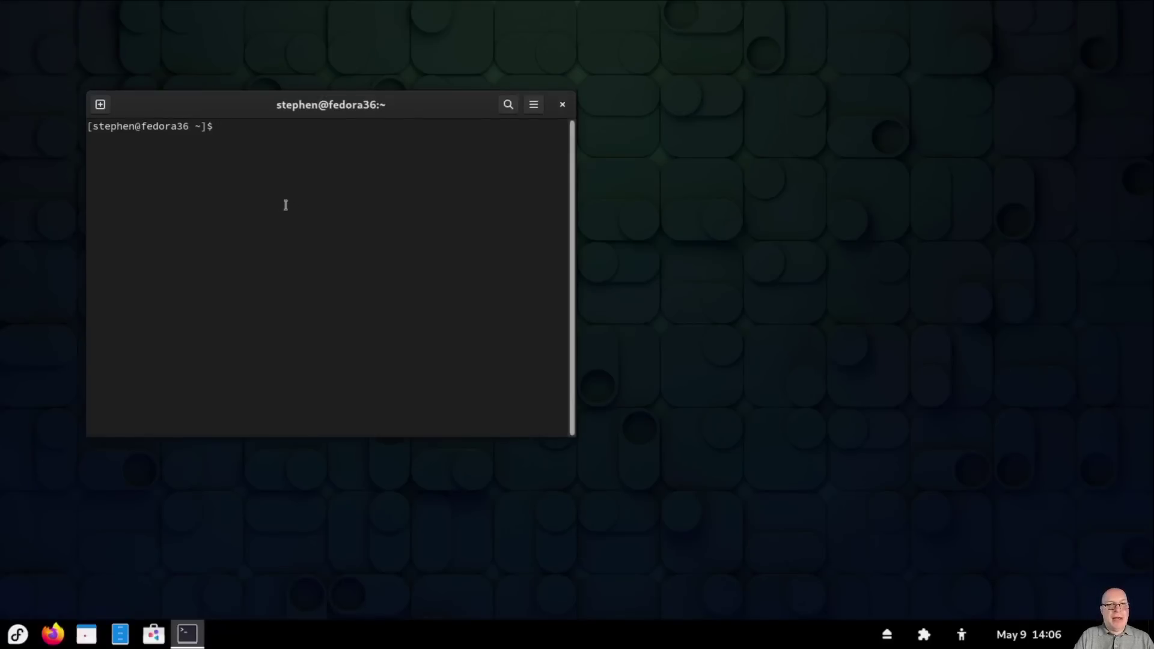
left_click(533, 106)
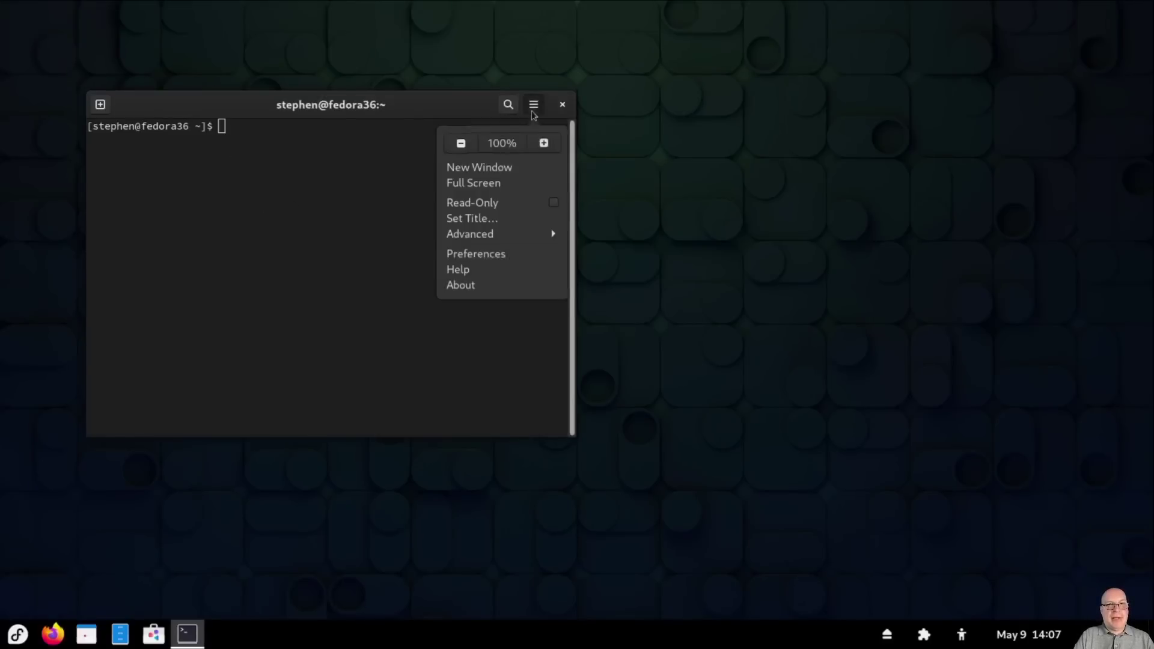
Step: Rename the Unnamed terminal profile to the user's name and enable a custom font
left_click(486, 255)
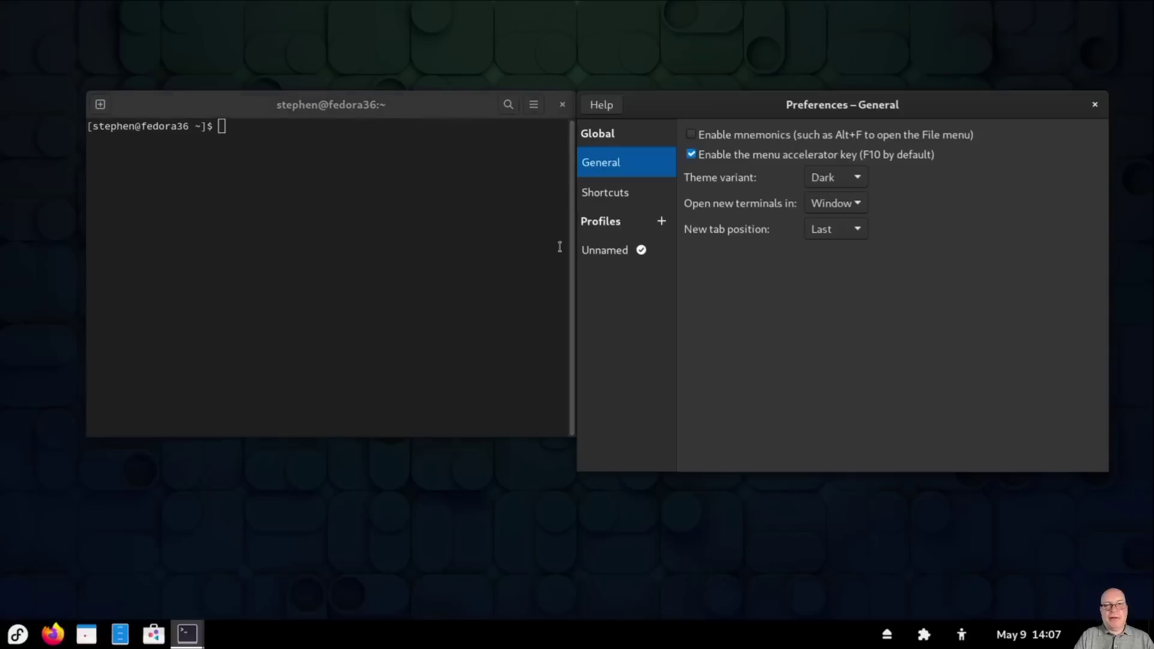
left_click(665, 253)
left_click(665, 253)
left_click(654, 297)
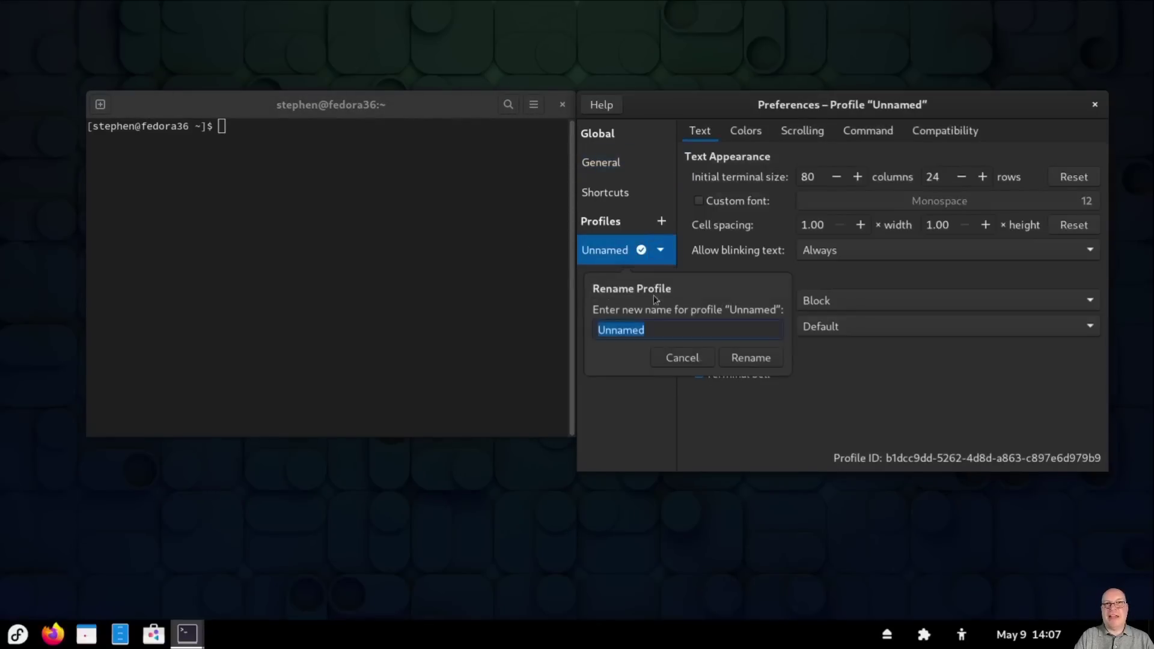
type("Stephen")
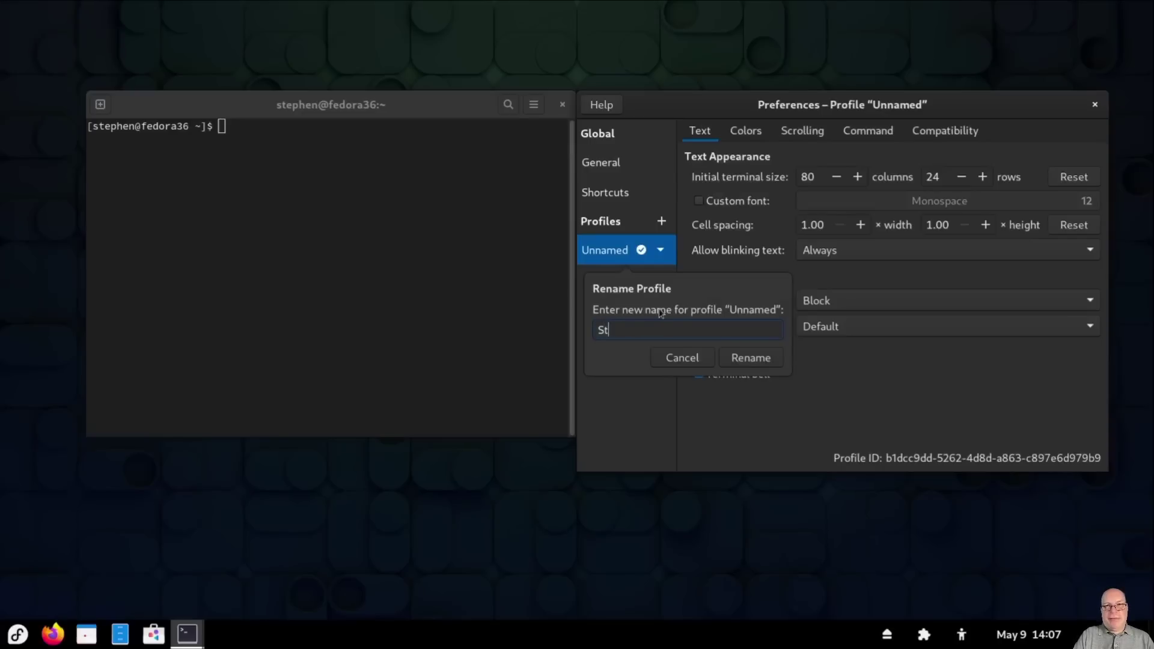
left_click(741, 359)
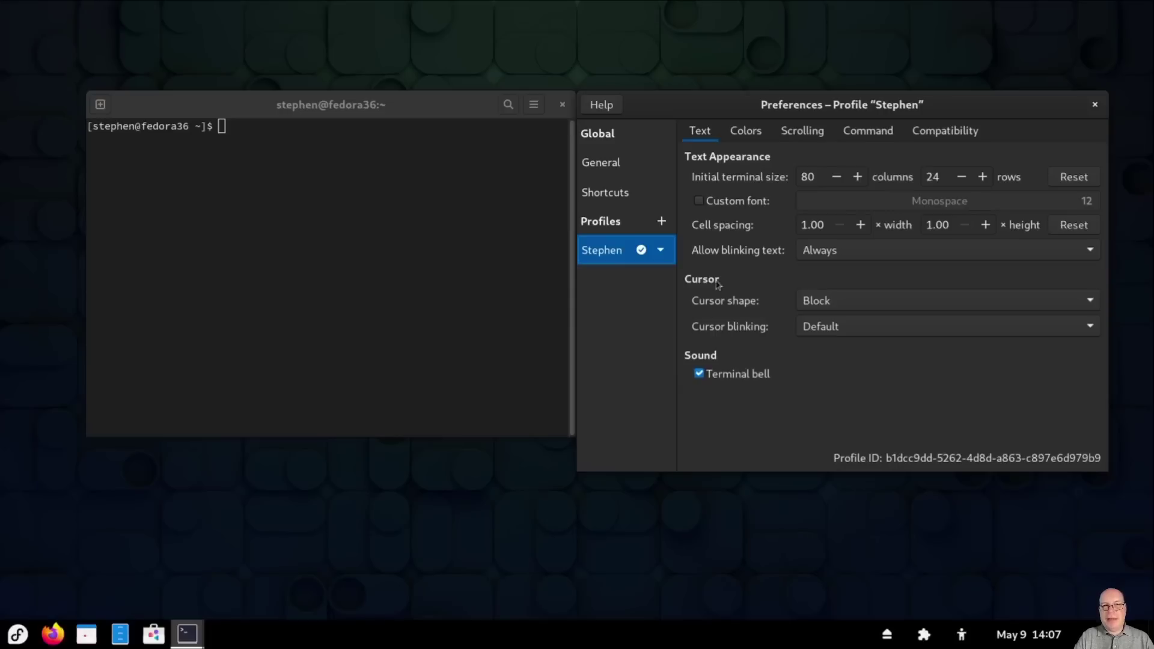
left_click(699, 202)
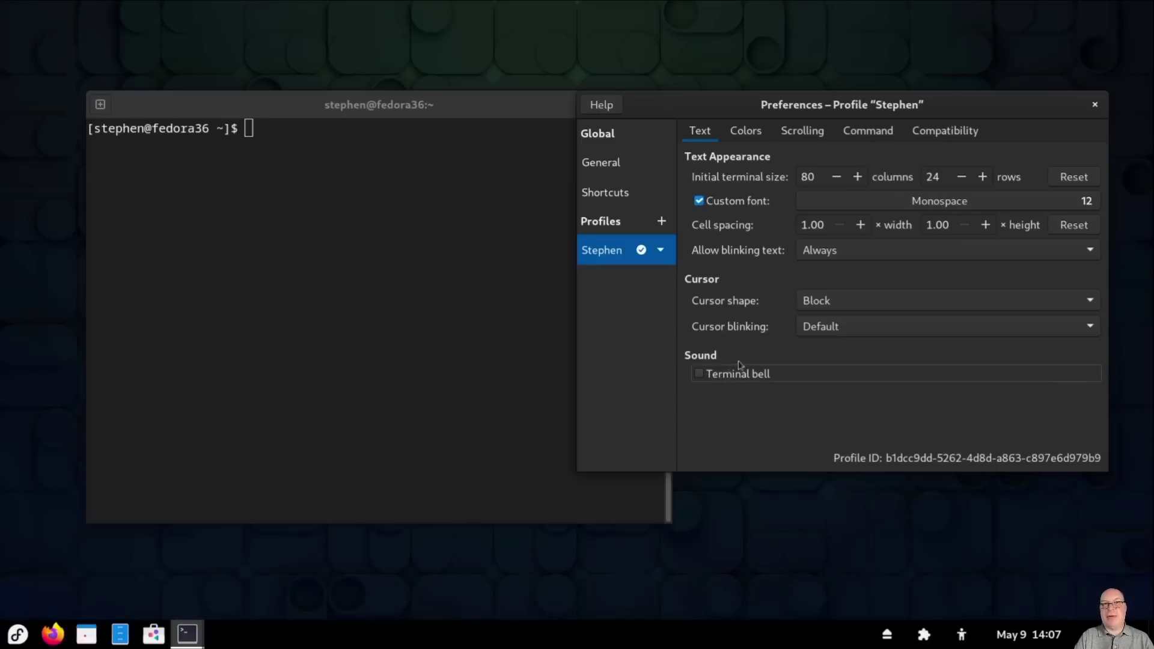
Step: Give the profile a transparent background and show bold text in bright colours
left_click(743, 137)
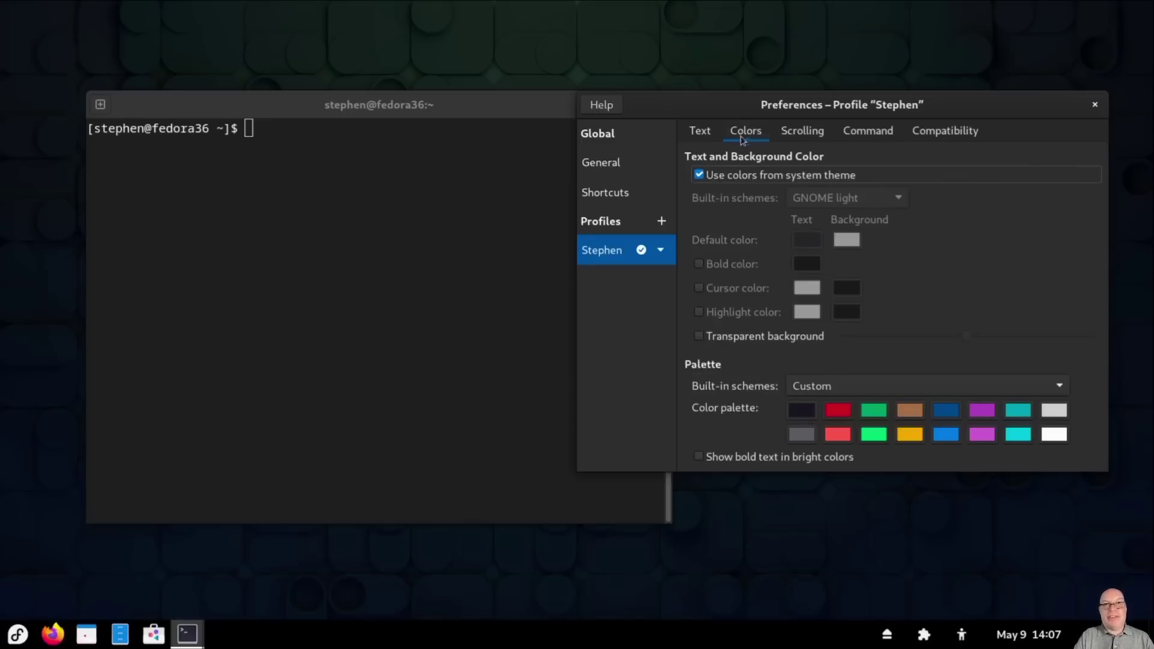
left_click(699, 336)
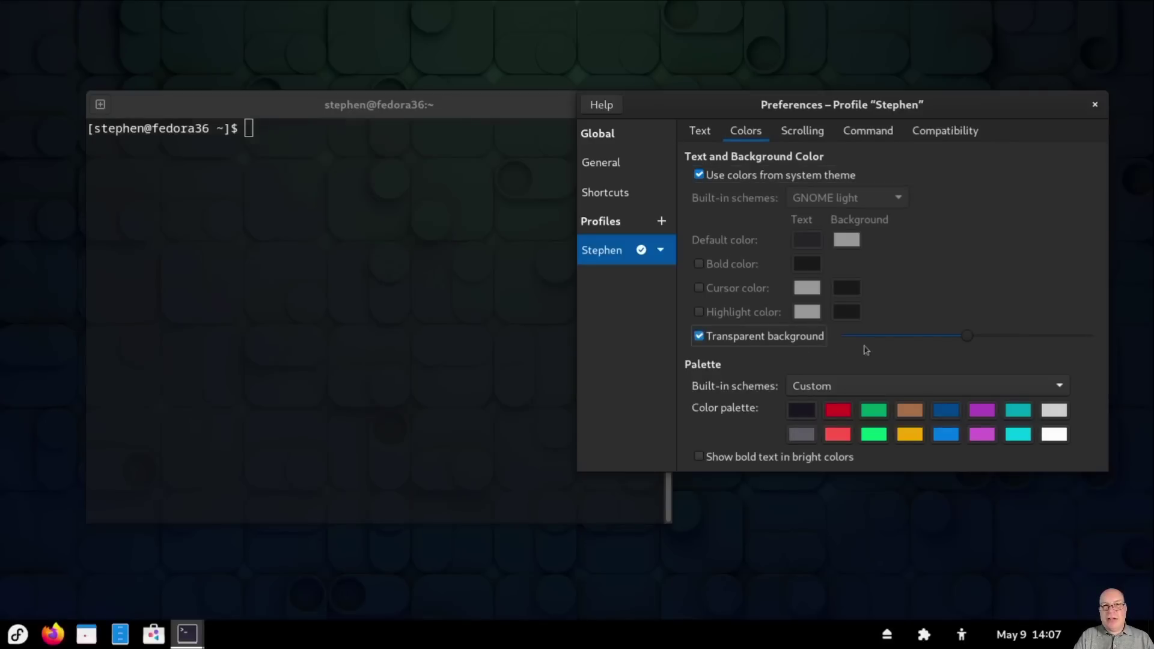
left_click_drag(968, 337, 908, 341)
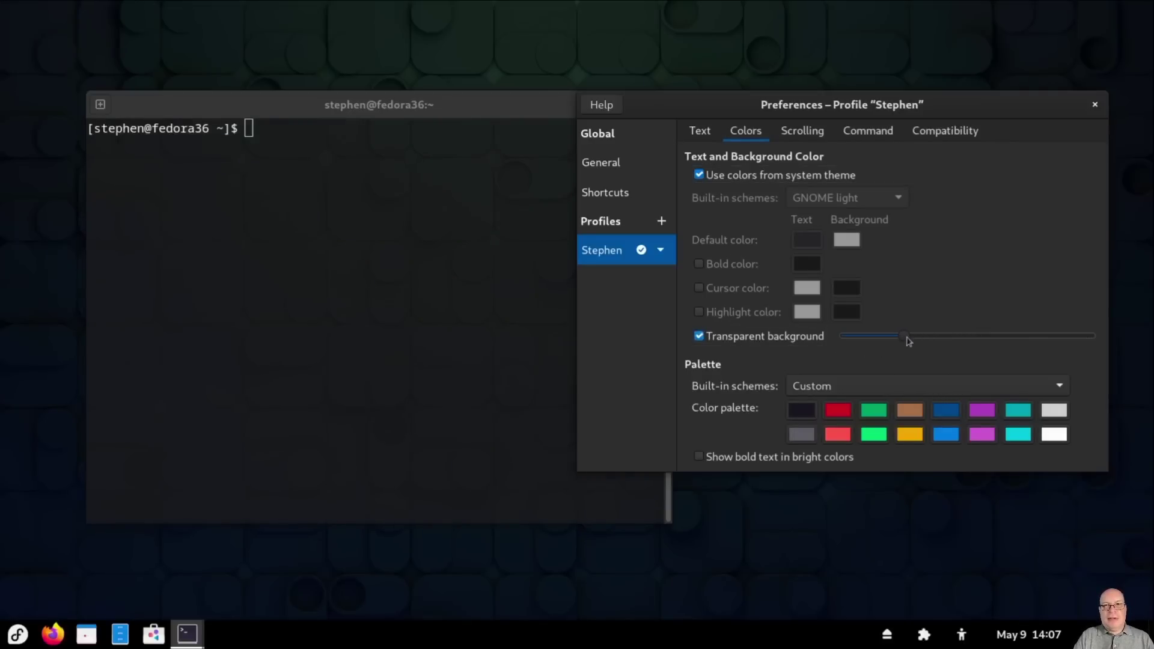
left_click(699, 457)
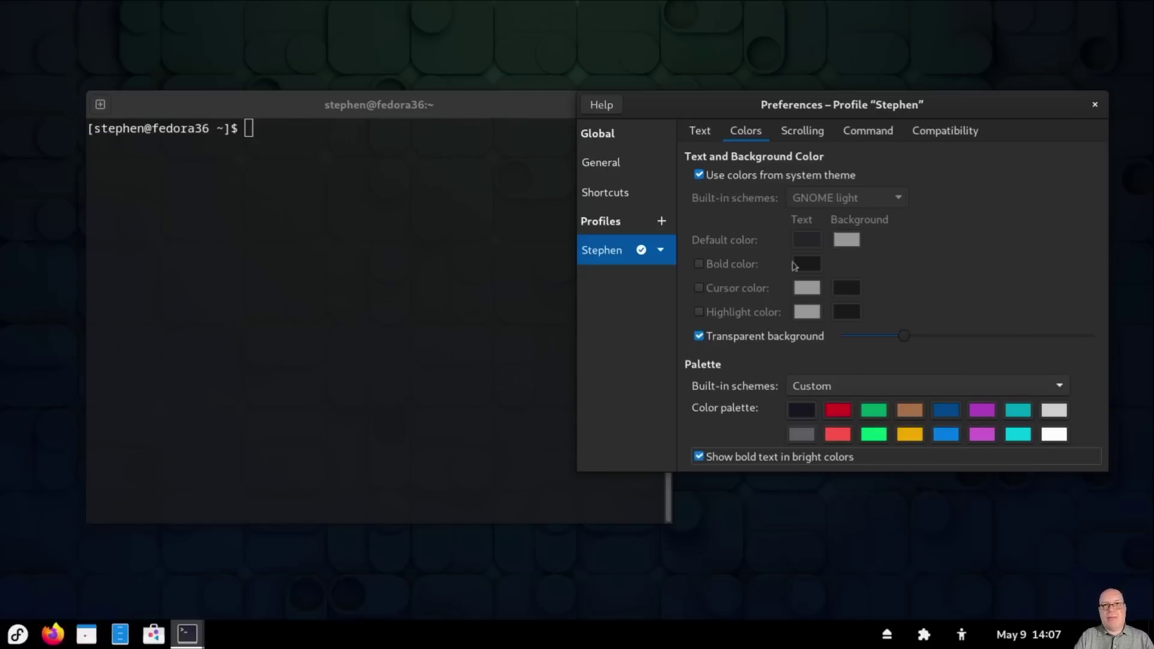
Step: Hide the scrollbar, remove the scrollback limit, and close Preferences
left_click(805, 132)
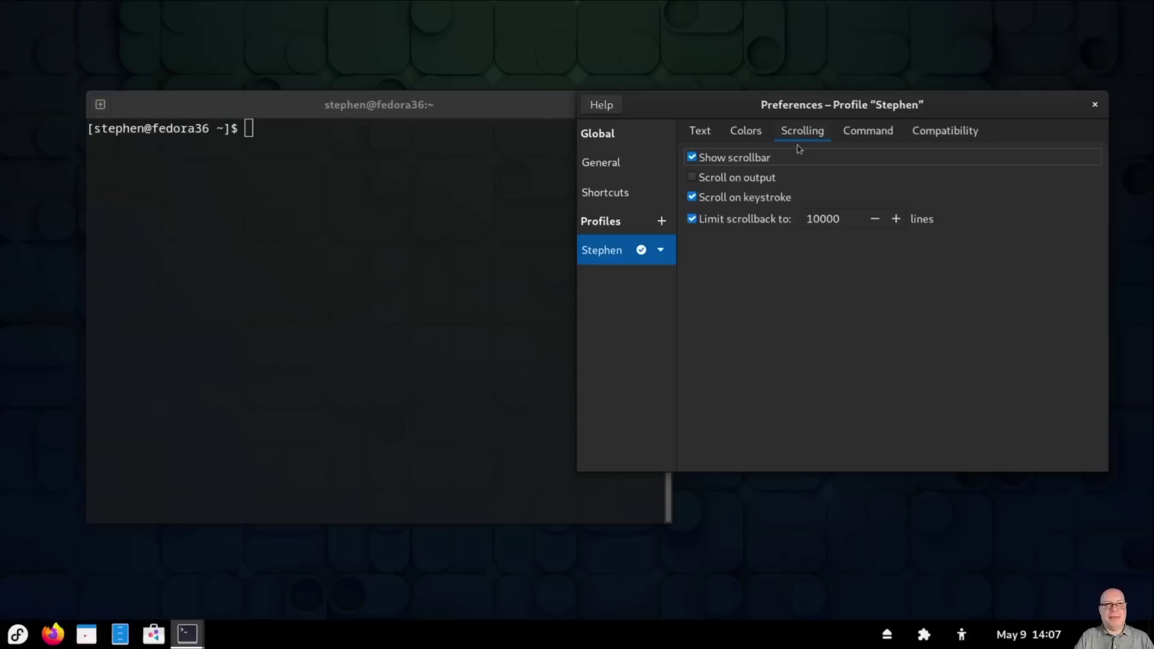
left_click(691, 158)
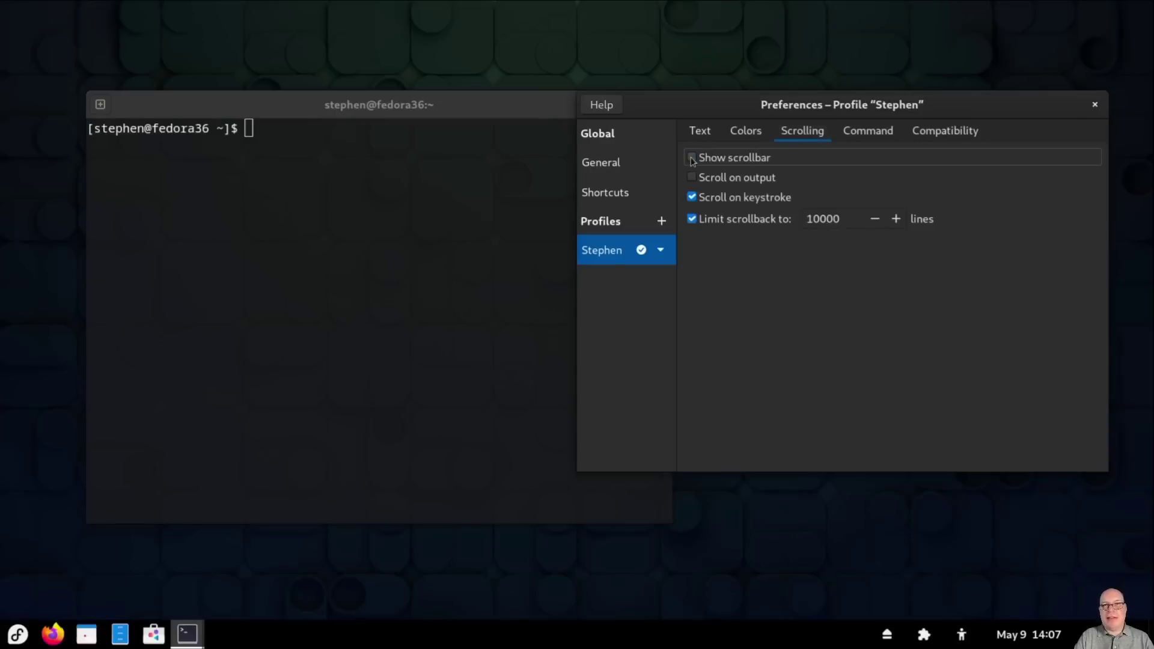
left_click(693, 220)
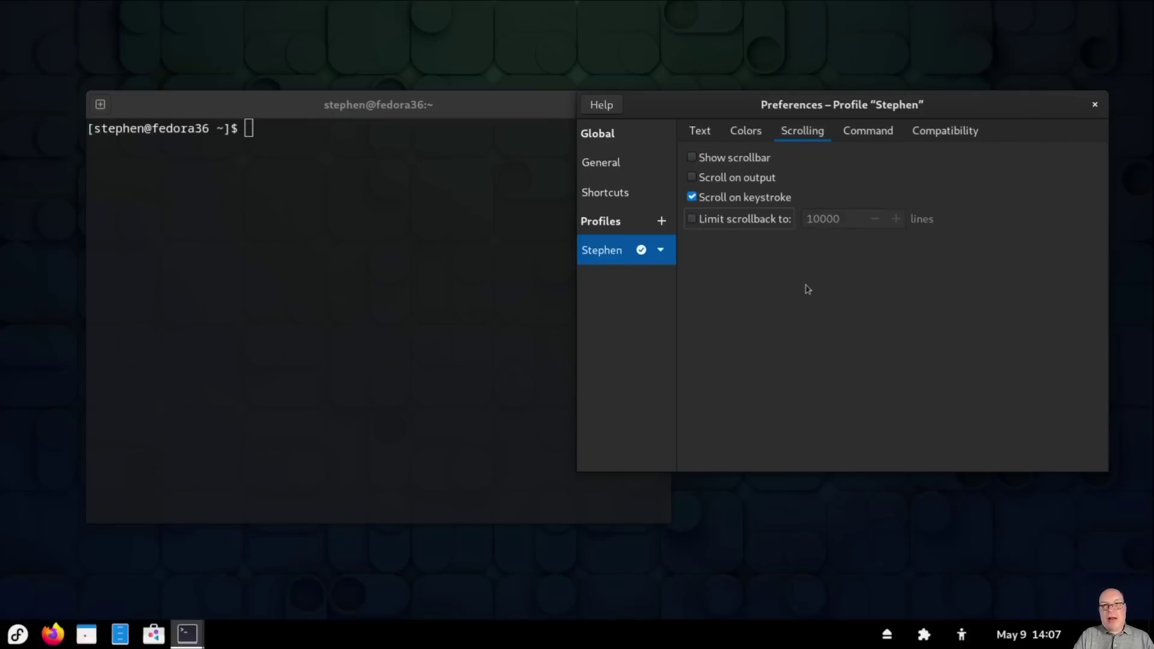
left_click(1095, 106)
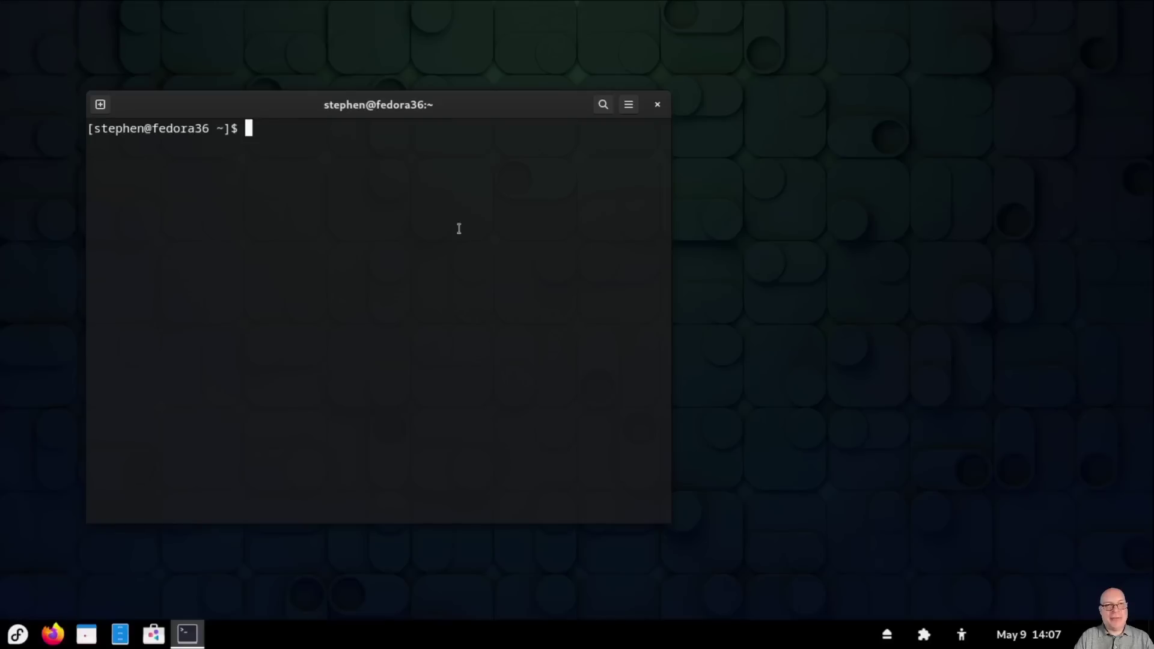
Step: Close the terminal and launch Tweaks by searching 'tweaks' in the application menu
key("ctrl+d")
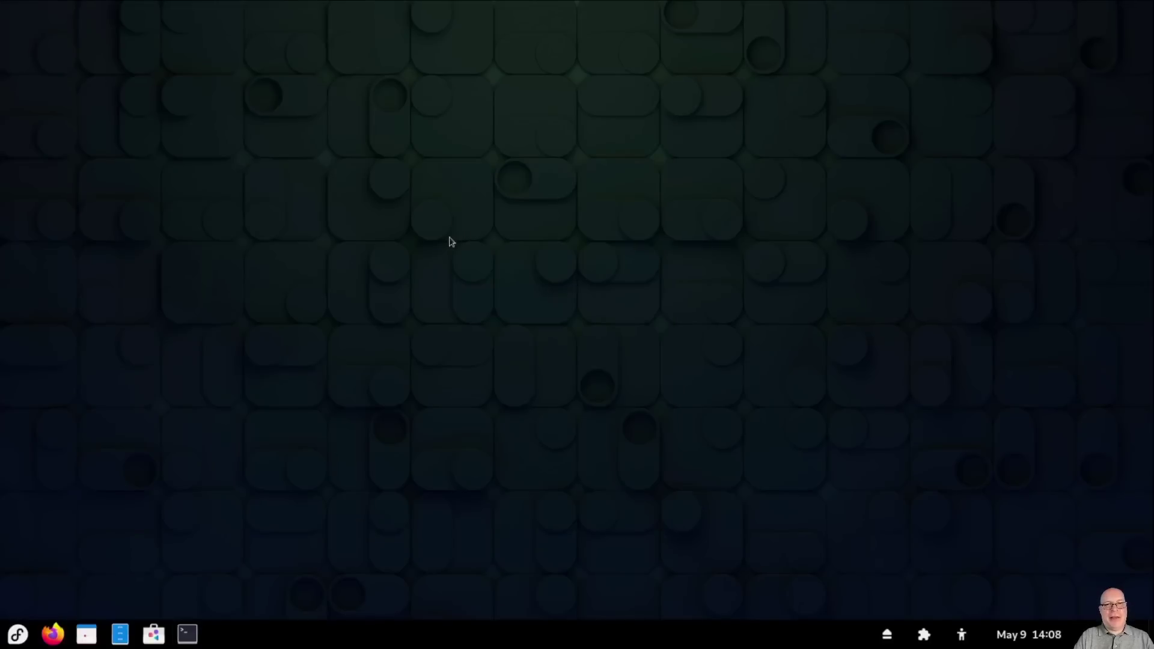
left_click(17, 634)
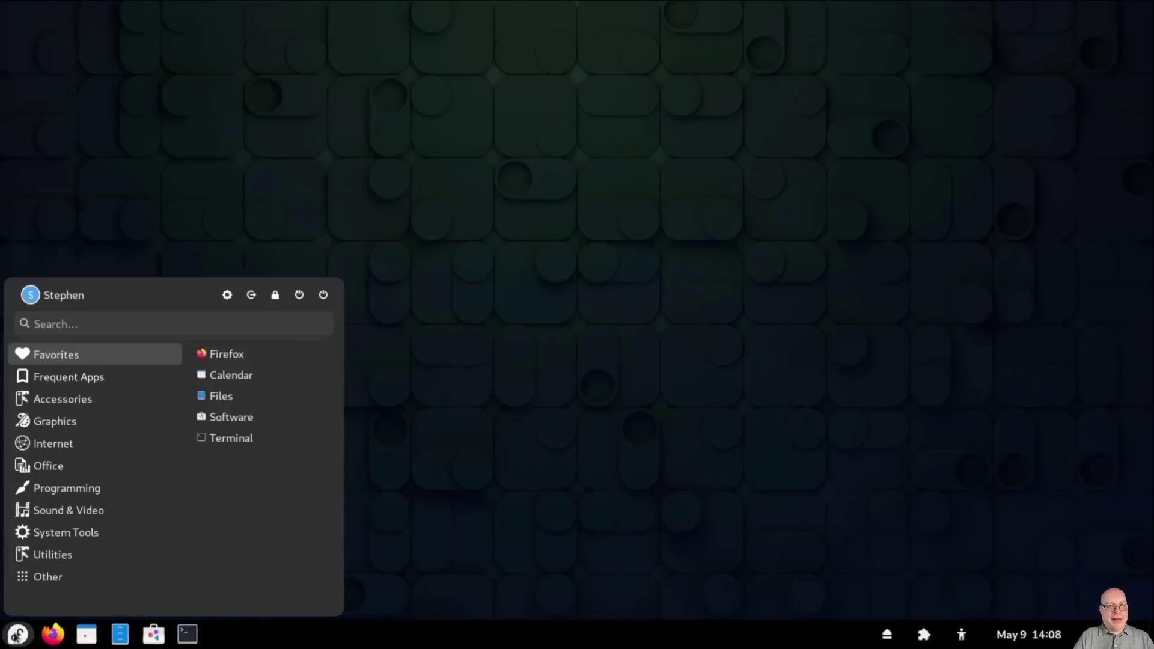
type("tweaks")
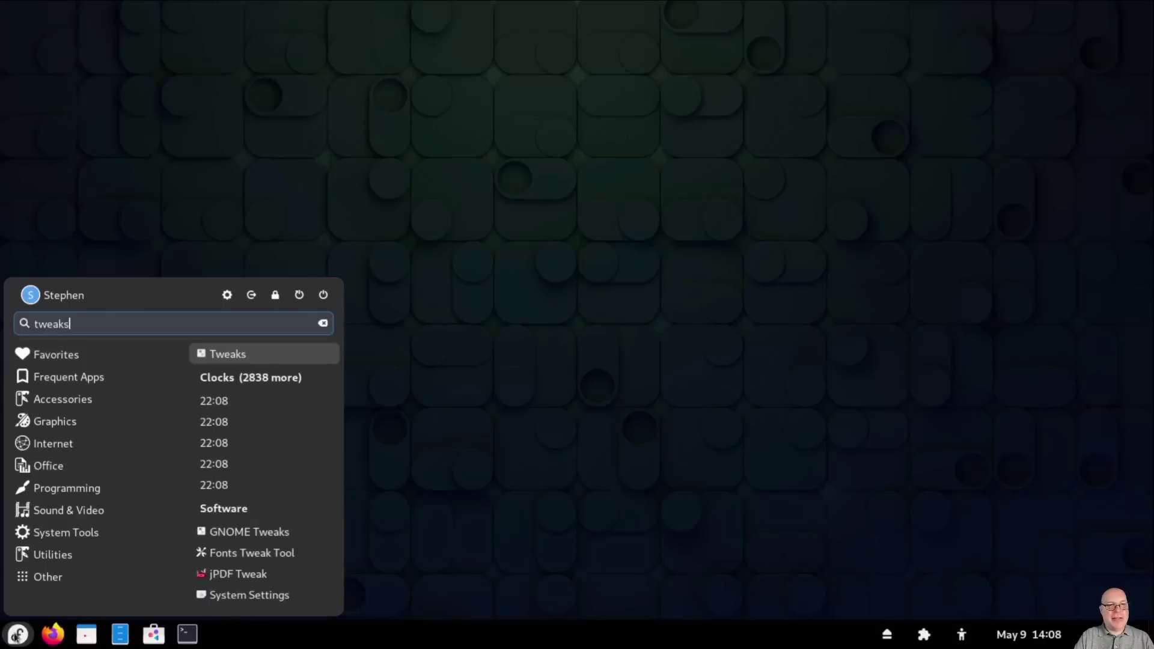
left_click(228, 357)
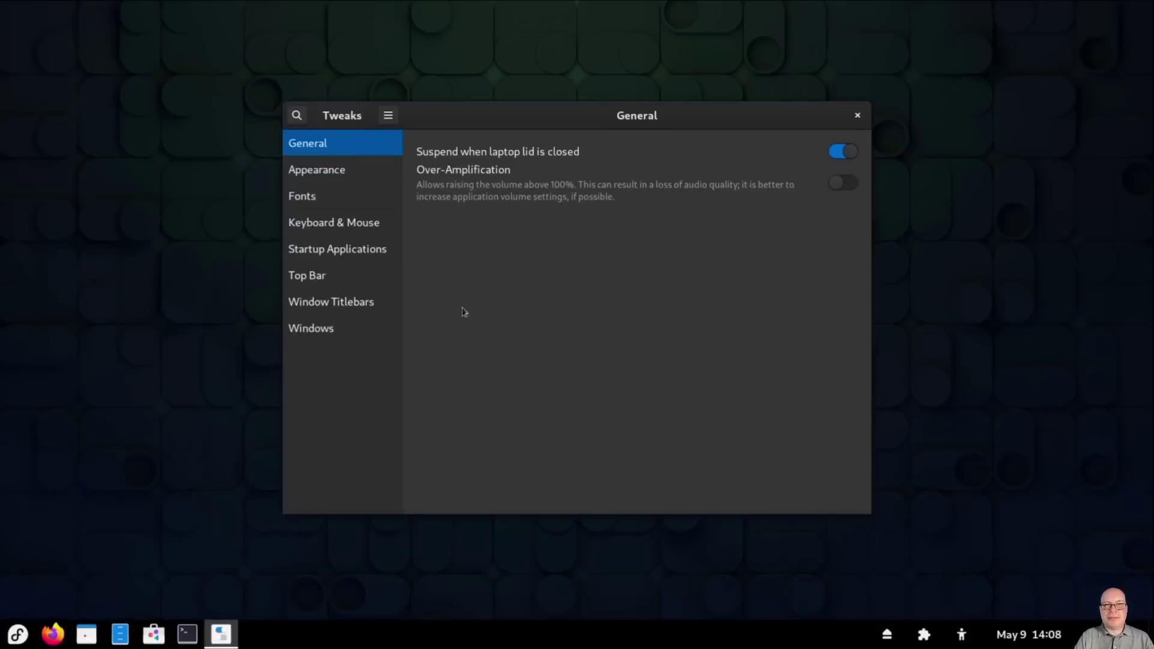
Step: Set the Legacy Applications theme to Adwaita-dark under Appearance
left_click(340, 173)
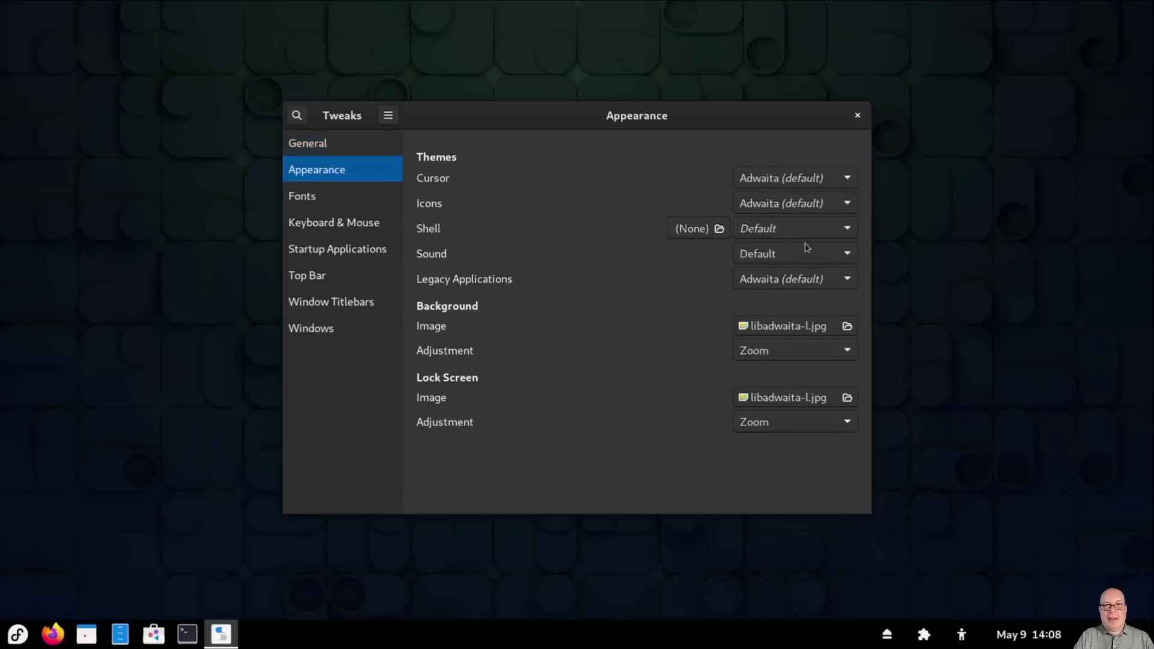
left_click(851, 281)
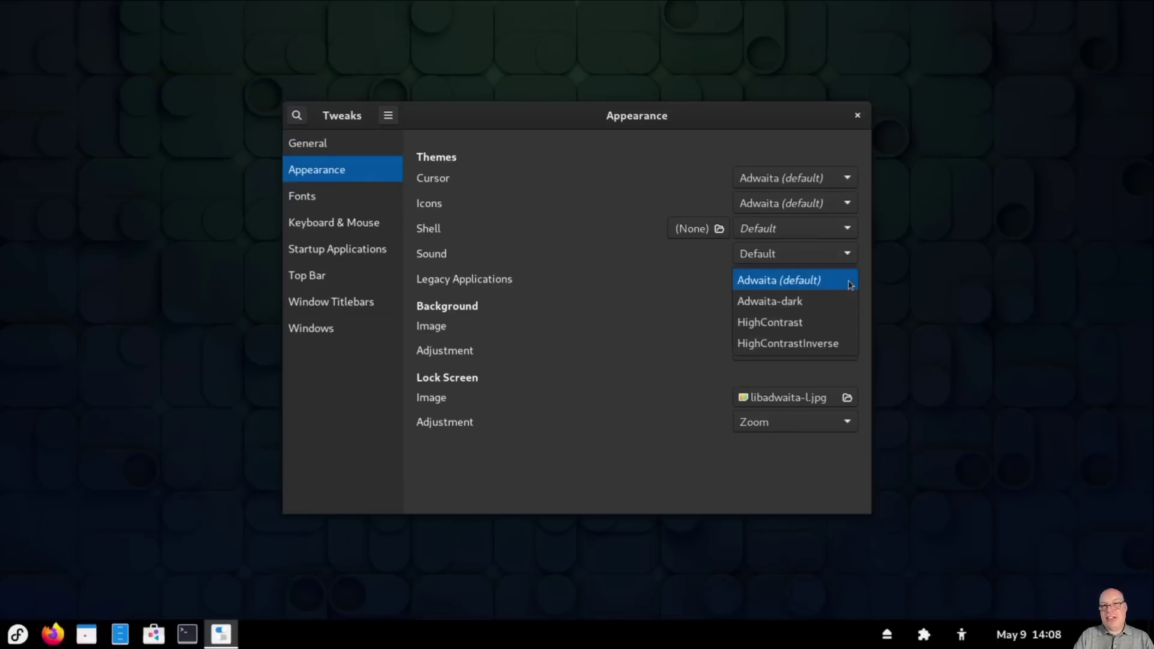
left_click(832, 300)
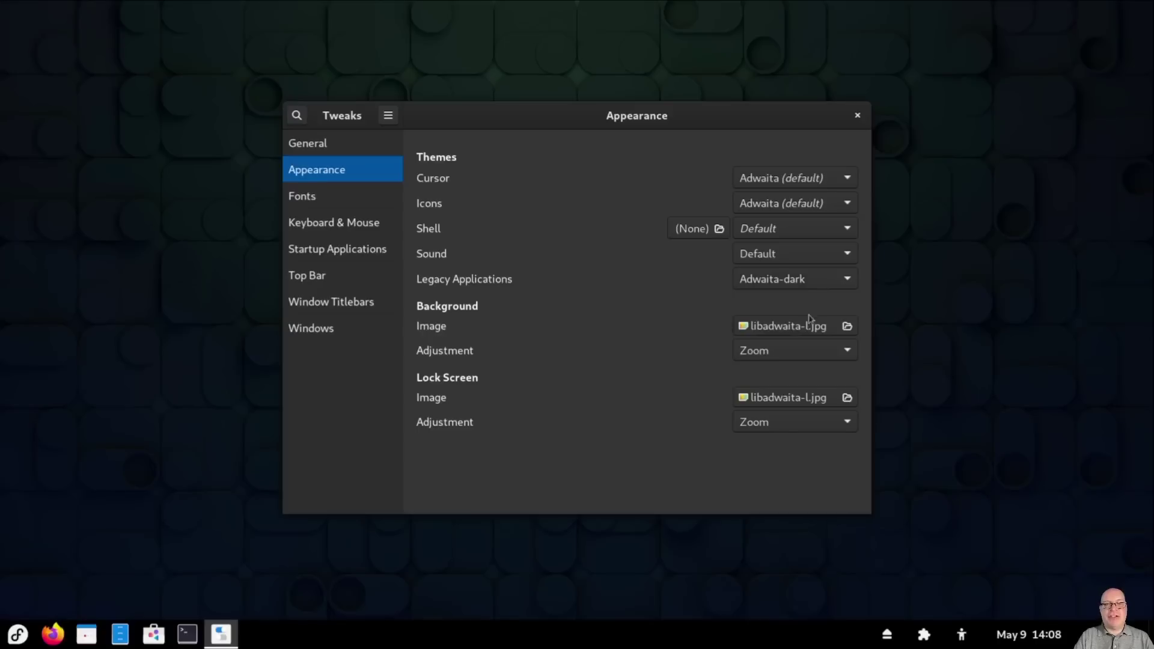
left_click(324, 203)
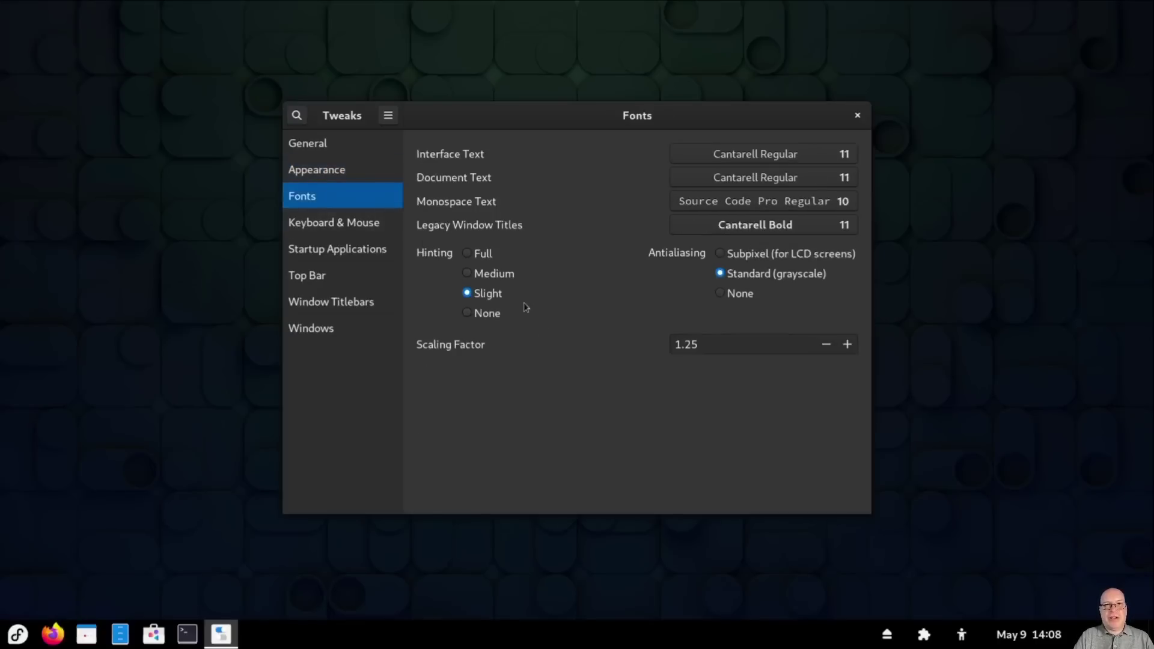
Step: Switch antialiasing to Subpixel and add Maximize and Minimize titlebar buttons
left_click(730, 256)
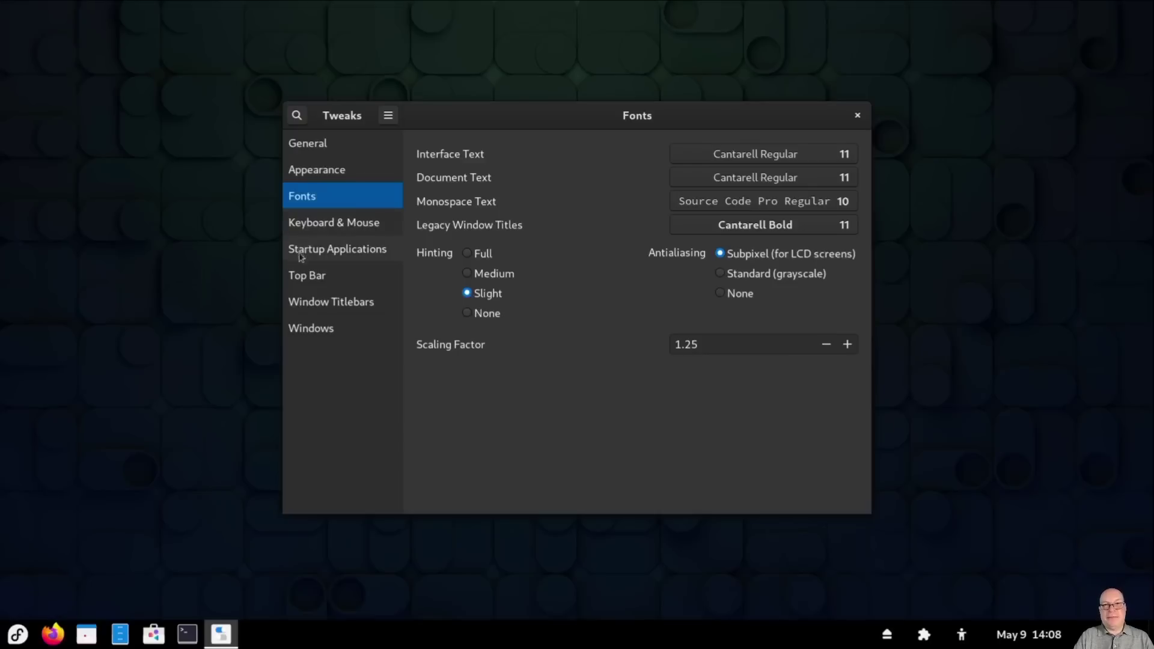
left_click(302, 304)
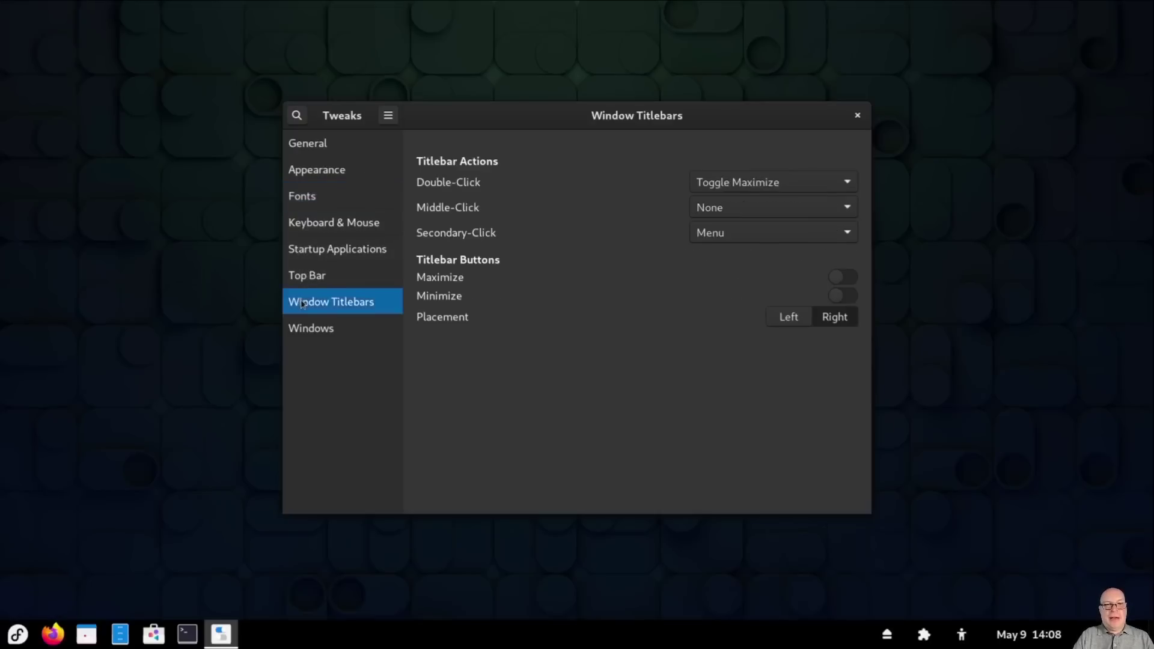
left_click(838, 277)
left_click(838, 296)
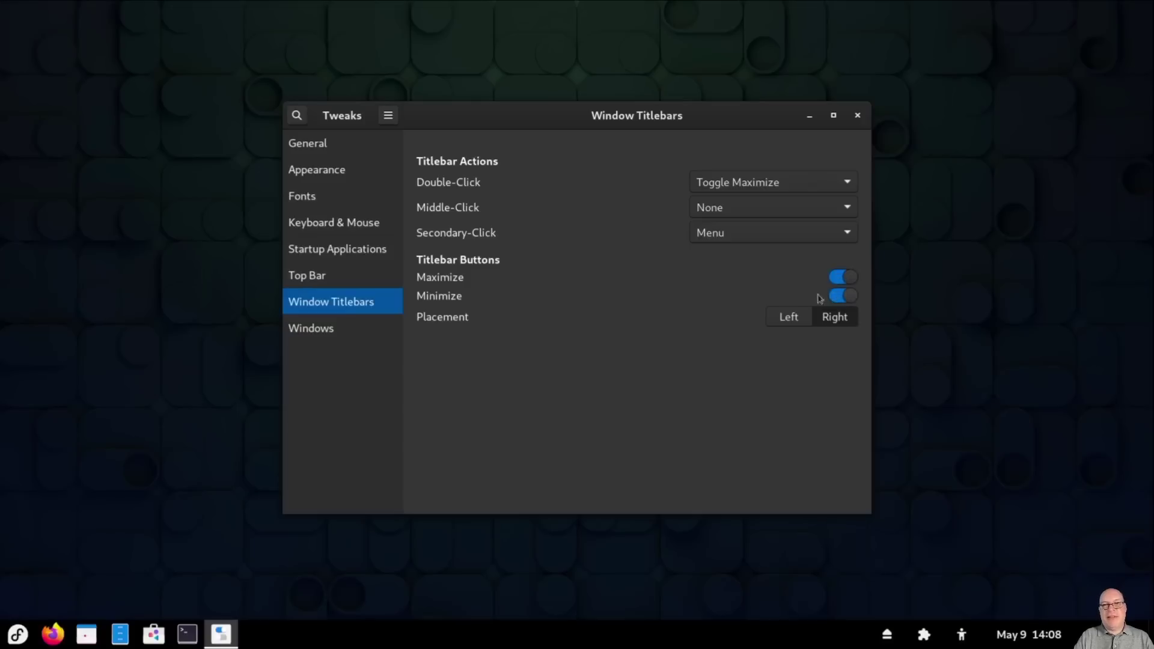
Step: Set windows to Focus on Hover and close Tweaks
left_click(336, 332)
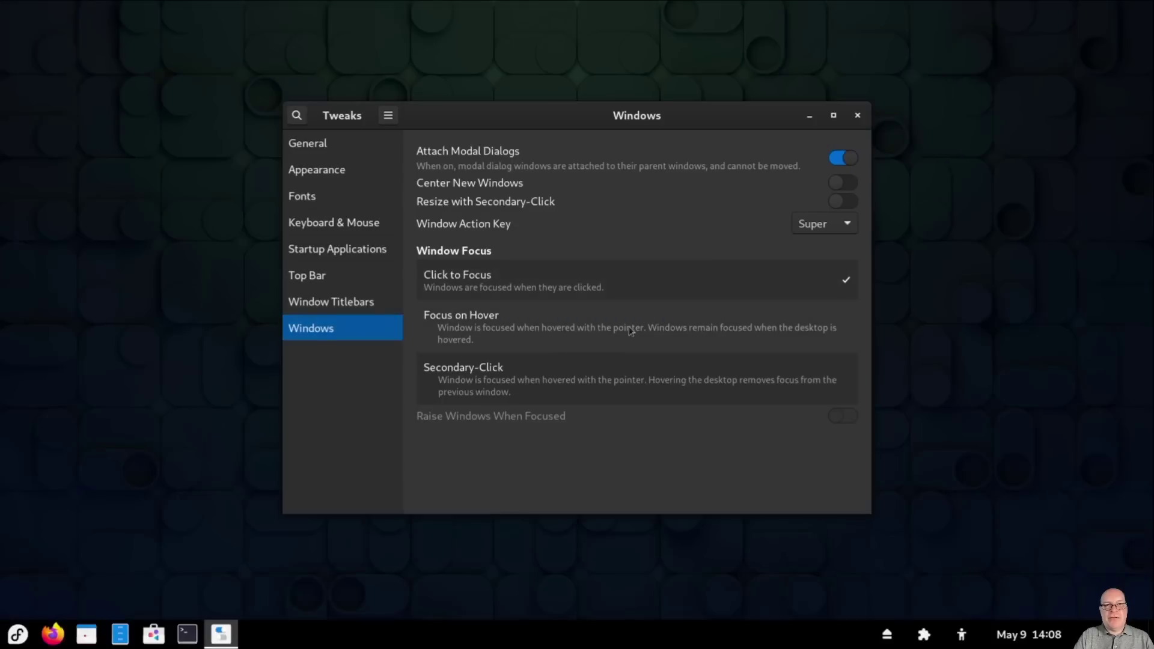
left_click(655, 331)
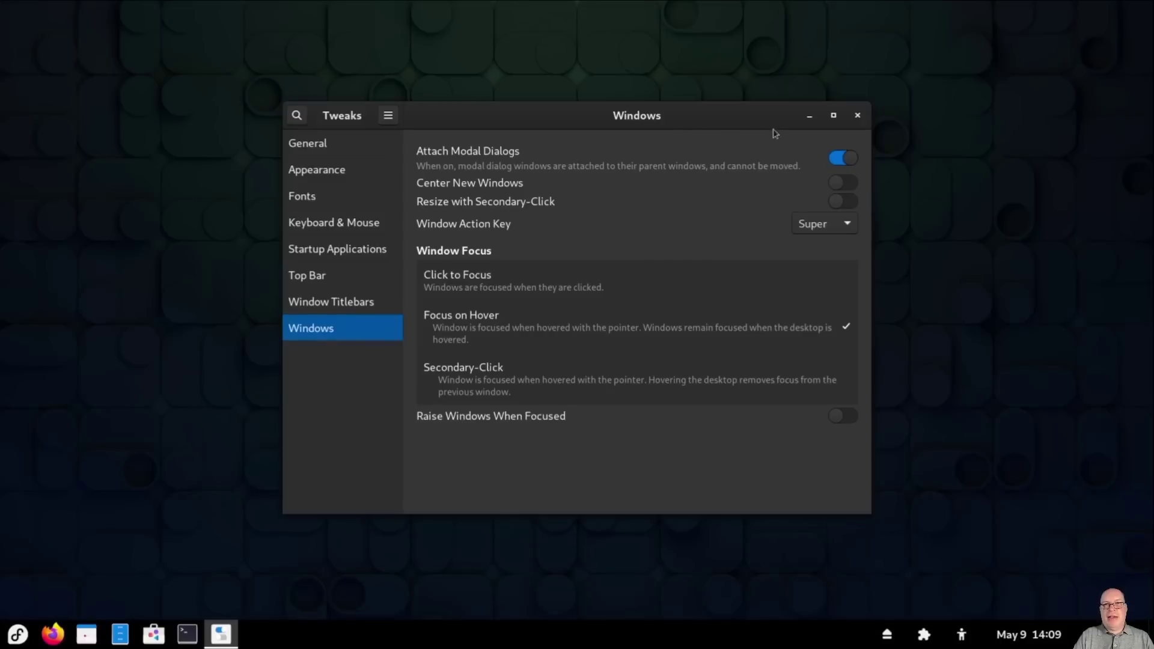
left_click(858, 116)
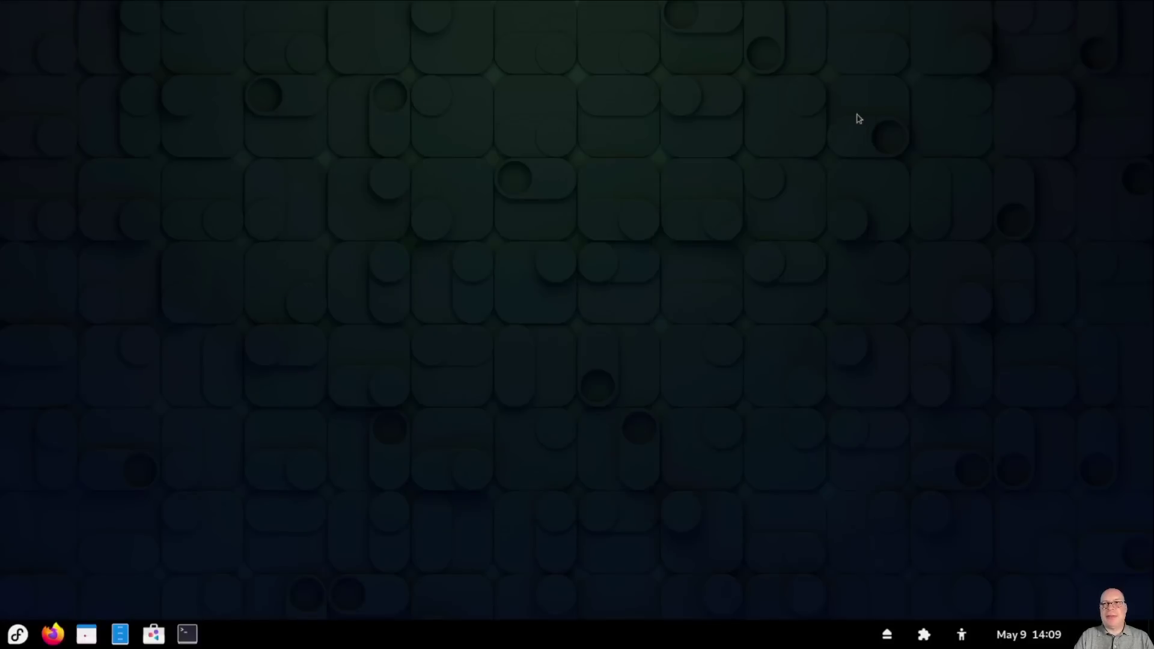
Step: Log out from the application menu and log back in with the account password
left_click(17, 634)
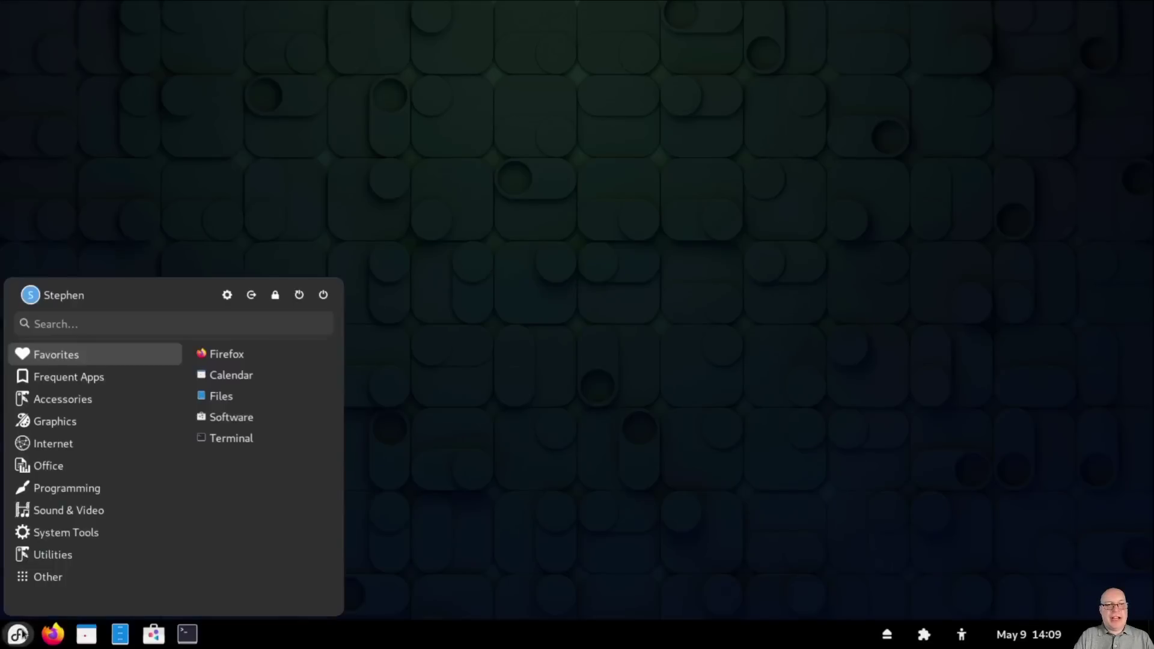
left_click(251, 296)
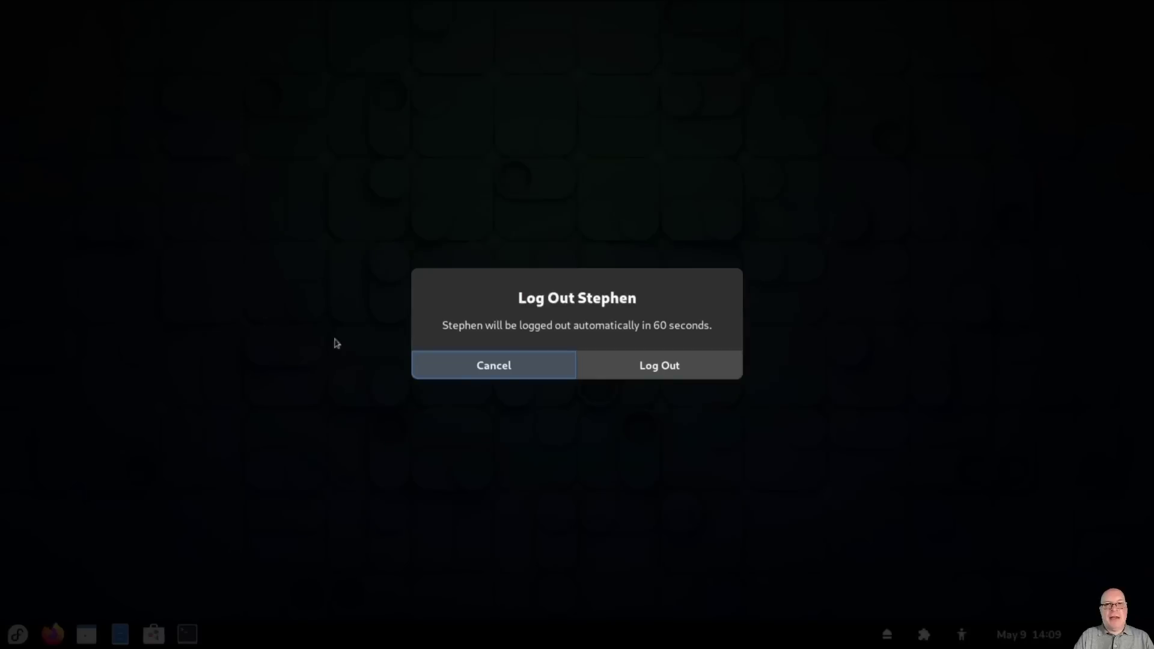
left_click(625, 366)
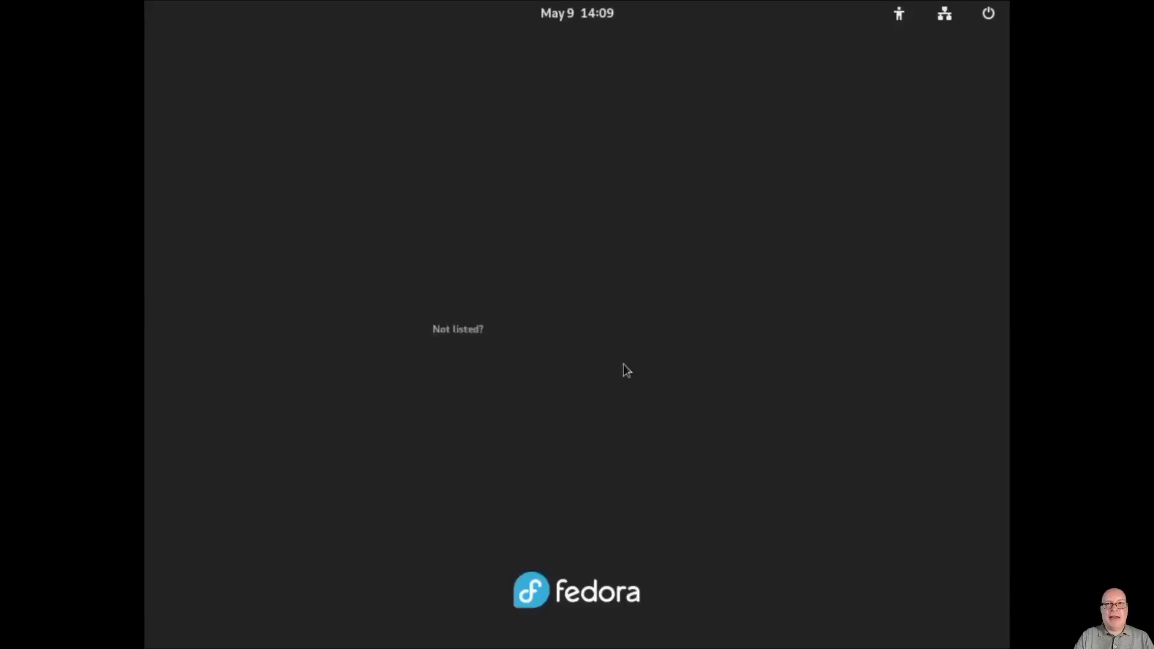
left_click(588, 334)
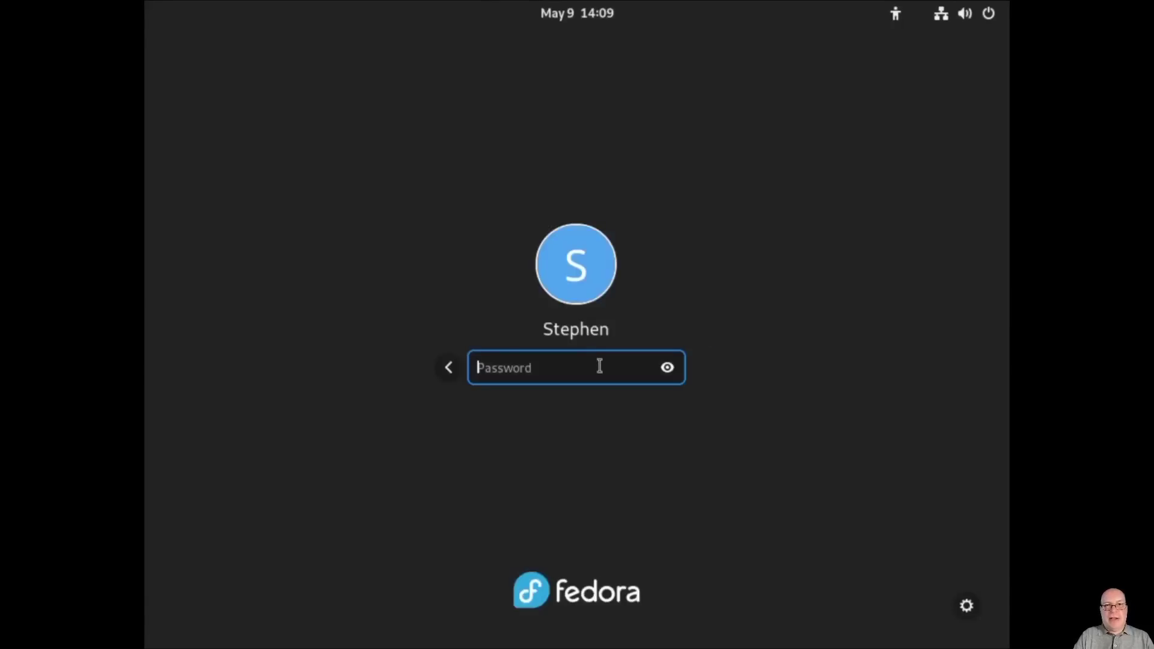
type("•••••••••")
key("Return")
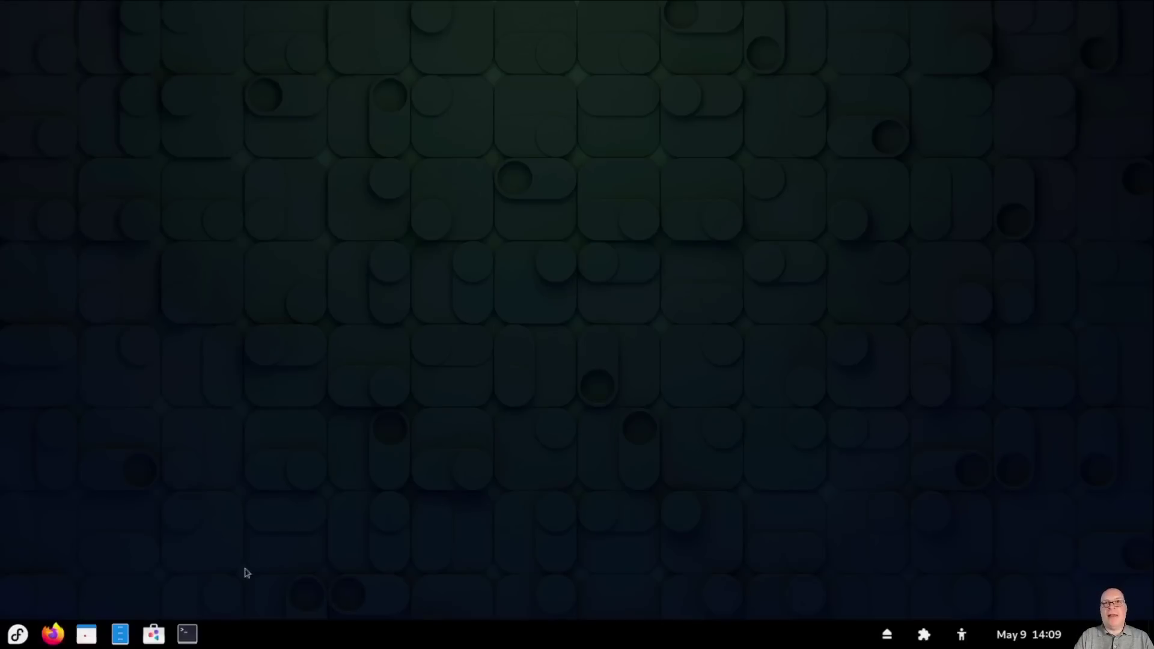
Step: Open Terminal in fullscreen with F11 and run 'dnf history'
left_click(187, 635)
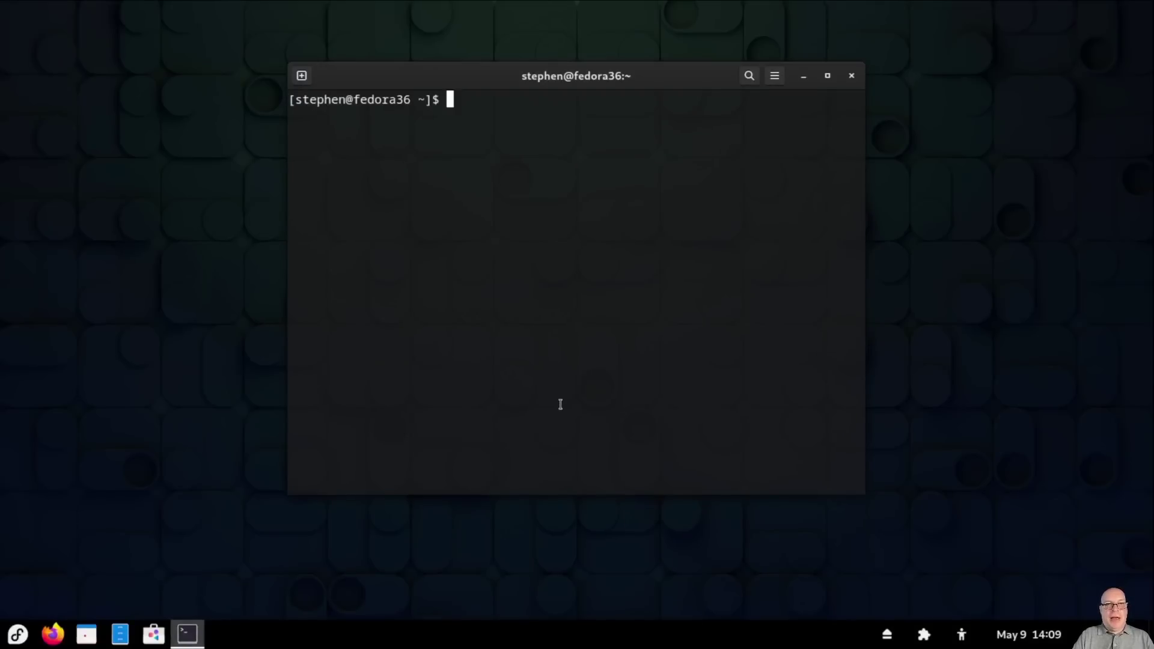
key("F11")
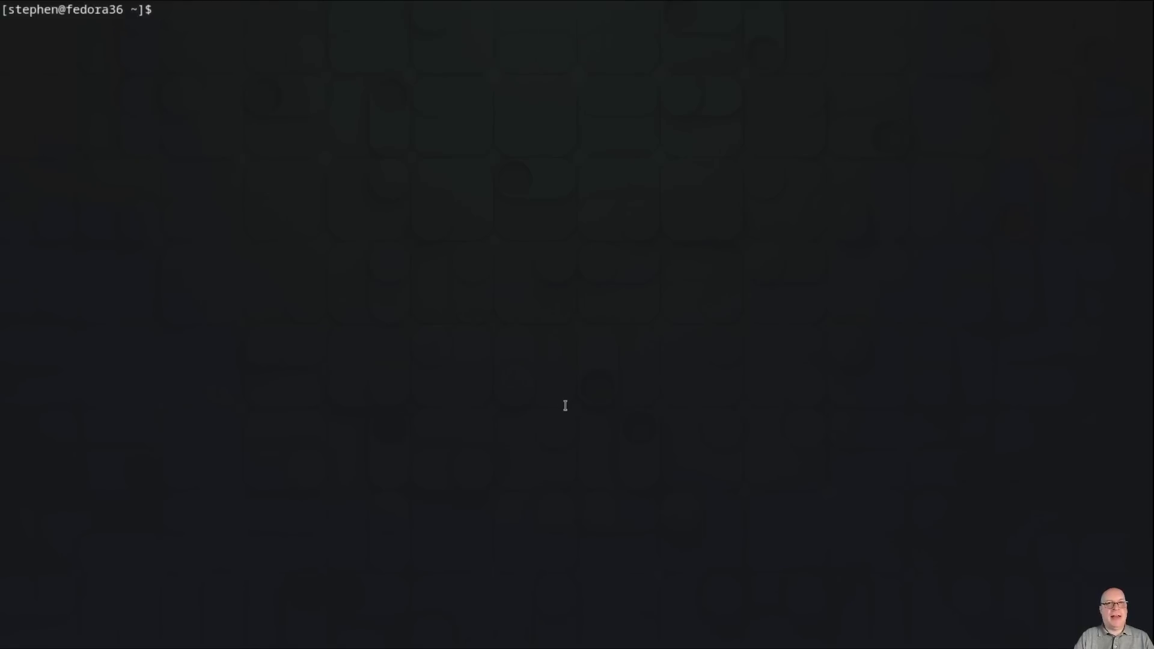
type("dnf history")
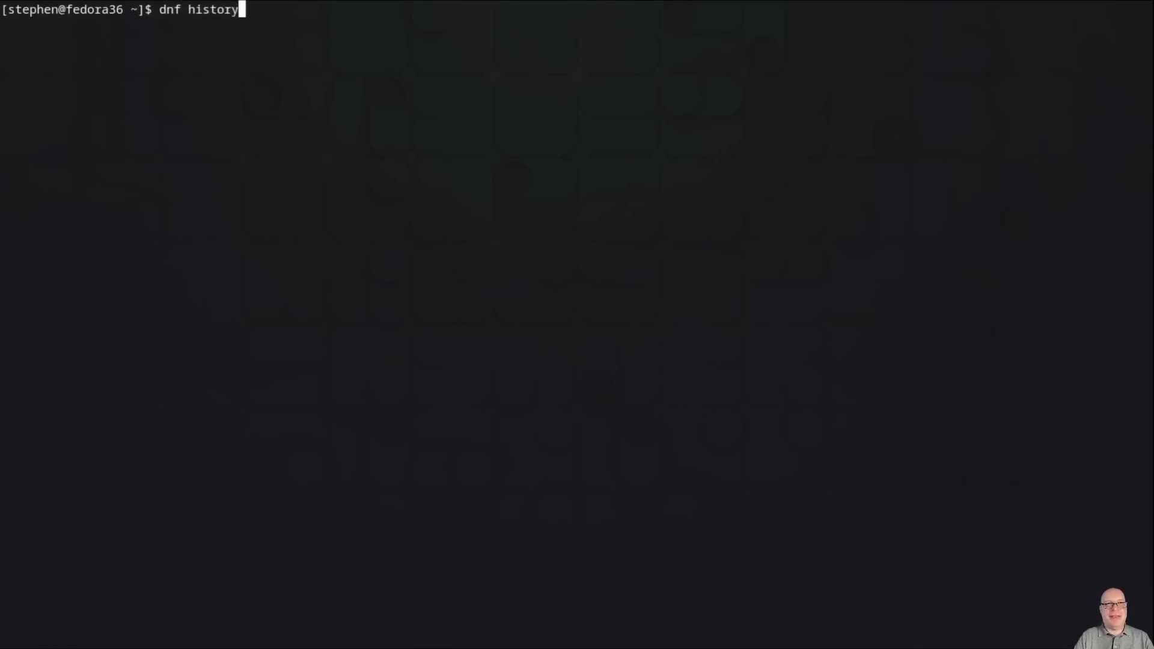
key("Return")
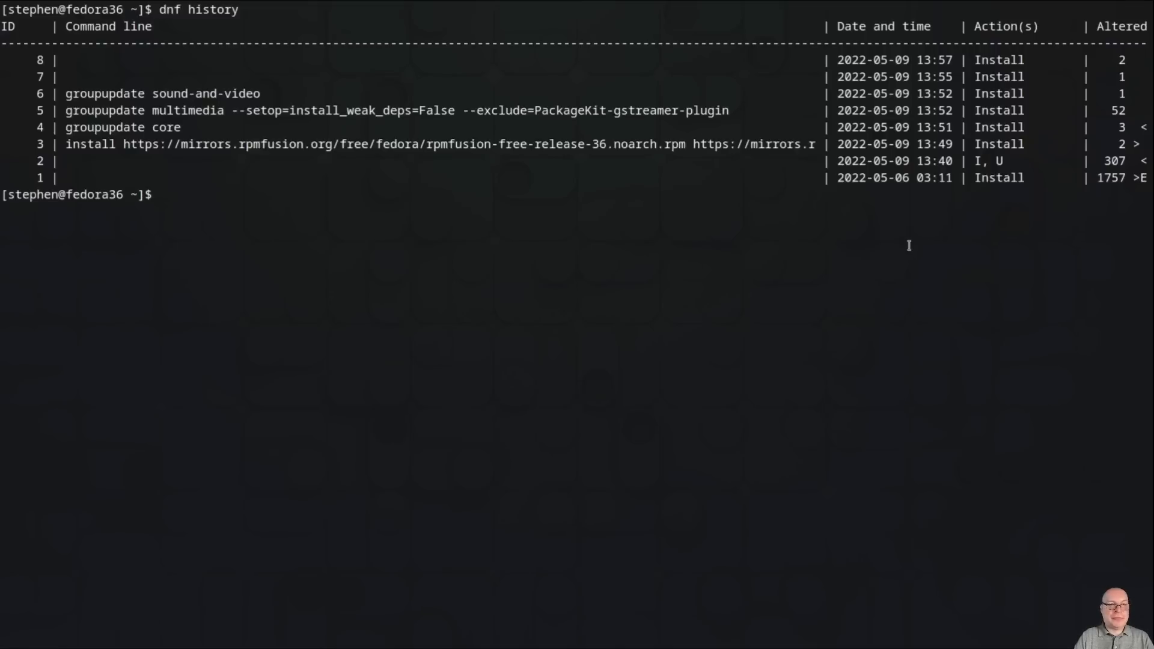
Step: Install neofetch and its dependencies (30 packages) with sudo dnf, then clear the screen
type("su")
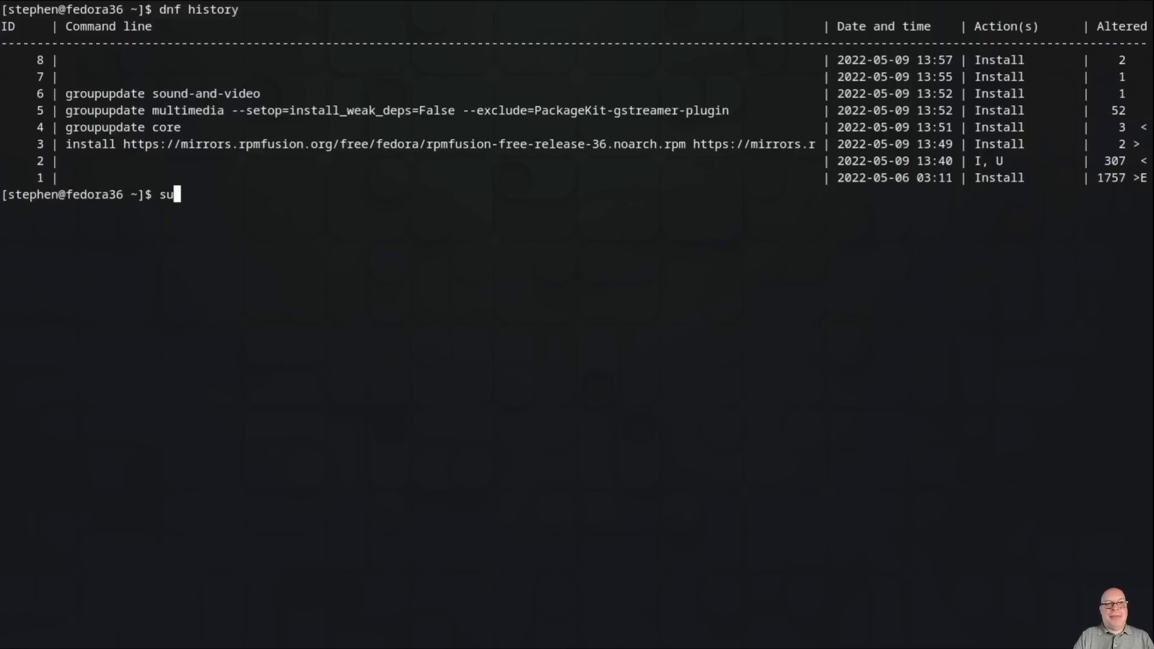
type("do dnf")
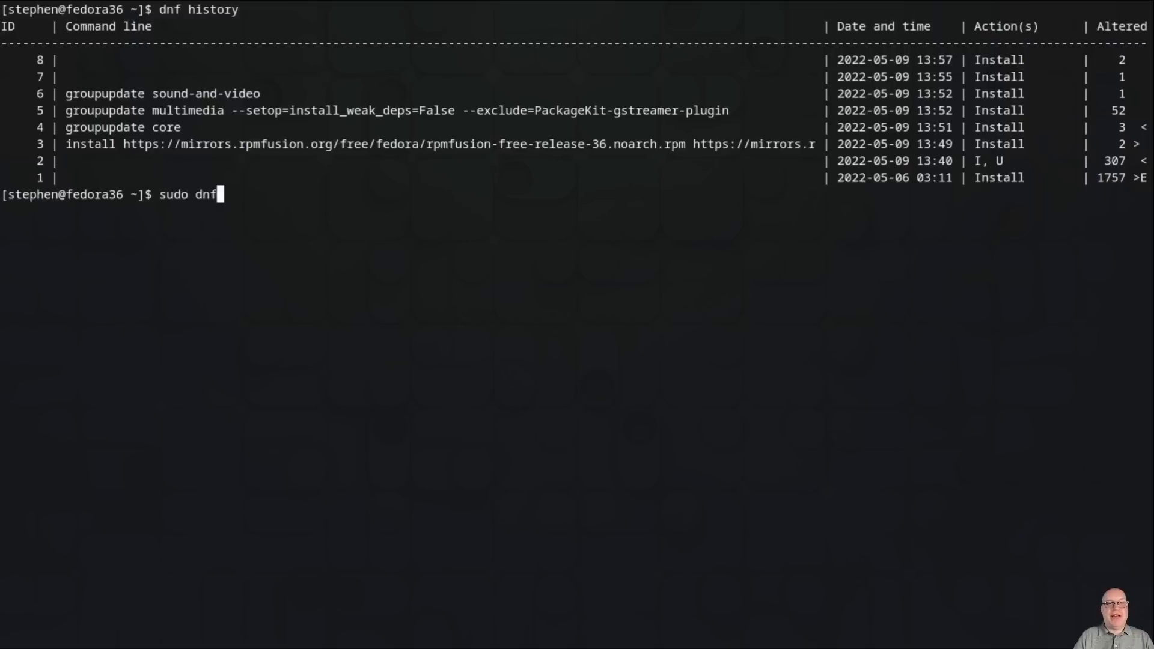
type(" install")
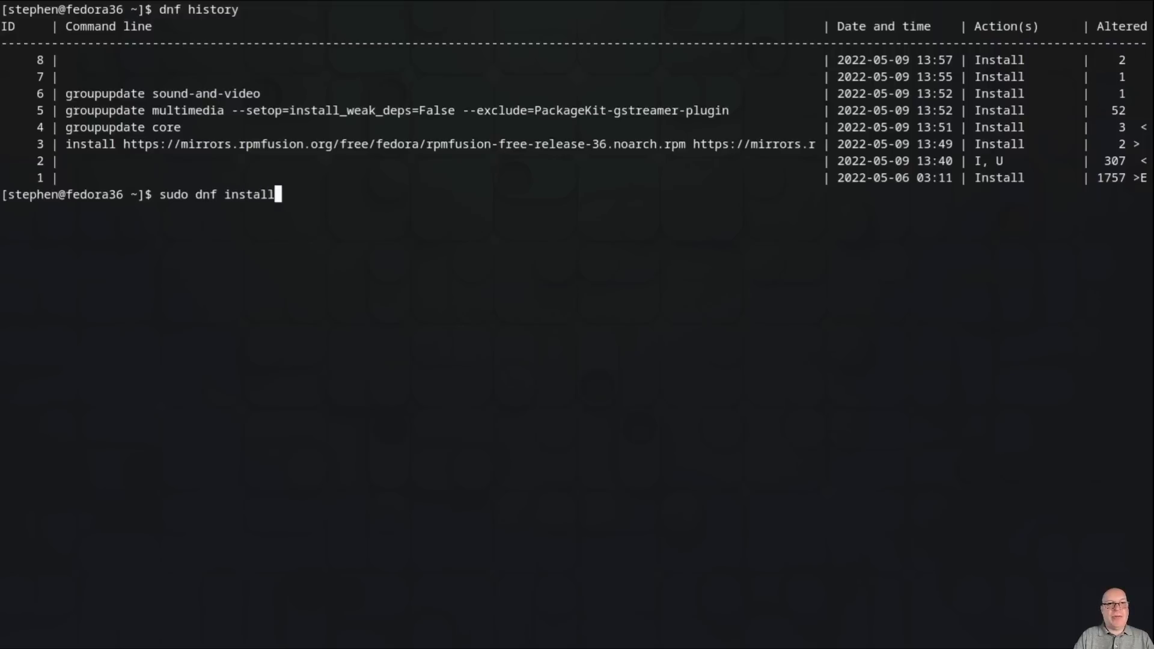
type(" neofetch")
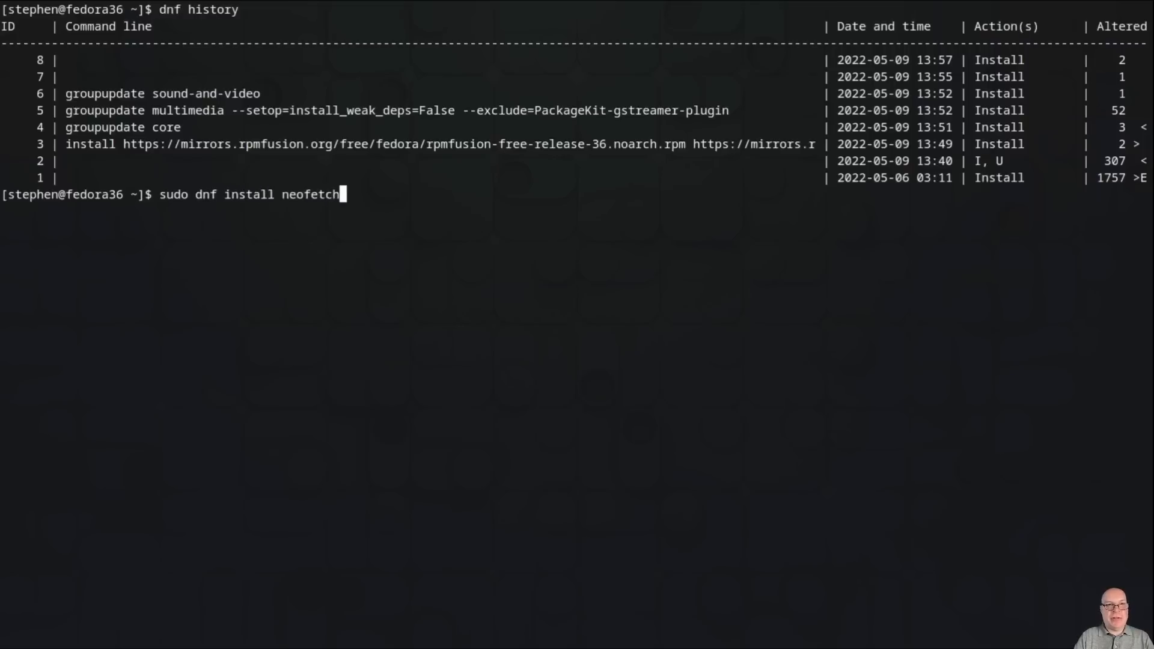
key("Return")
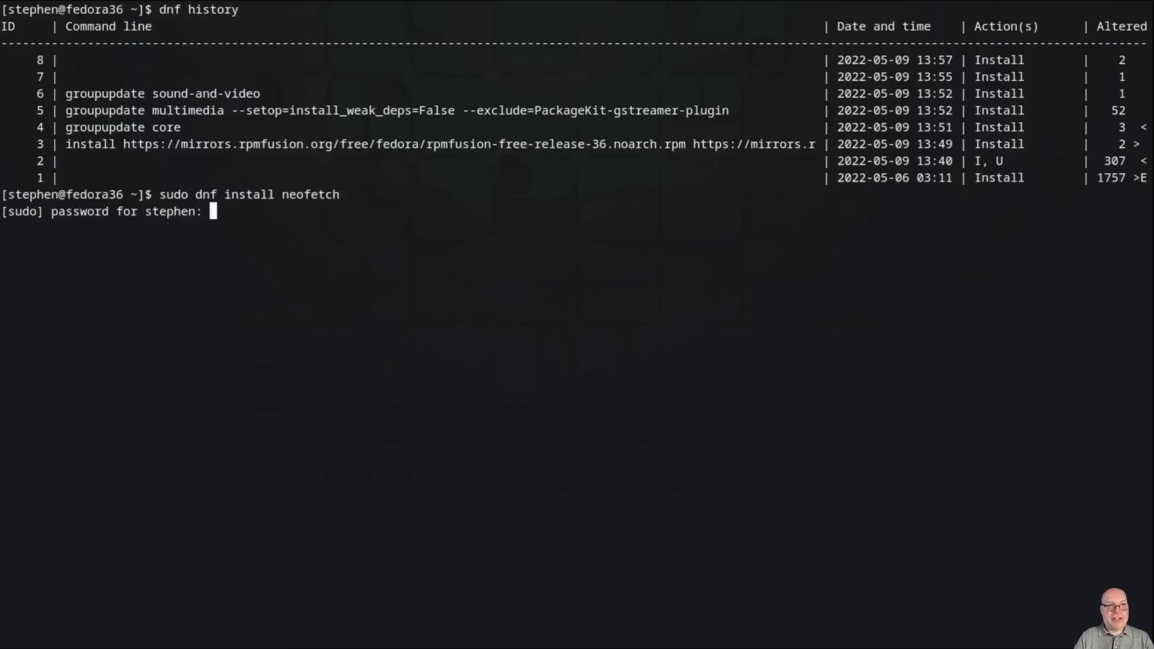
key("Return")
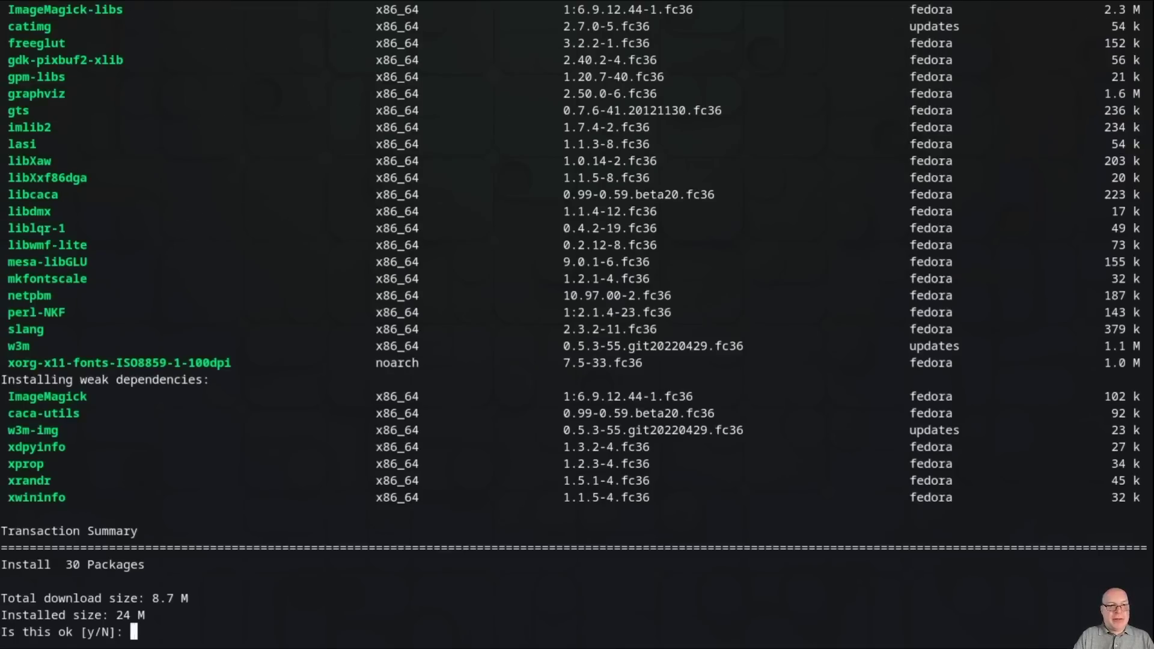
type("y")
key("Return")
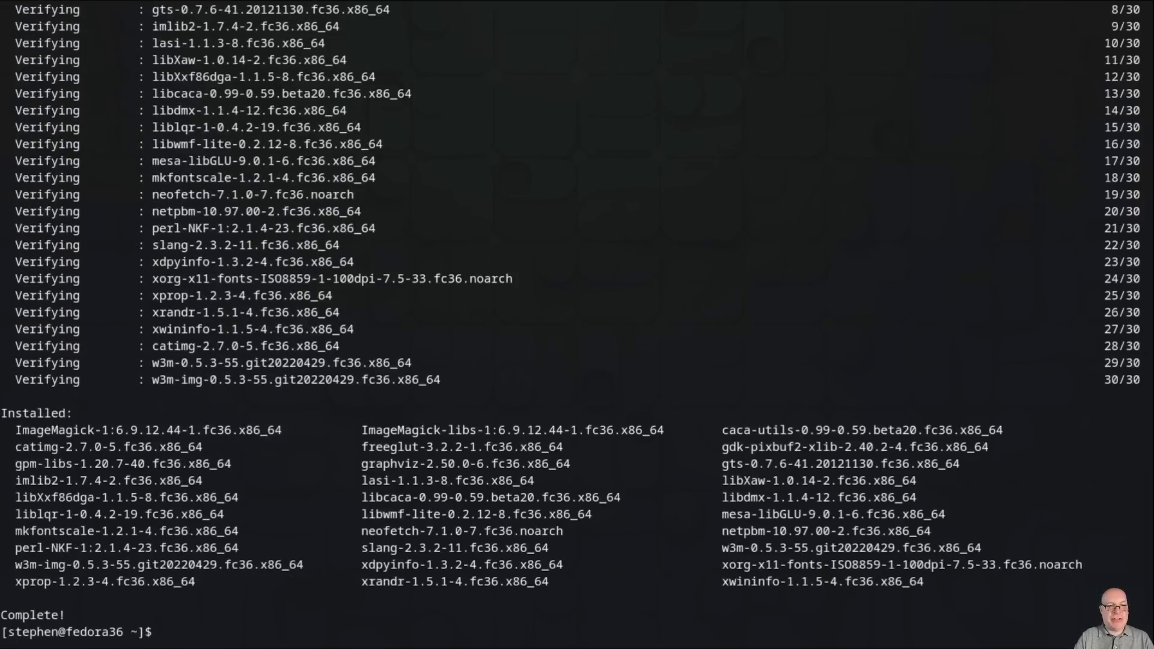
key("ctrl+l")
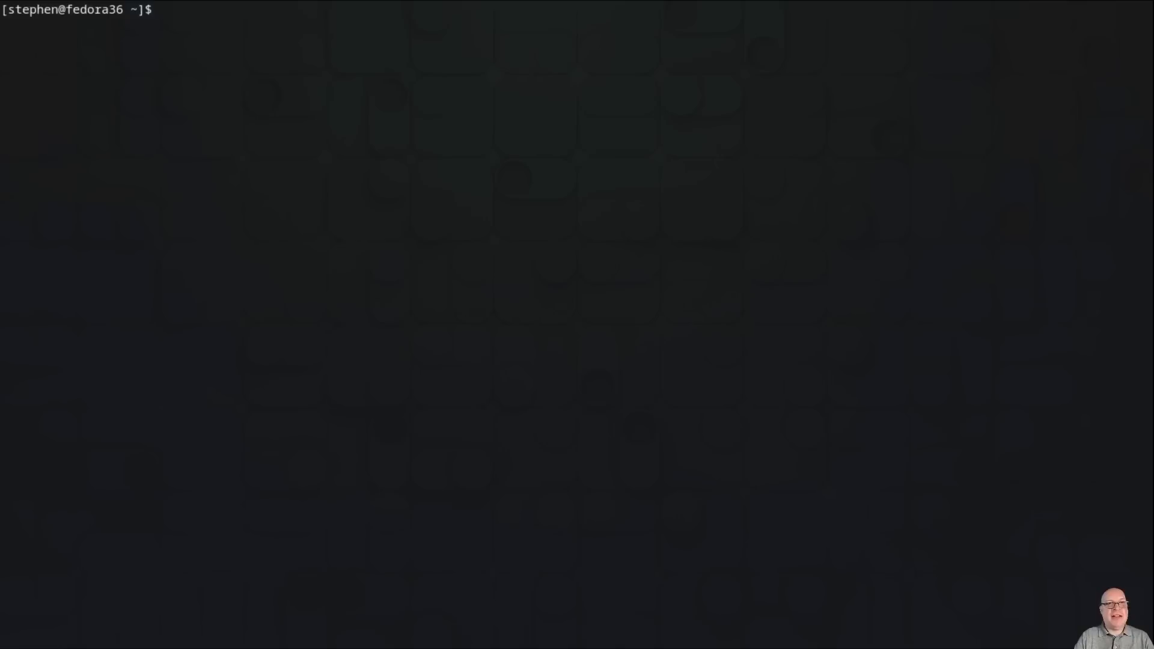
Step: Run neofetch for the system summary, then list dnf history showing transaction 9 altering 30 packages
type("neofetch")
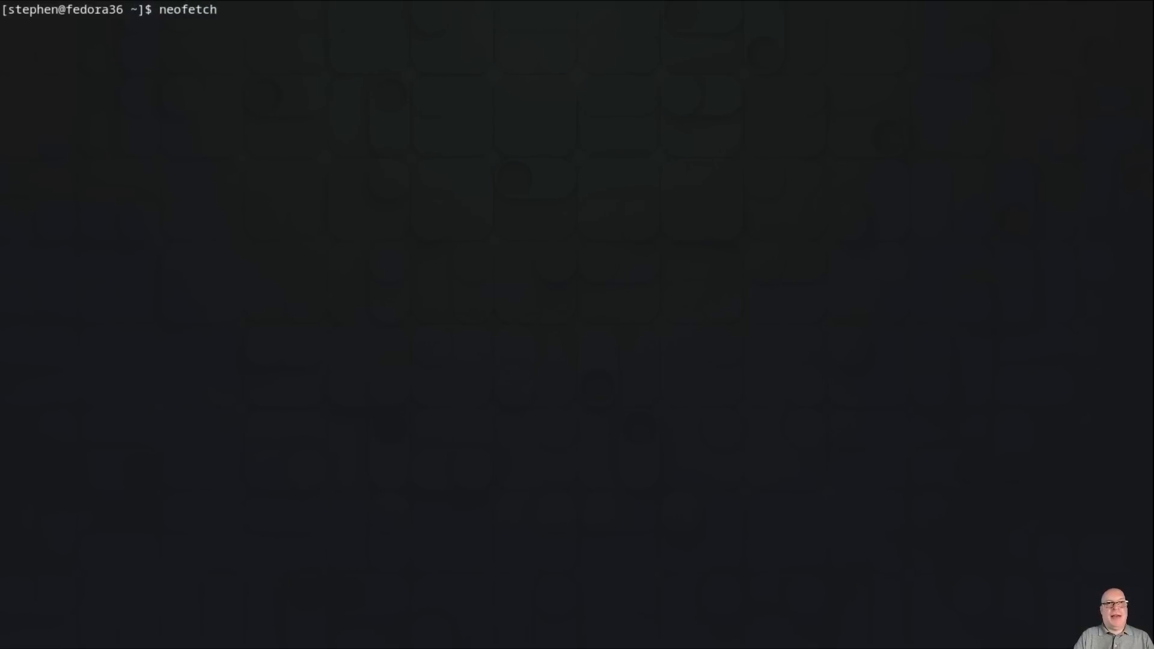
key("Return")
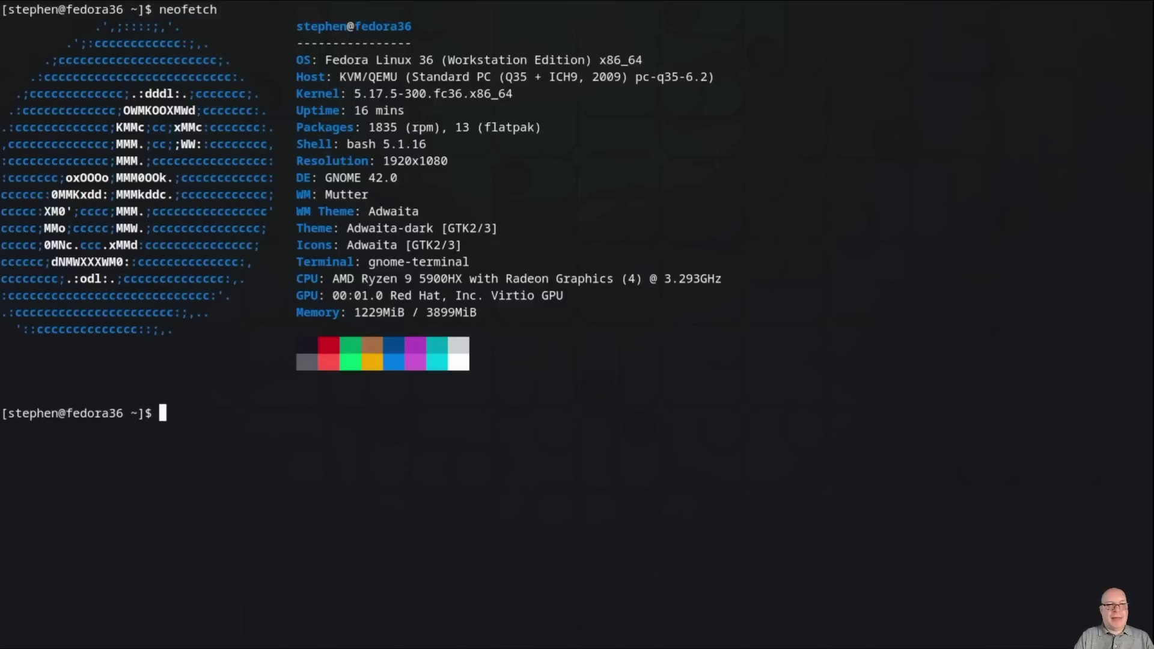
type("d")
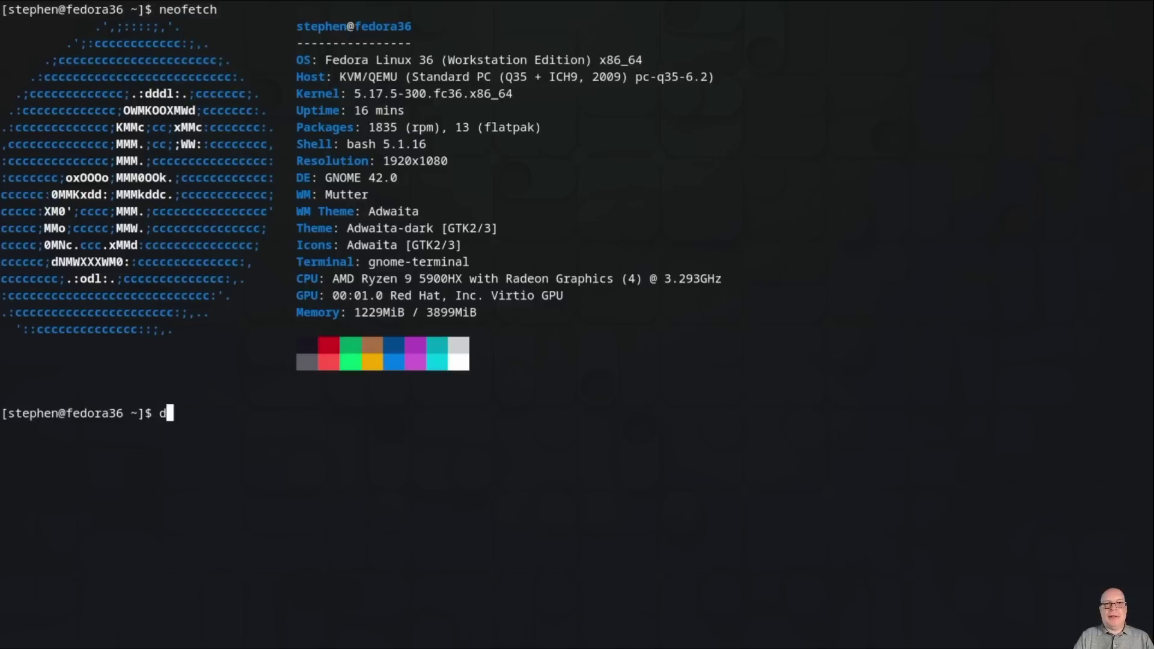
type("nf history")
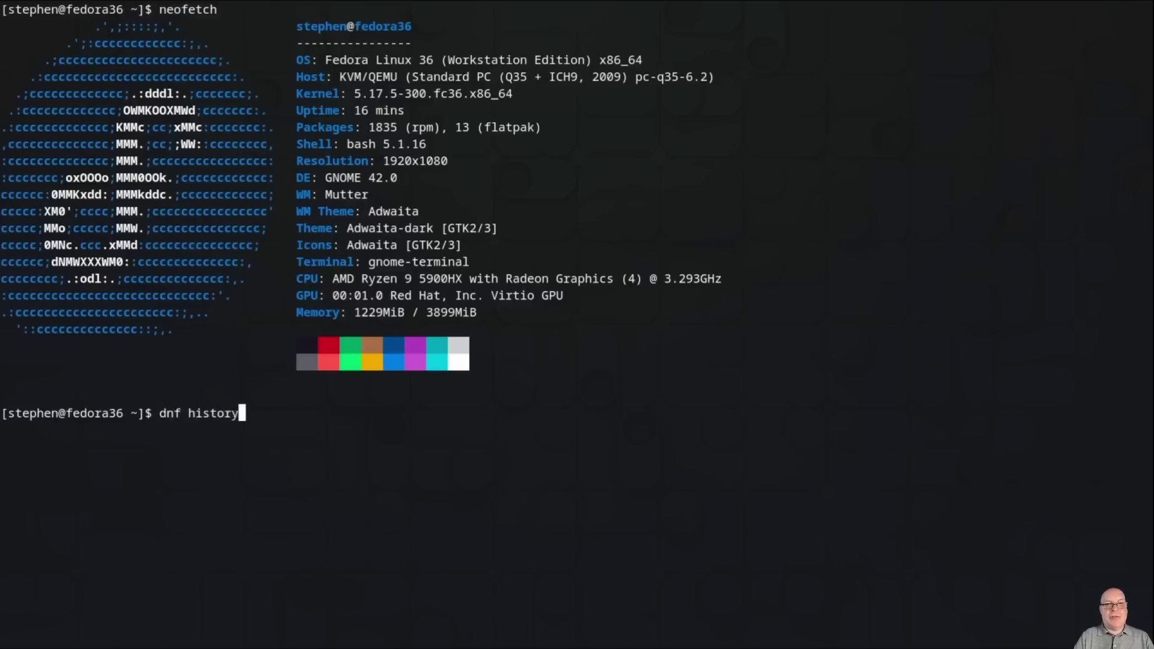
key("Return")
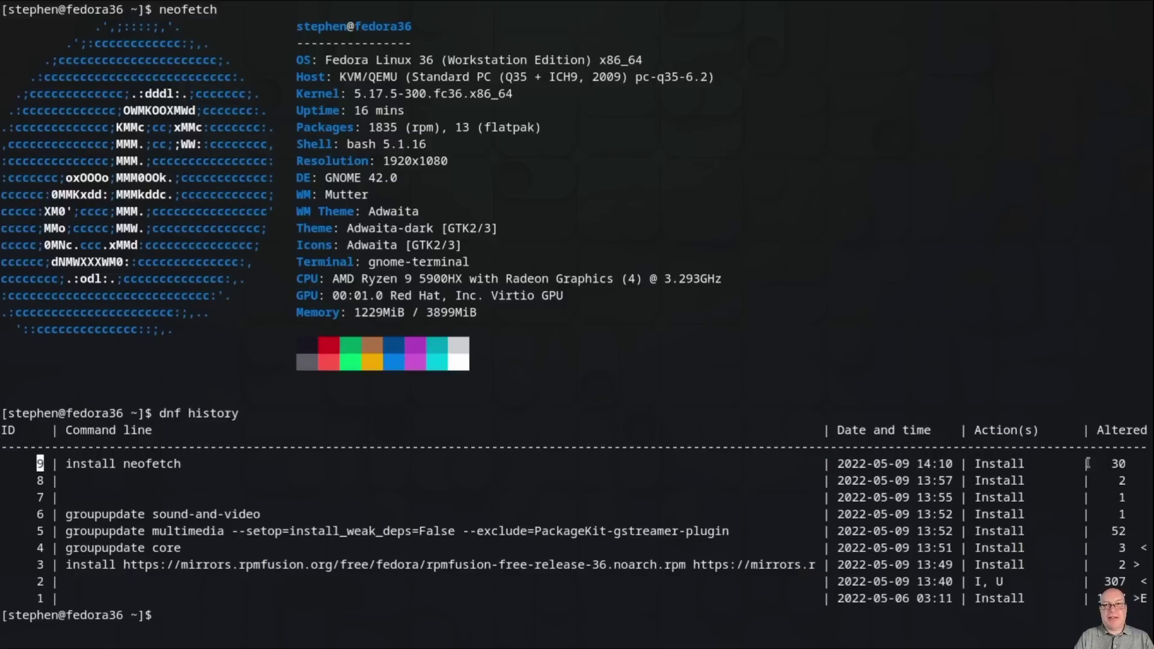
double_click(1117, 463)
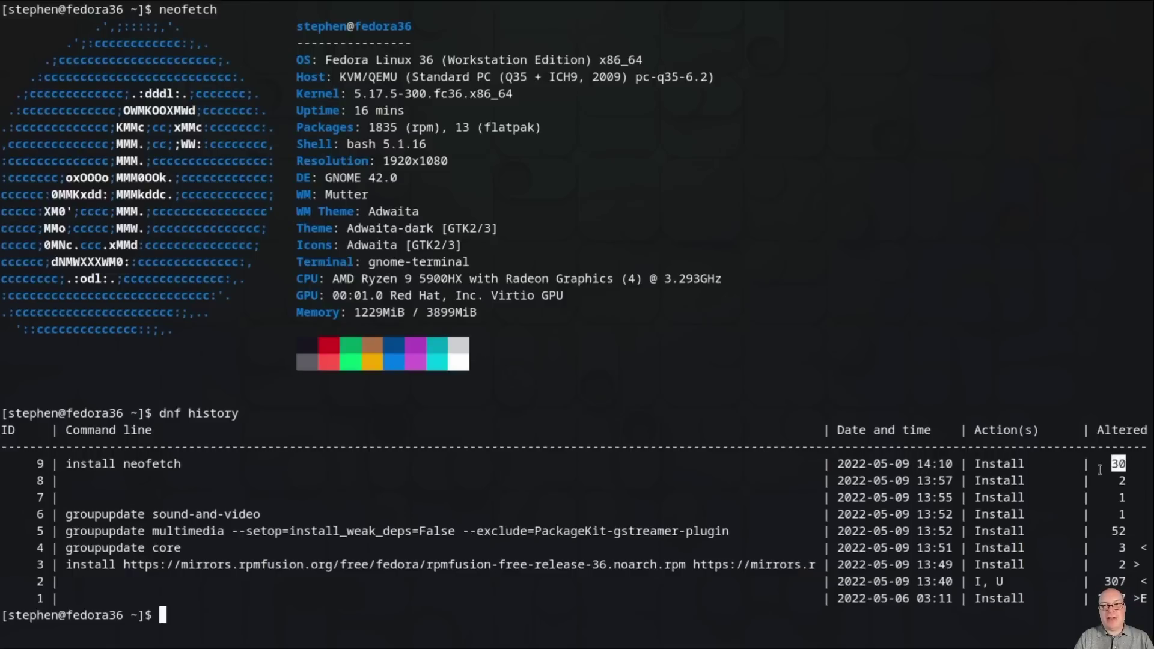
left_click(298, 615)
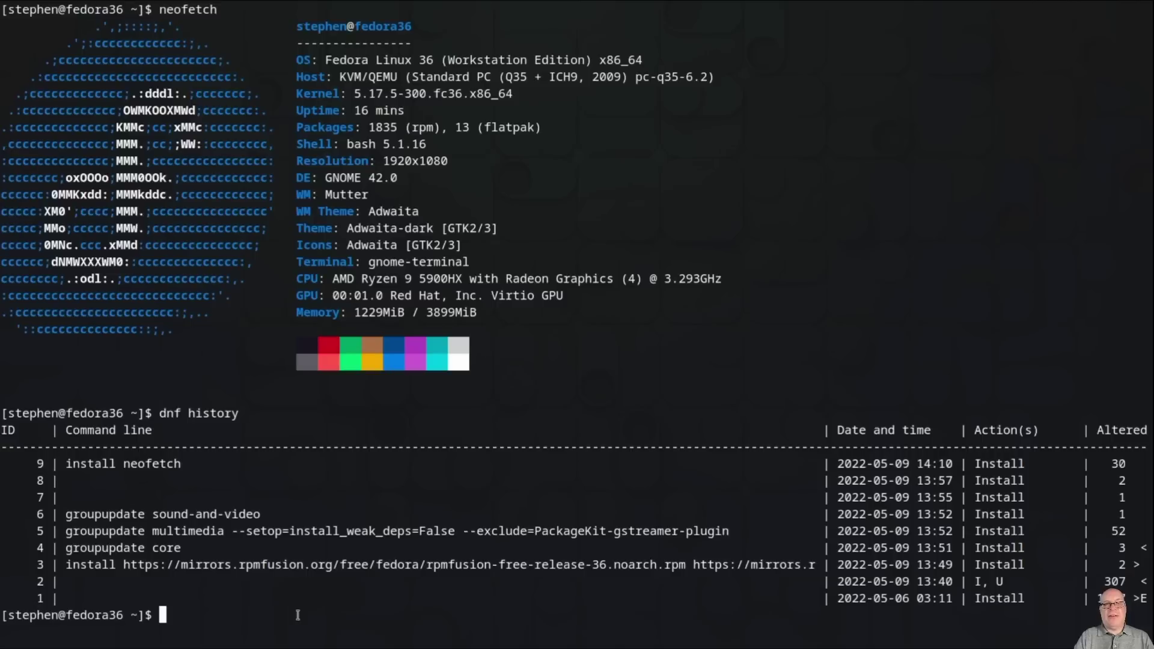
Step: Undo transaction 9 with sudo dnf history undo, removing the 30 packages
type("sudo dnf his")
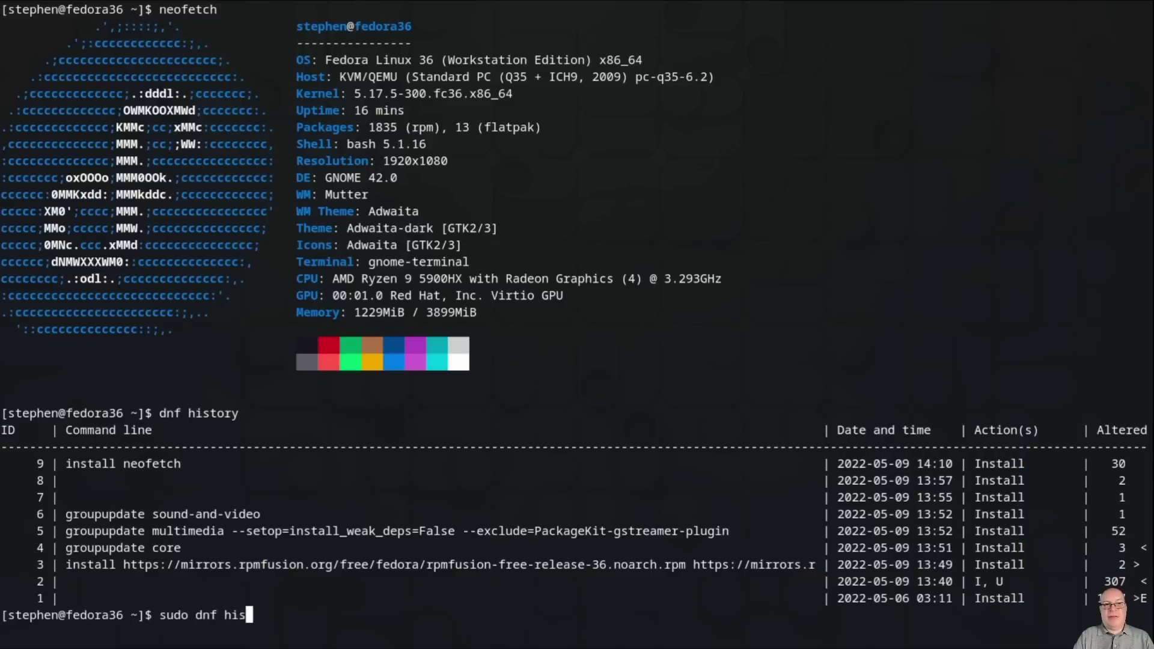
type("tory un")
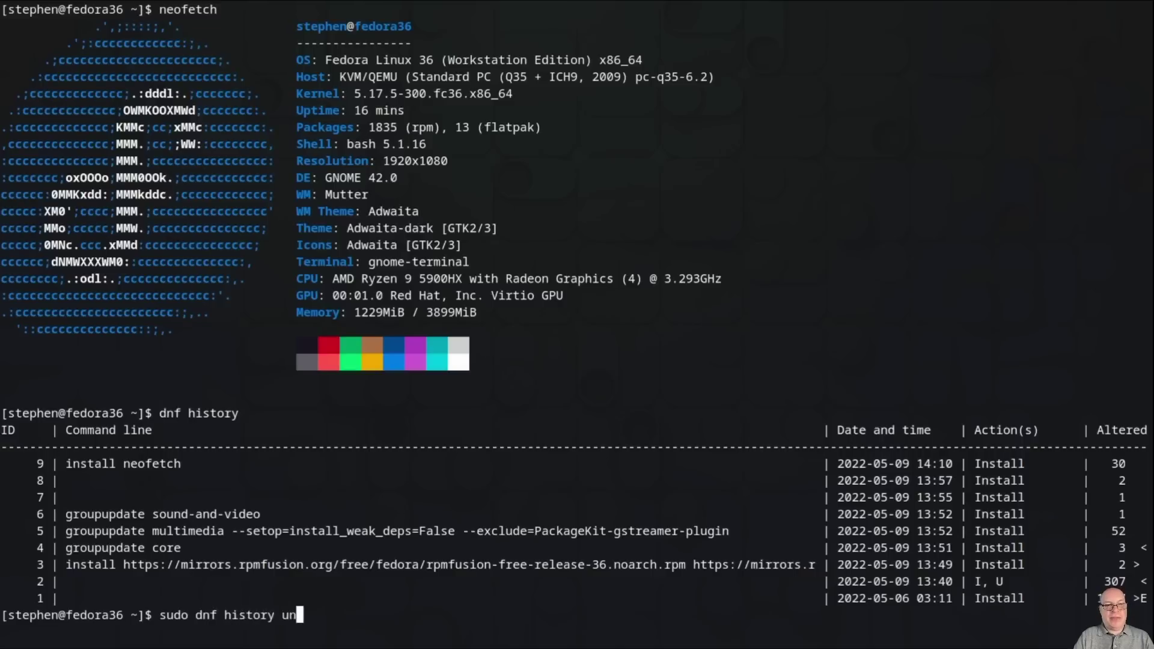
type("do")
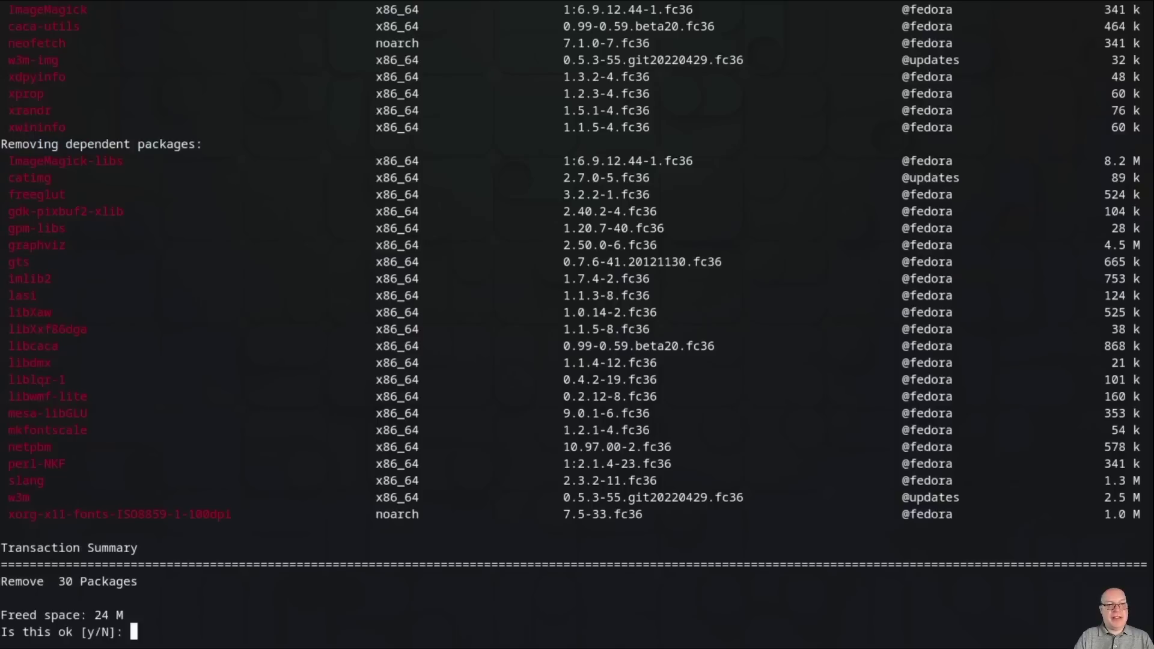
type("y")
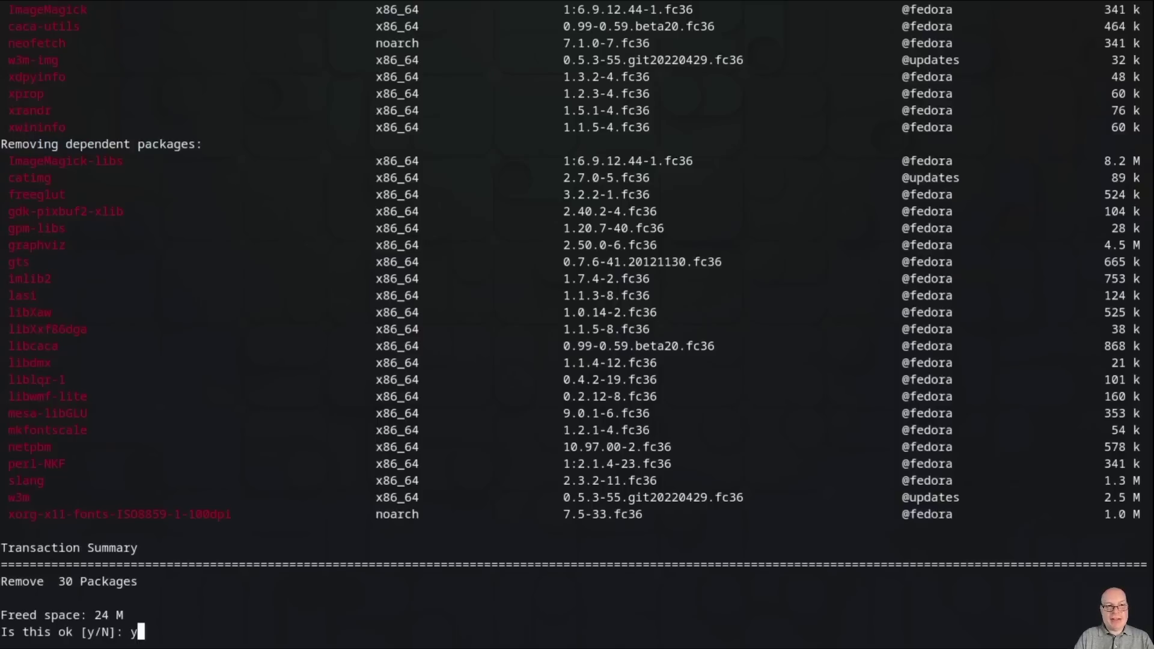
key("Return")
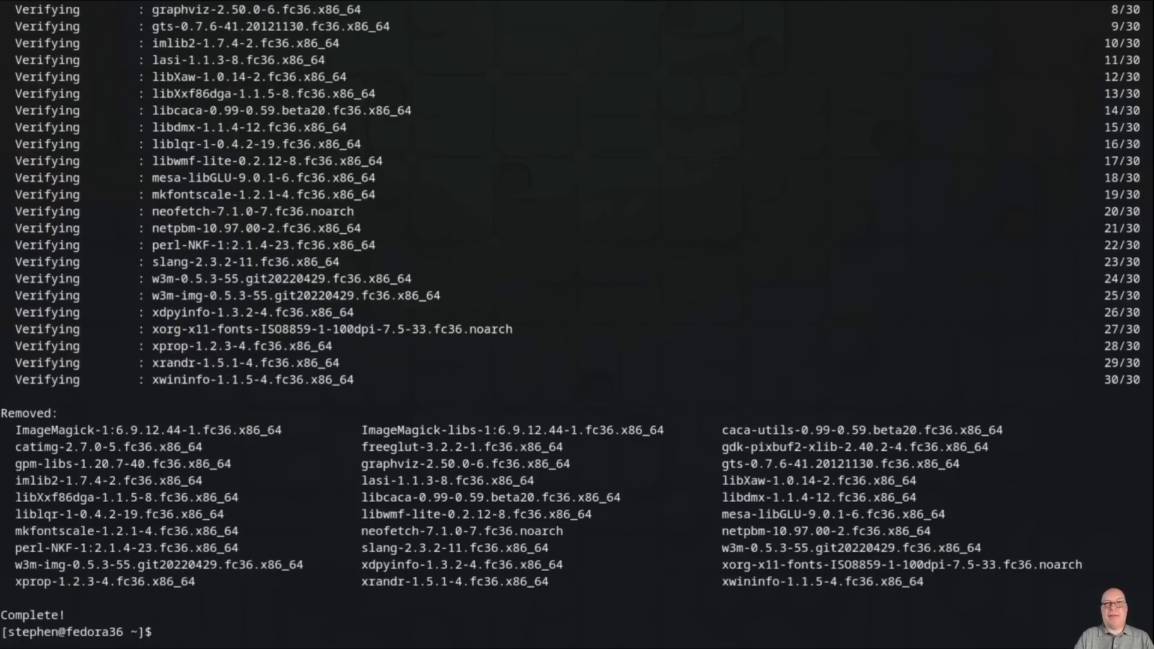
Step: Clear the screen and run neofetch, which now reports No such file or directory
key("ctrl+l")
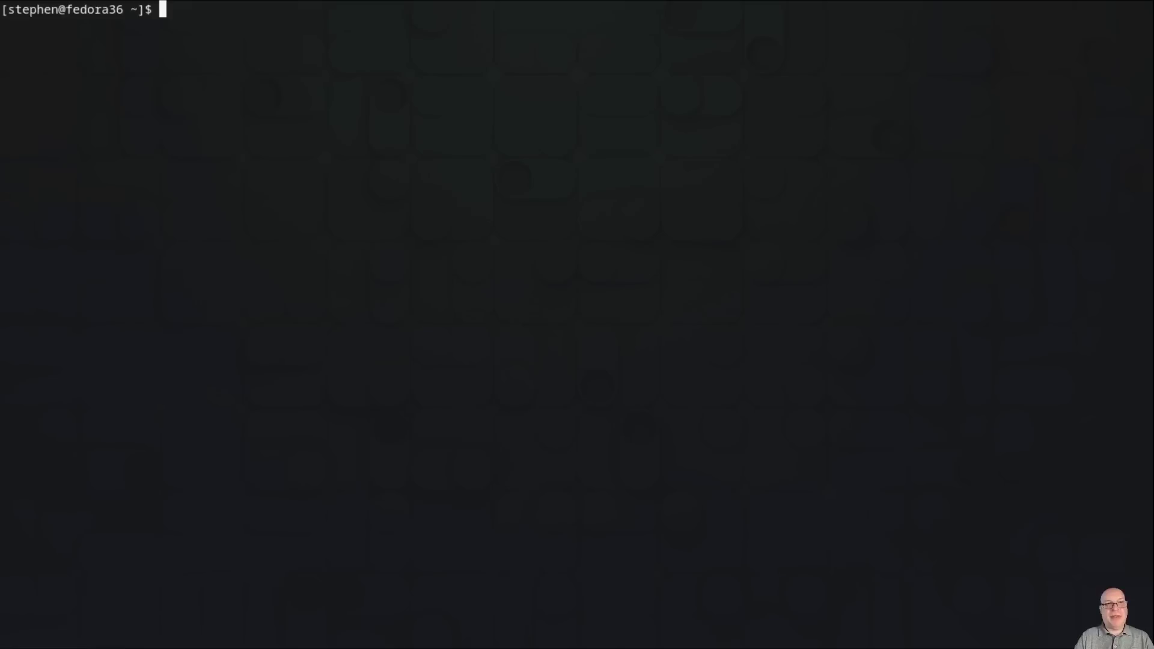
type("neofetch")
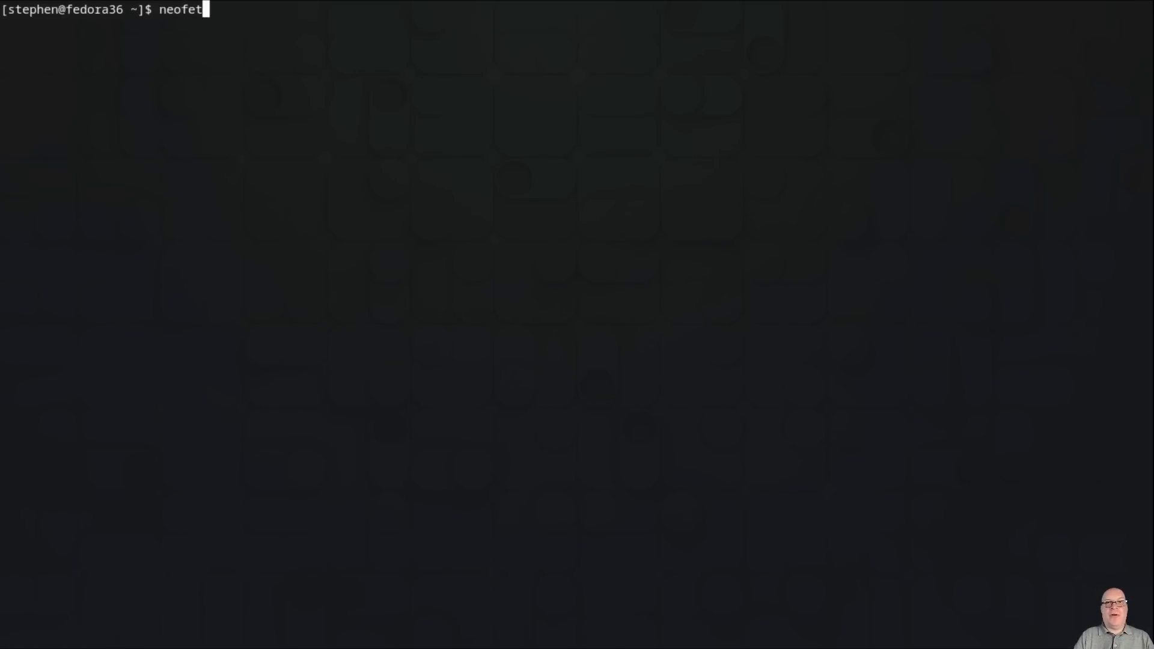
key("Return")
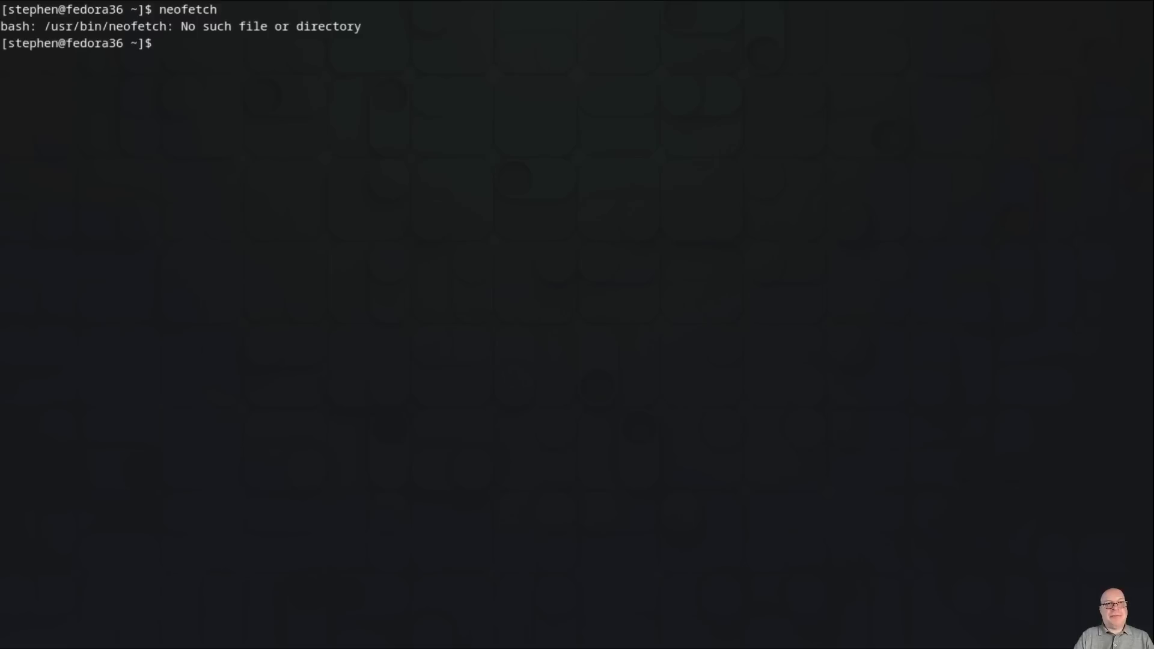
type("dnf ")
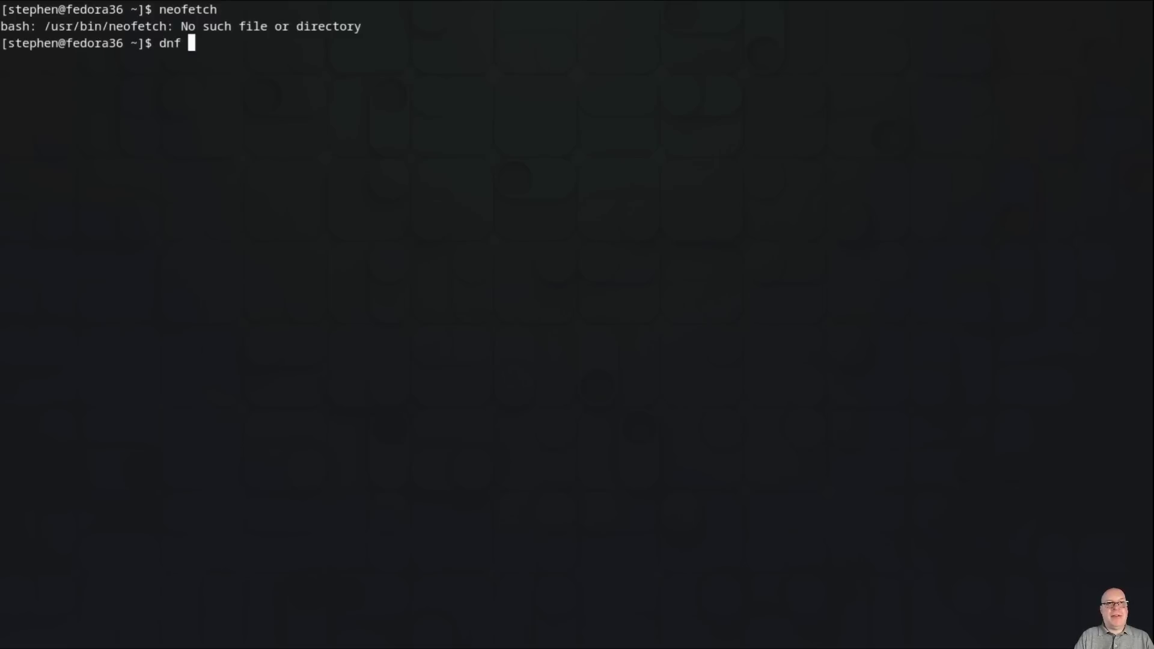
type("history")
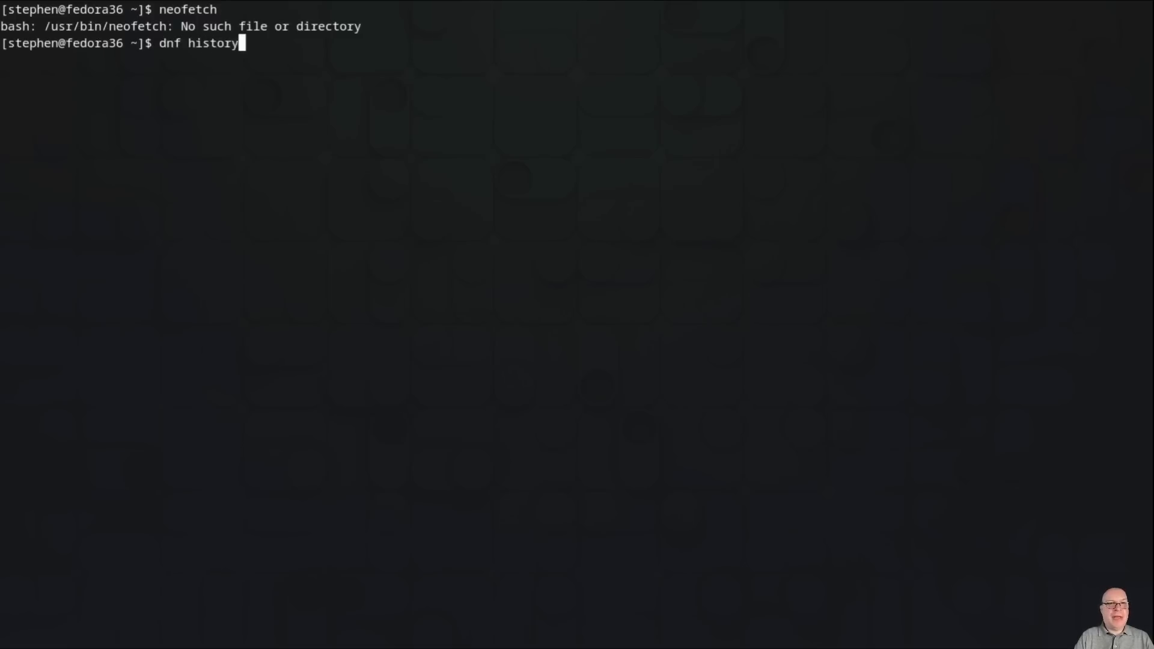
Step: List dnf history and select transaction 10 (history undo 9, 30 packages removed)
key("Return")
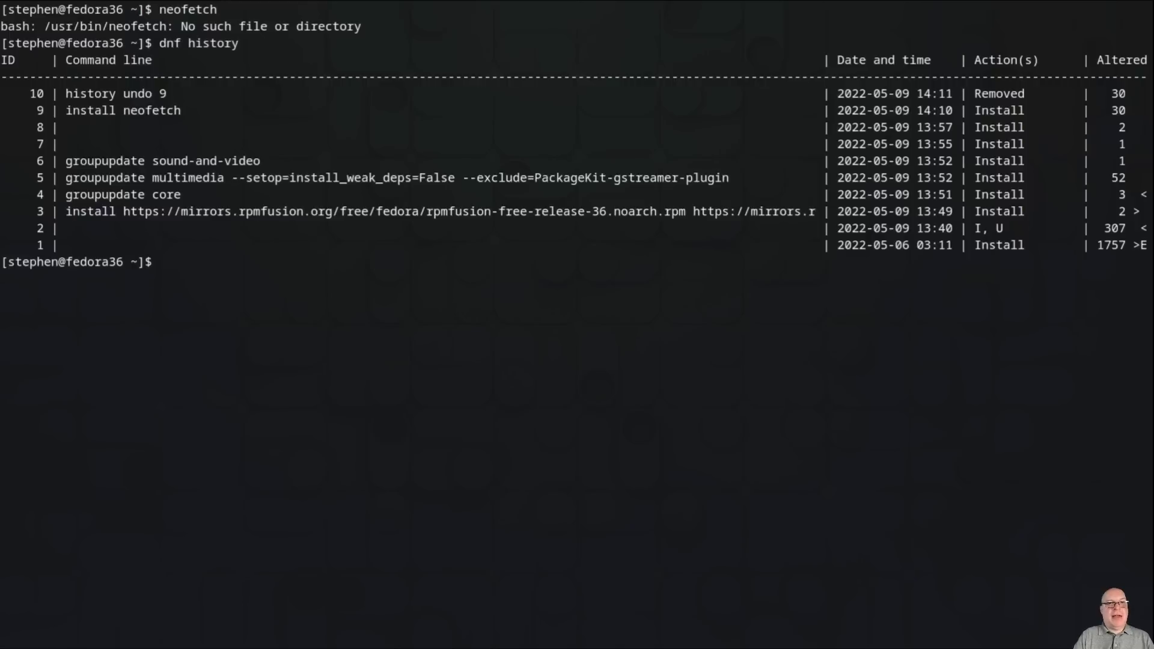
double_click(37, 95)
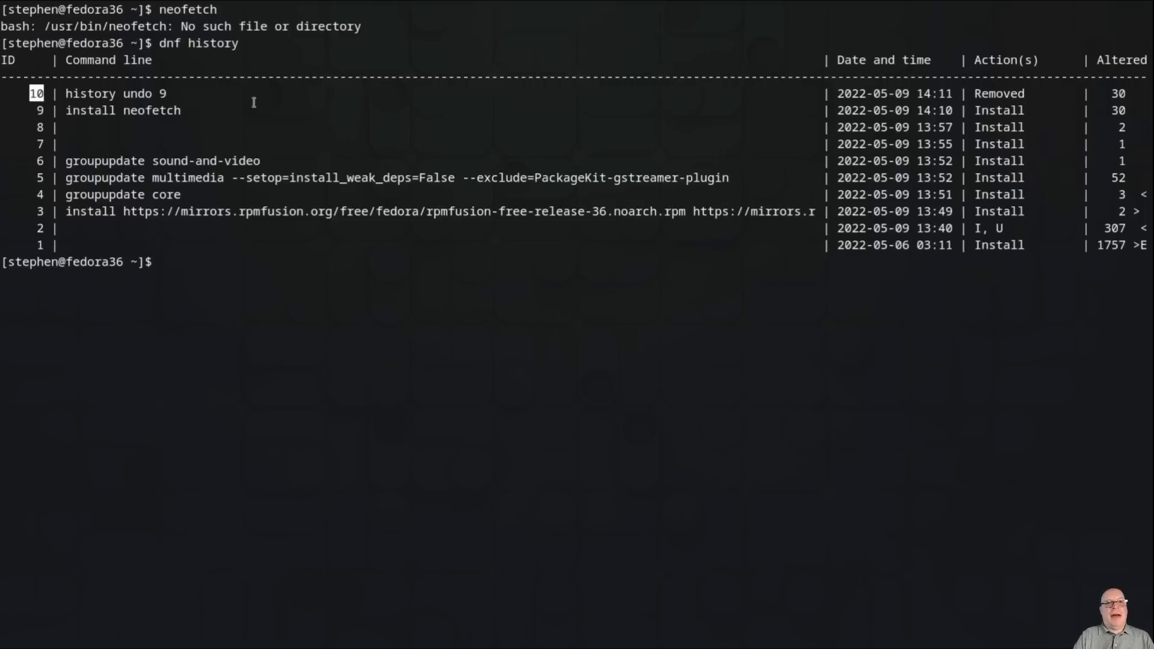
left_click(338, 301)
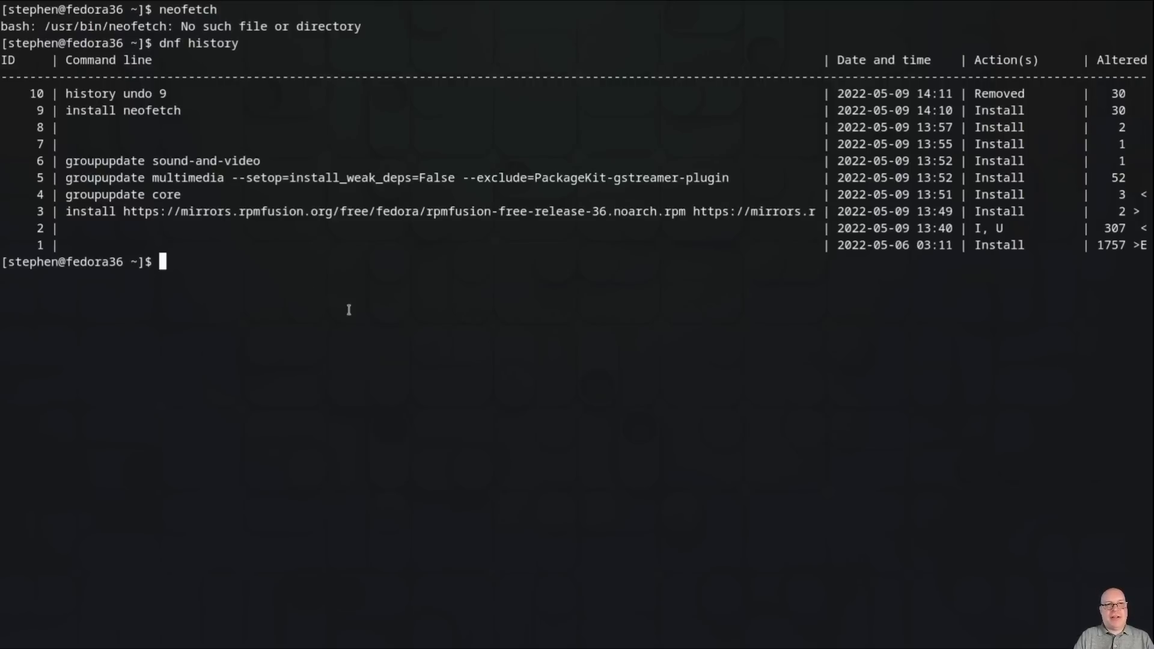
type("sudo dnf history")
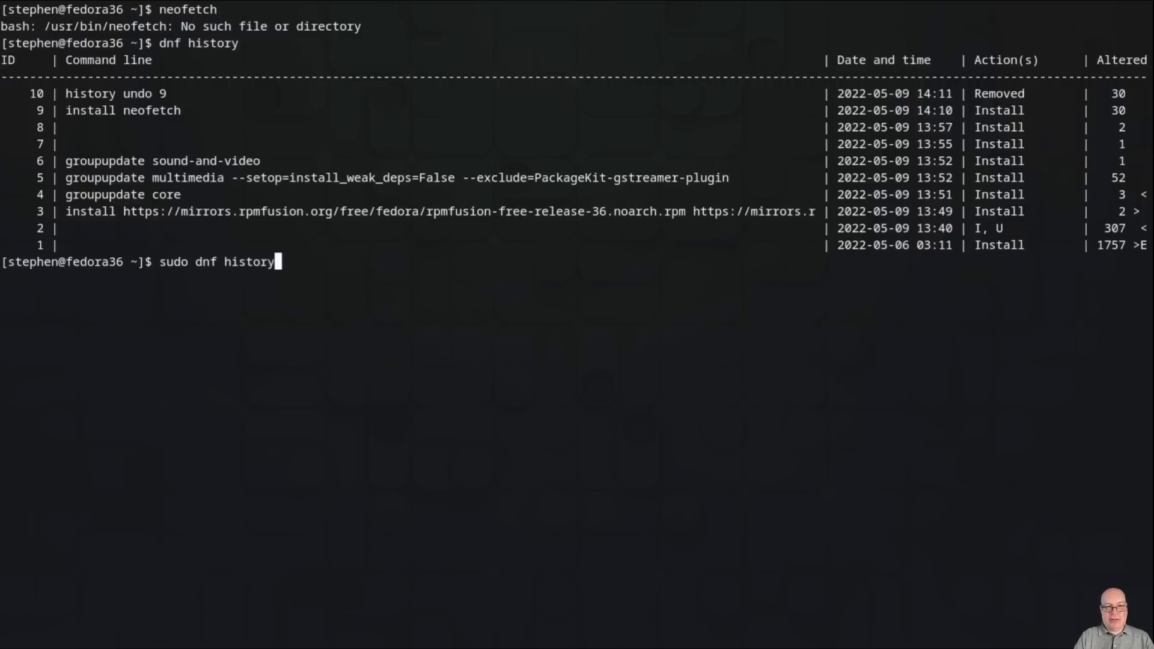
type(" undo ")
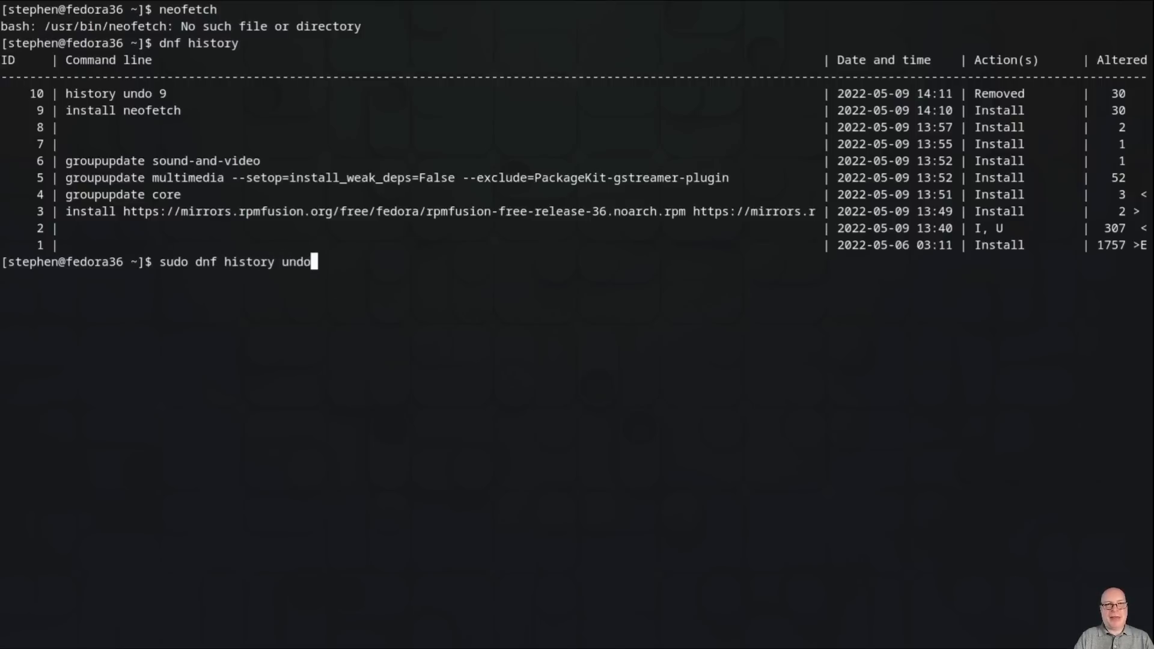
type("10")
Step: Undo transaction 10 to reinstall the 30 packages including neofetch, then clear the screen
key("Return")
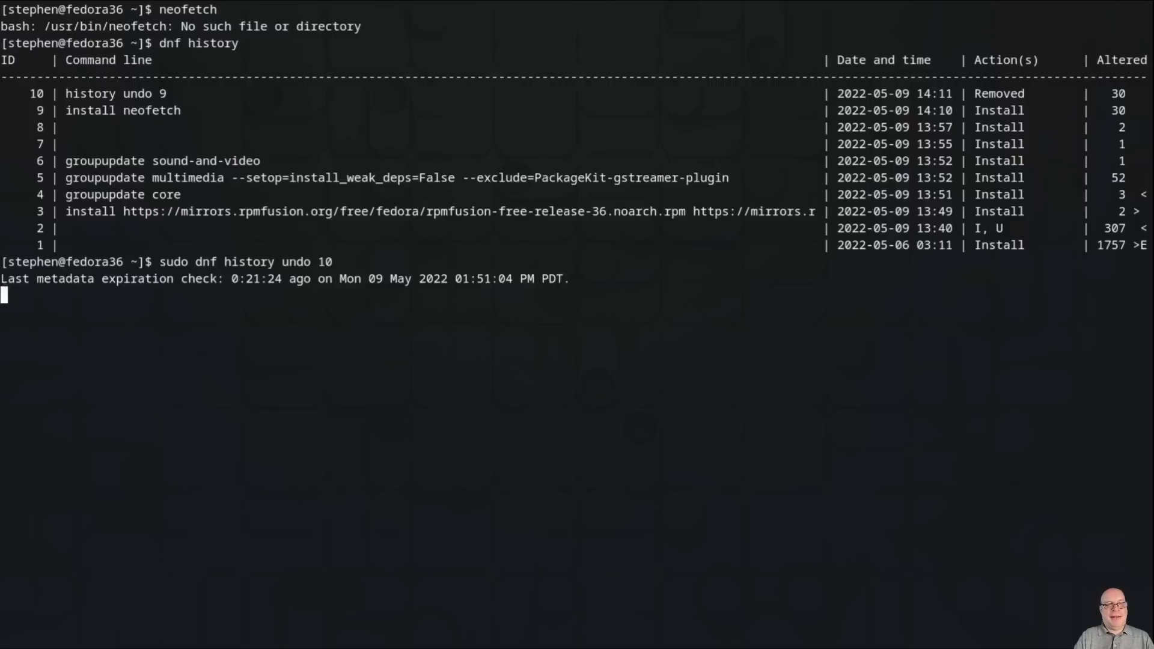
type("y")
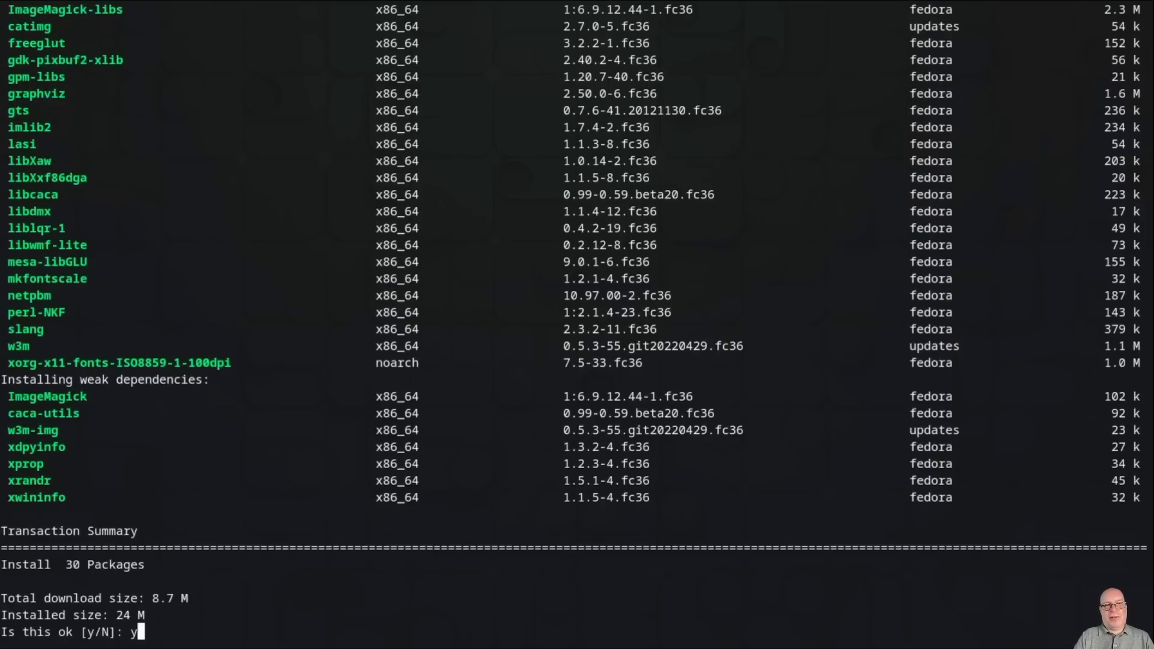
key("Return")
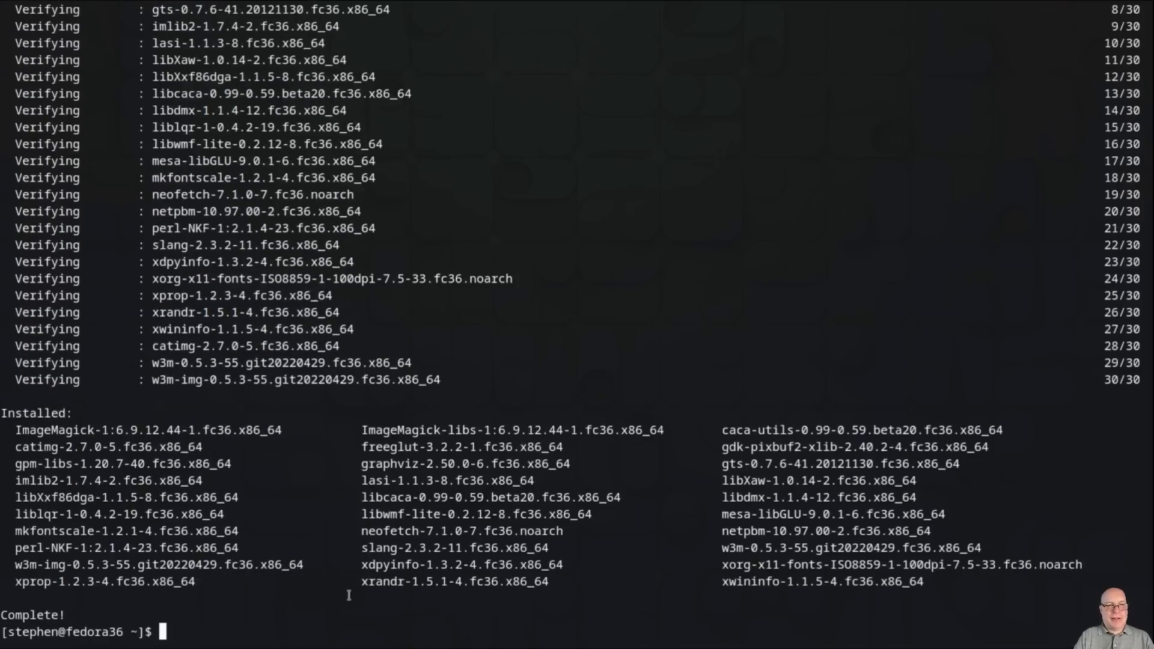
key("ctrl+l")
type("neofetch")
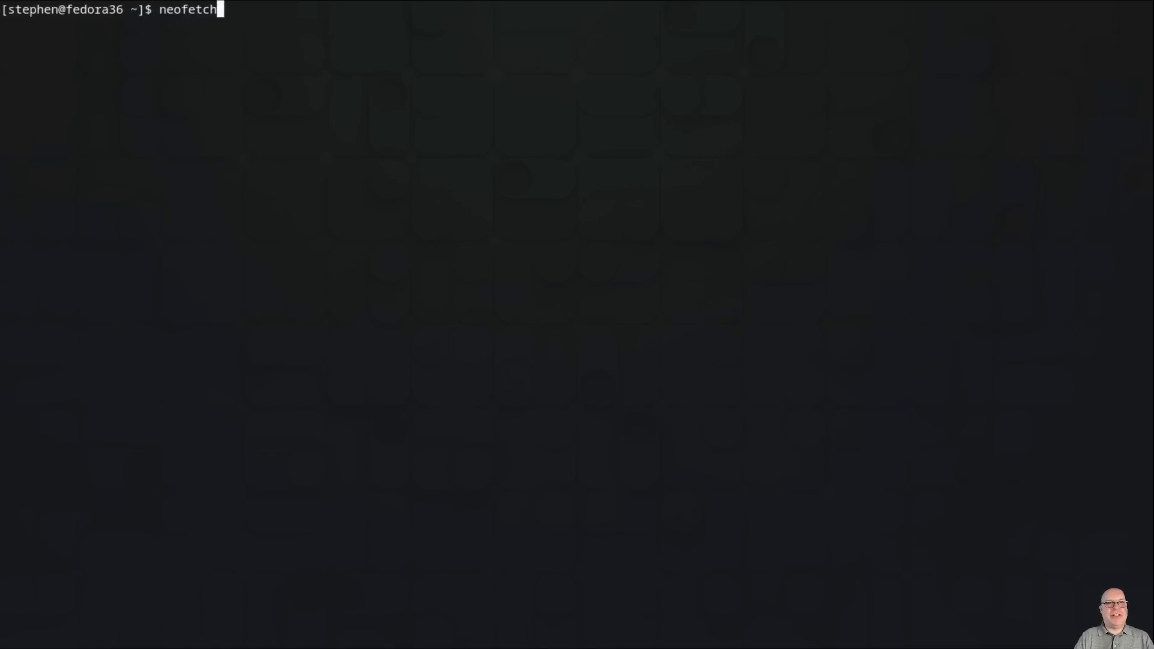
key("Return")
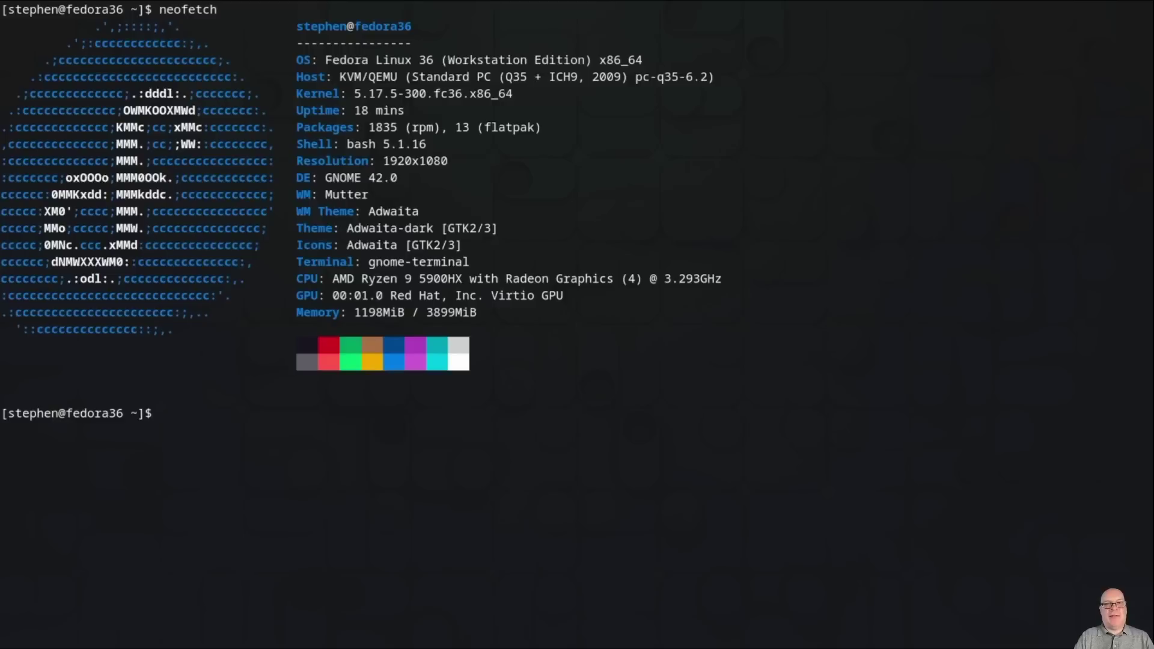
type("rollbacks")
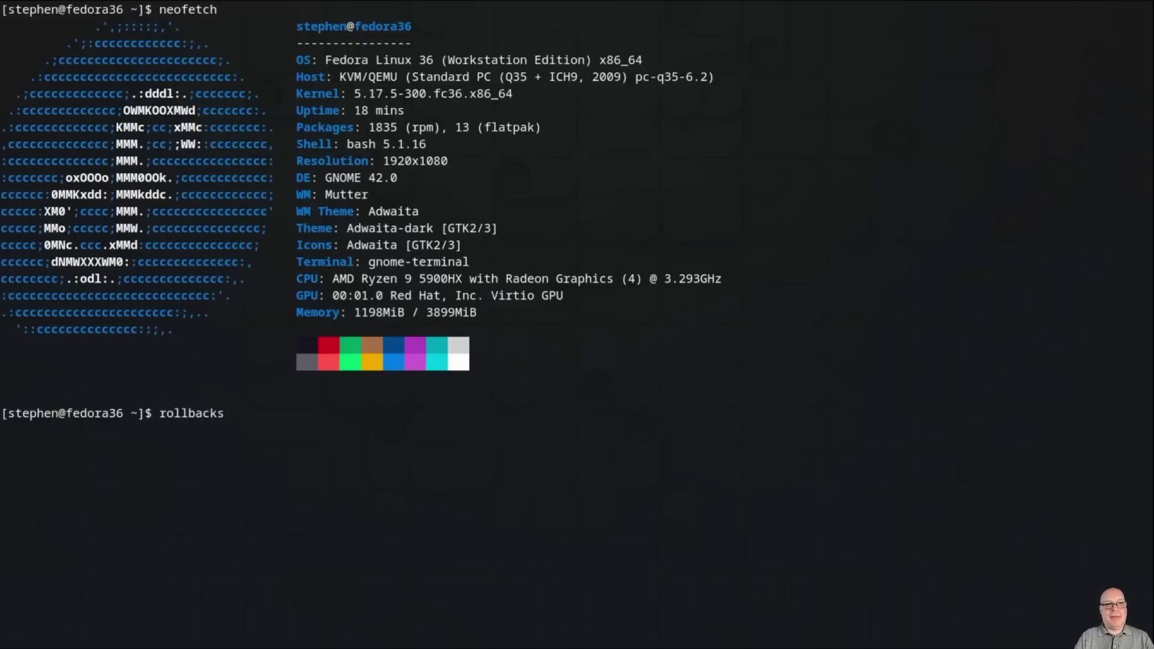
type(", for another video")
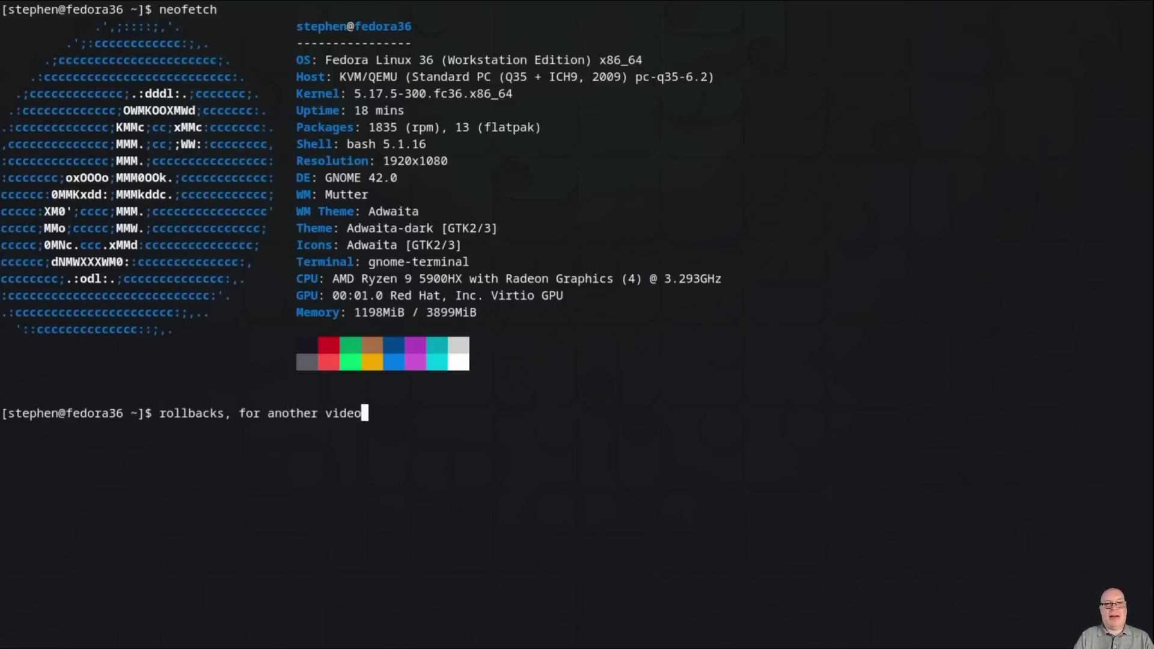
key("BackSpace")
key("BackSpace")
key("BackSpace")
key("BackSpace")
key("BackSpace")
key("BackSpace")
key("BackSpace")
key("BackSpace")
key("BackSpace")
key("BackSpace")
key("BackSpace")
key("BackSpace")
key("BackSpace")
key("BackSpace")
key("BackSpace")
key("BackSpace")
key("BackSpace")
key("BackSpace")
key("BackSpace")
key("BackSpace")
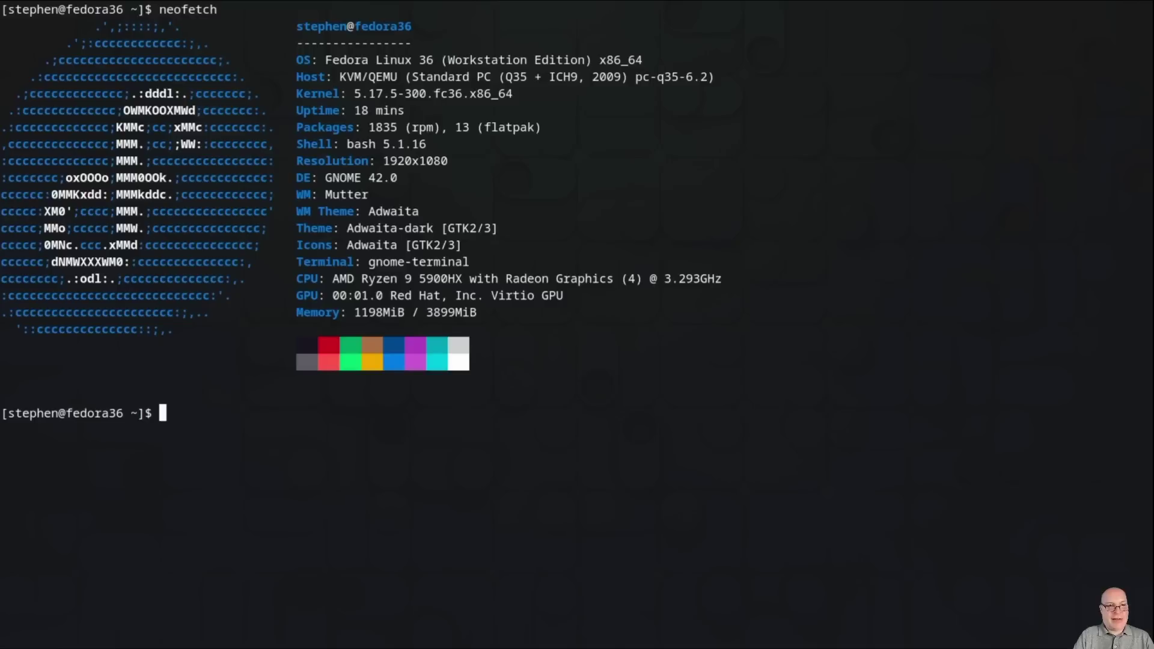
type("snapper")
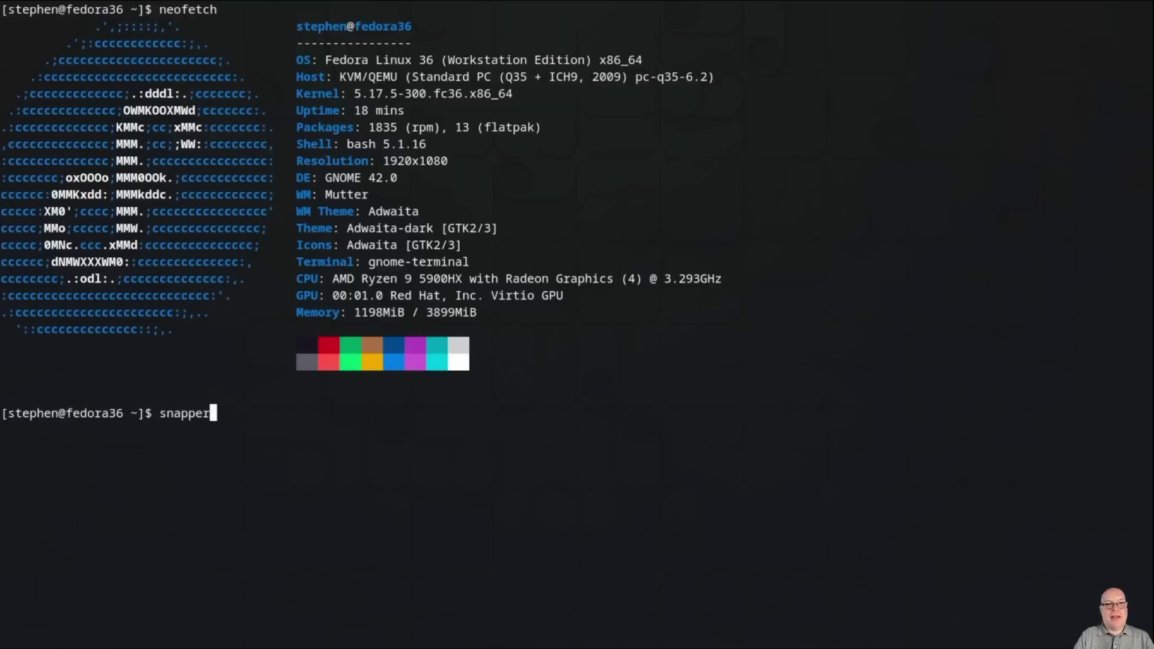
key("BackSpace")
key("BackSpace")
key("BackSpace")
key("BackSpace")
key("BackSpace")
key("BackSpace")
key("BackSpace")
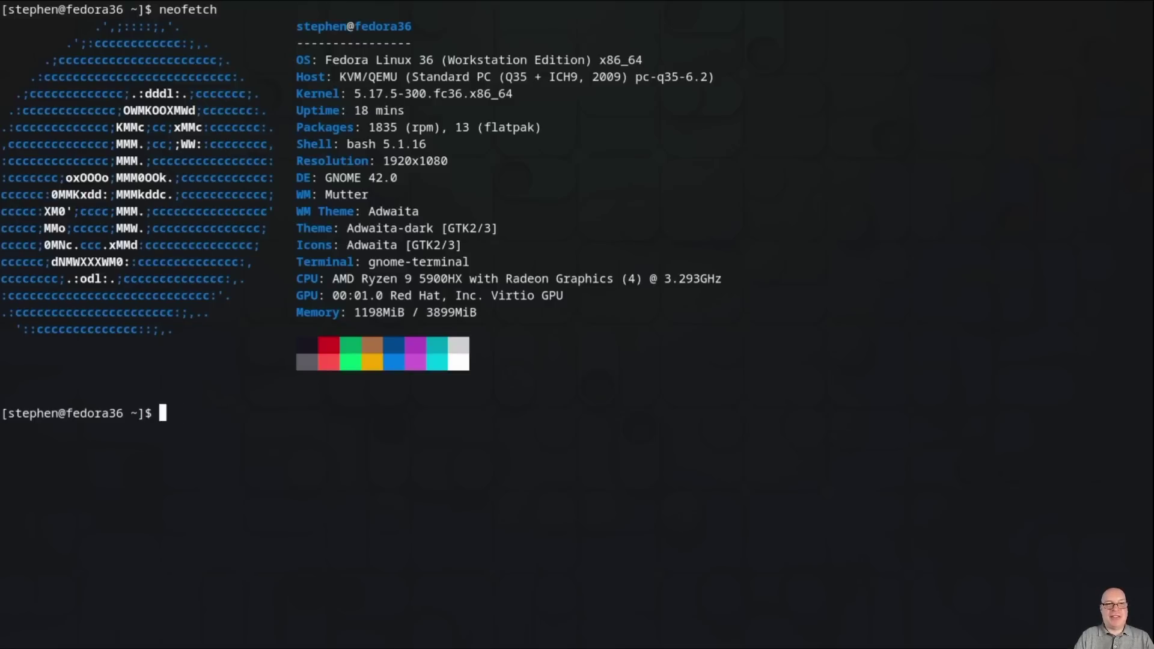
key("ctrl+l")
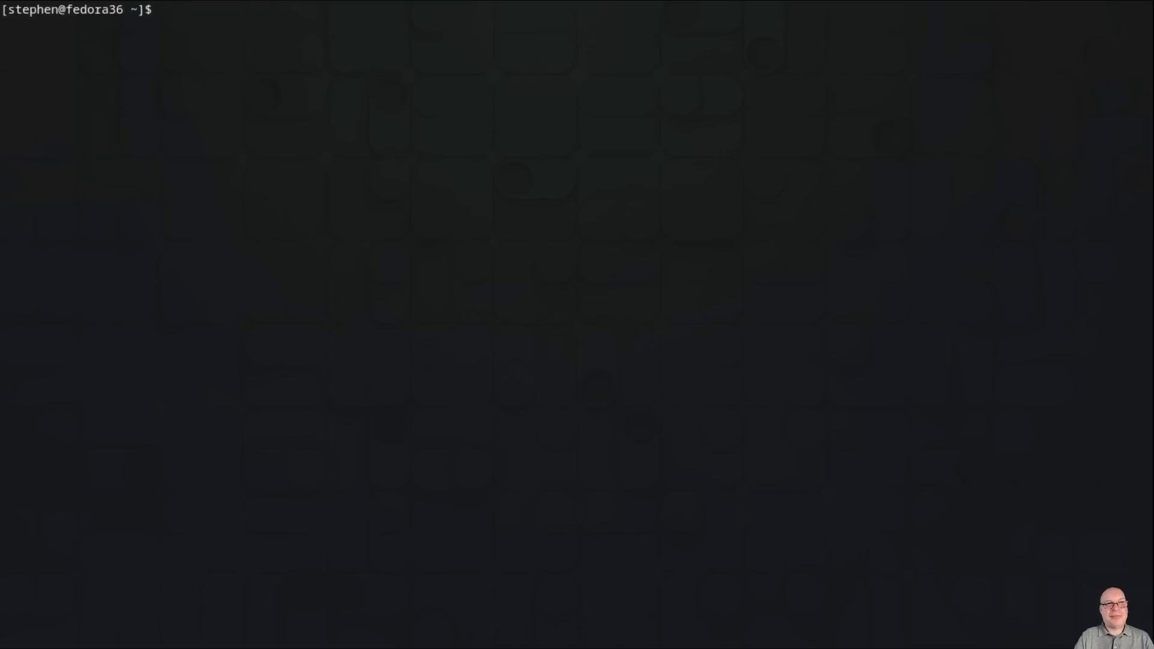
Step: Install deja-dup with sudo dnf (36 packages), then close the terminal with Ctrl+D
type("sudo dnf in")
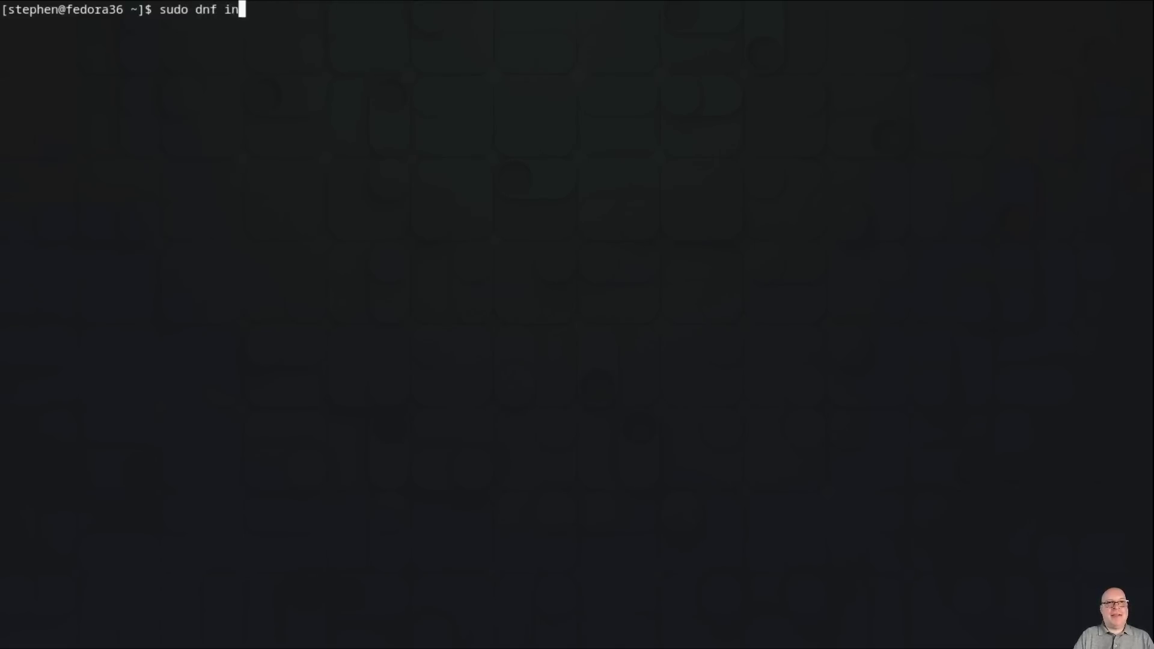
type("stall d")
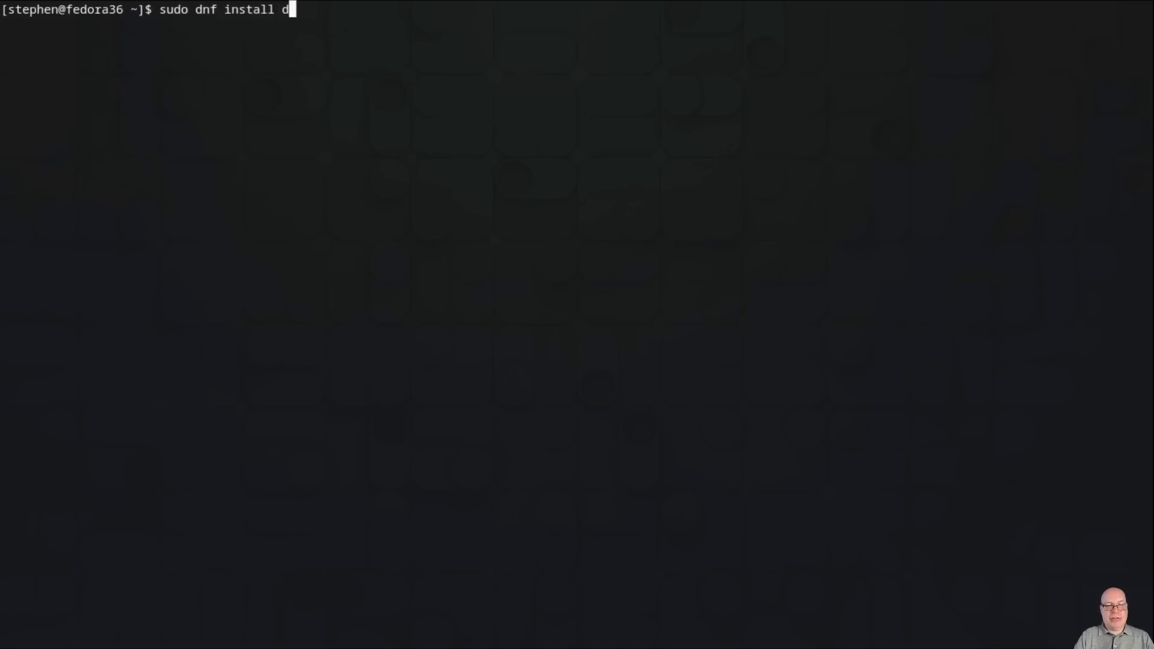
type("eja")
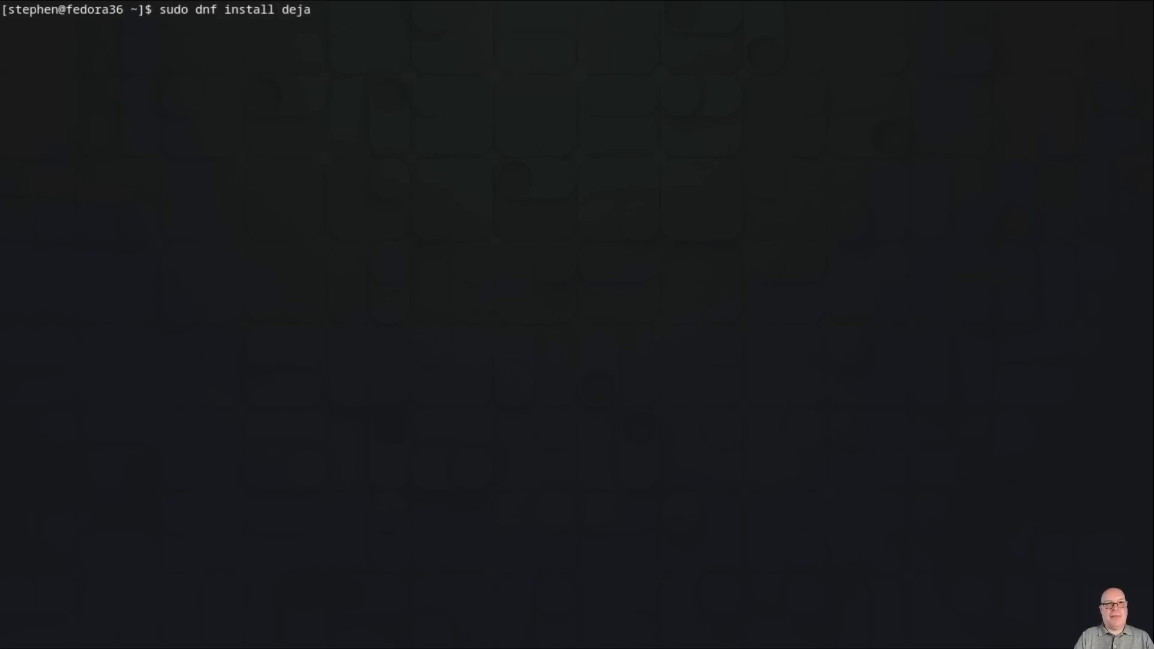
type("-dup")
key("Return")
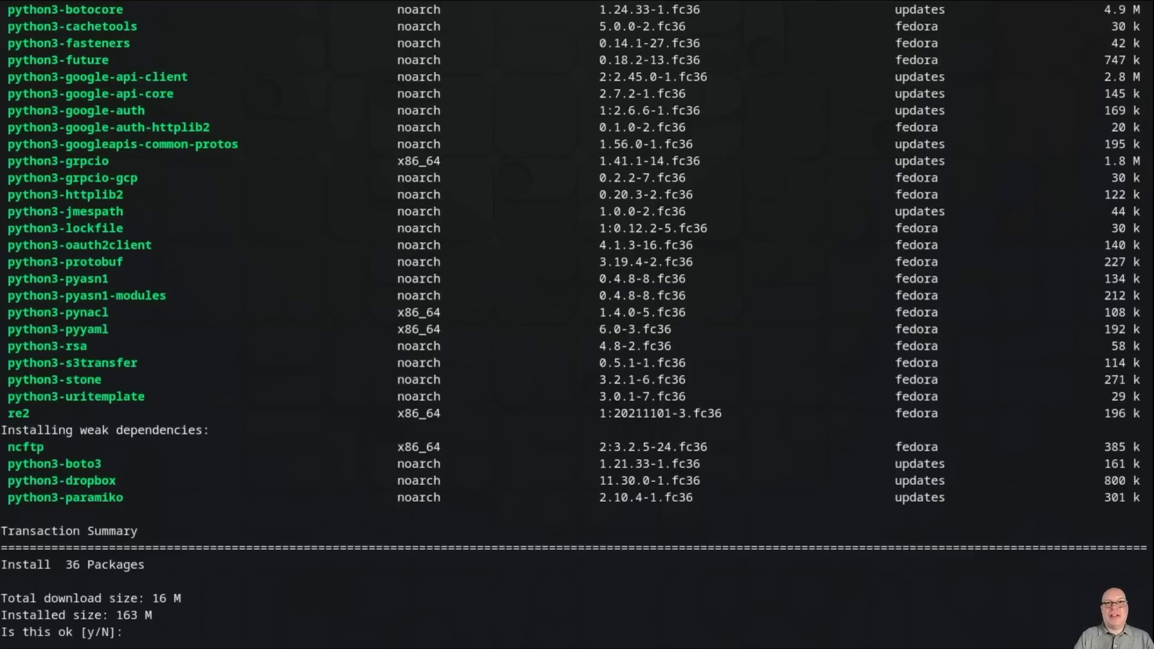
type("y")
key("Return")
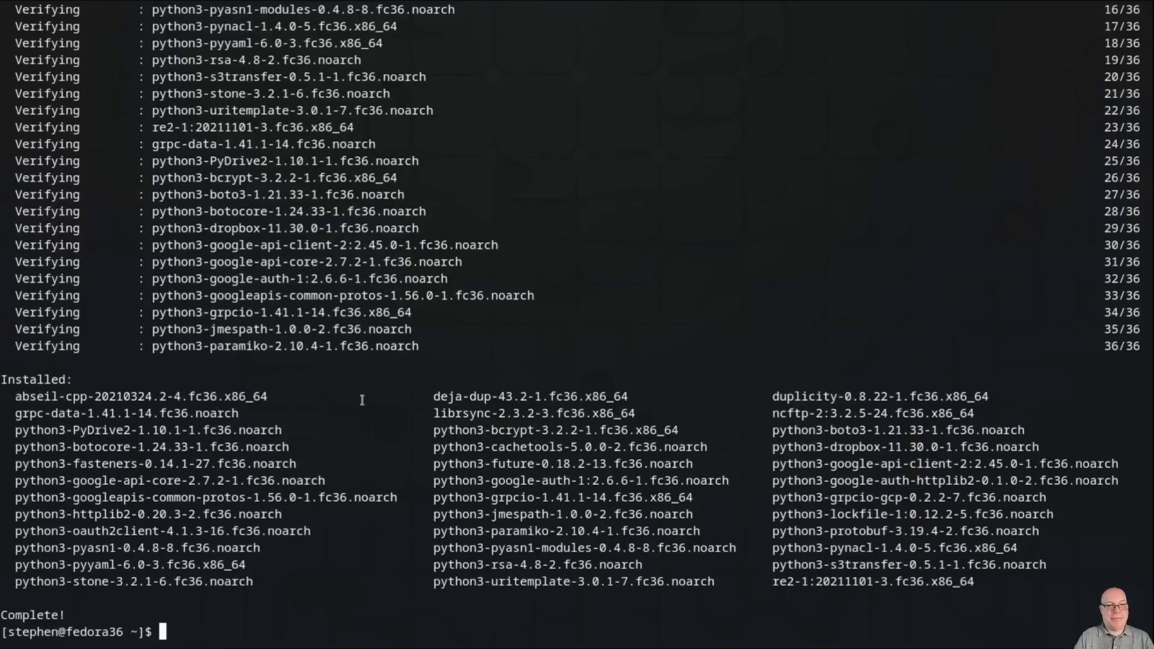
key("ctrl+d")
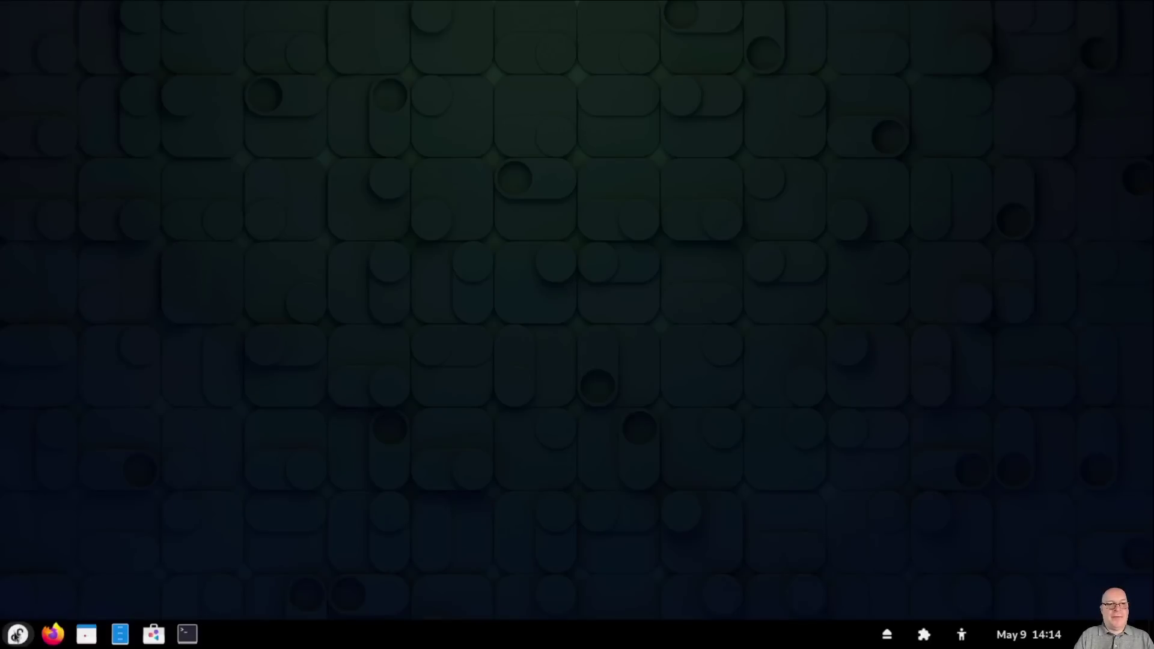
Step: Launch the Backups app from the Utilities folder in the application list
left_click(15, 635)
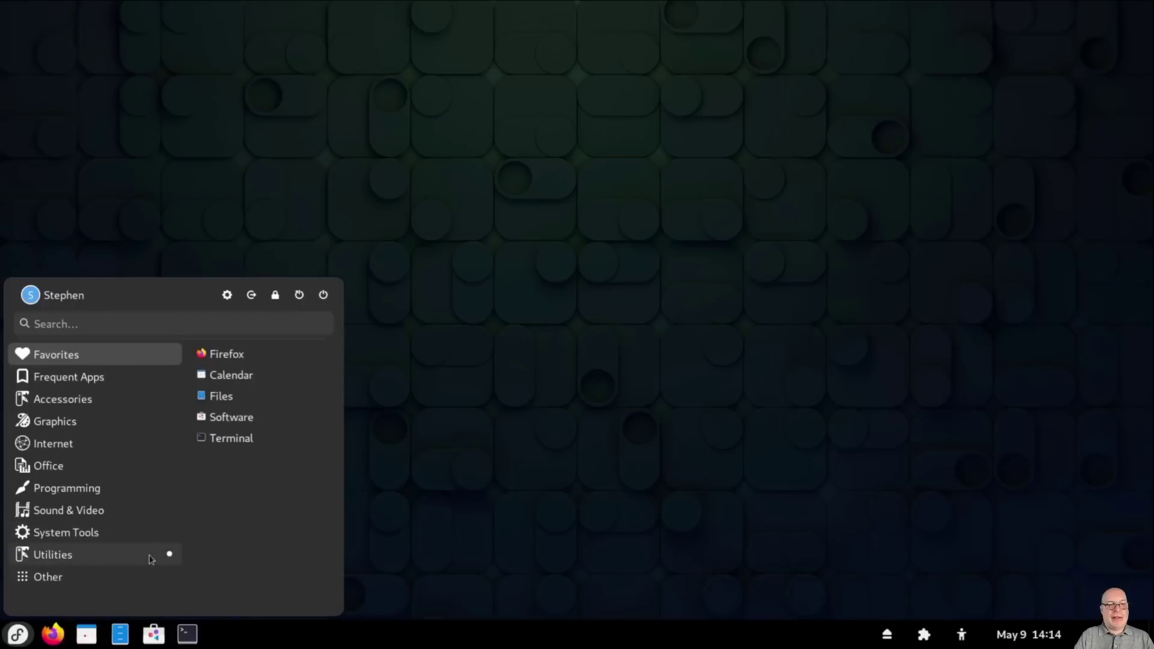
left_click(152, 559)
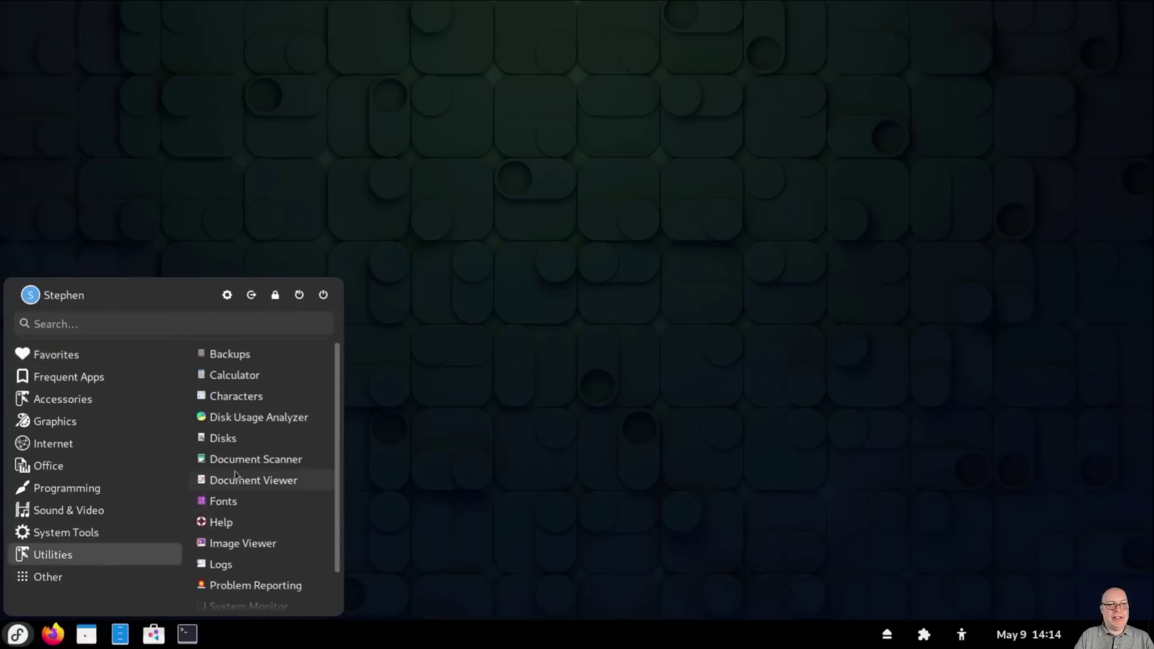
left_click(263, 357)
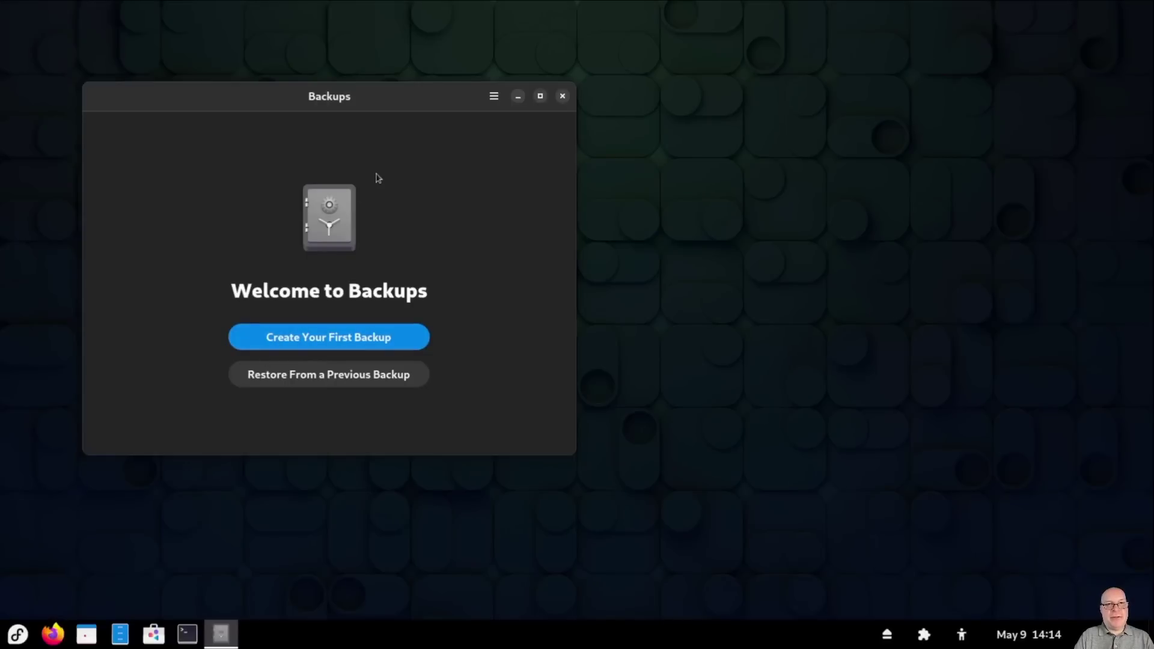
Step: Check the About Backups version (43.2), then open the Backups preferences
left_click(494, 97)
left_click(483, 187)
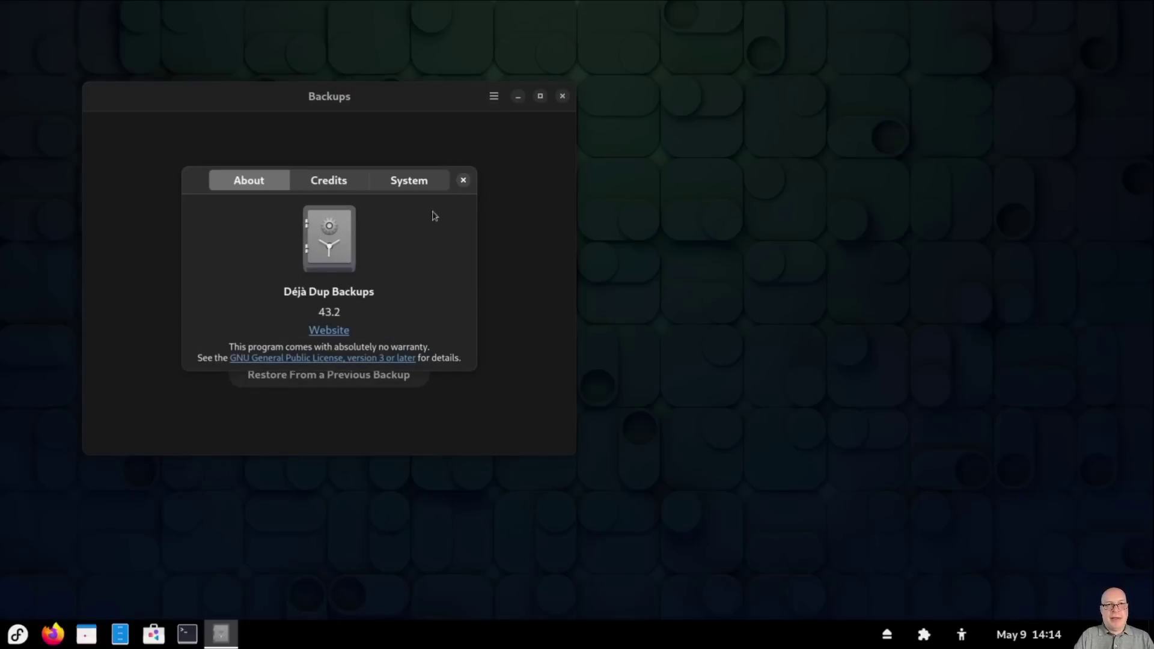
left_click(463, 180)
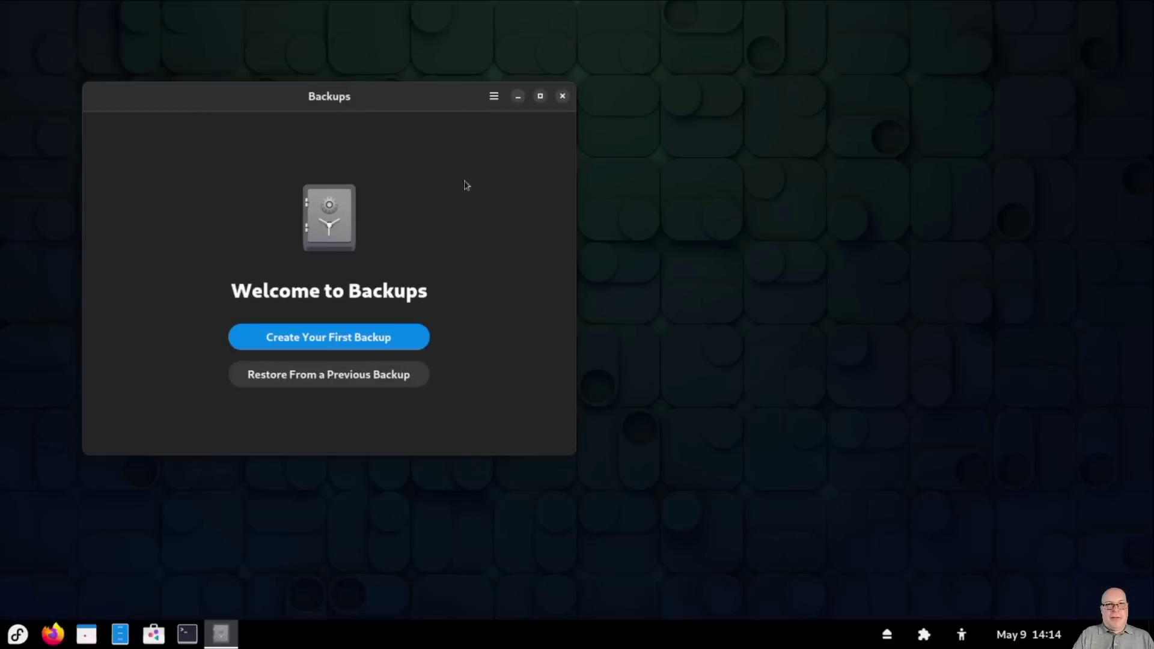
left_click(494, 98)
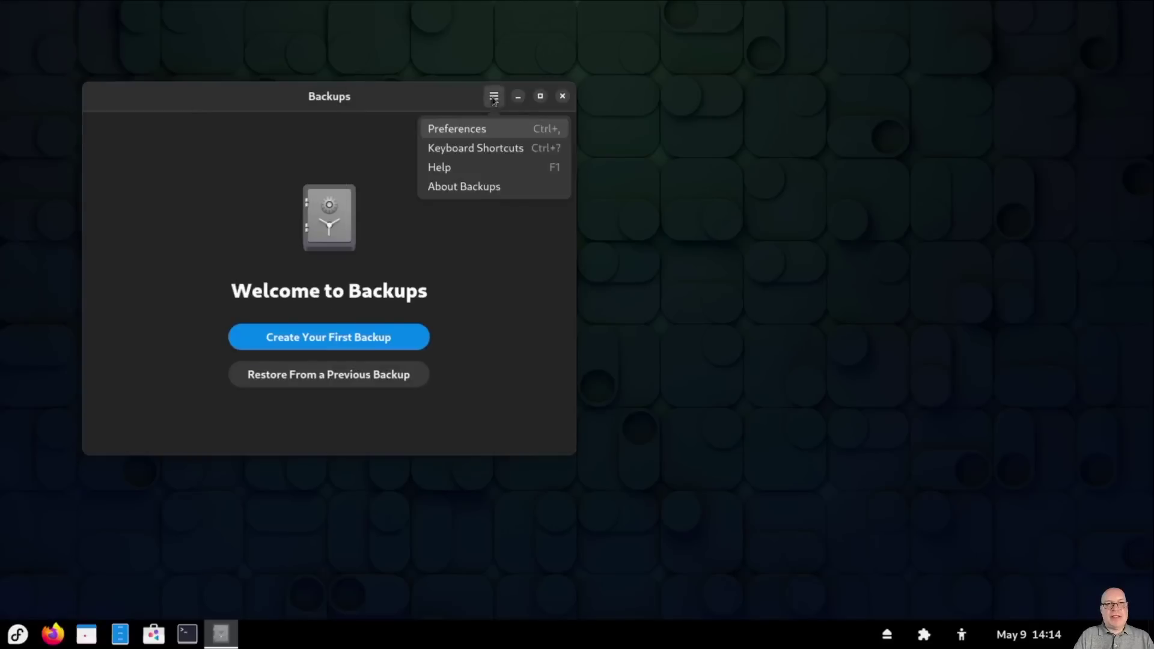
left_click(482, 126)
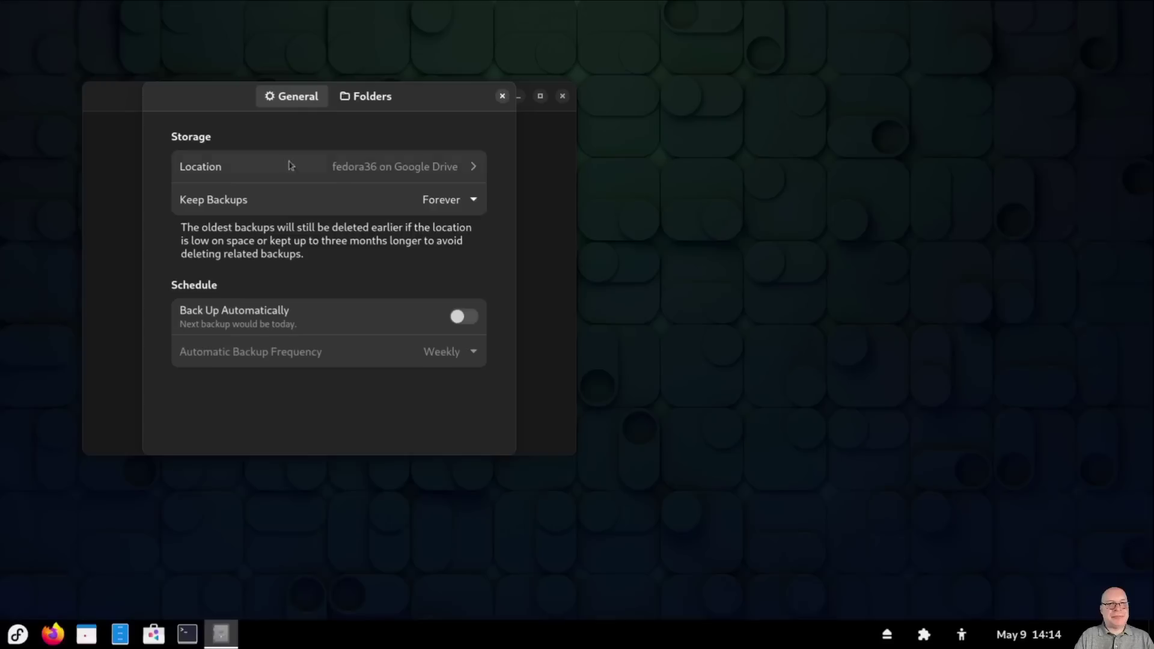
Step: Expand Location and review storage and retention choices, keeping Google Drive and Forever
left_click(469, 167)
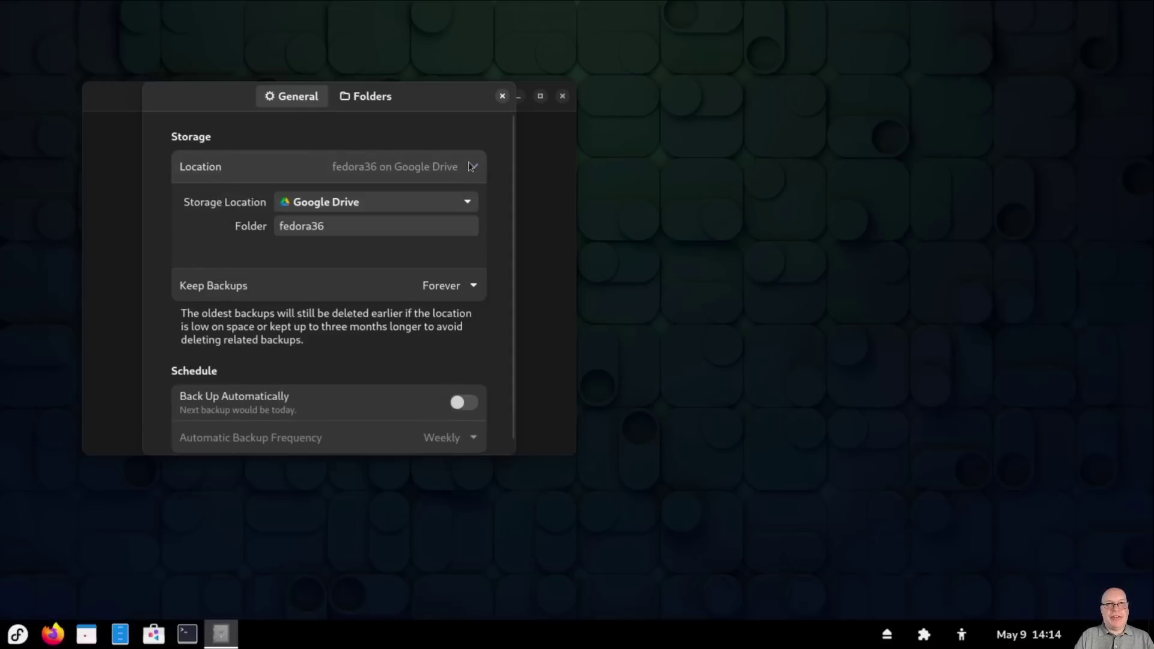
left_click(468, 203)
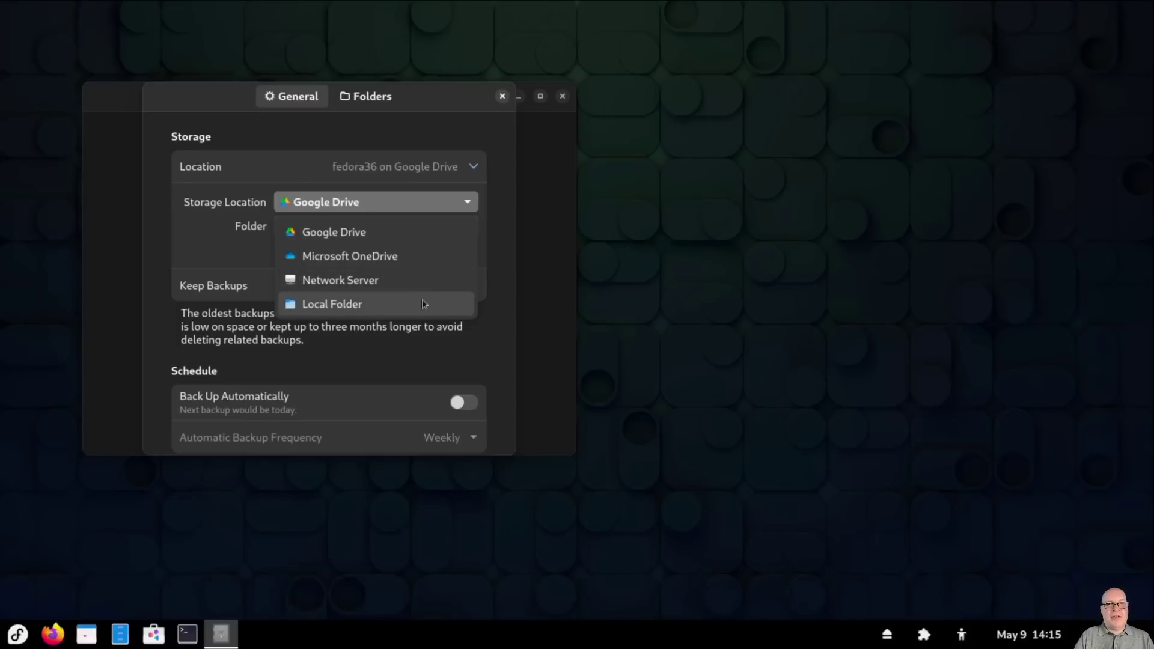
left_click(500, 221)
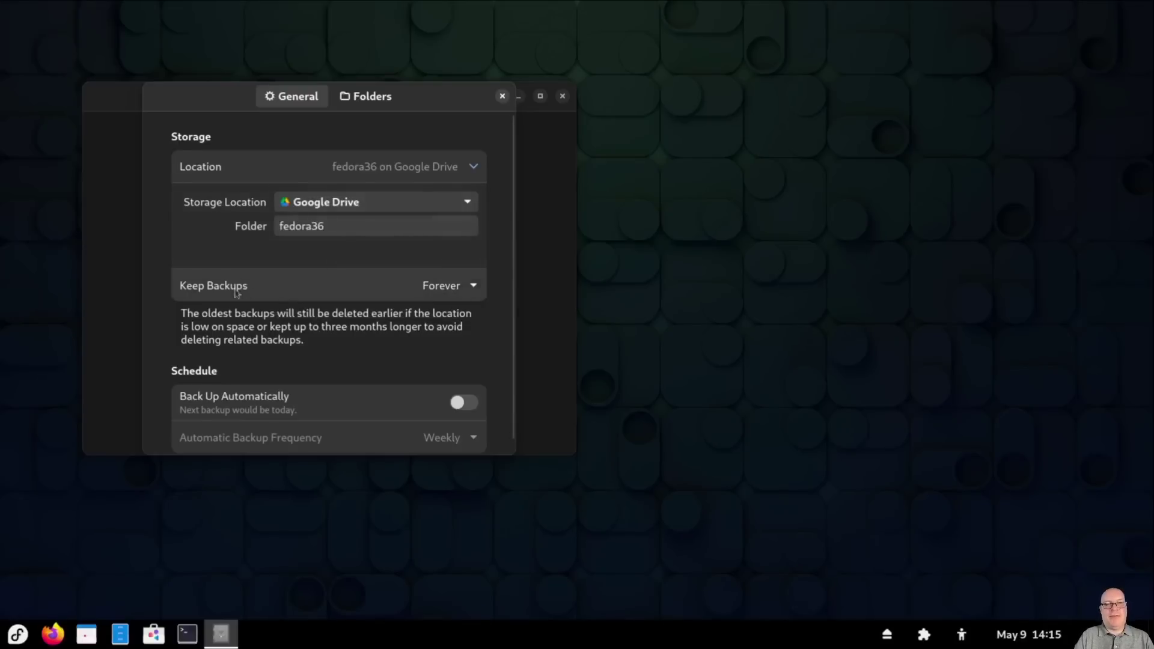
left_click(473, 287)
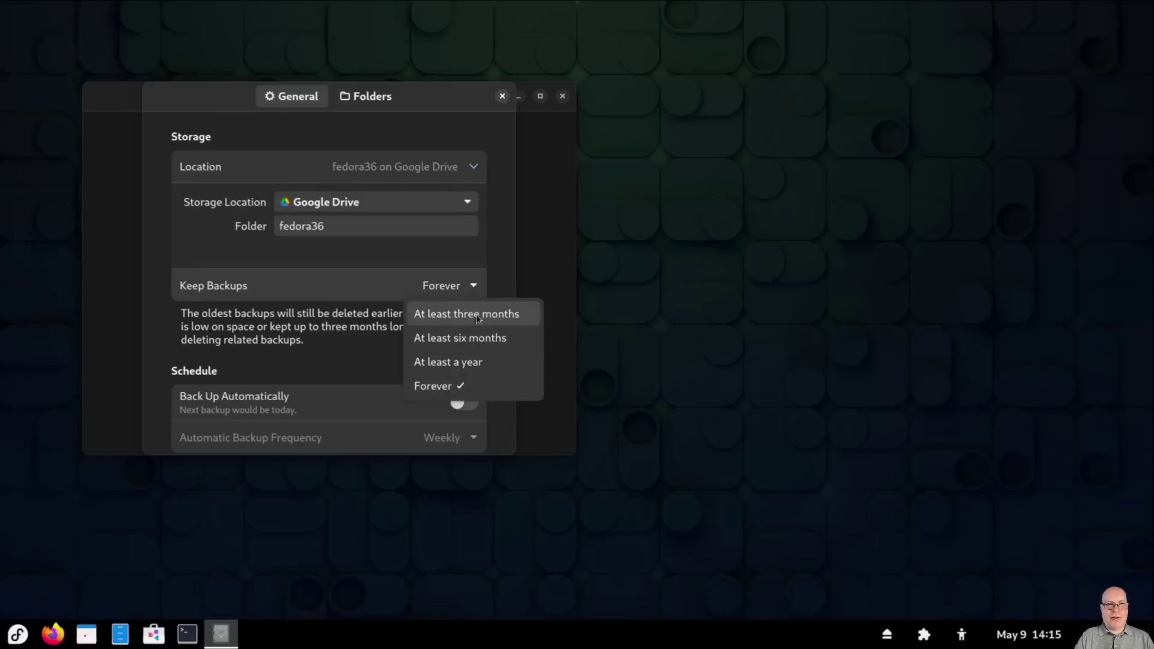
left_click(504, 278)
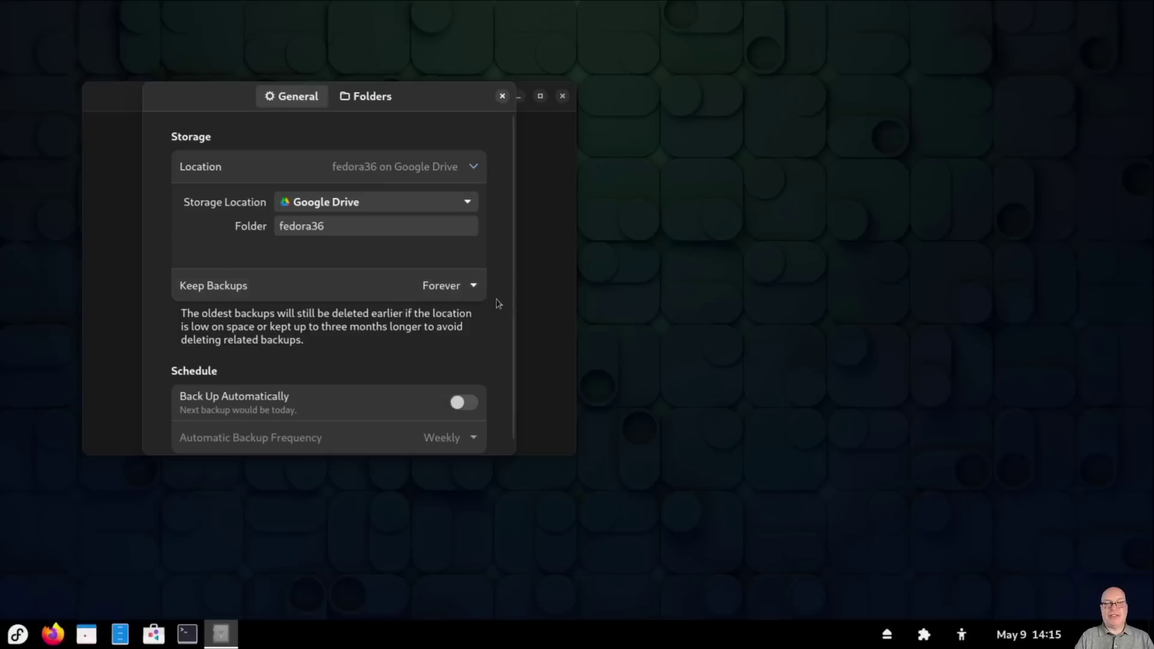
Step: Turn on automatic backups to check the Weekly frequency, then switch them back off
scroll(497, 320, "down", 1)
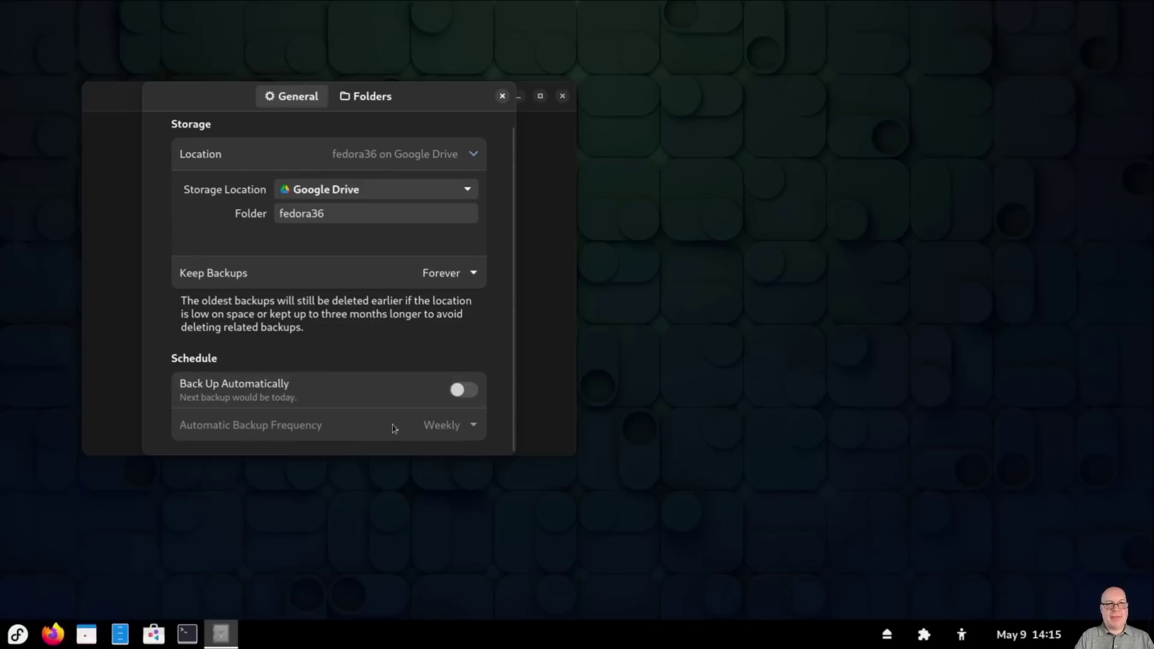
left_click(460, 396)
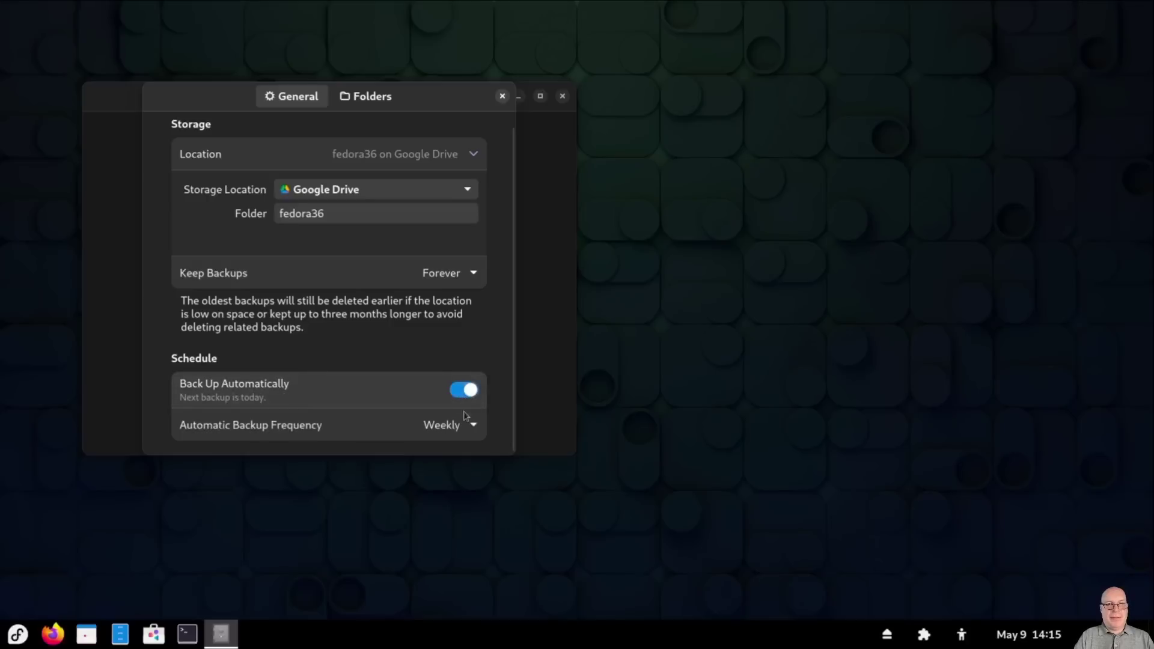
left_click(471, 425)
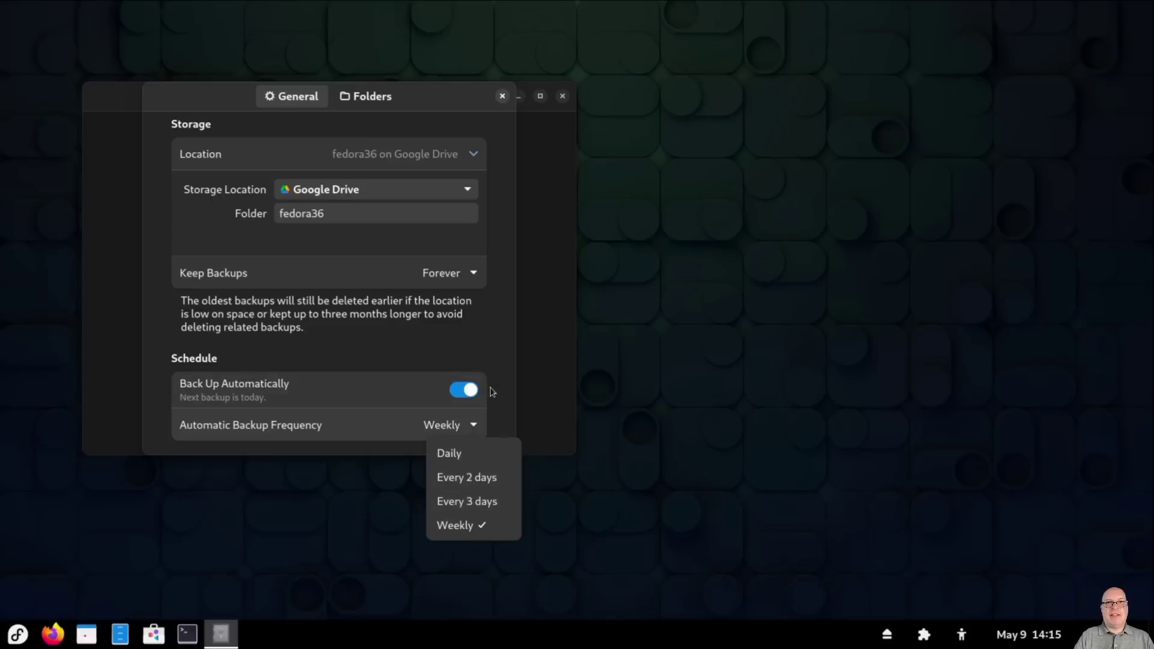
left_click(469, 389)
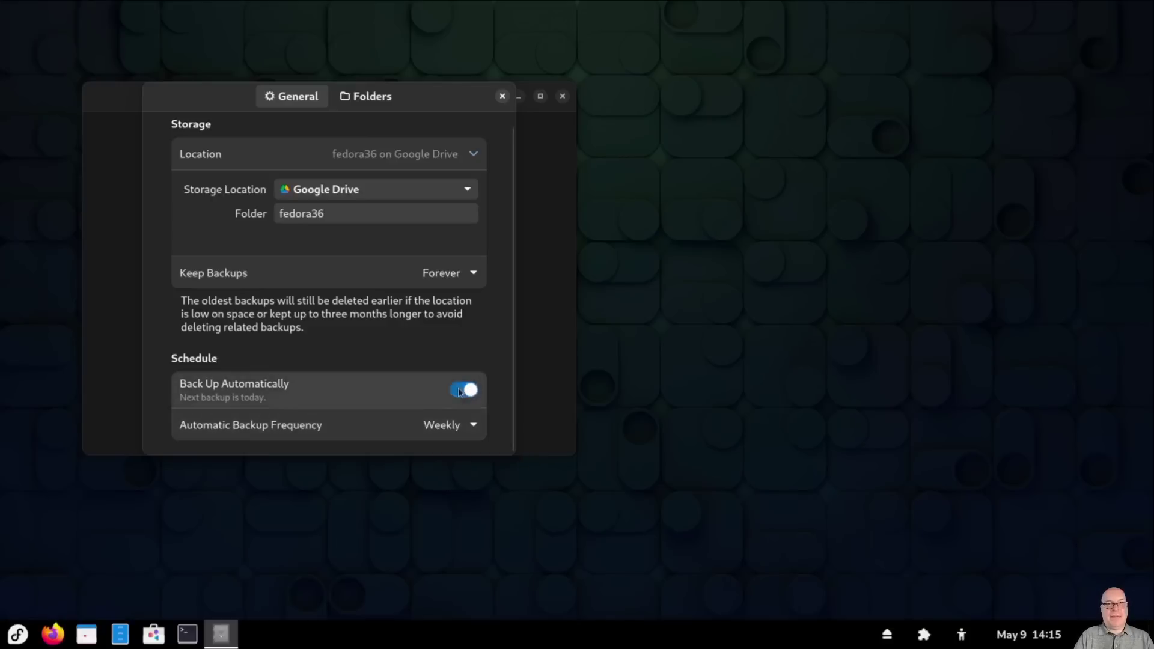
left_click(469, 390)
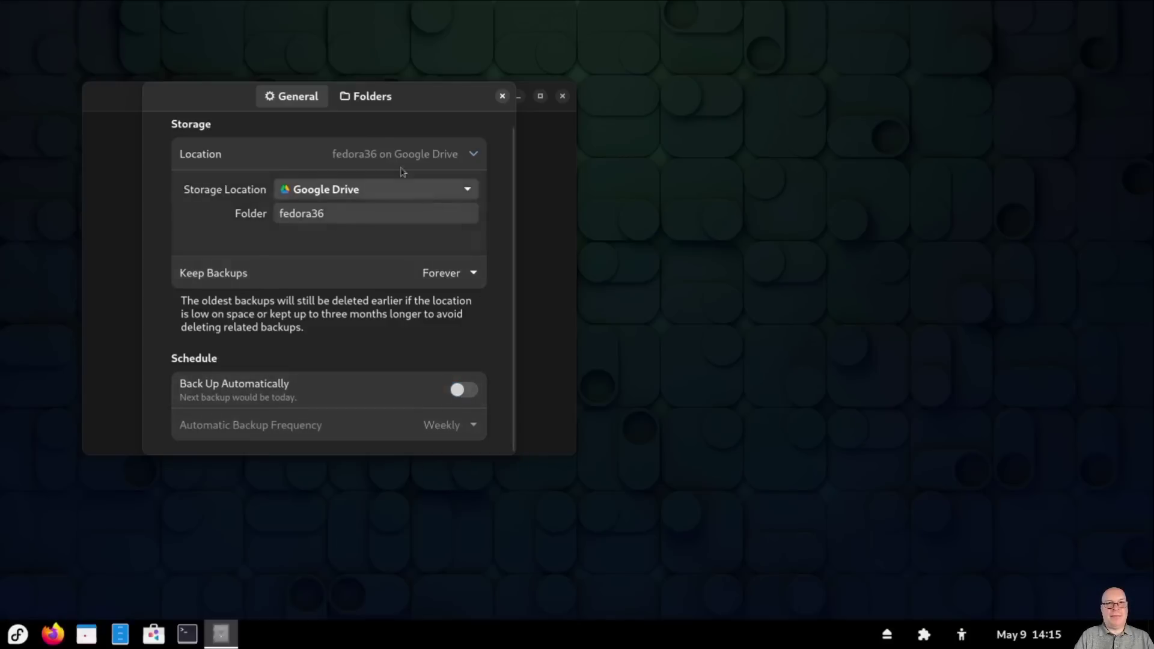
Step: Review the Folders settings (Home backed up, Trash and ~/Downloads ignored), cancelling adding a folder
left_click(369, 98)
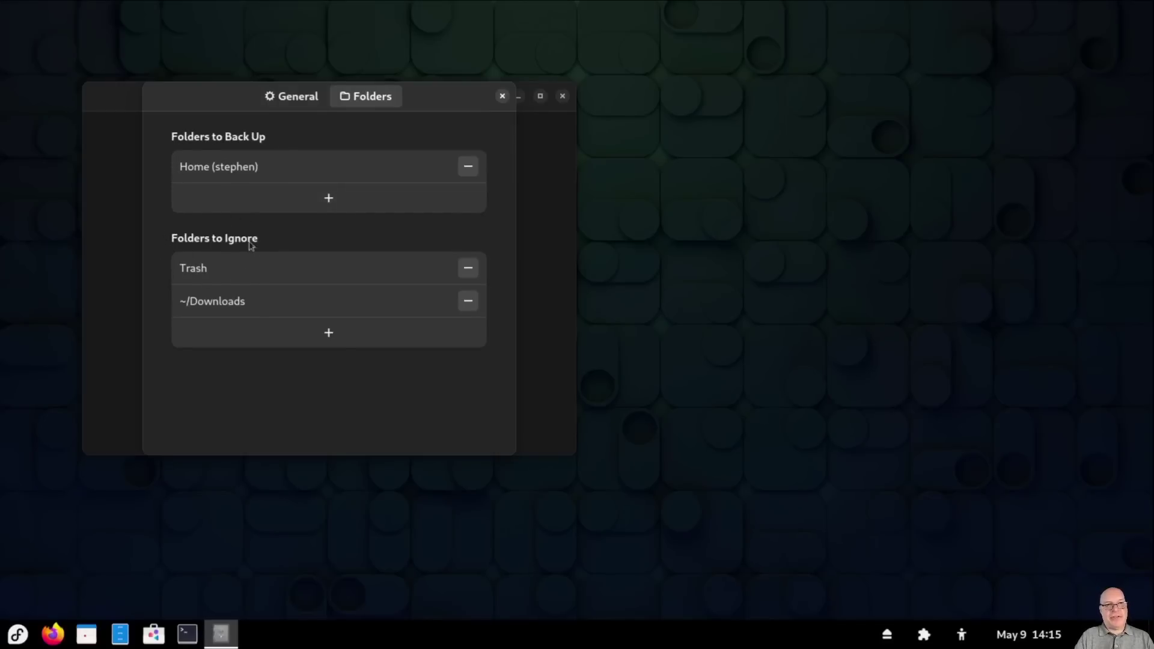
left_click(329, 201)
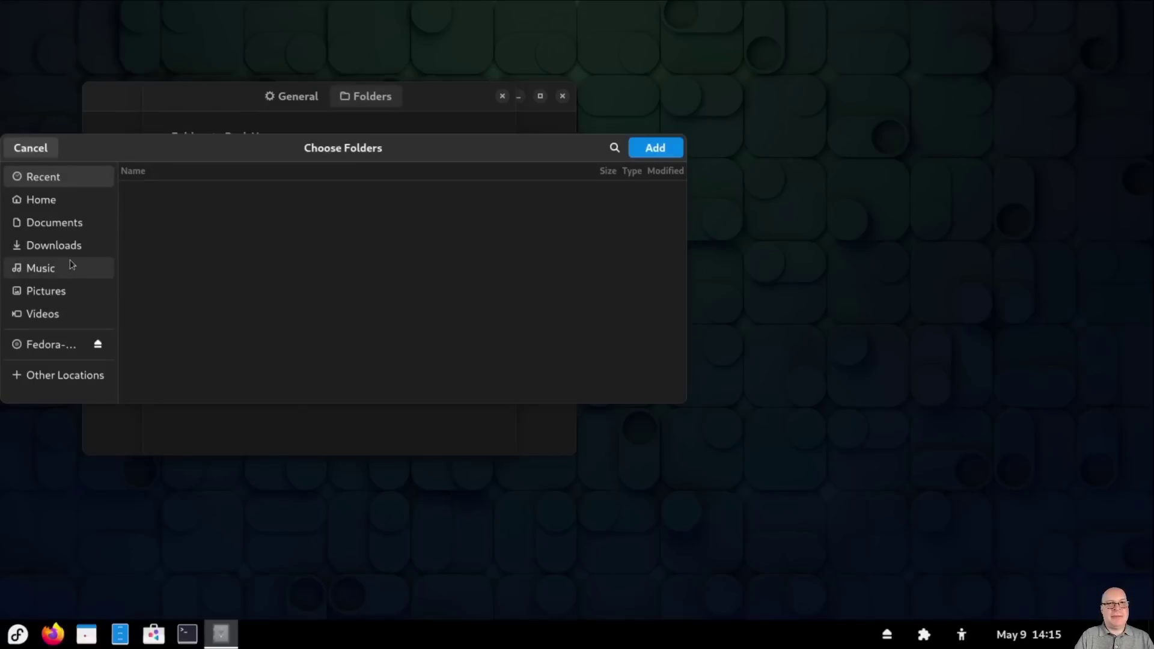
left_click(33, 151)
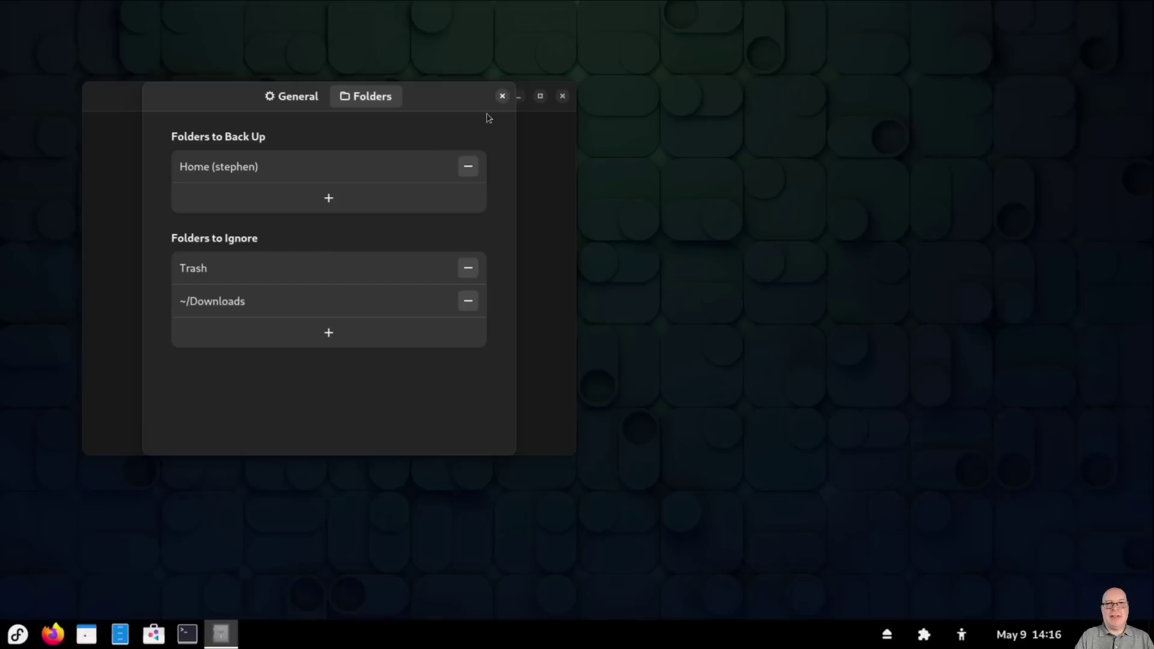
Step: Close the Backups preferences and the app, then open the Activities overview
left_click(502, 97)
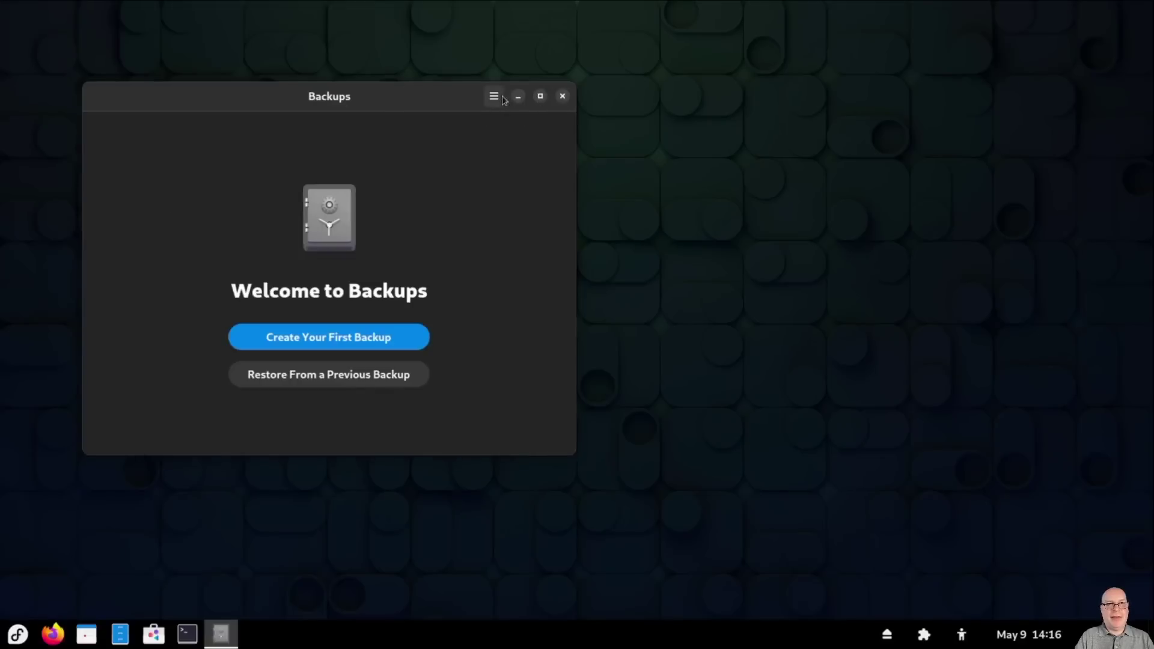
left_click(563, 96)
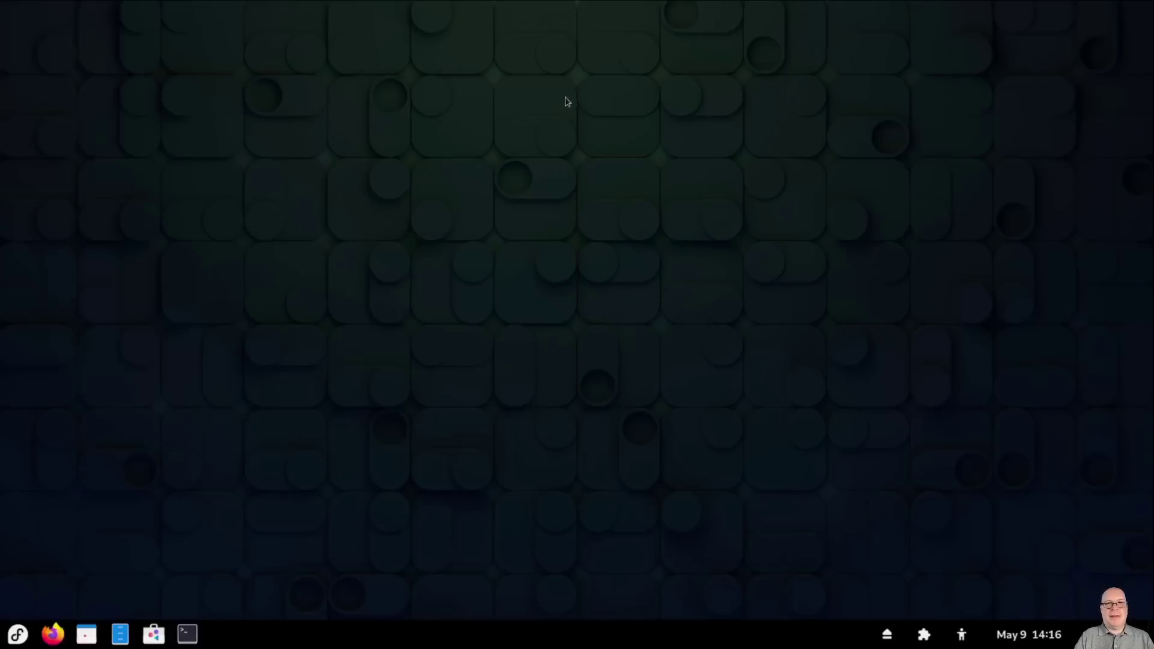
key("super")
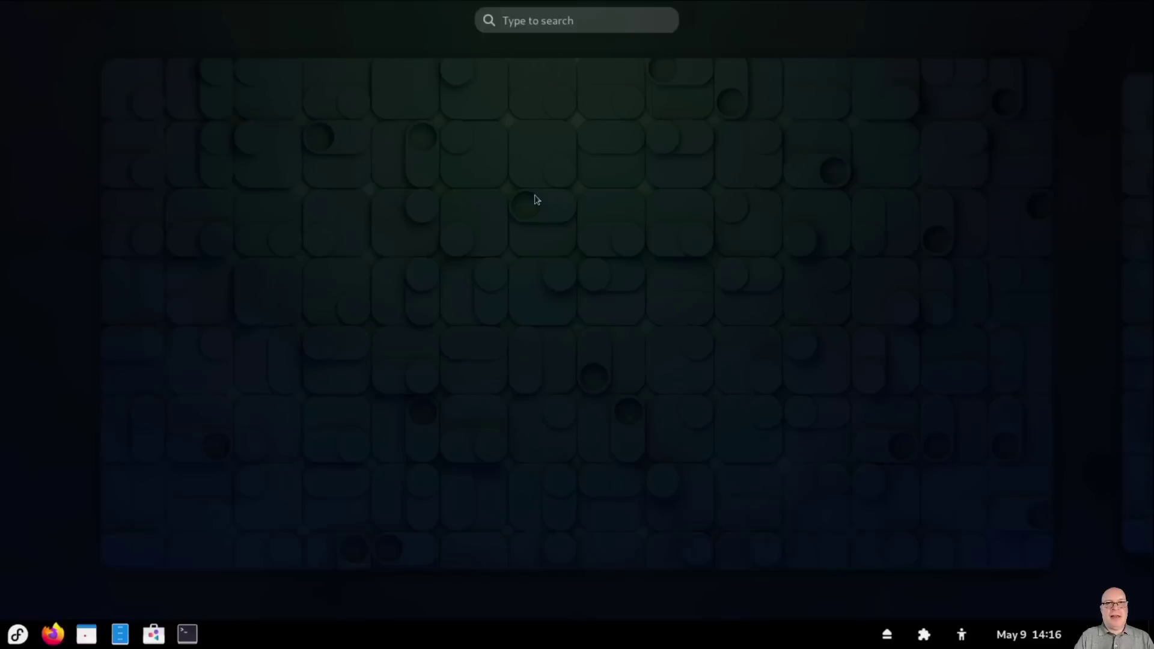